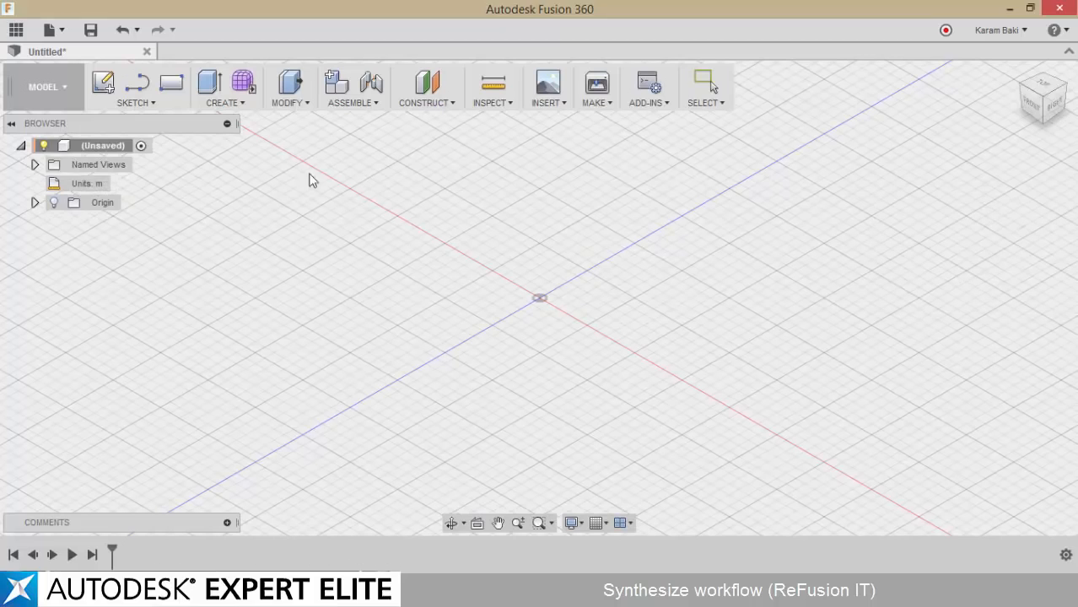
Show the origin planes and axes, and create a new T-Spline form for sculpting
click(54, 204)
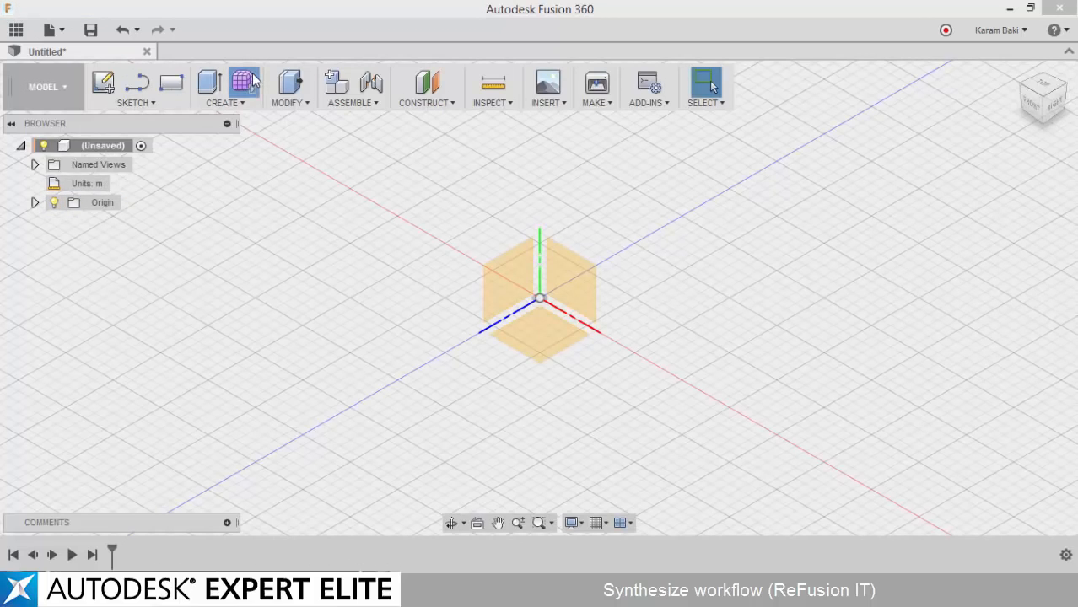
click(245, 81)
click(621, 331)
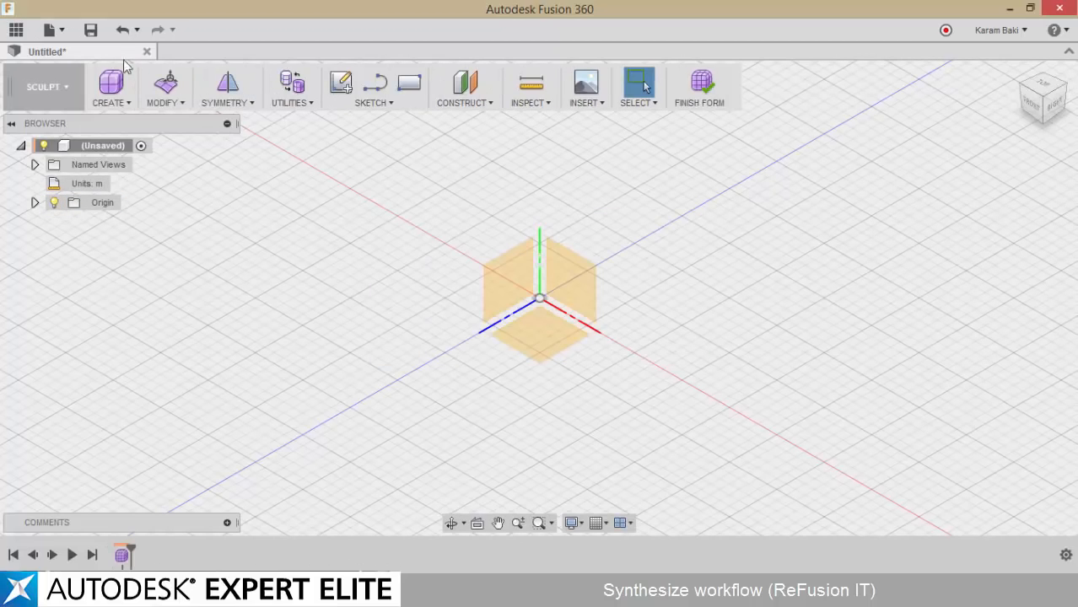
Draw a four-sided T-Spline face freehand on the horizontal origin plane, beside the origin
click(113, 103)
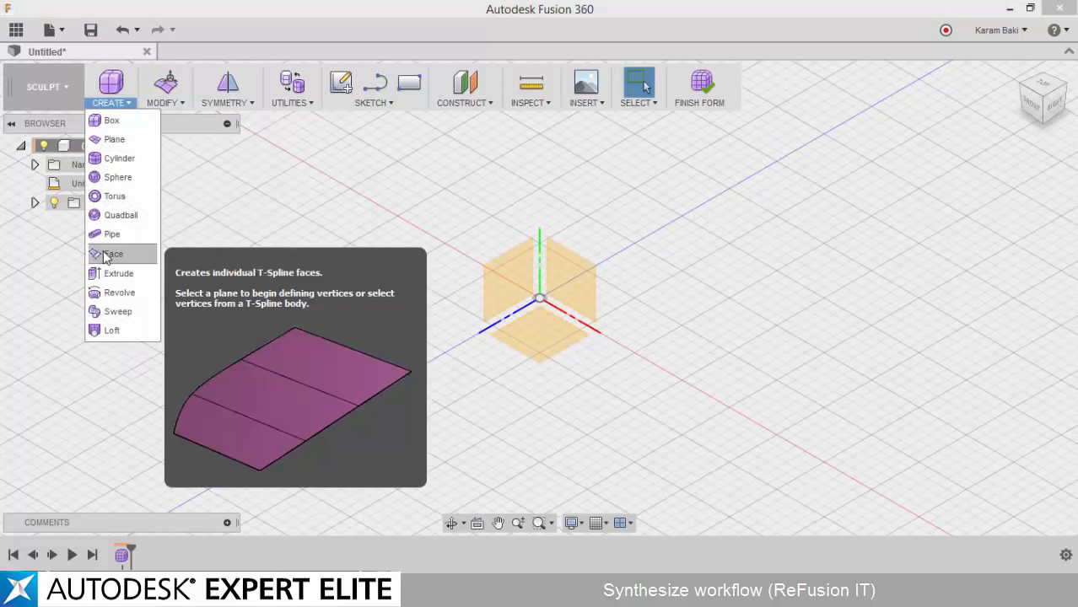
click(105, 250)
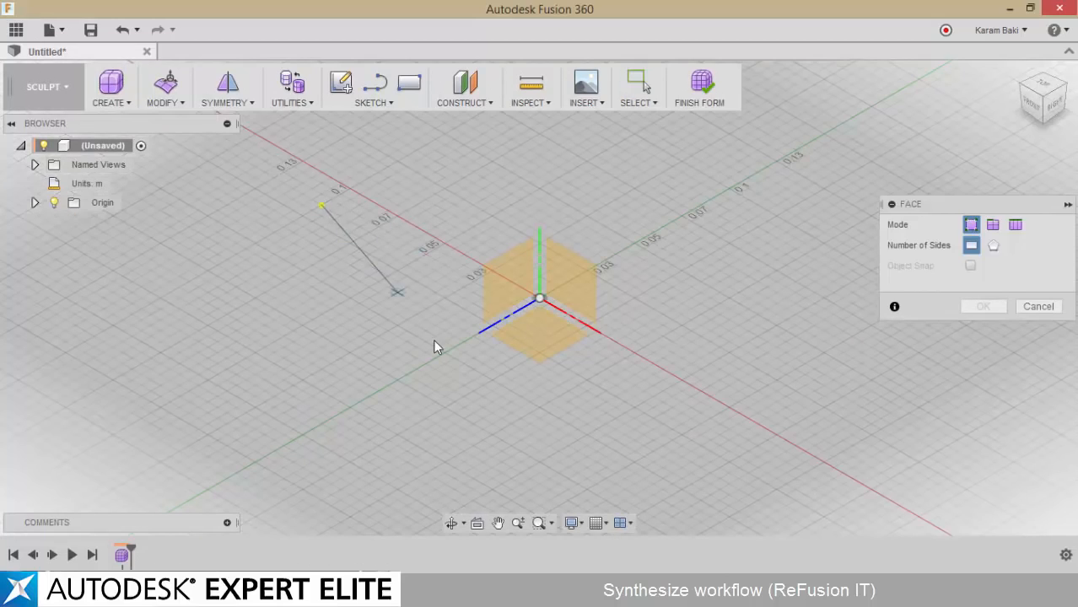
click(185, 388)
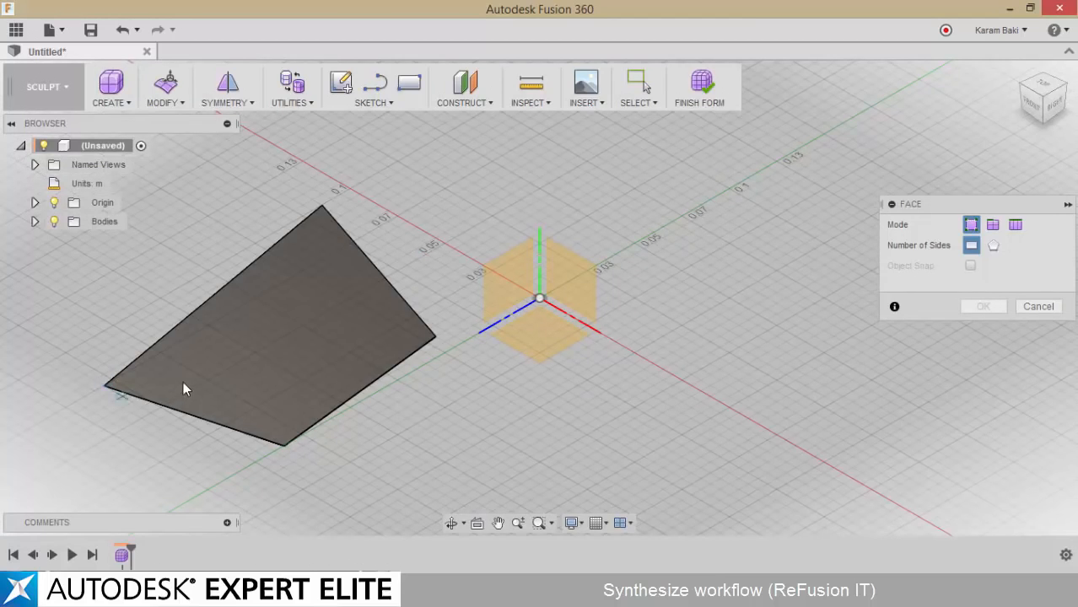
Add two more four-sided faces end to end, each sharing an edge with the previous one, to form a curved strip
middle_drag(183, 386, 426, 262)
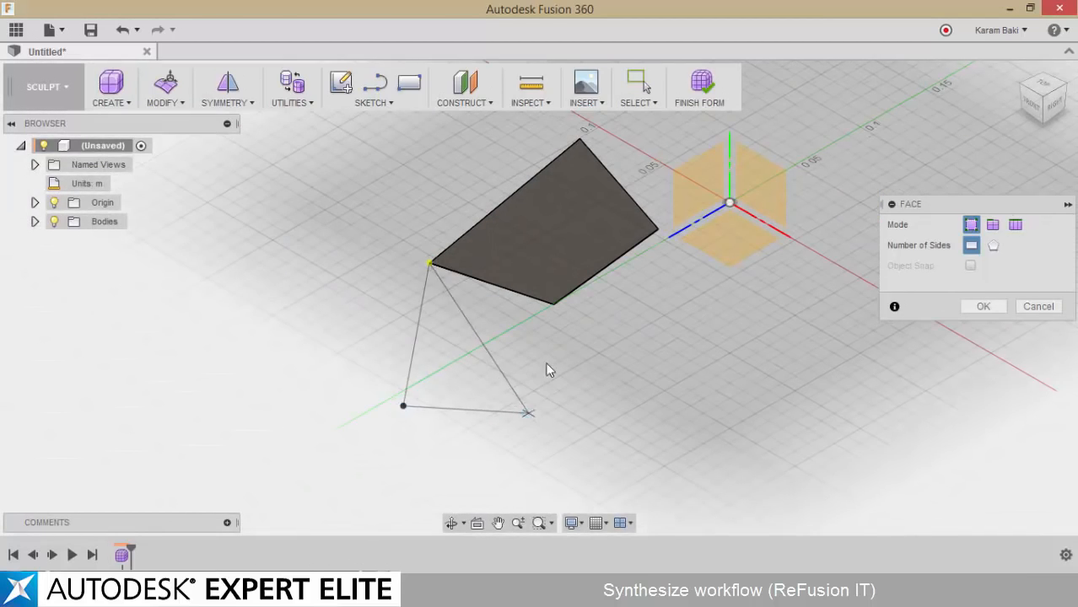
click(554, 305)
middle_drag(559, 308, 582, 233)
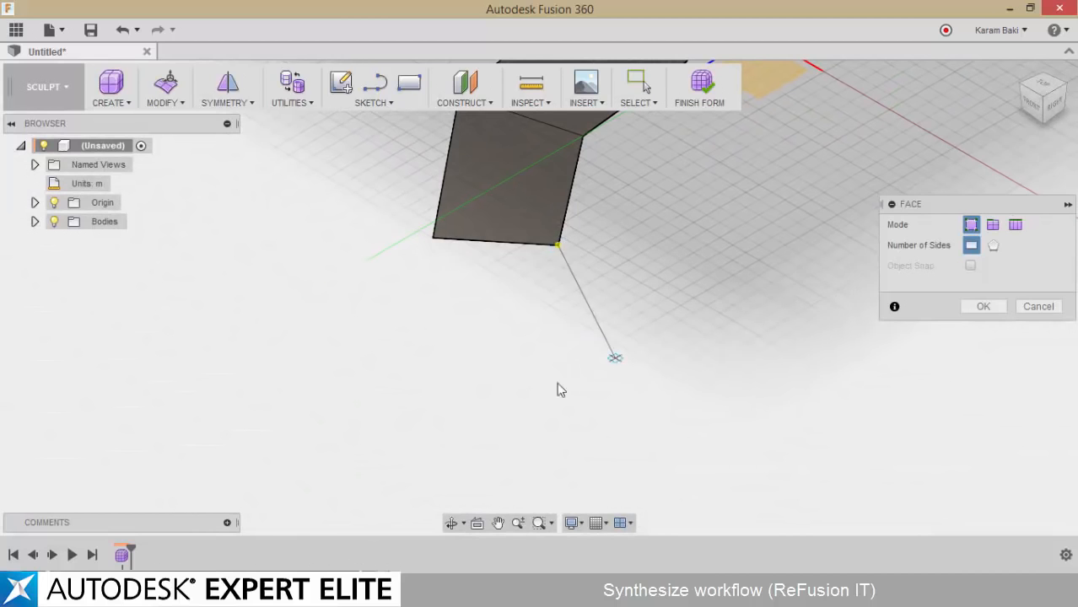
click(615, 358)
click(510, 401)
click(435, 239)
Draw a second, separate curved strip of three connected four-sided faces on the horizontal plane, opposite the first strip
middle_drag(666, 285, 453, 381)
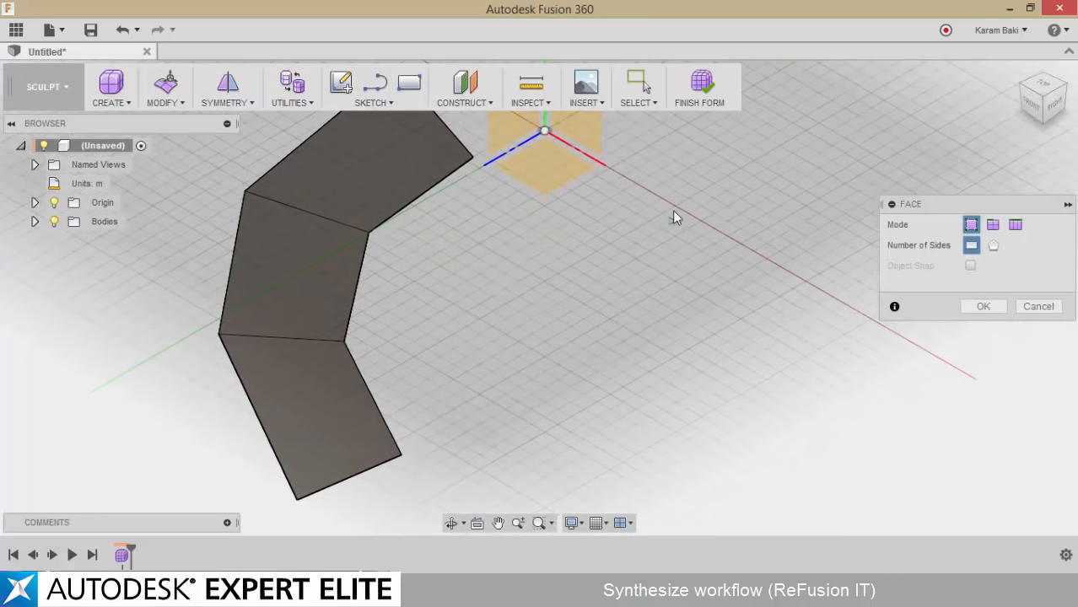
middle_drag(673, 217, 567, 245)
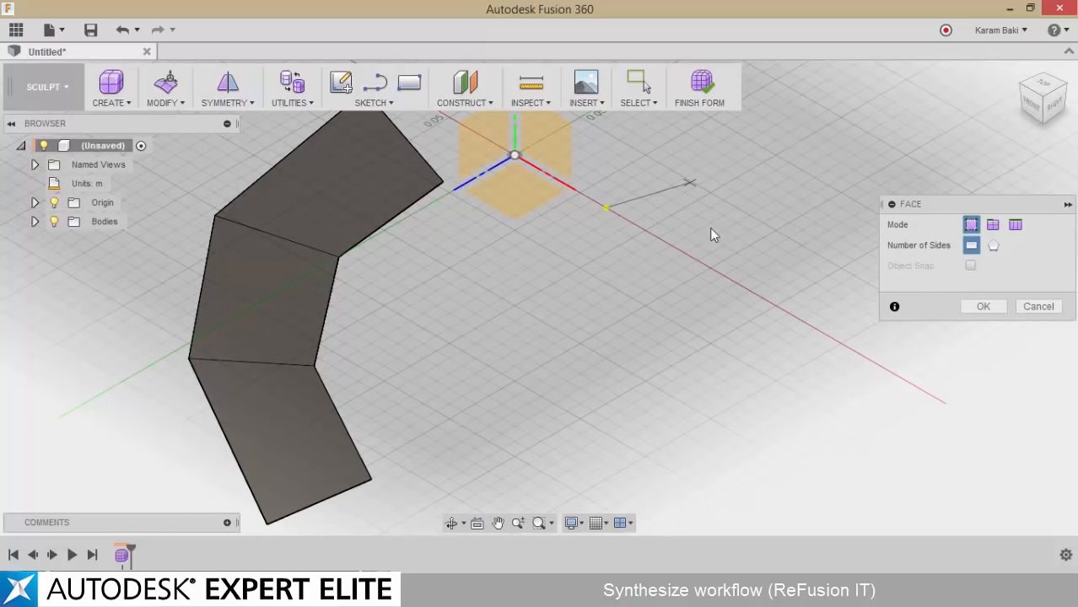
click(607, 329)
click(607, 328)
click(588, 386)
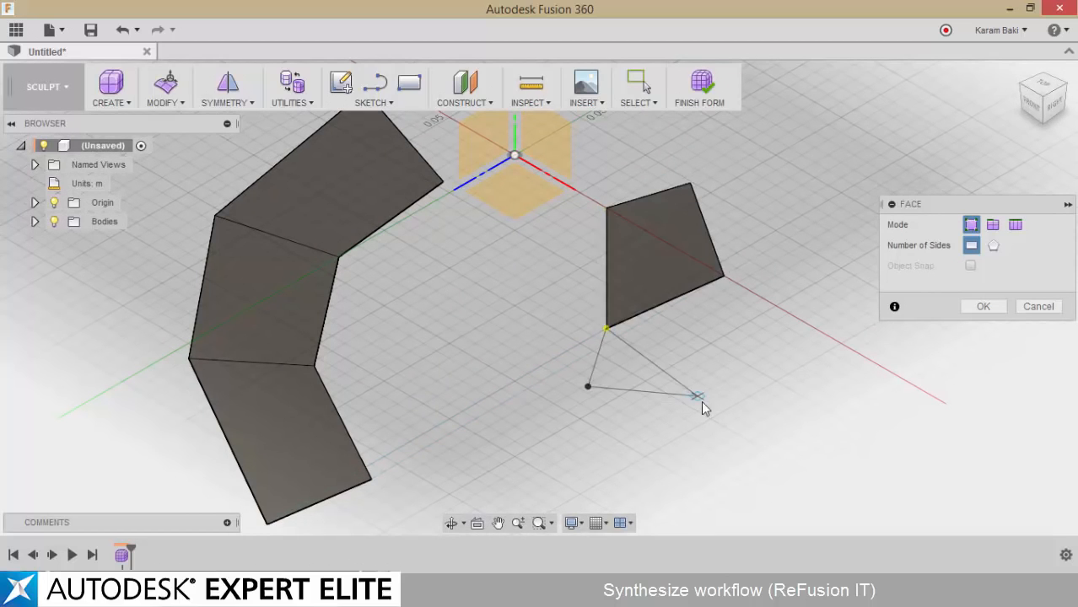
click(723, 277)
middle_drag(594, 400, 639, 325)
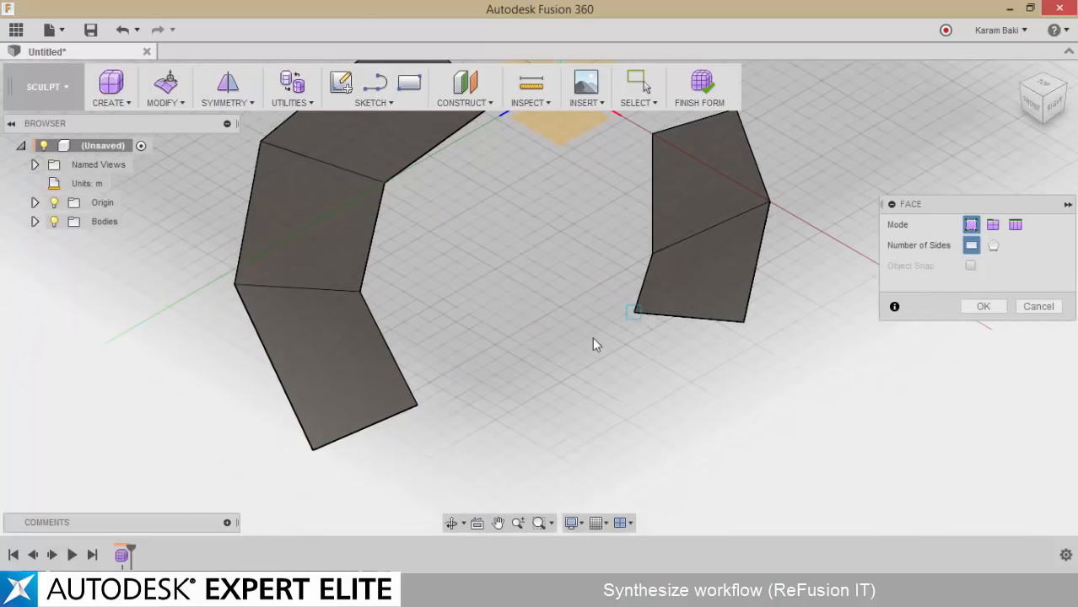
click(742, 323)
scroll(477, 403, down, 2)
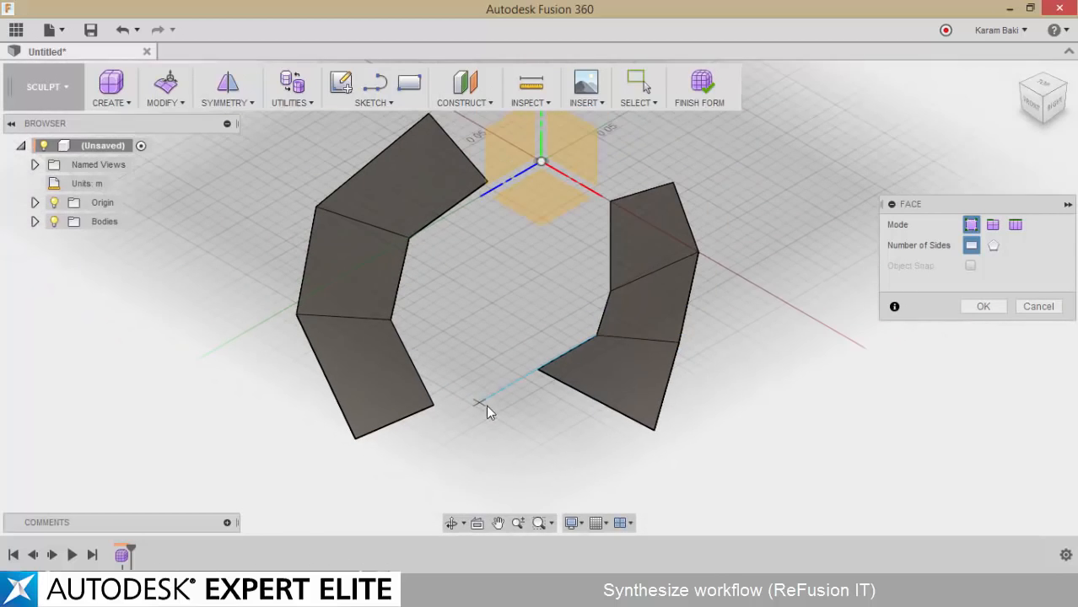
Extrude the three faces of the first strip symmetrically with a distance of -0.07 m
click(104, 104)
click(121, 272)
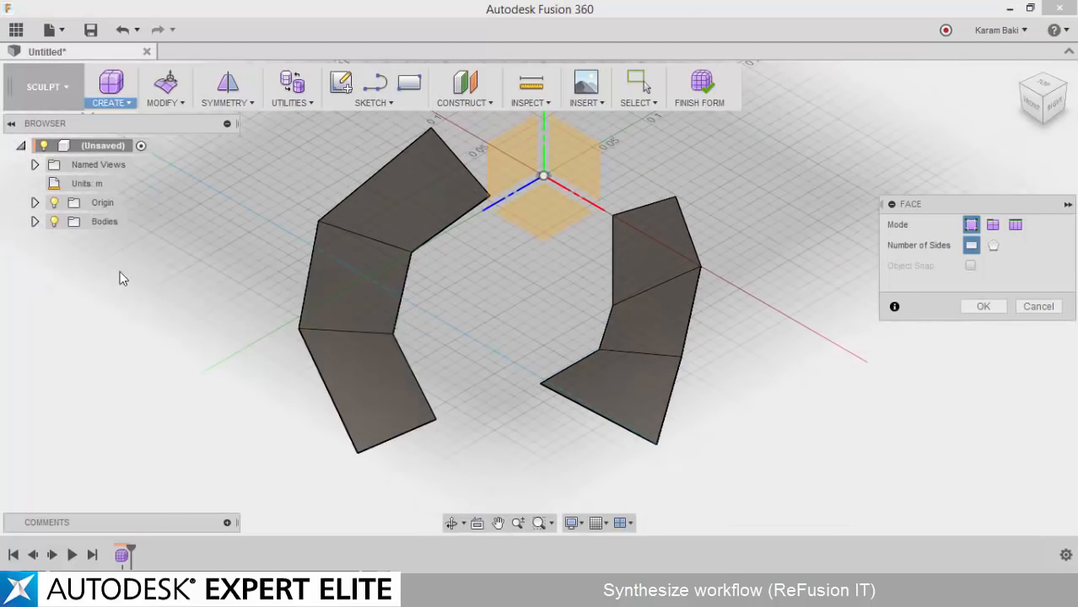
click(399, 199)
click(367, 321)
click(376, 388)
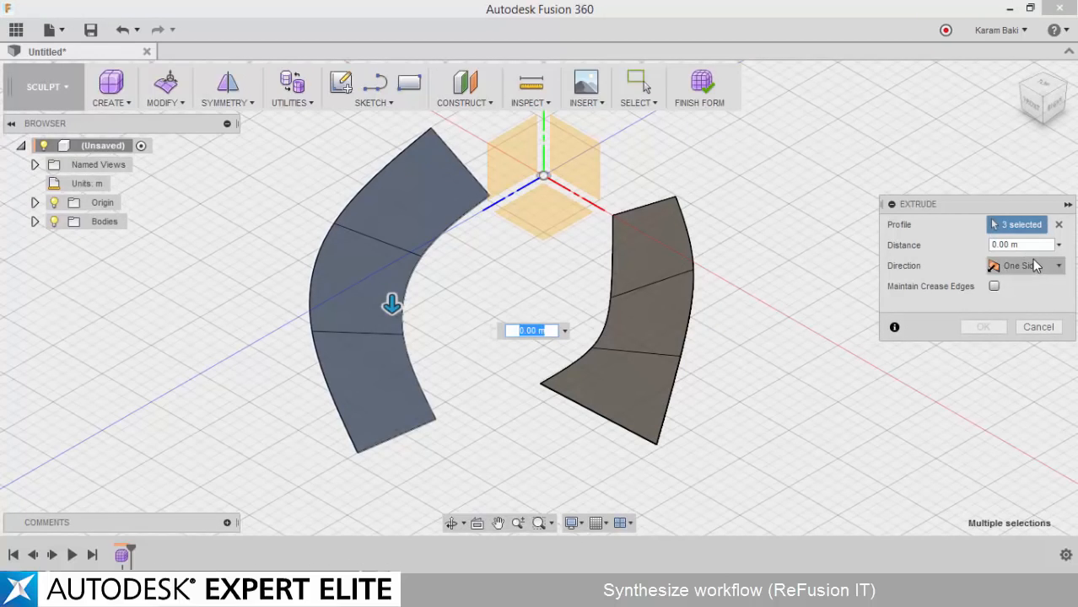
click(1026, 324)
drag(395, 305, 402, 212)
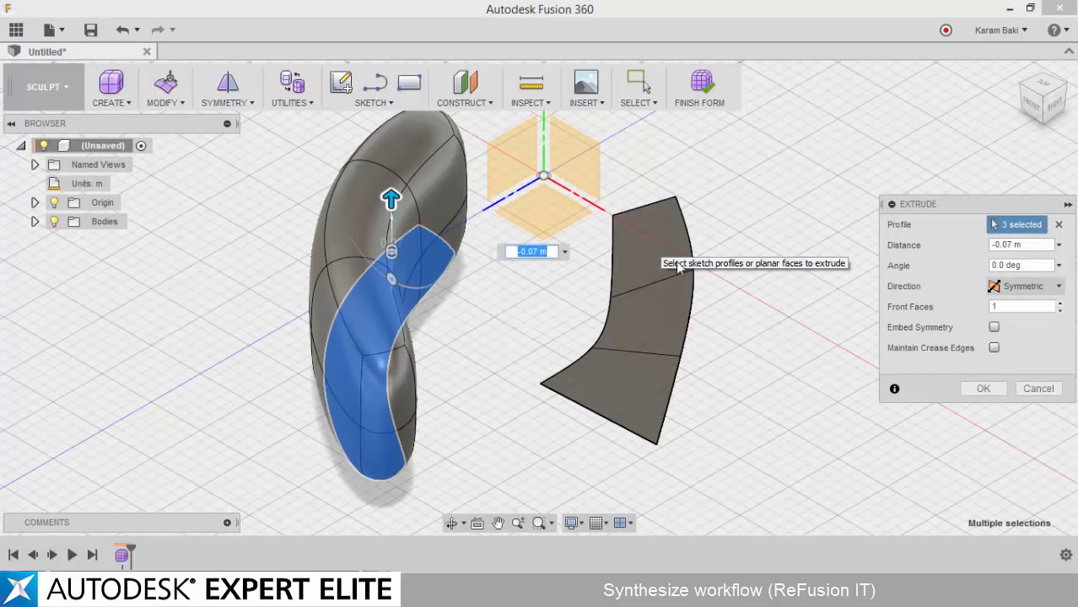
click(983, 388)
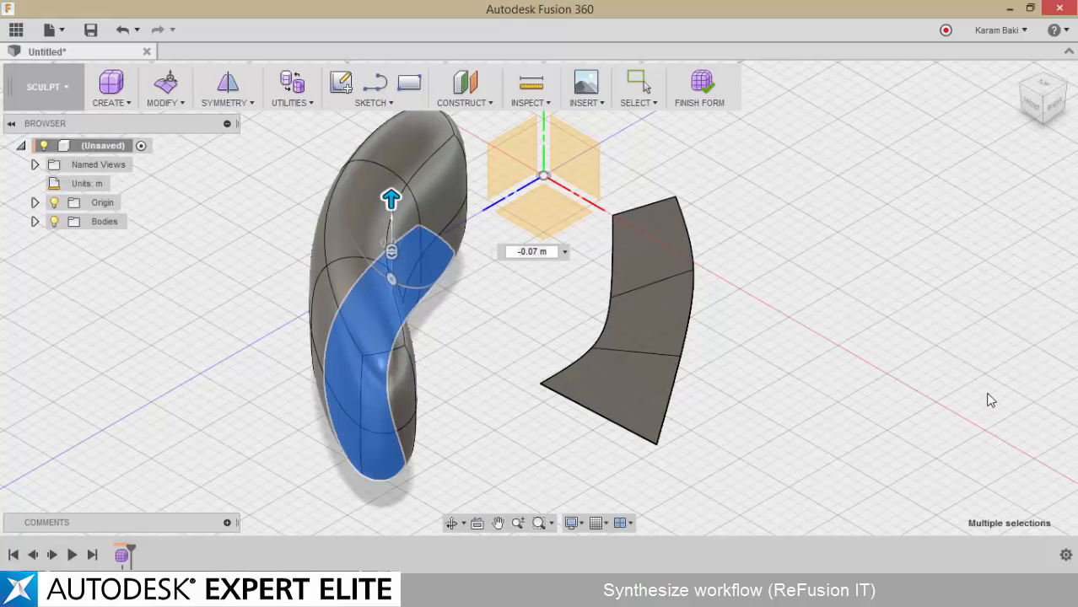
Extrude the three faces of the second strip symmetrically with a distance of -0.08 m
click(118, 106)
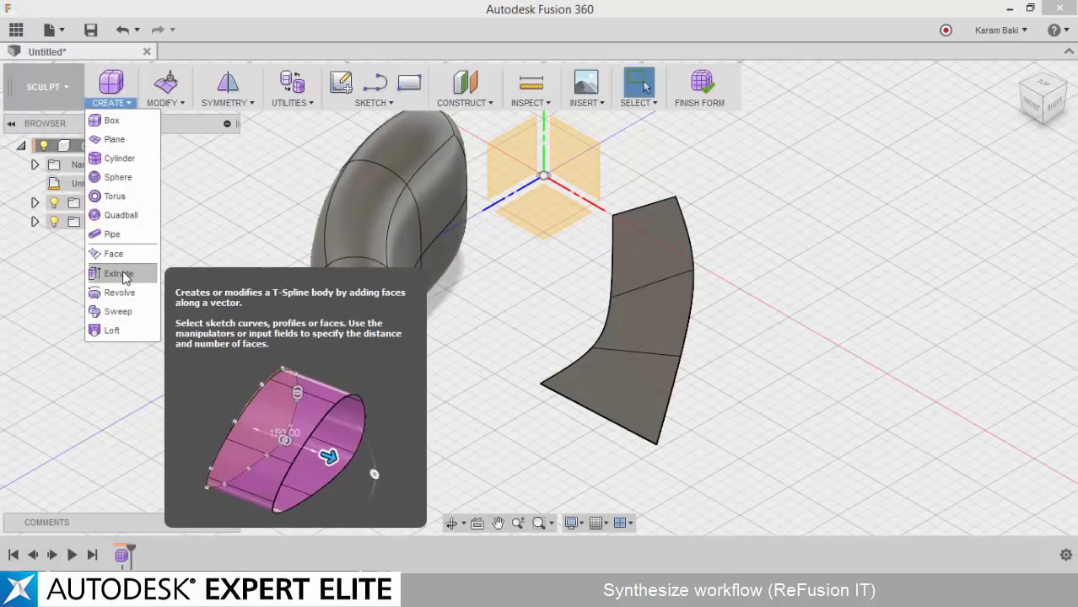
click(113, 275)
click(668, 262)
drag(637, 319, 639, 228)
click(1024, 286)
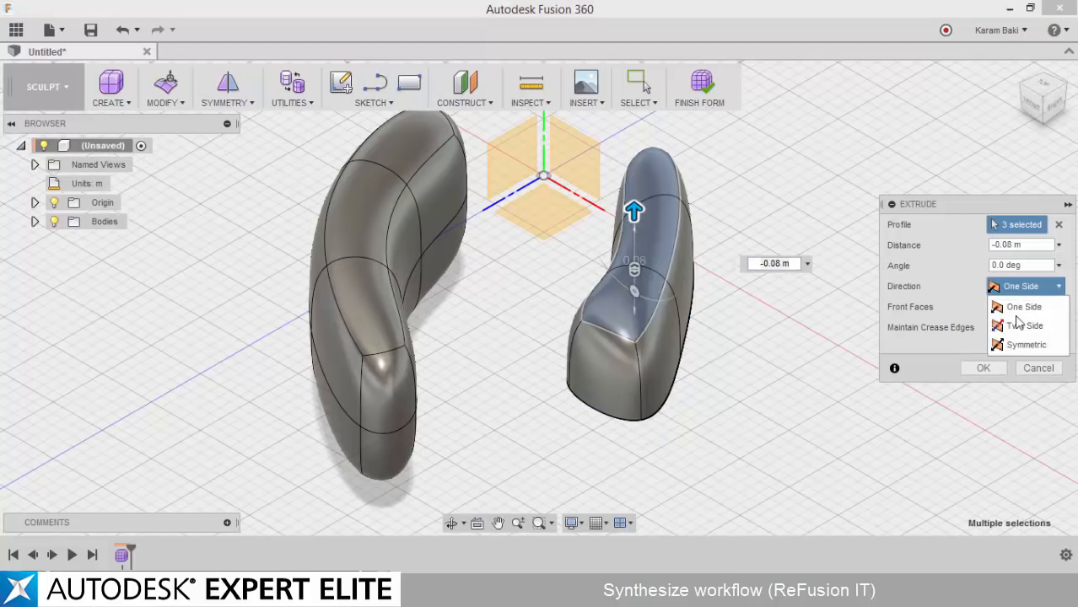
click(1025, 338)
drag(628, 223, 649, 218)
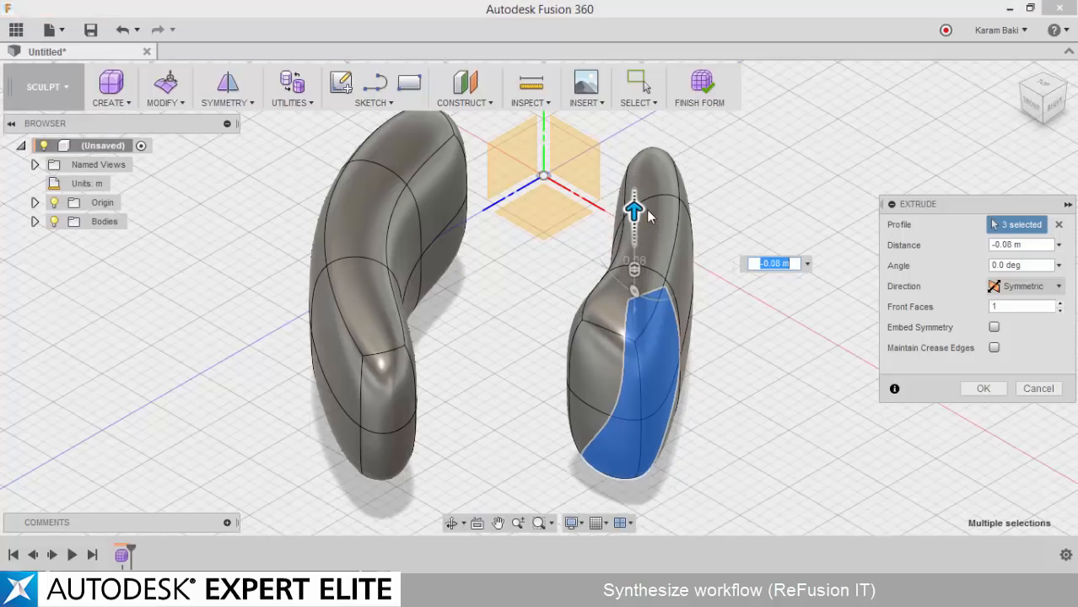
click(983, 388)
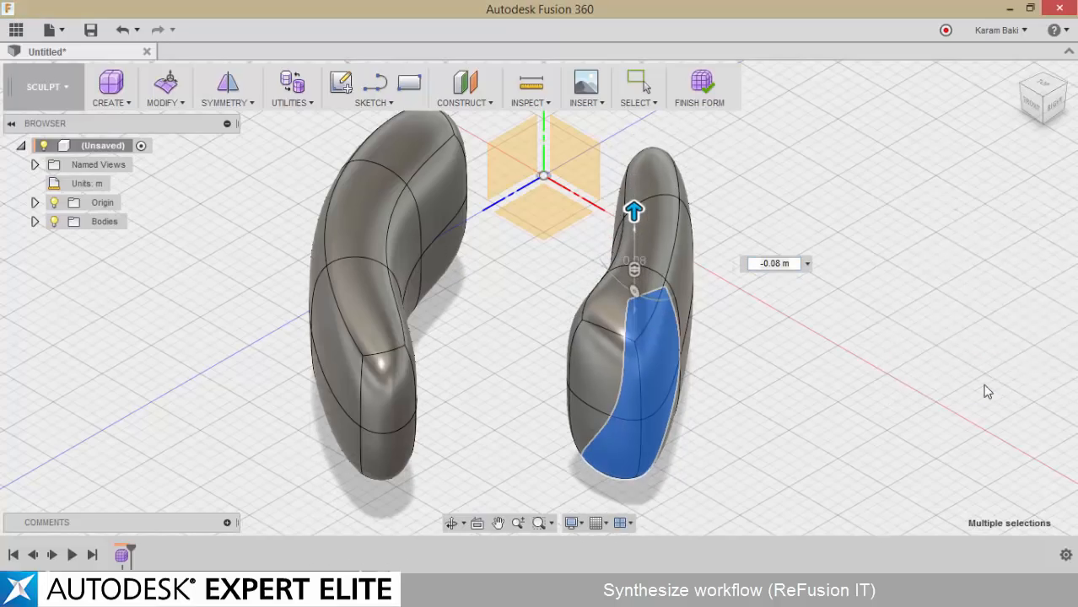
Bridge the upper middle inner faces of the two bodies using 3 faces
shift+middle_drag(984, 386, 686, 376)
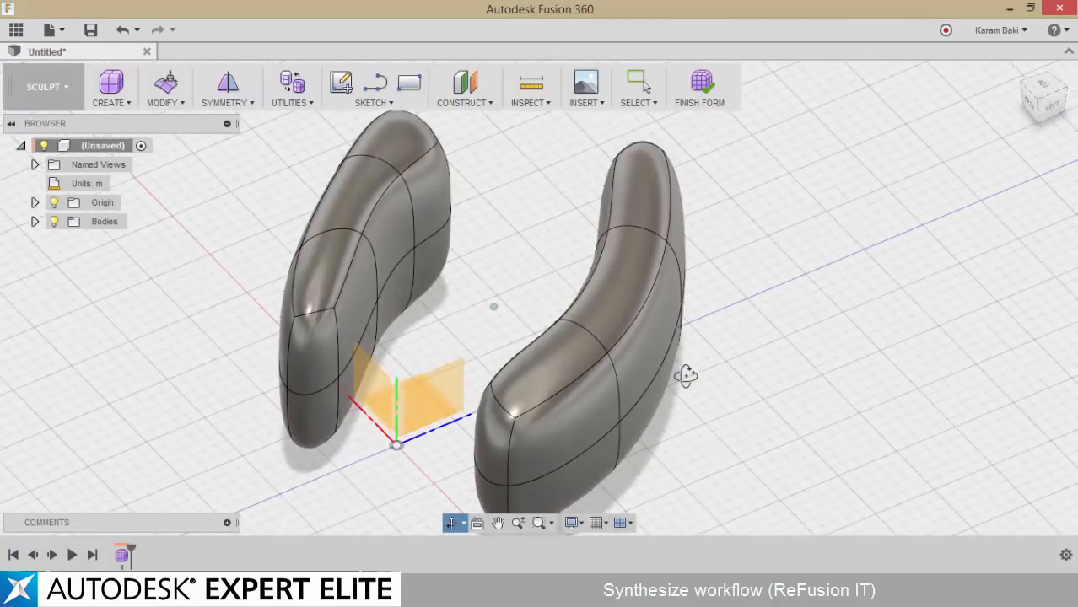
click(125, 103)
click(165, 100)
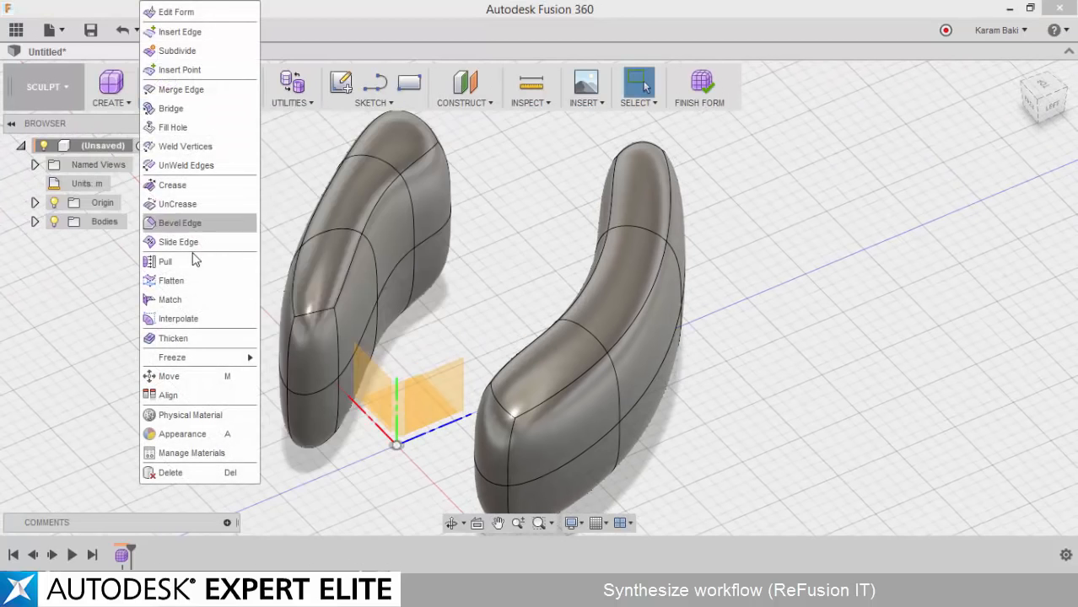
click(179, 113)
shift+middle_drag(345, 207, 570, 223)
click(405, 237)
click(996, 244)
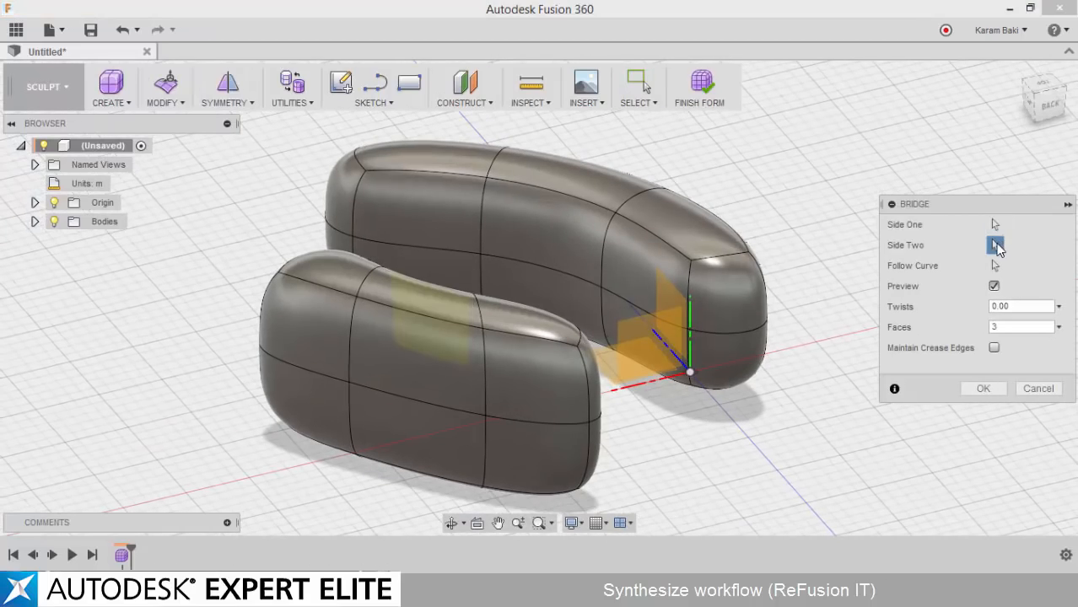
click(522, 225)
shift+middle_drag(805, 258, 961, 409)
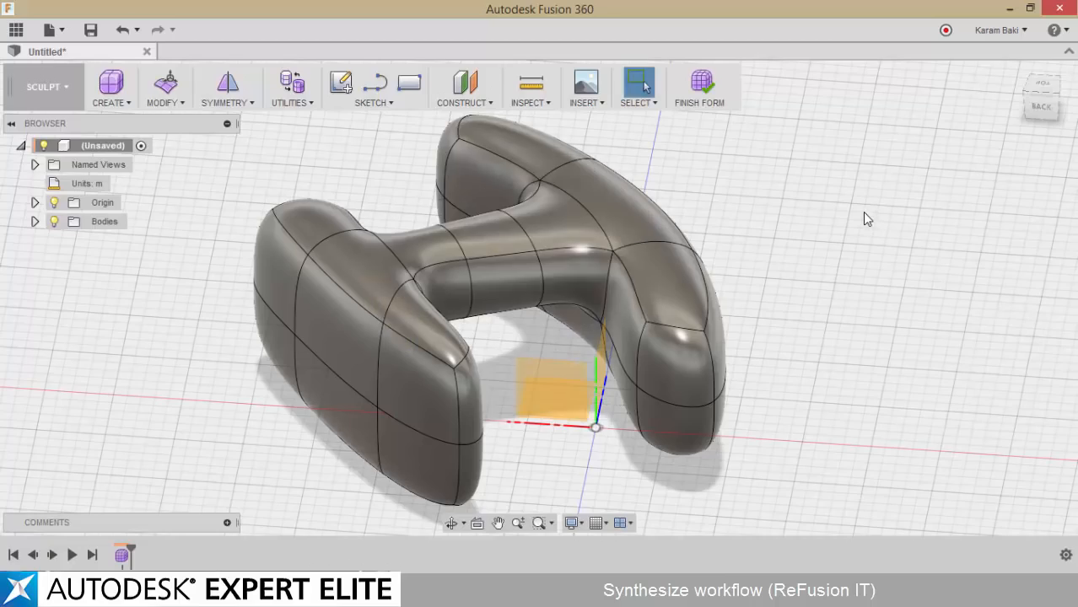
Edit the form and pull the top edge at the origin-side end of the larger body outward into a taper
shift+middle_drag(864, 212, 887, 209)
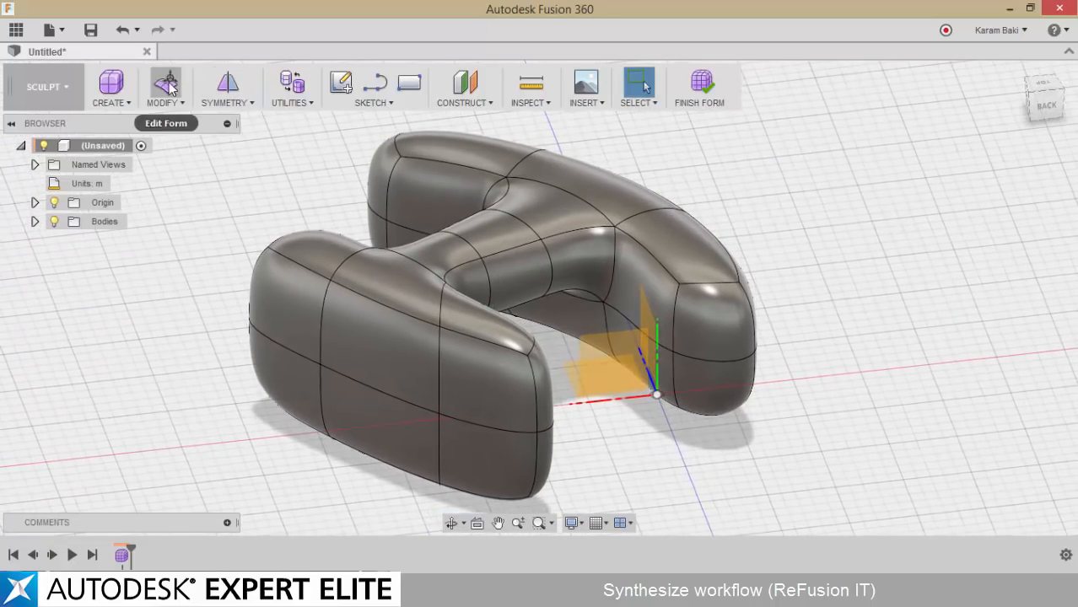
click(168, 85)
click(713, 285)
shift+middle_drag(700, 282, 746, 259)
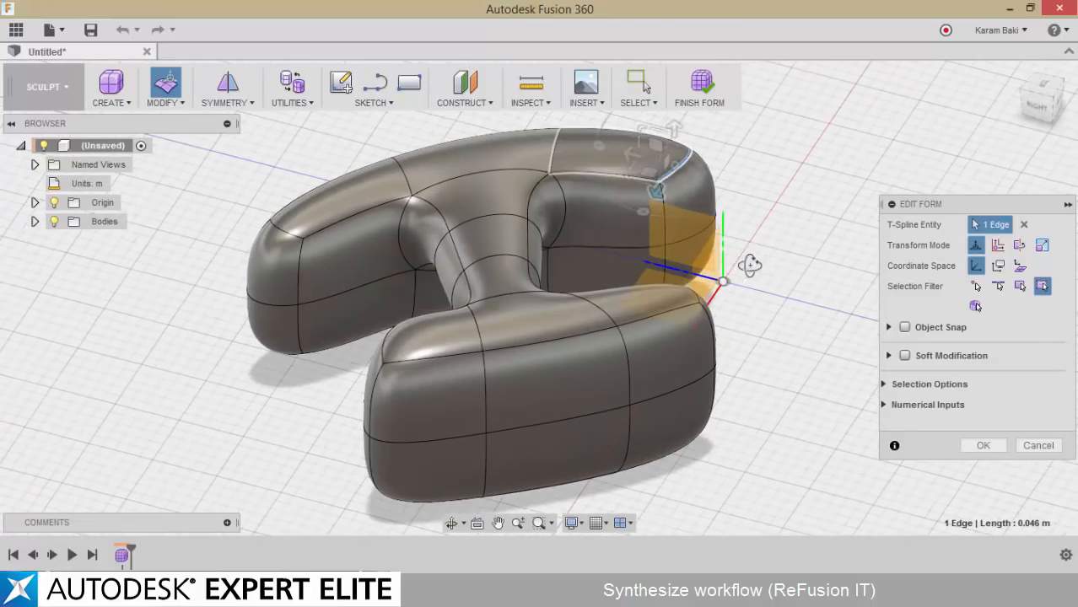
drag(687, 166, 734, 179)
Move the top edge at the matching end of the smaller body outward by -0.032 m and -0.059 m
click(696, 301)
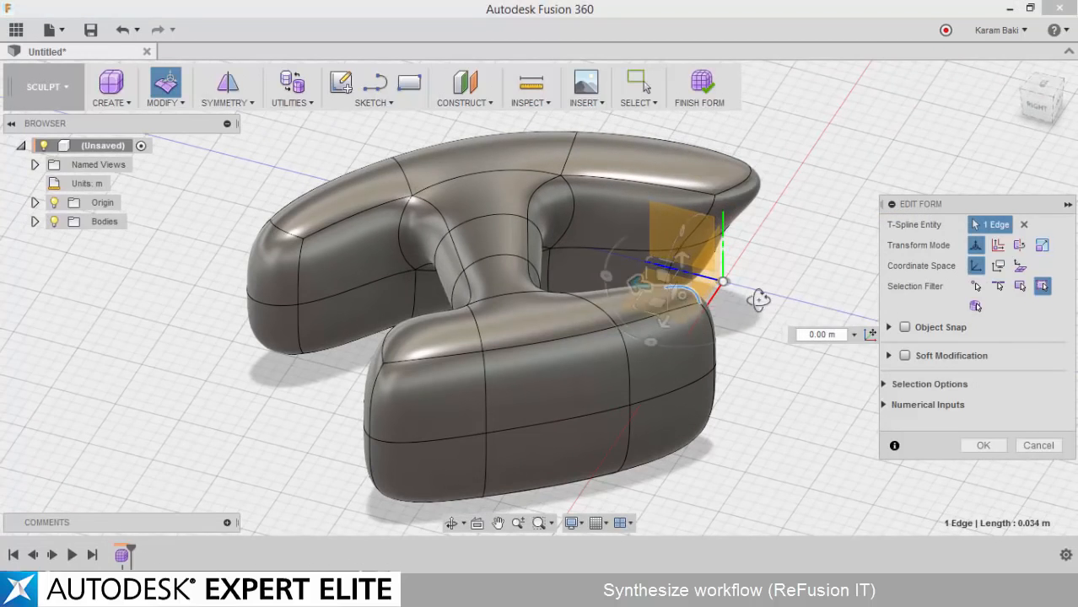
shift+middle_drag(758, 299, 650, 292)
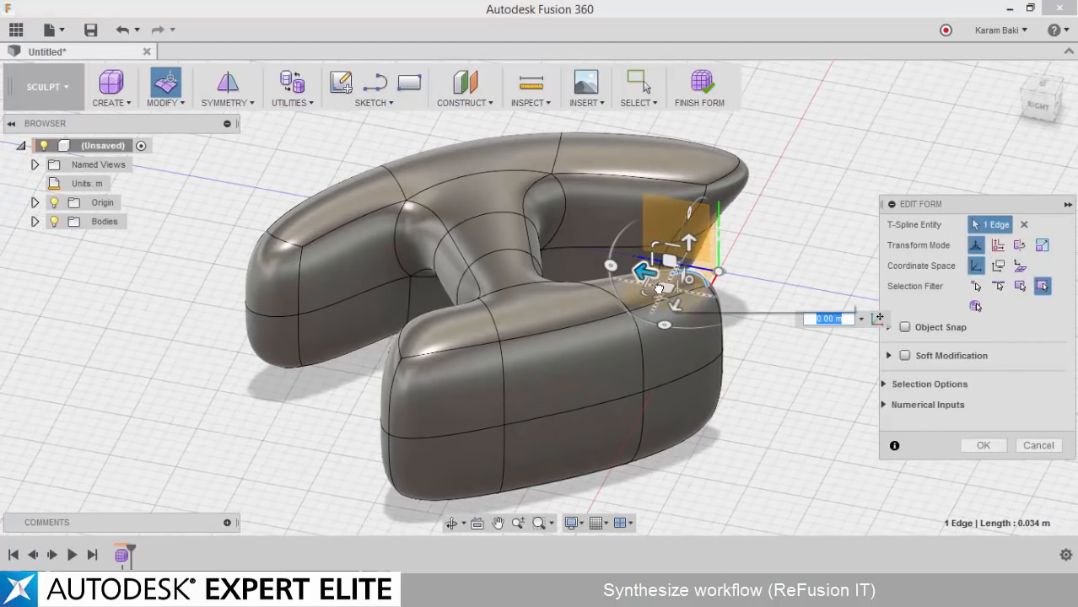
drag(659, 288, 743, 280)
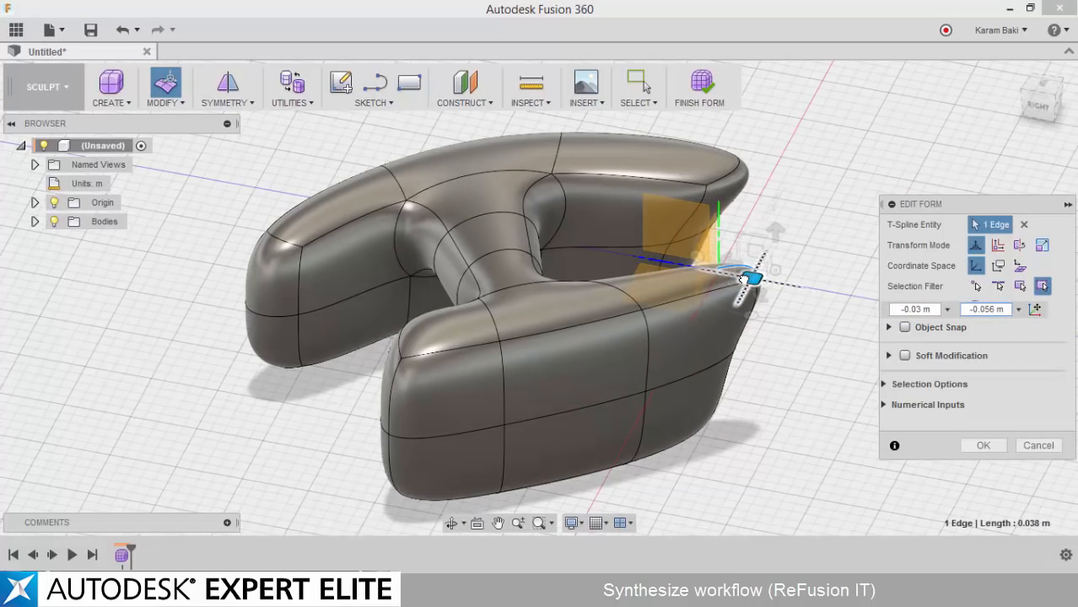
Pull the top edges at the opposite ends of both bodies horizontally outward
click(407, 348)
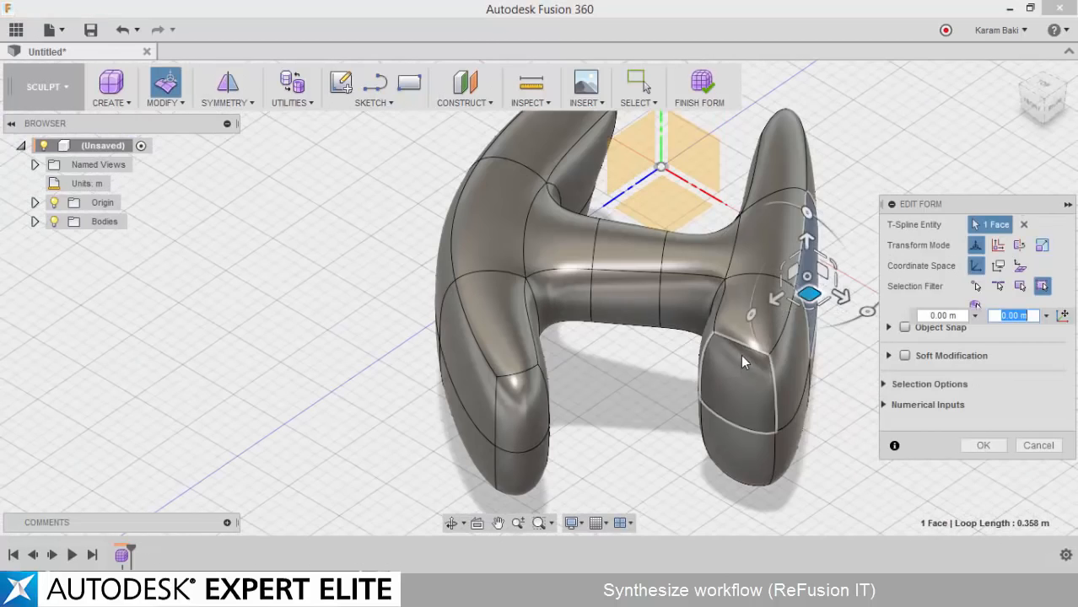
click(739, 352)
drag(741, 364, 723, 430)
click(519, 390)
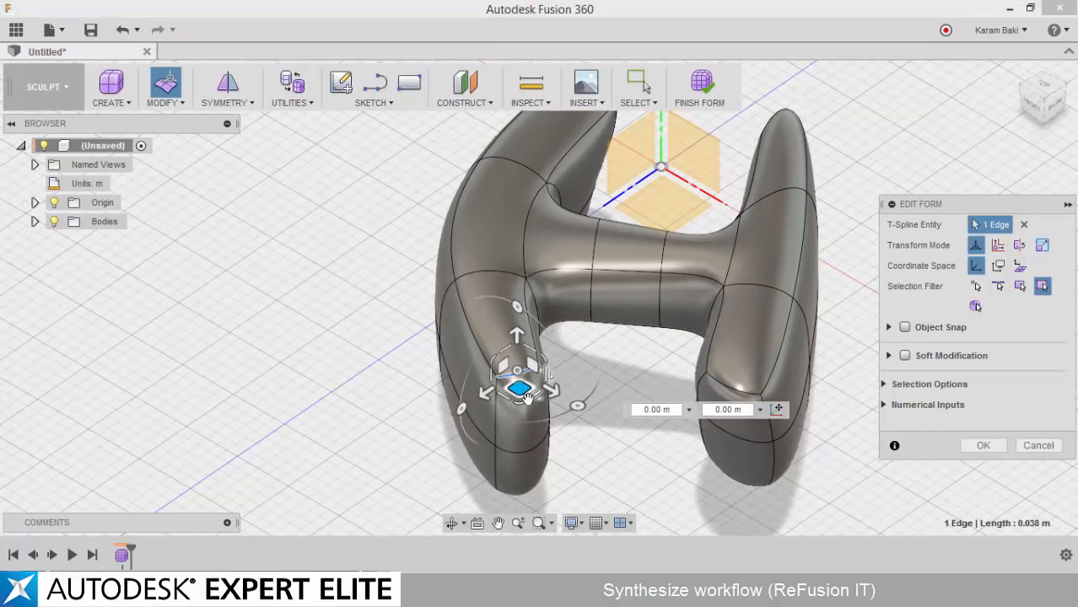
drag(522, 390, 517, 448)
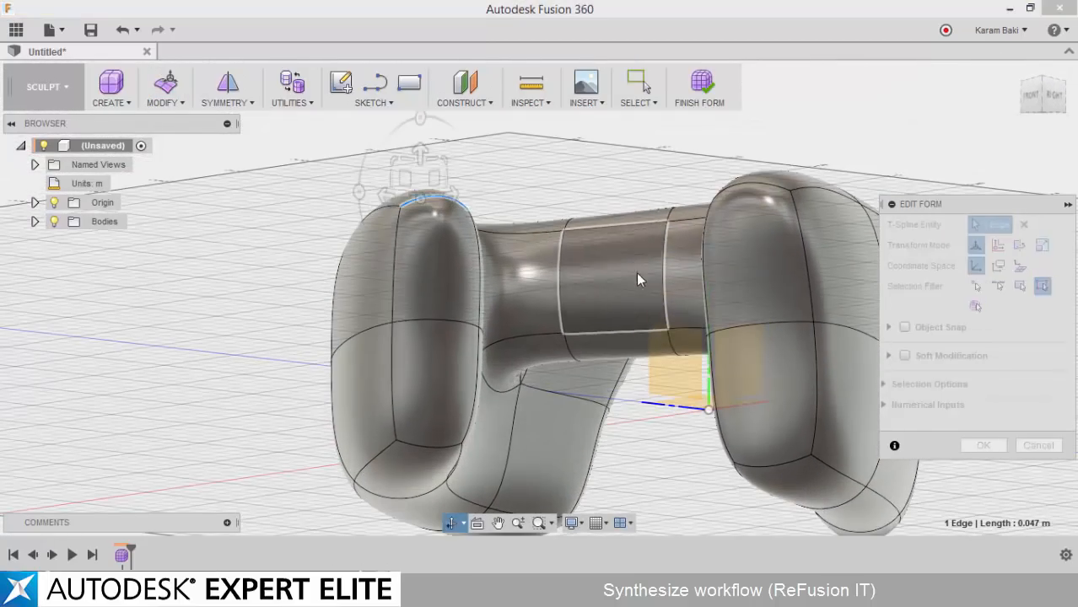
Move the underside face in the middle of the bridge up about 0.04 m
click(636, 271)
drag(626, 292, 629, 209)
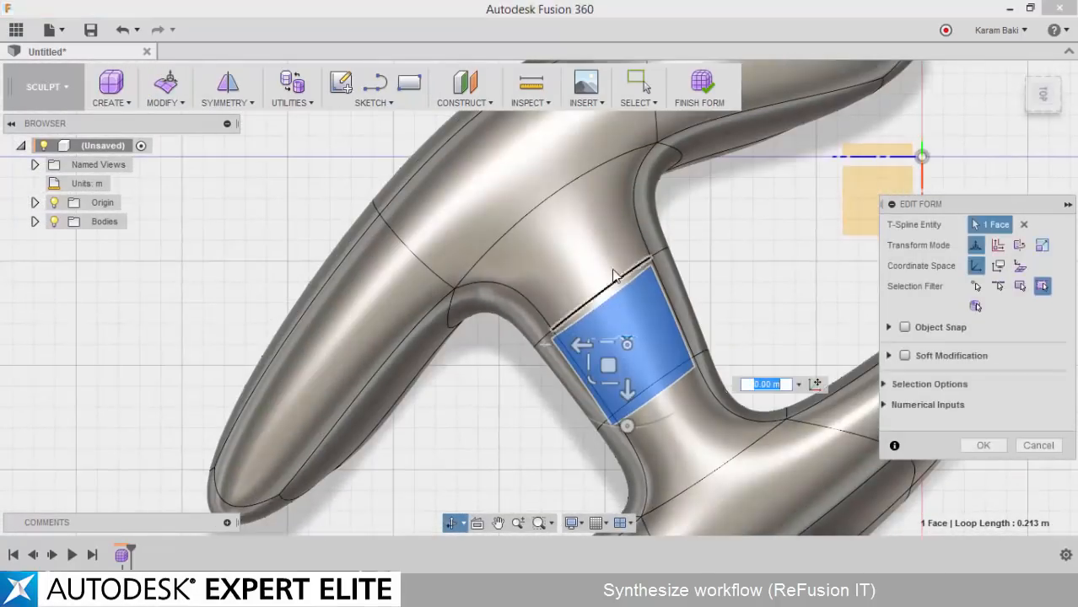
Move the inner top vertex at the origin-side end of one leg by -0.067 m and -0.018 m, and clear the selection
middle_drag(614, 277, 651, 309)
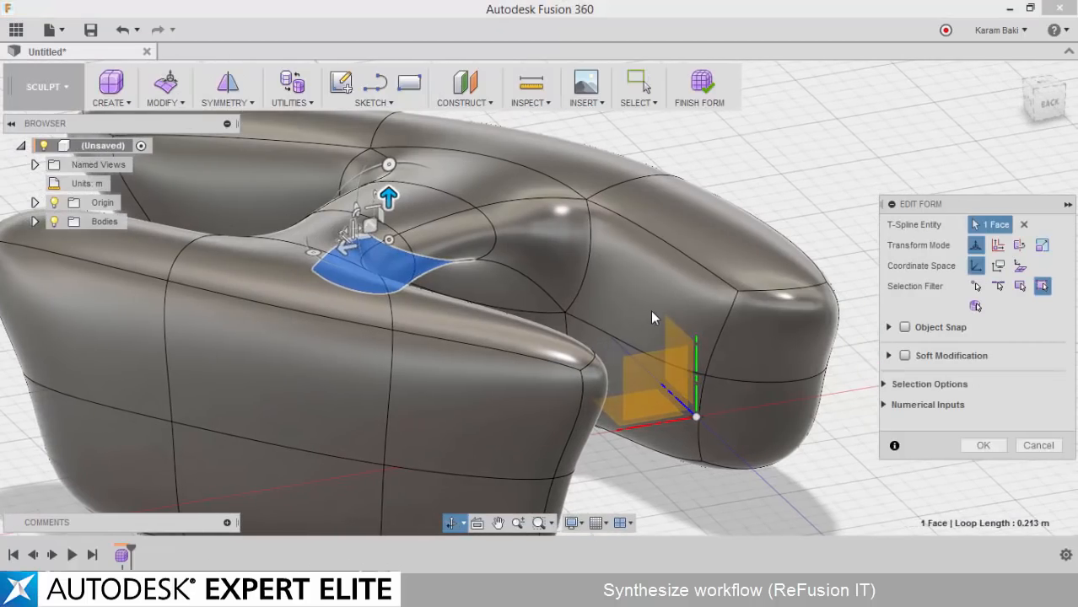
click(716, 315)
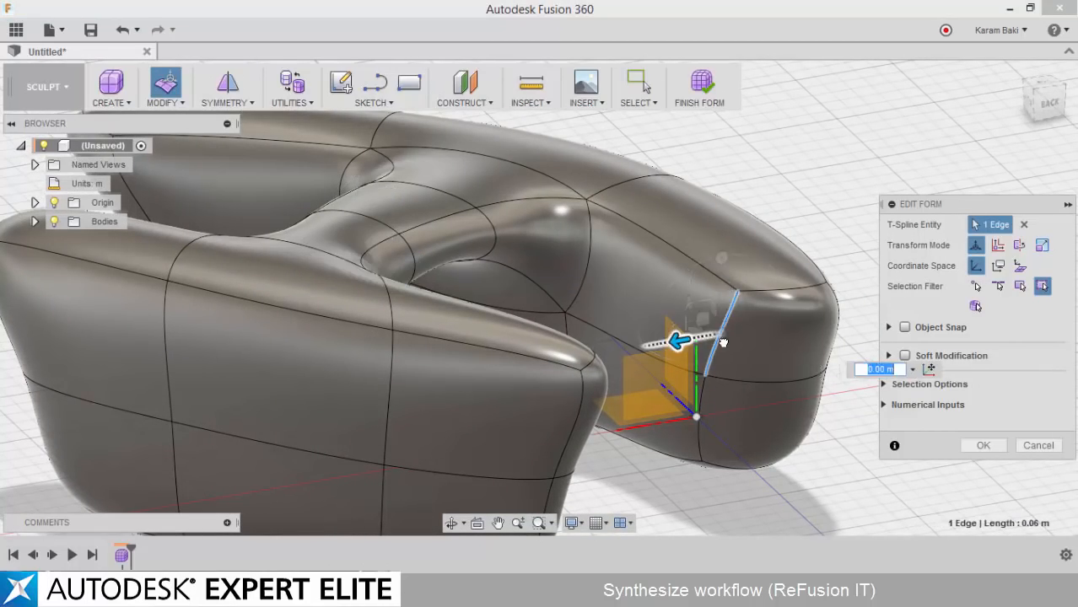
mouse_move(723, 343)
mouse_down()
mouse_move(734, 330)
mouse_move(705, 337)
mouse_move(739, 347)
mouse_up()
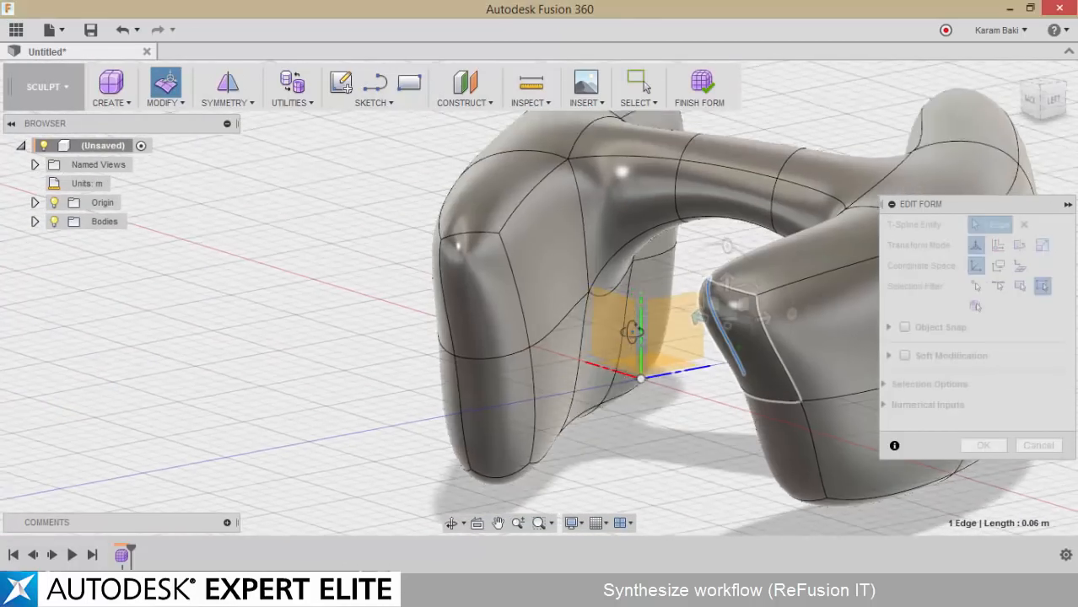
shift+middle_drag(631, 332, 537, 371)
click(447, 349)
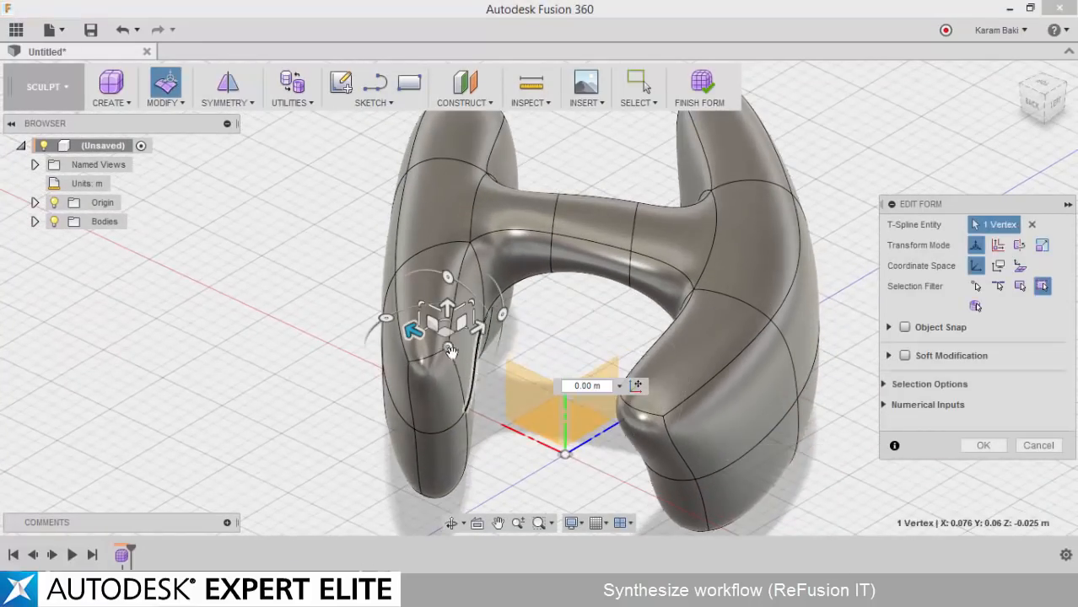
shift+middle_drag(446, 333, 544, 346)
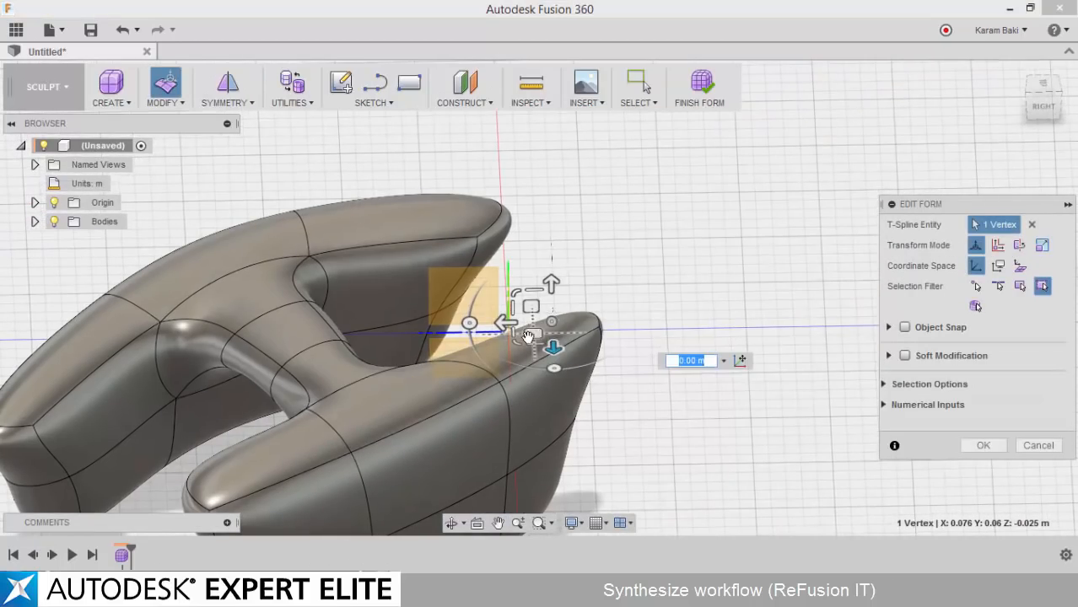
drag(541, 346, 553, 276)
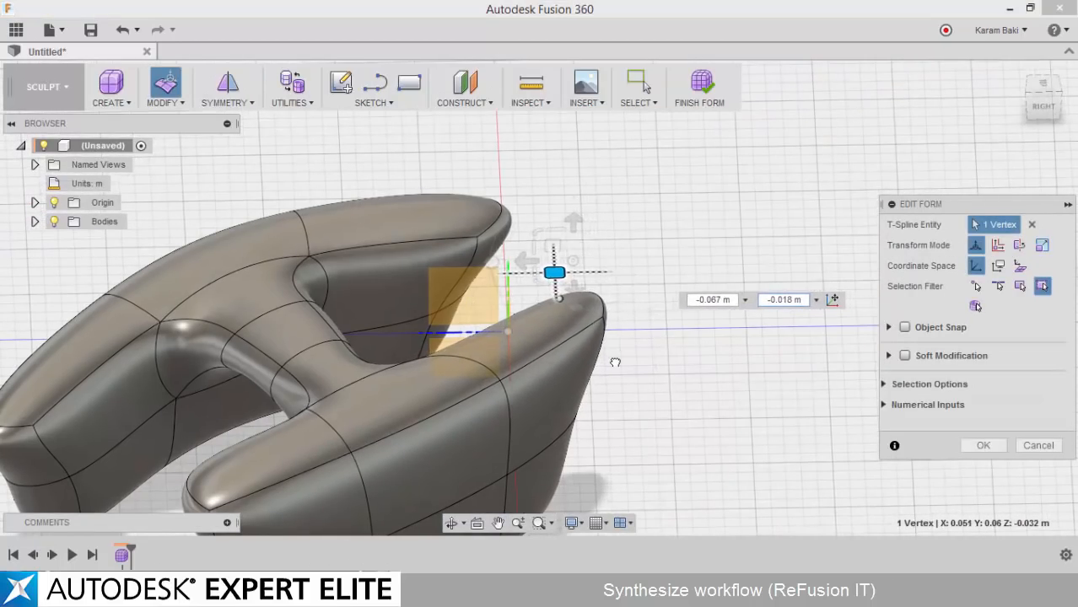
shift+middle_drag(615, 362, 744, 274)
click(646, 359)
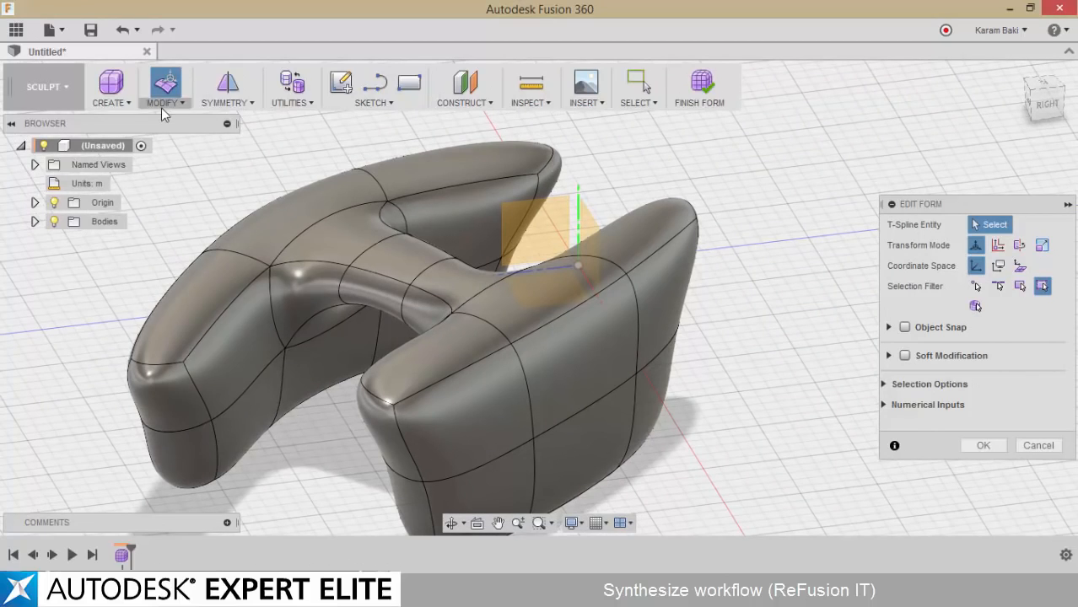
Insert a single simple edge at location 0.50 along the top of the leg opposite the origin-side end
click(162, 103)
click(184, 32)
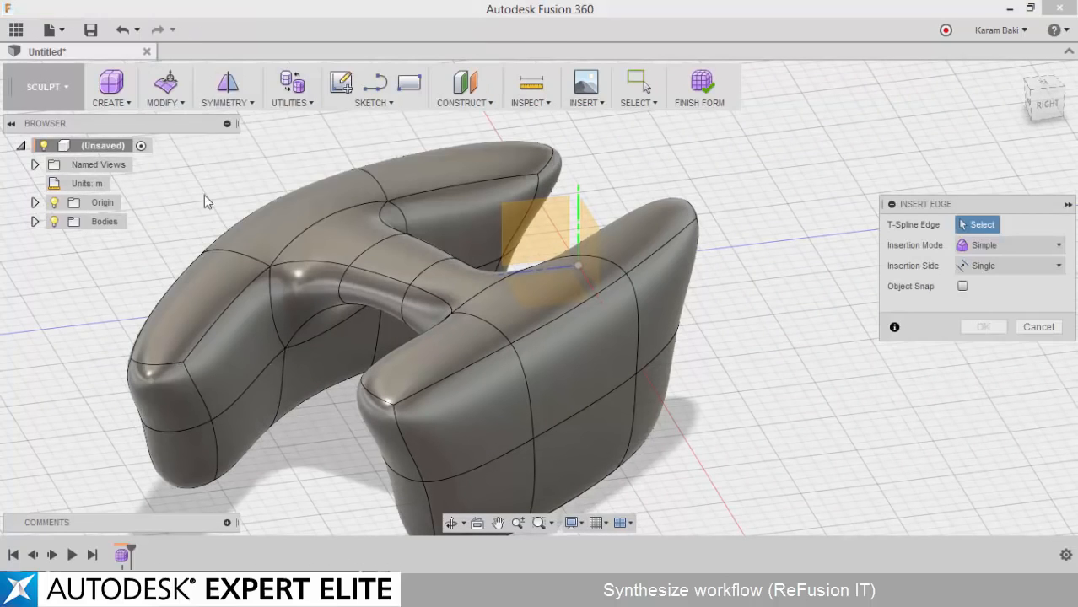
click(215, 323)
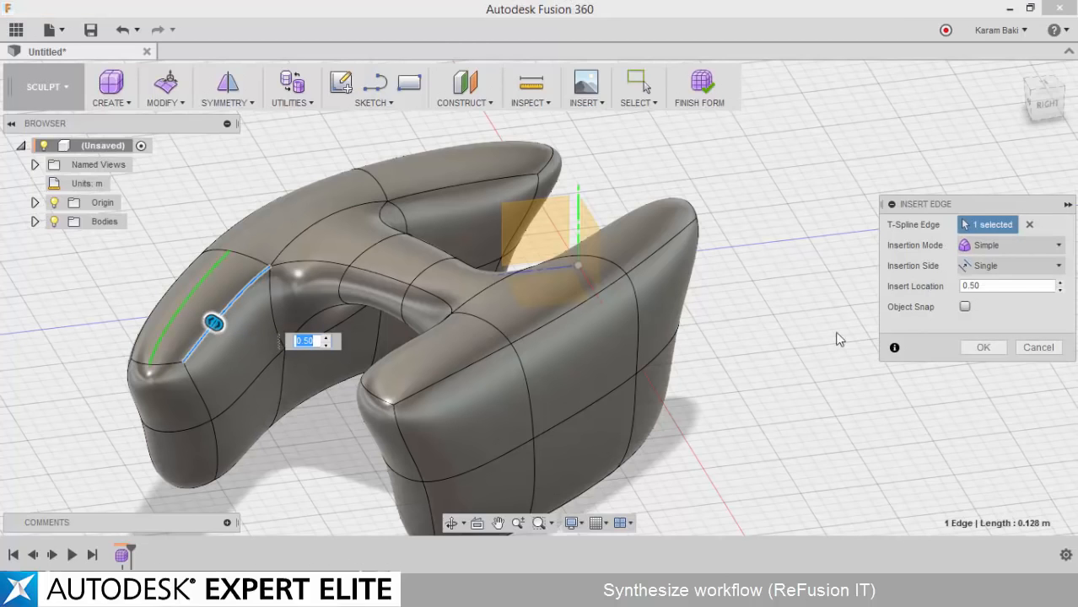
click(985, 346)
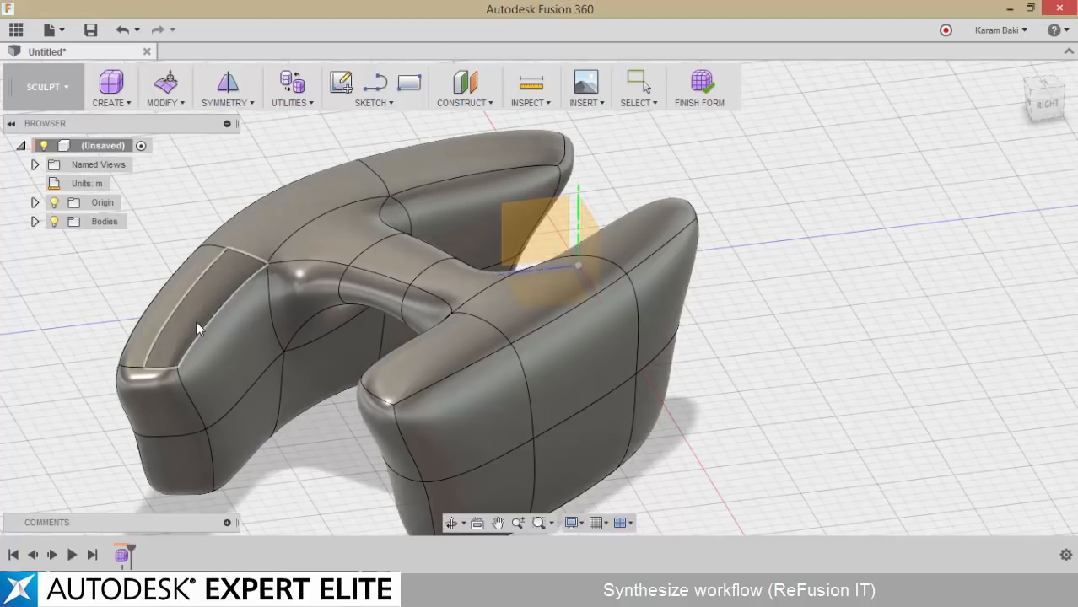
Move the inserted edge down by -0.03 m to form a groove along the top of the leg
middle_drag(196, 321, 287, 331)
click(263, 311)
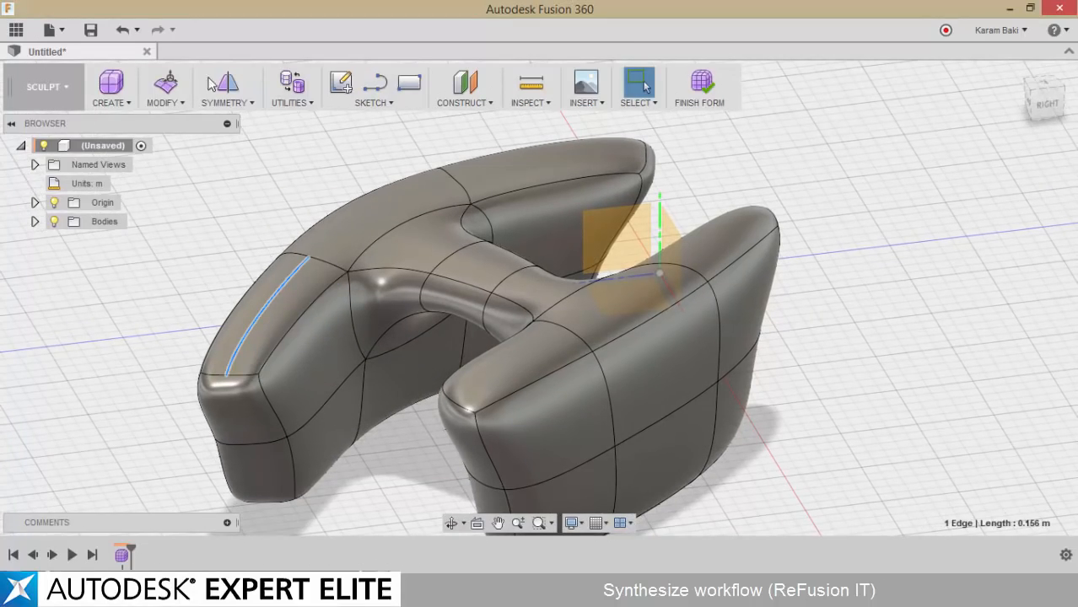
click(166, 83)
drag(267, 276, 266, 204)
drag(263, 248, 265, 319)
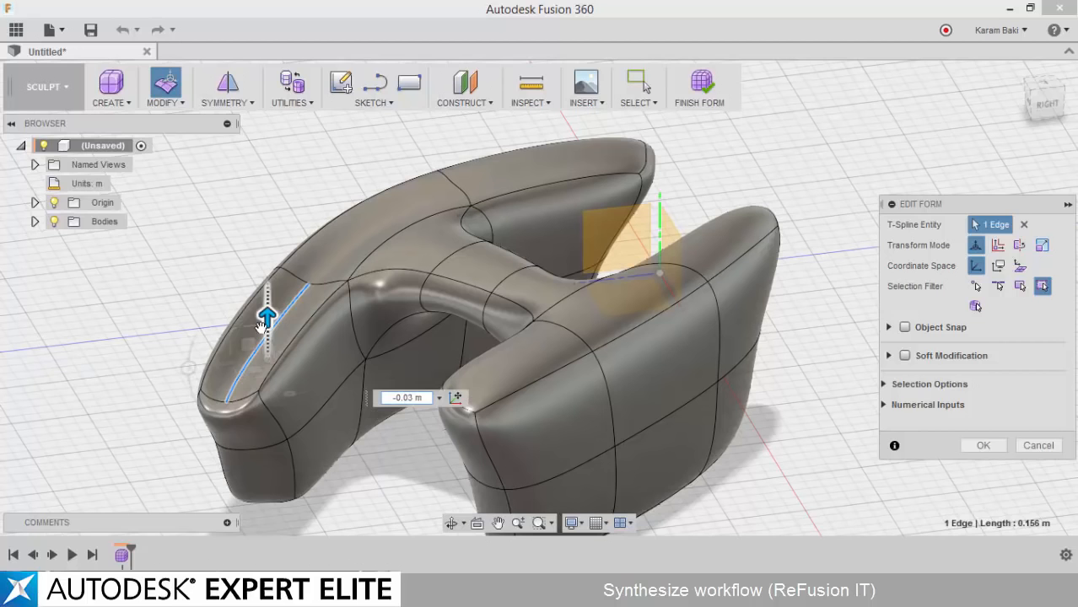
Raise the short top edge at the leg's end beside the groove and accept the form edits
click(232, 418)
scroll(256, 398, up, 5)
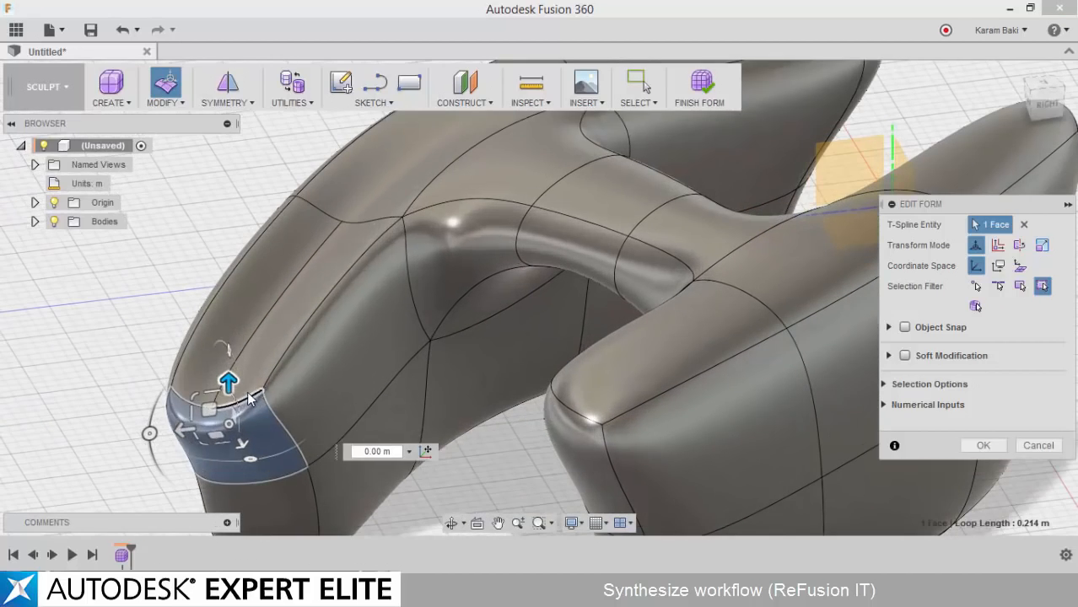
click(248, 394)
click(239, 398)
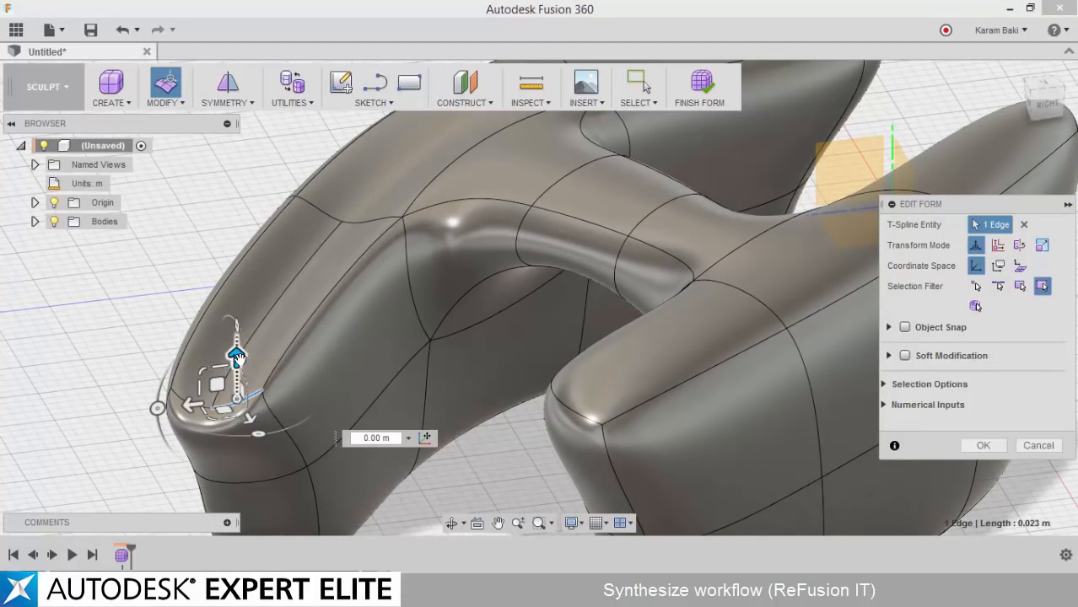
drag(237, 357, 234, 268)
click(122, 258)
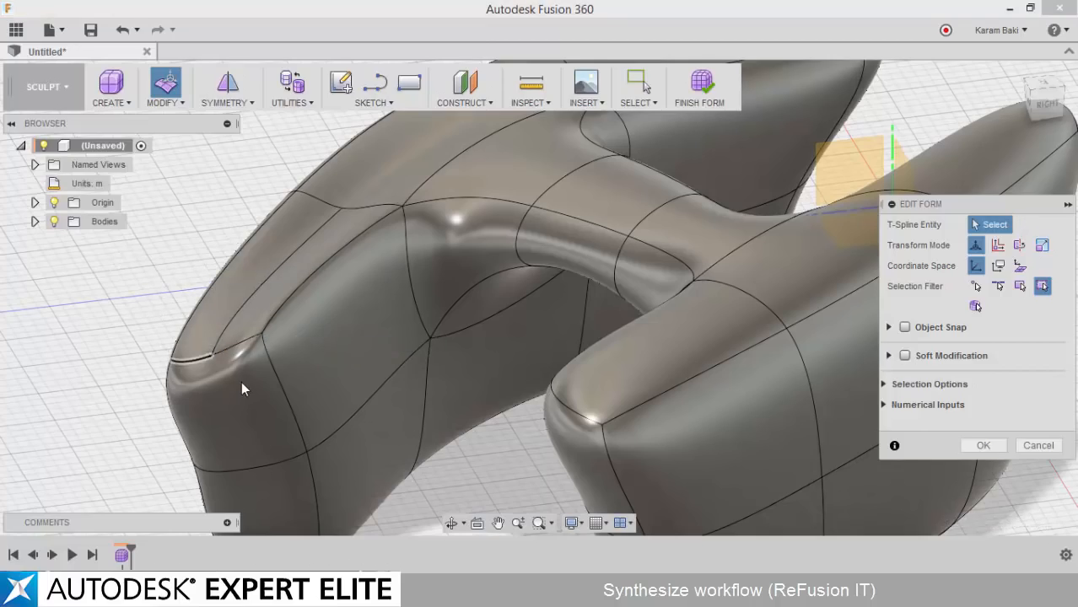
scroll(242, 381, down, 5)
shift+middle_drag(477, 318, 506, 371)
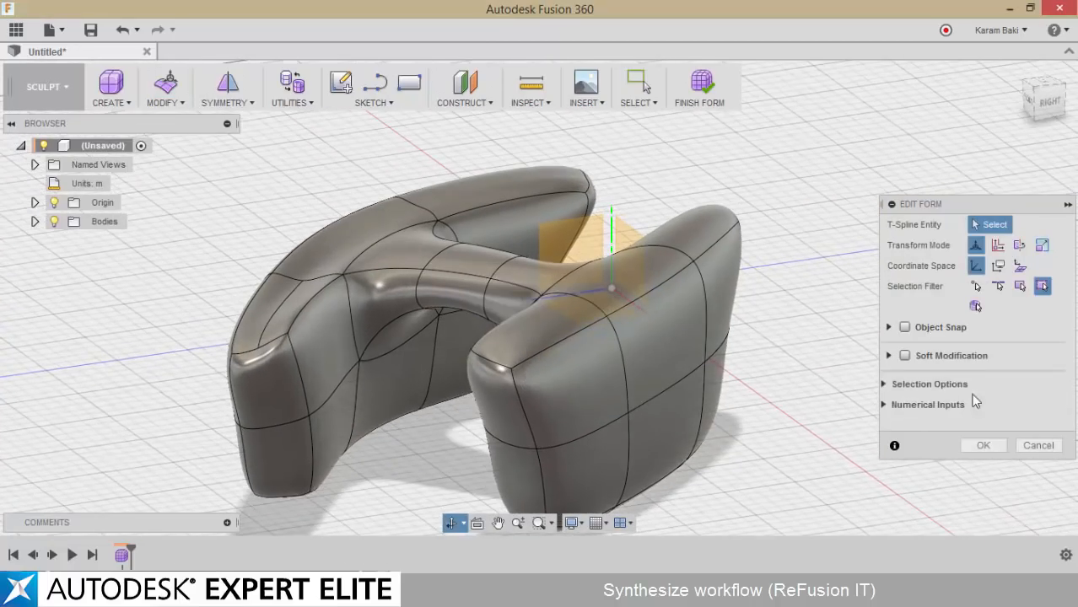
click(983, 445)
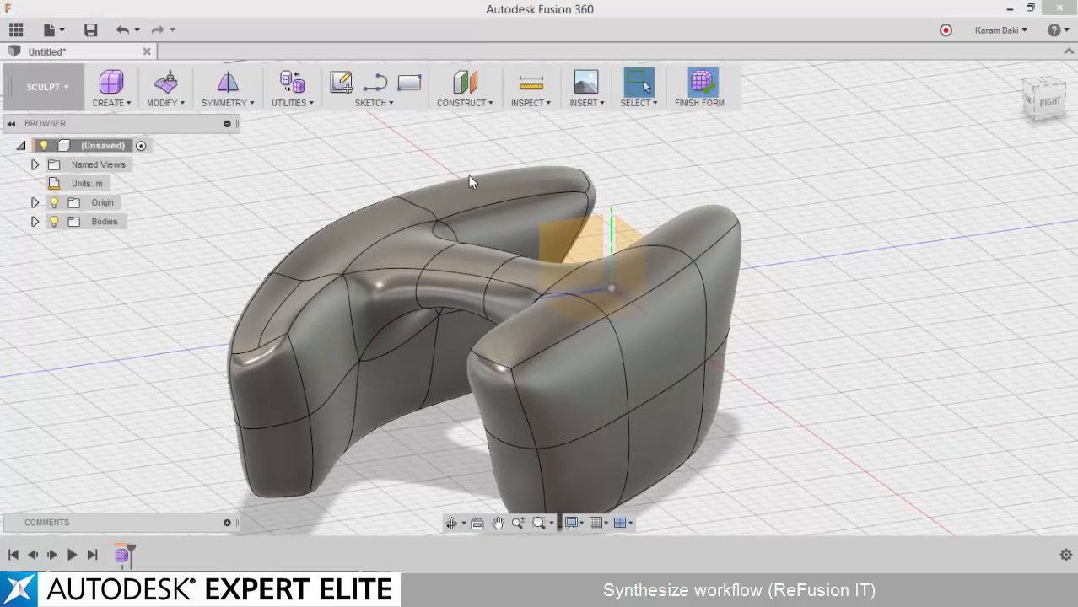
Finish the form and create a plane offset from the vertical origin plane along the red axis, beyond the body
click(569, 237)
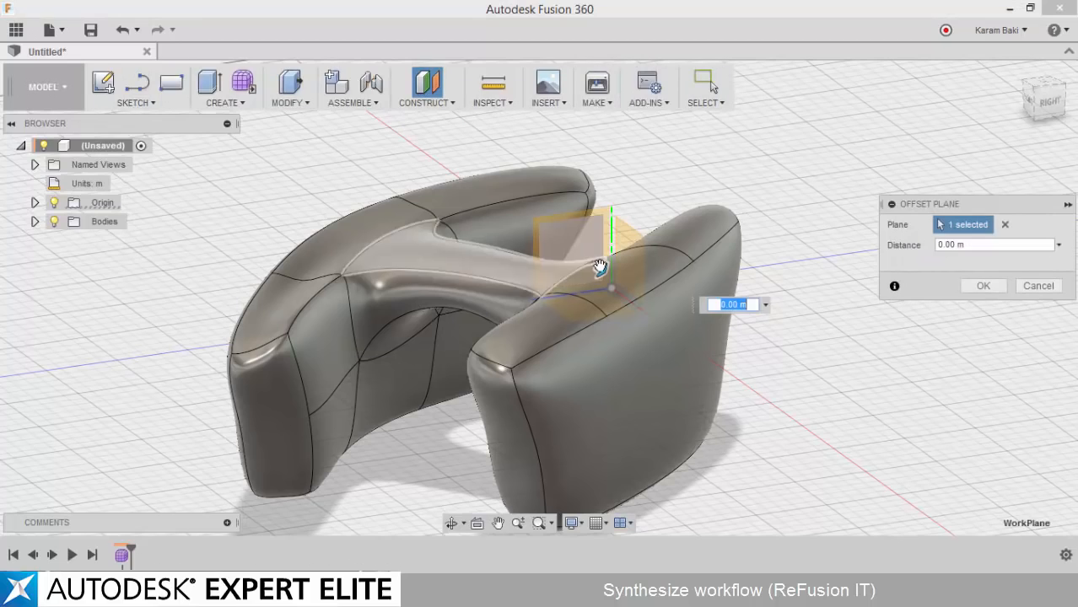
drag(598, 267, 914, 481)
scroll(809, 380, down, 3)
scroll(808, 380, down, 1)
middle_drag(818, 462, 712, 439)
click(984, 286)
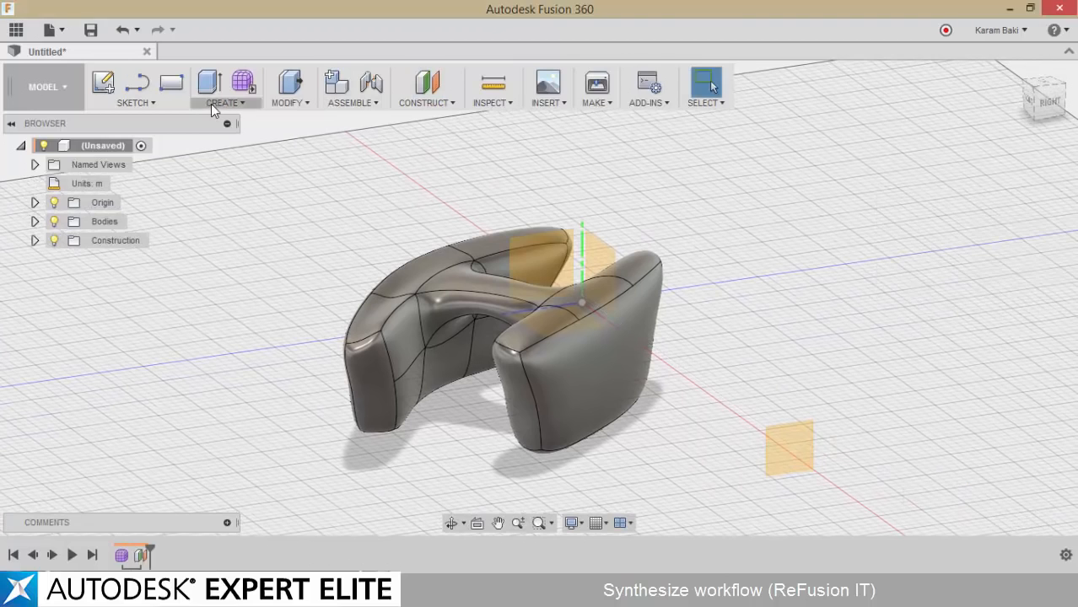
Cut the underside flat with a box 0.69 m long and 0.19 m wide on the offset plane, extended through the whole body
click(211, 103)
click(224, 291)
click(789, 464)
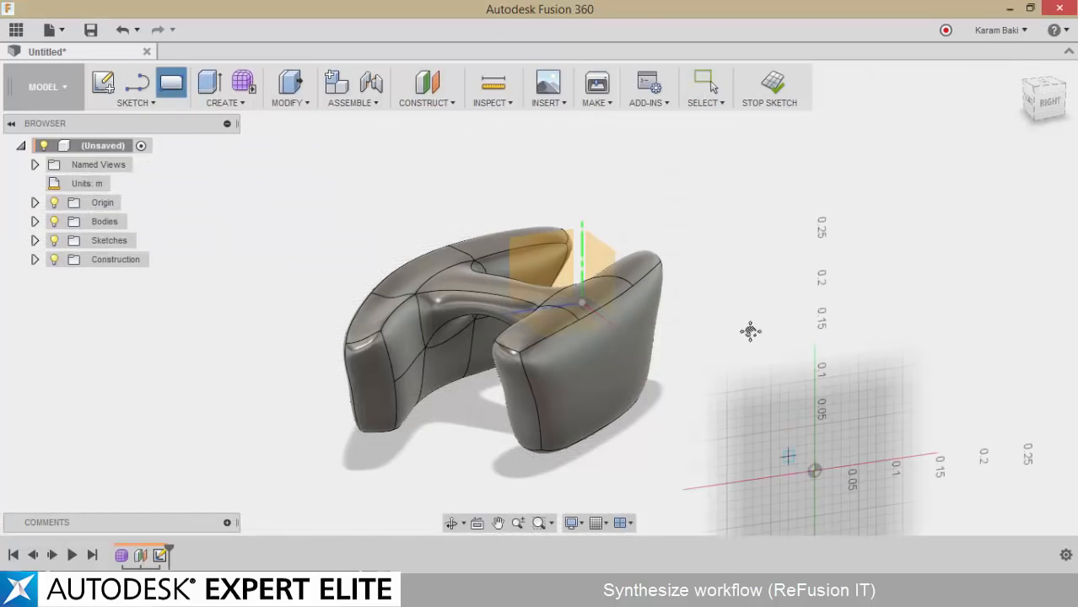
click(872, 238)
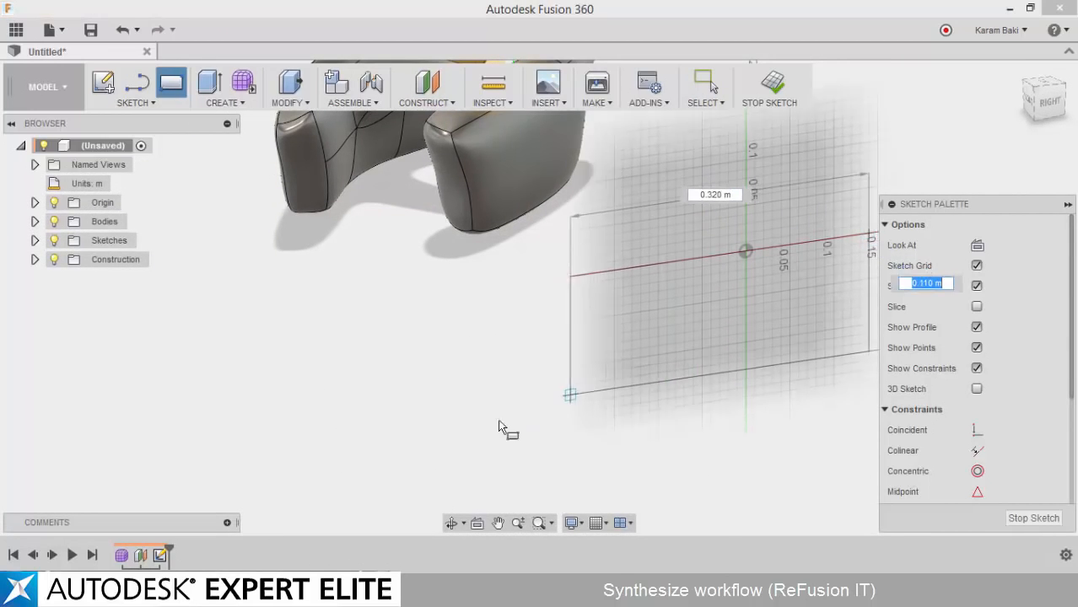
click(266, 496)
drag(567, 371, 311, 183)
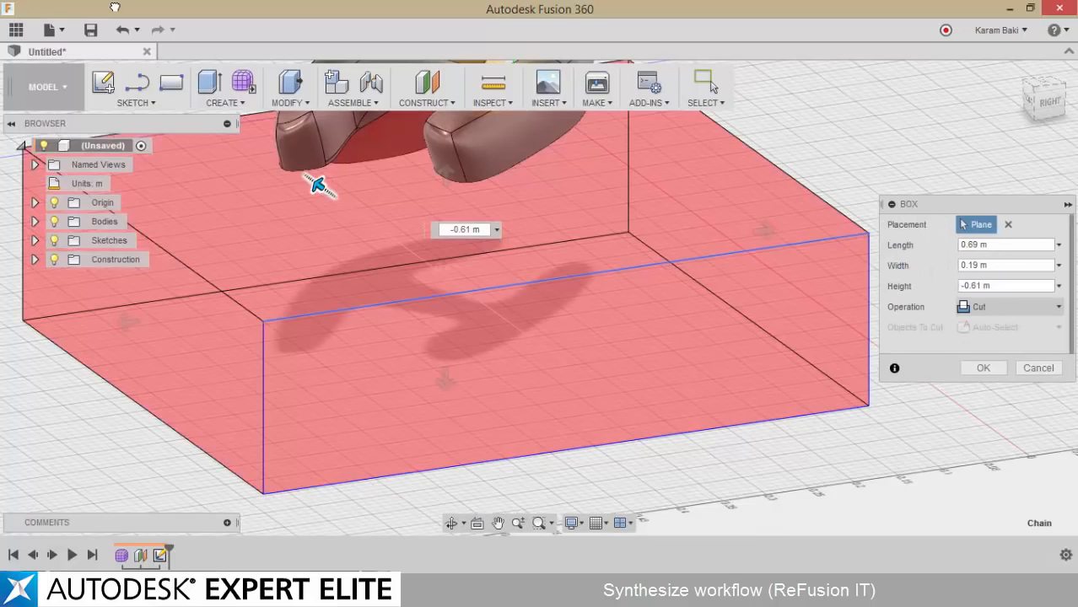
middle_drag(447, 178, 507, 424)
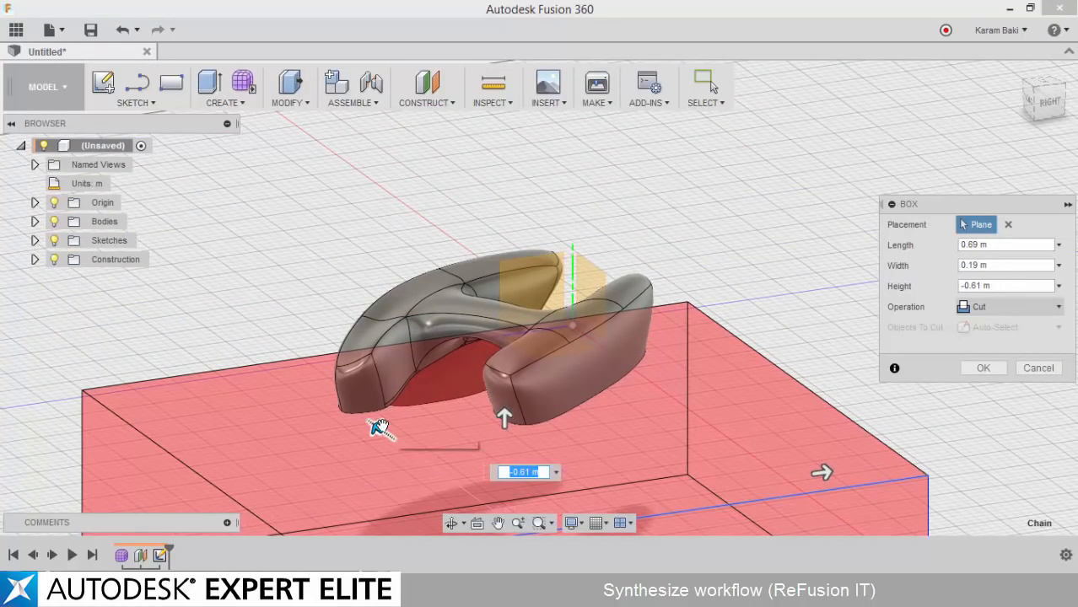
drag(380, 427, 290, 364)
click(965, 367)
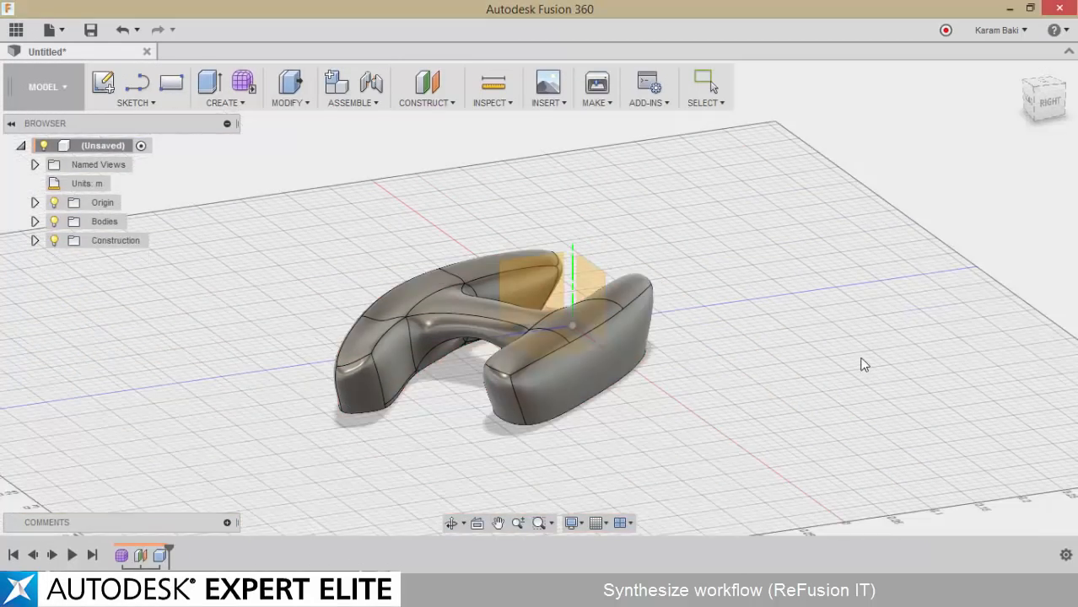
Measure the distance between the outer side faces of the two legs
shift+middle_drag(860, 360, 460, 44)
click(486, 85)
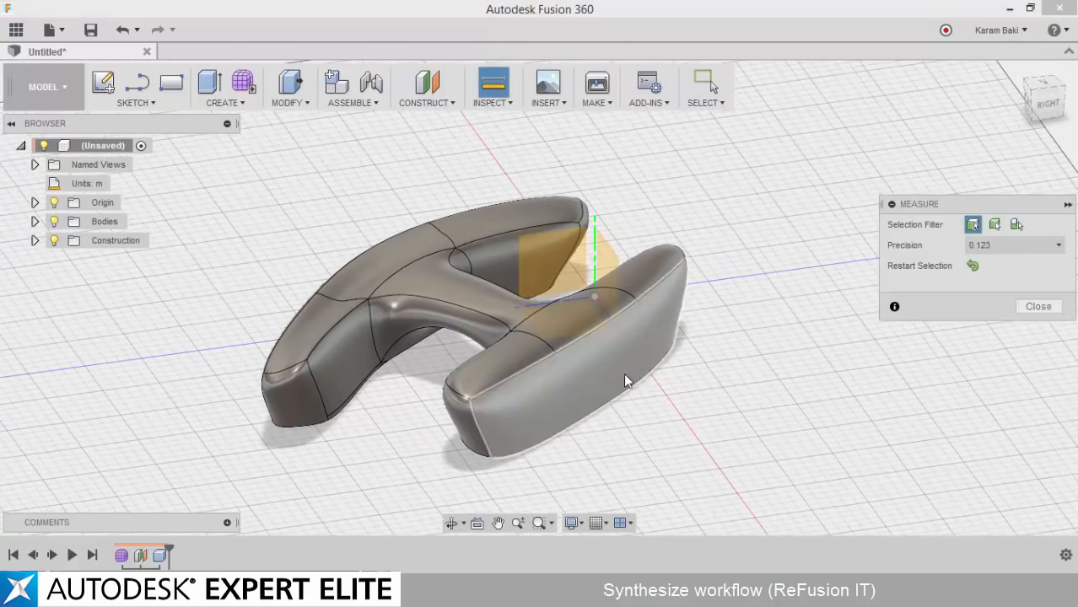
click(623, 373)
shift+middle_drag(624, 373, 435, 391)
click(506, 409)
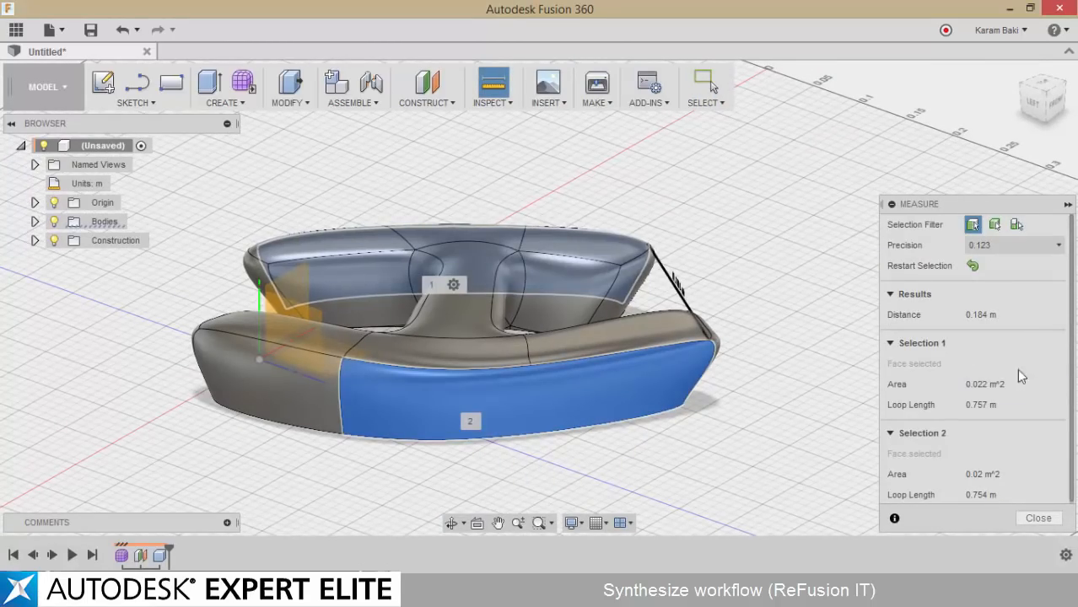
click(1039, 518)
Scale the whole body up uniformly by a large factor
shift+middle_drag(1039, 518, 352, 138)
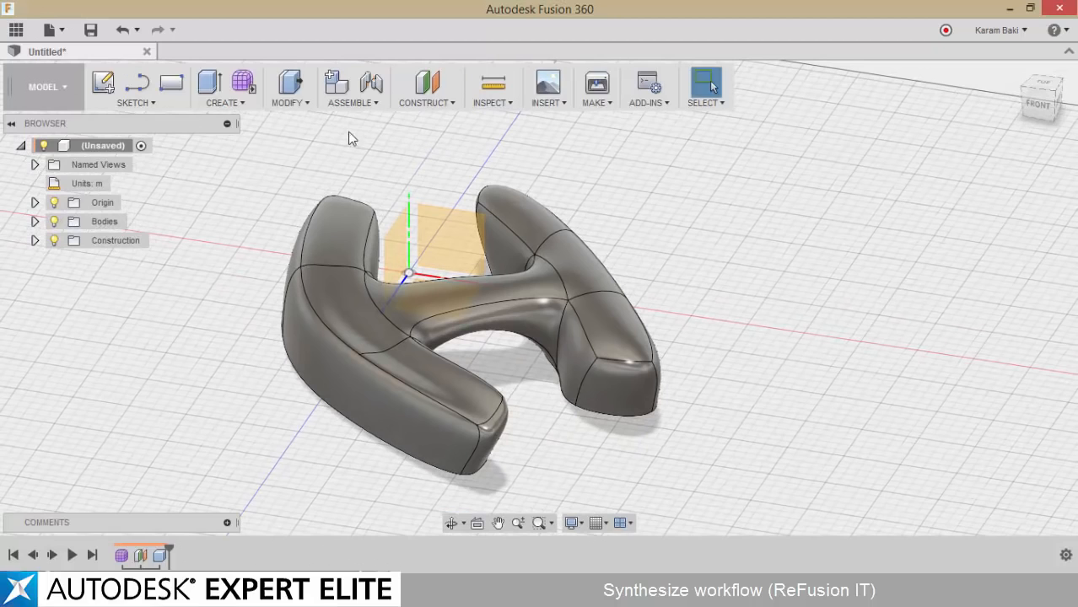
click(287, 99)
click(294, 236)
click(388, 325)
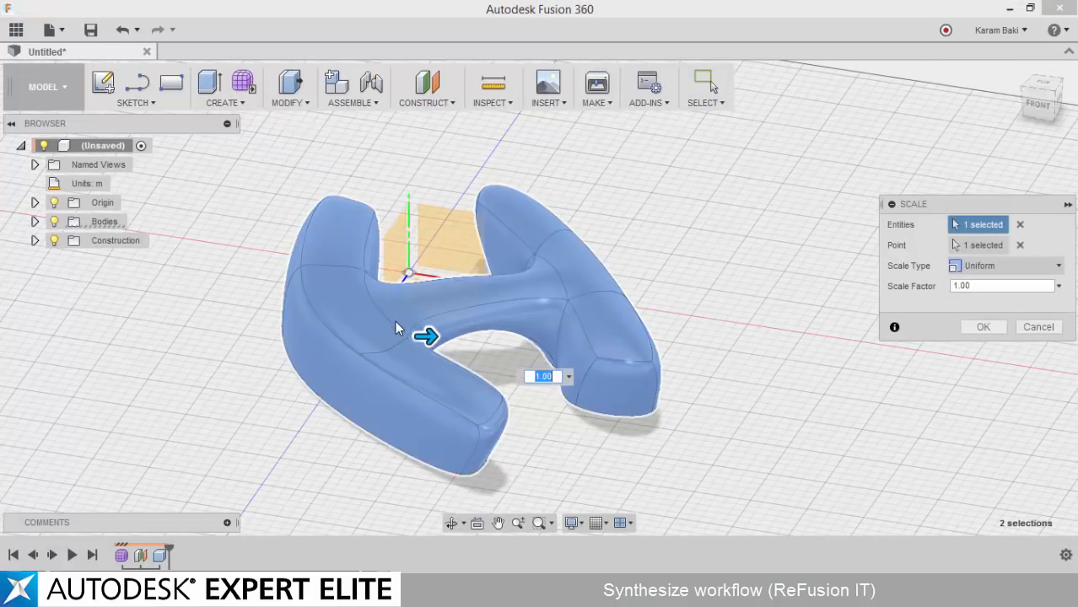
drag(422, 336, 965, 338)
key(Return)
scroll(549, 307, down, 10)
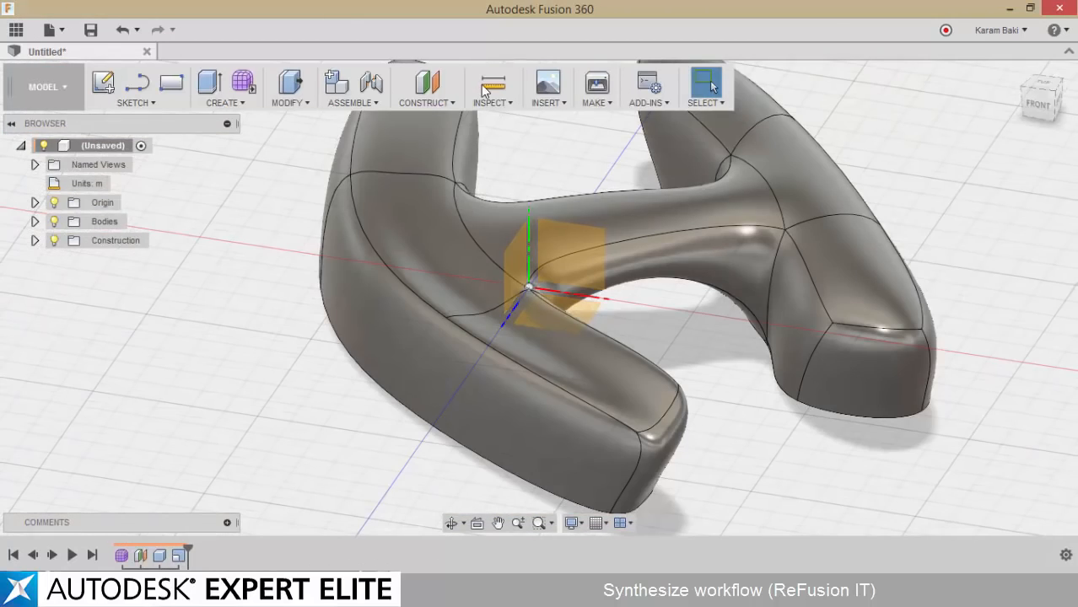
Measure the distance between the outer side faces of the enlarged body's two legs
click(485, 91)
click(598, 413)
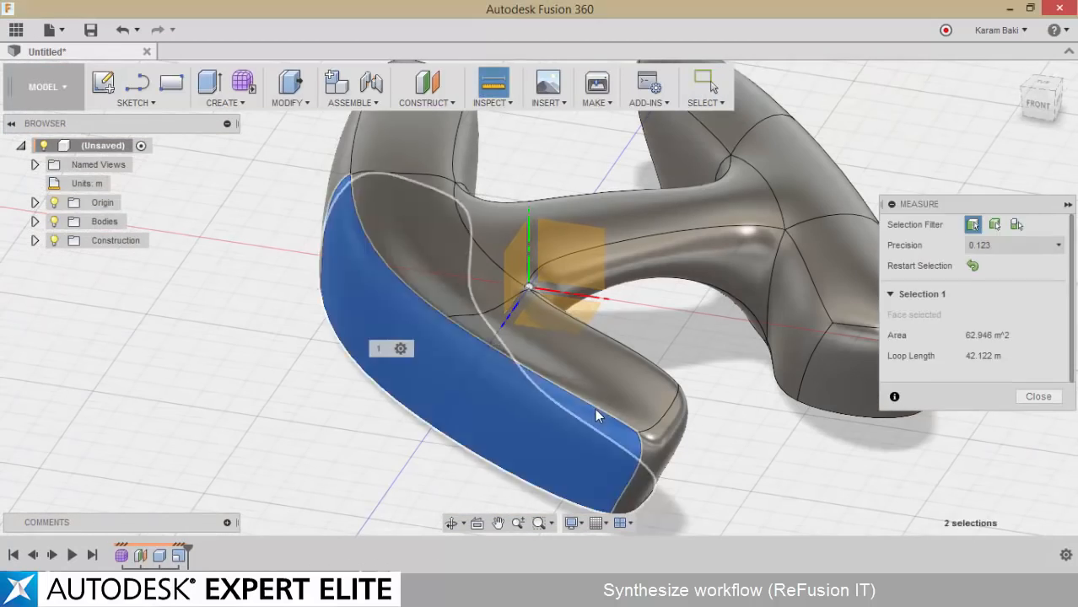
shift+middle_drag(598, 413, 643, 308)
click(715, 324)
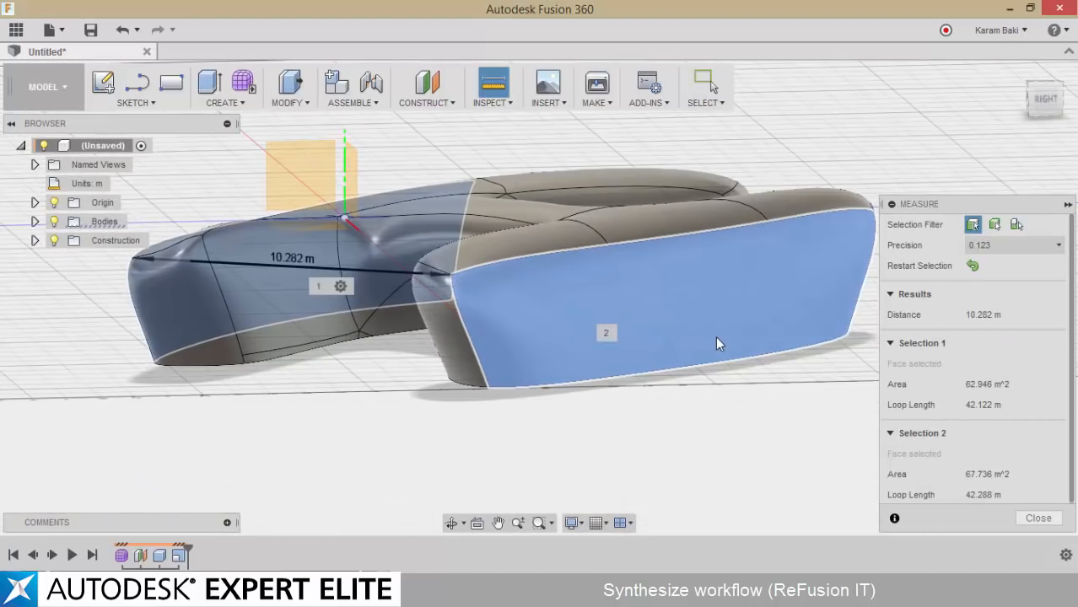
click(1050, 520)
Scale the whole body uniformly by a factor of 10
shift+middle_drag(881, 415, 914, 498)
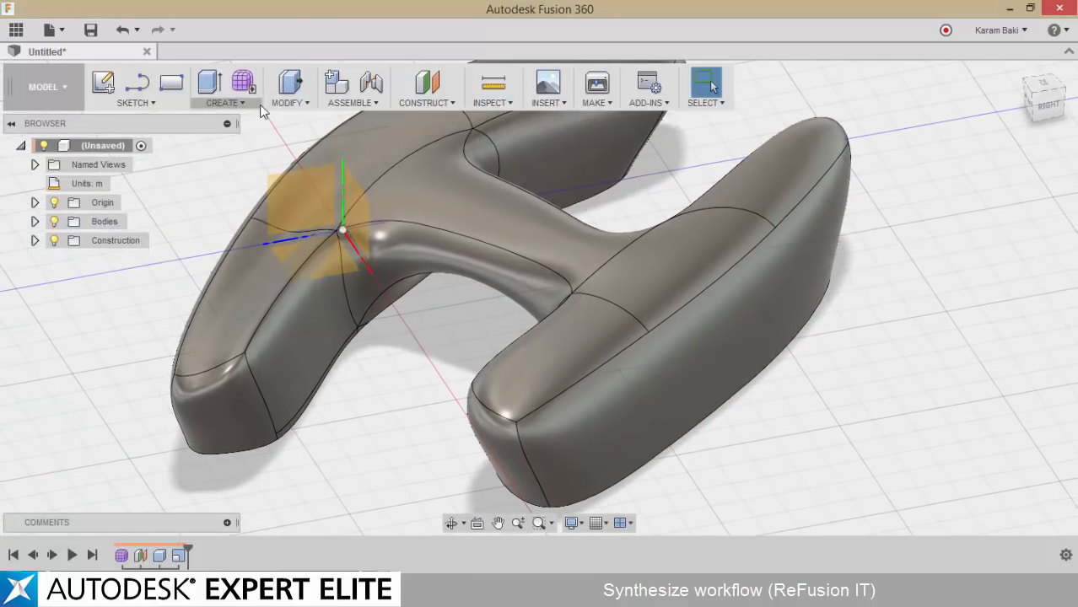
click(290, 95)
click(304, 233)
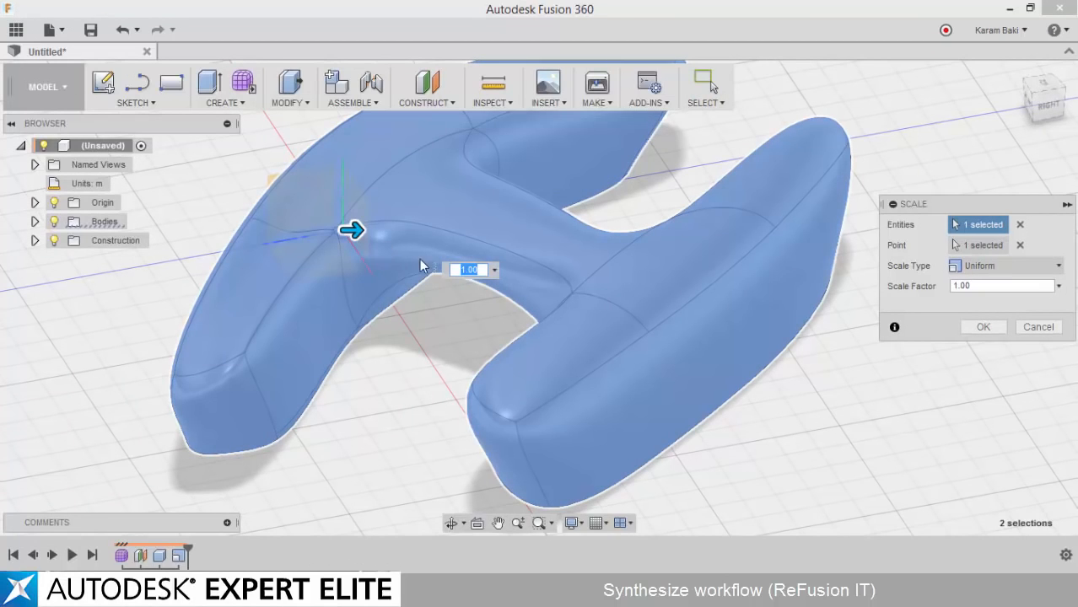
text(10)
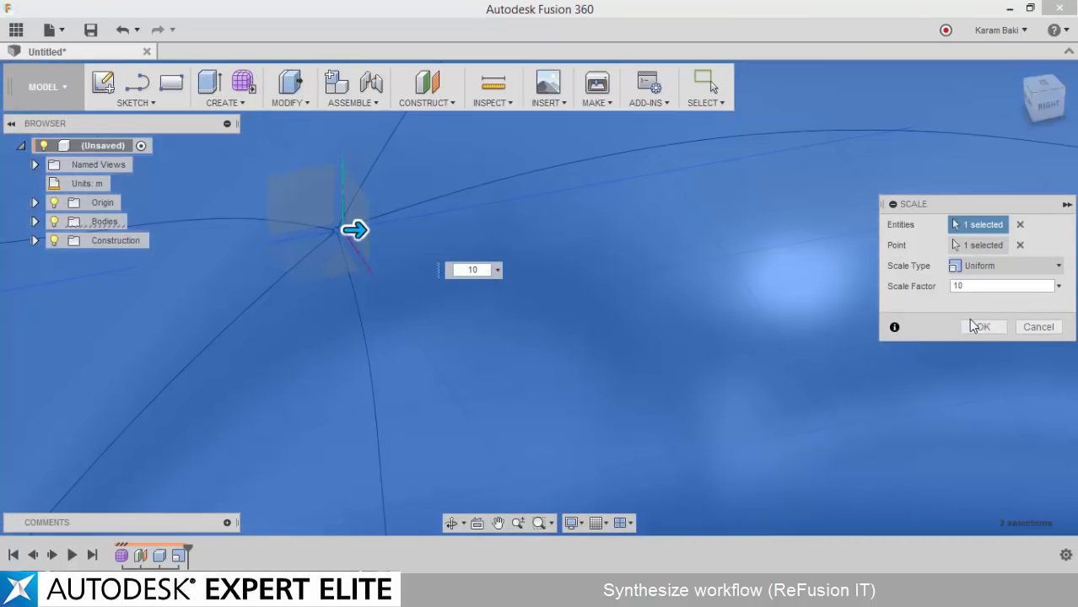
click(972, 326)
scroll(500, 262, down, 5)
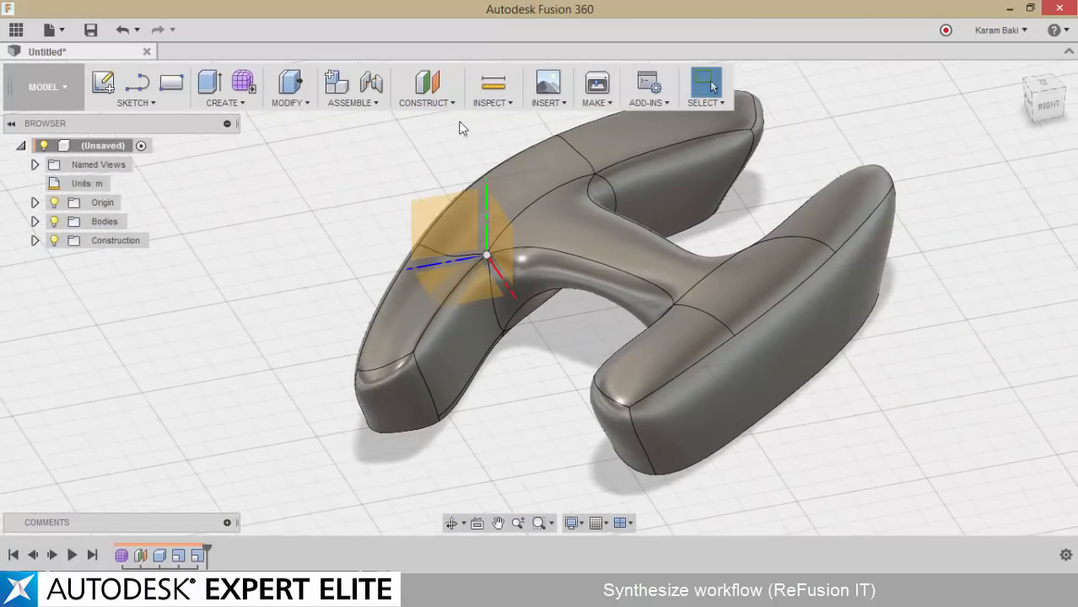
Measure the distance between the legs' outer side faces again to check the factor-10 scaling
click(489, 87)
click(504, 350)
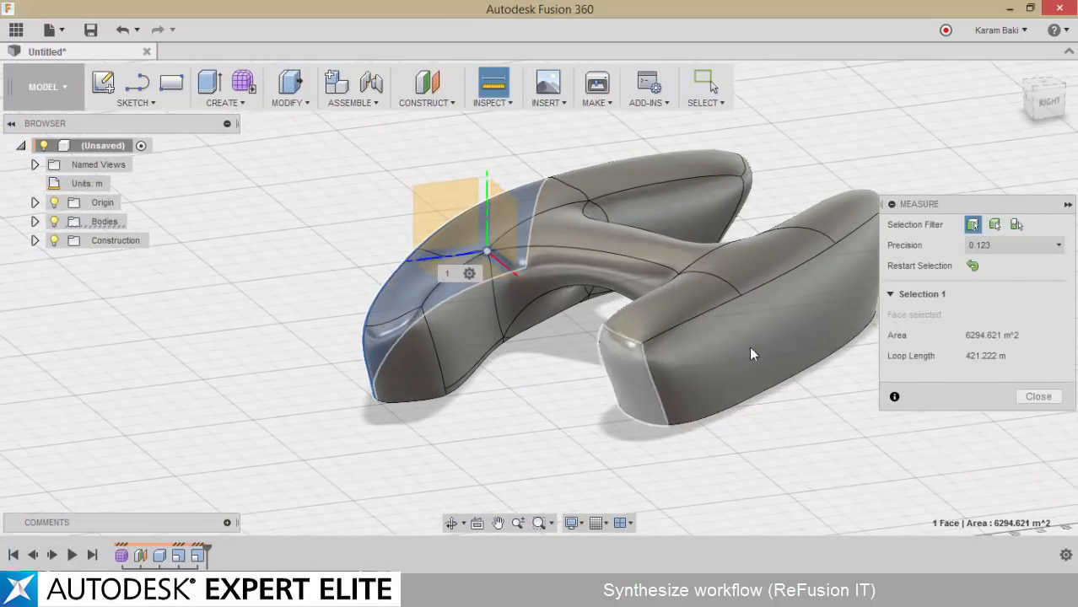
click(850, 352)
click(1039, 518)
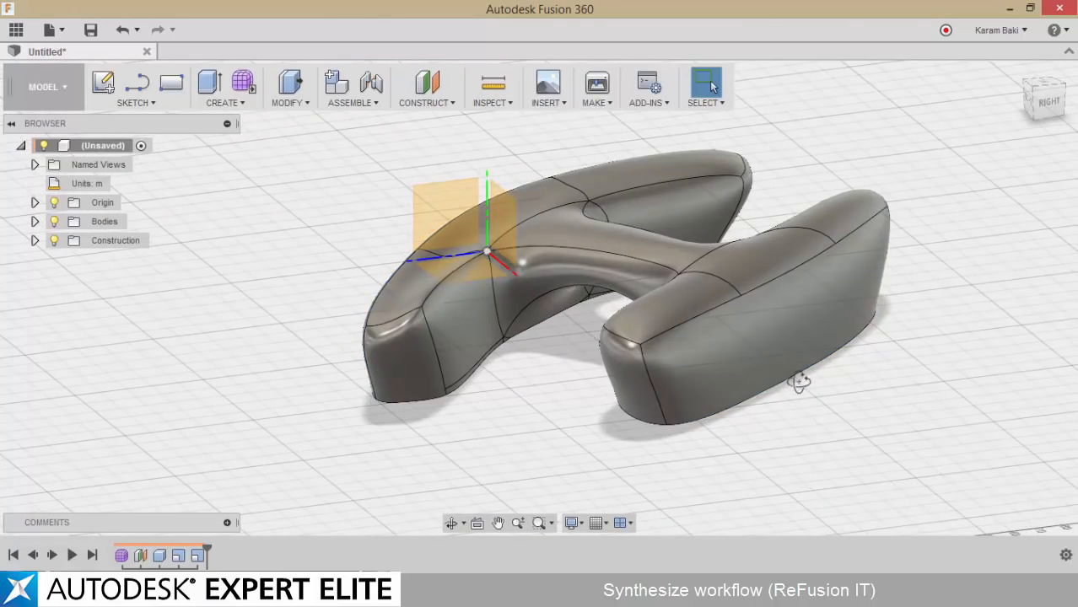
Align the body by the flat underside of one leg to the horizontal origin plane so it rests on the ground
shift+middle_drag(784, 371, 740, 363)
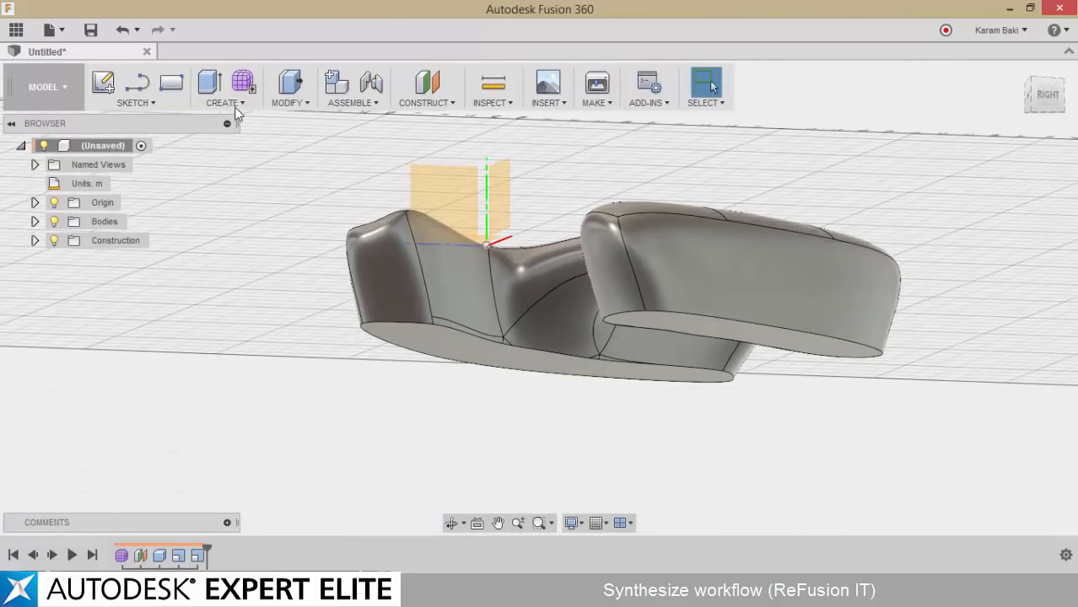
click(308, 100)
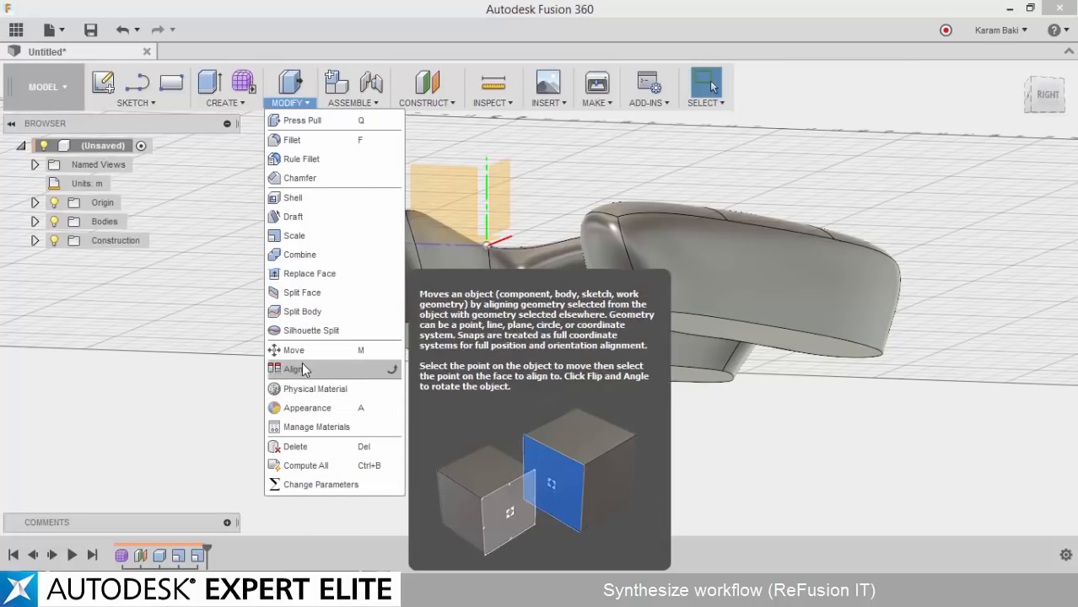
click(304, 369)
shift+middle_drag(305, 378, 309, 413)
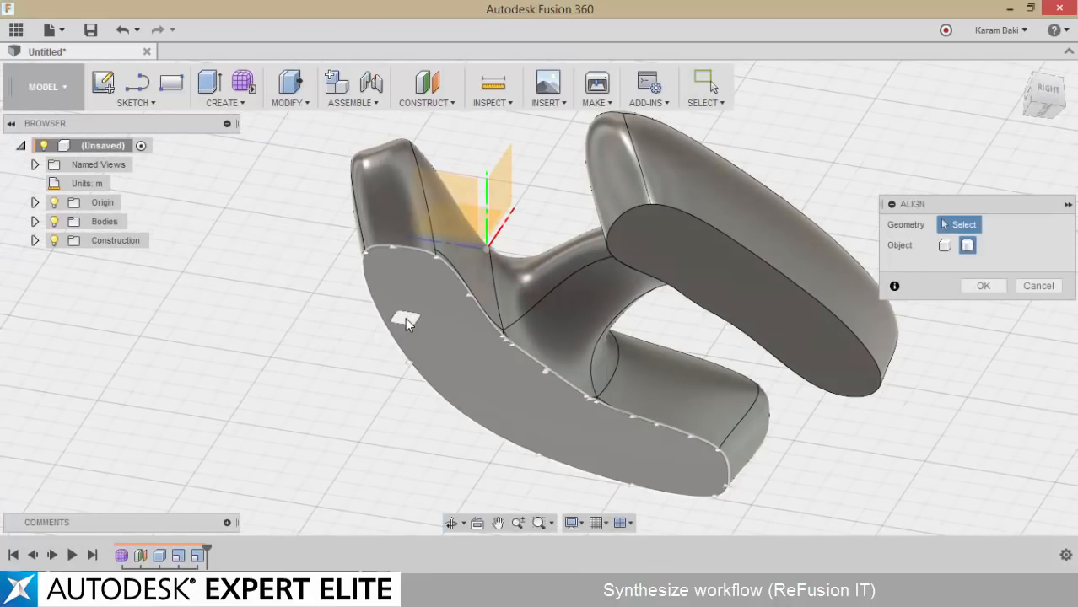
click(405, 319)
shift+middle_drag(405, 318, 410, 536)
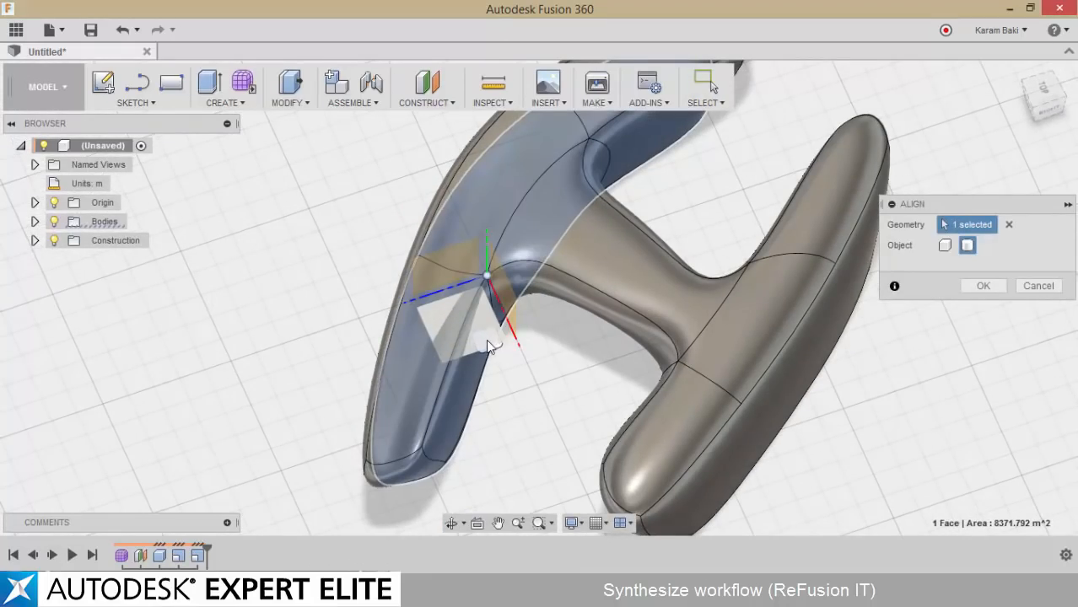
click(487, 339)
shift+middle_drag(567, 408, 631, 384)
click(994, 310)
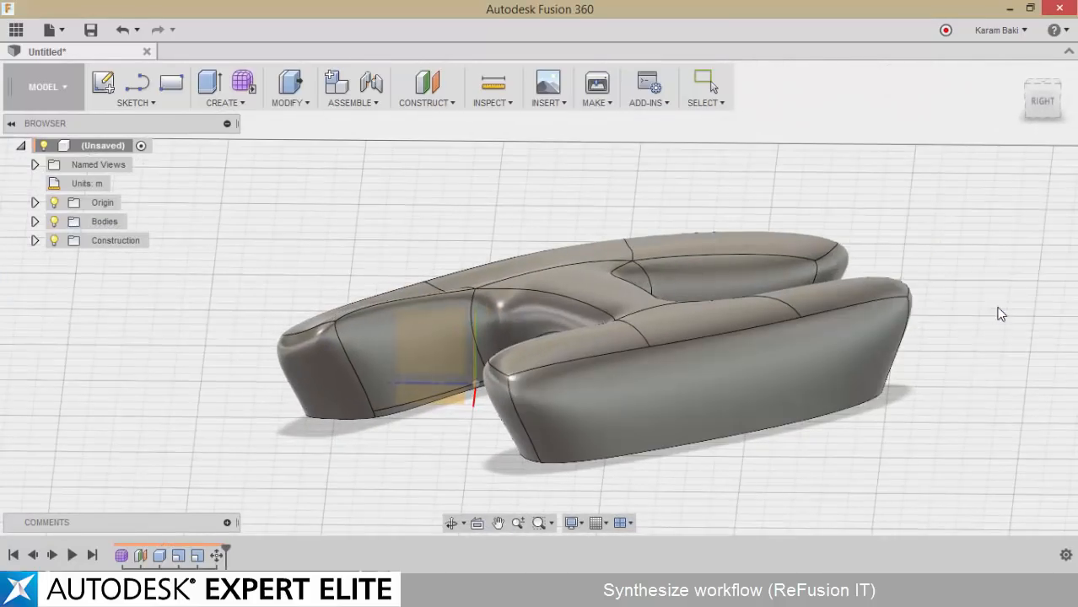
Export the design to the computer's desktop as a SAT file named TestSat
shift+middle_drag(999, 313, 353, 200)
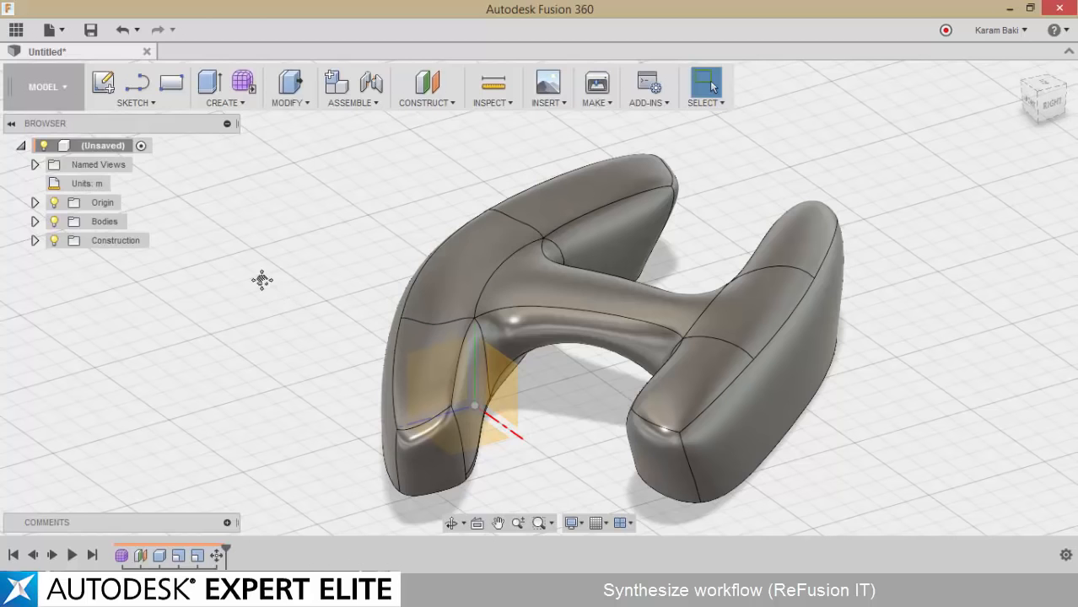
middle_drag(262, 279, 224, 264)
shift+middle_drag(318, 384, 422, 333)
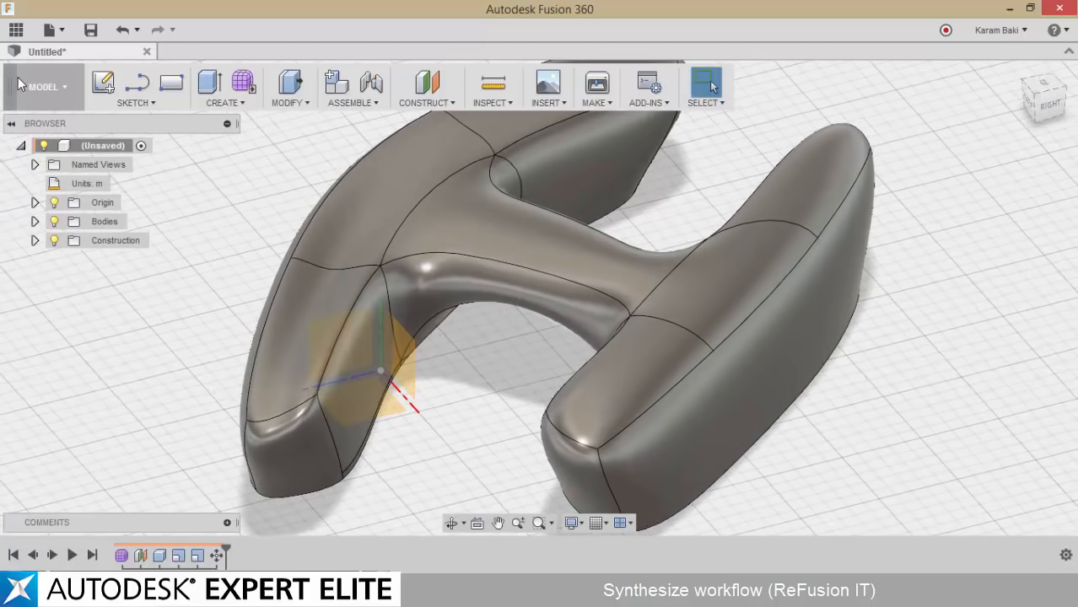
click(55, 35)
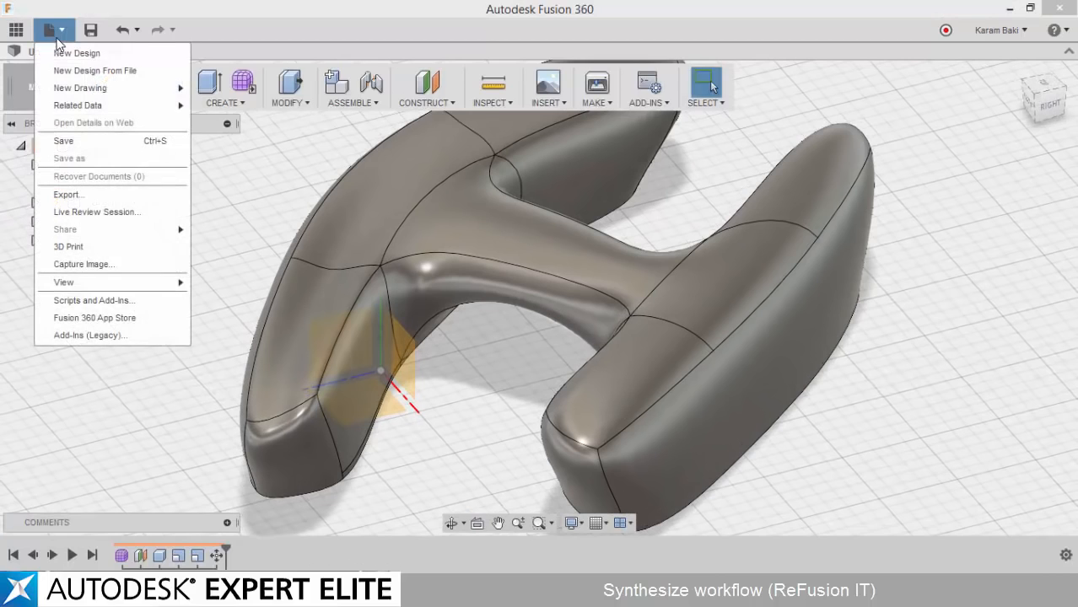
click(59, 196)
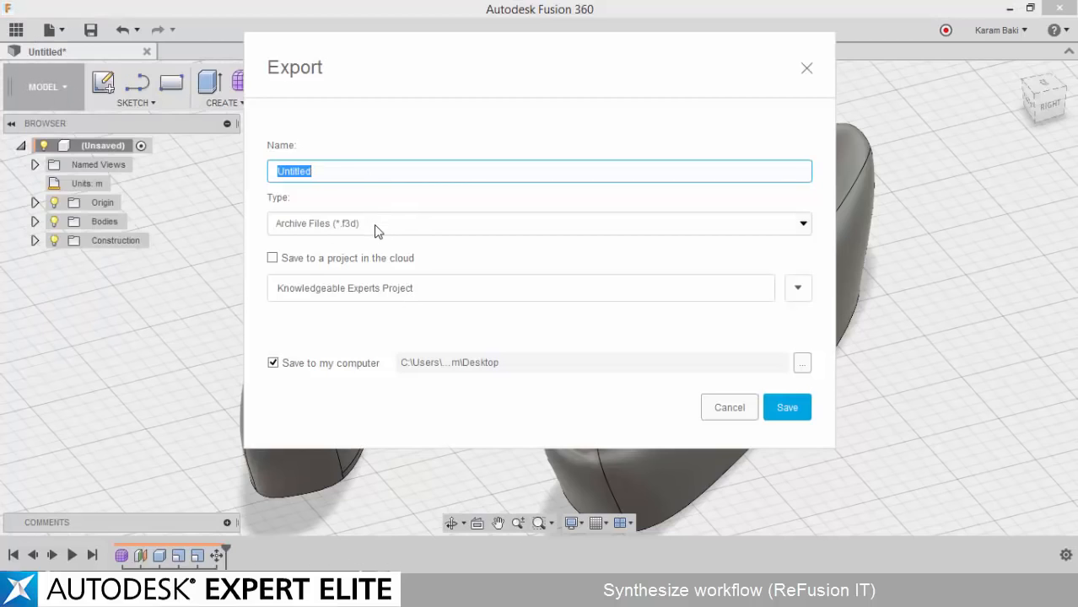
click(377, 232)
click(310, 277)
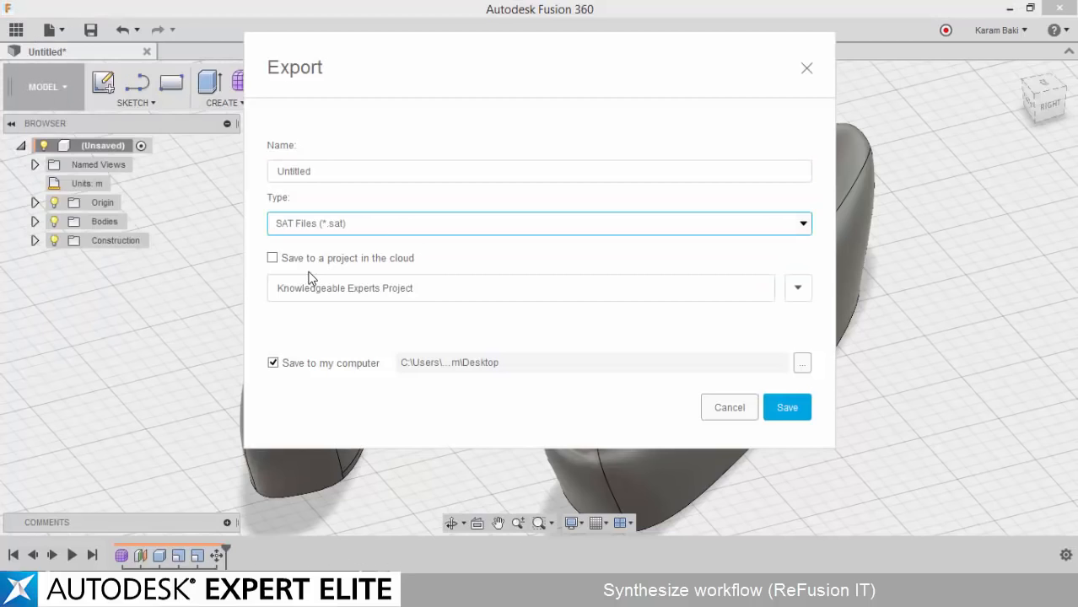
click(363, 174)
key(ctrl+a)
text(T)
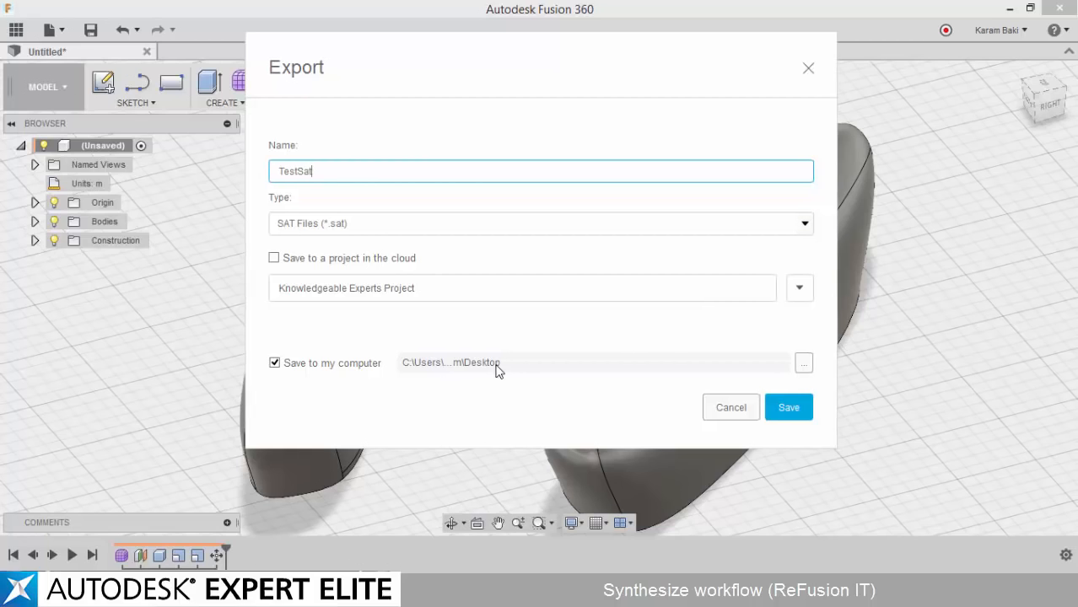
drag(497, 368, 447, 370)
click(741, 410)
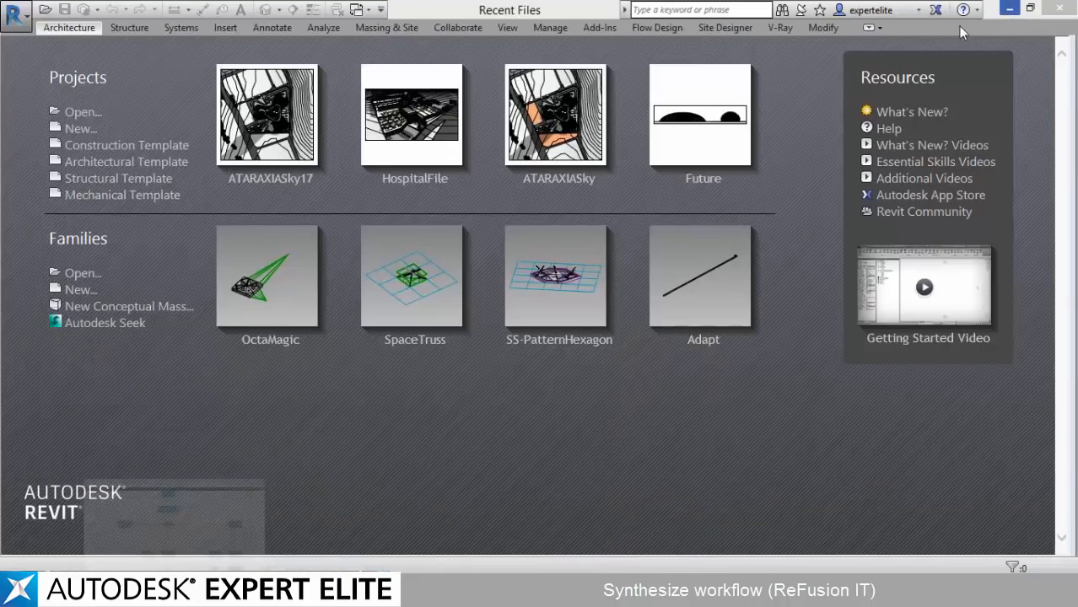
Locate the exported TestSat.sat file on the desktop and return to the model in Fusion 360
click(1010, 8)
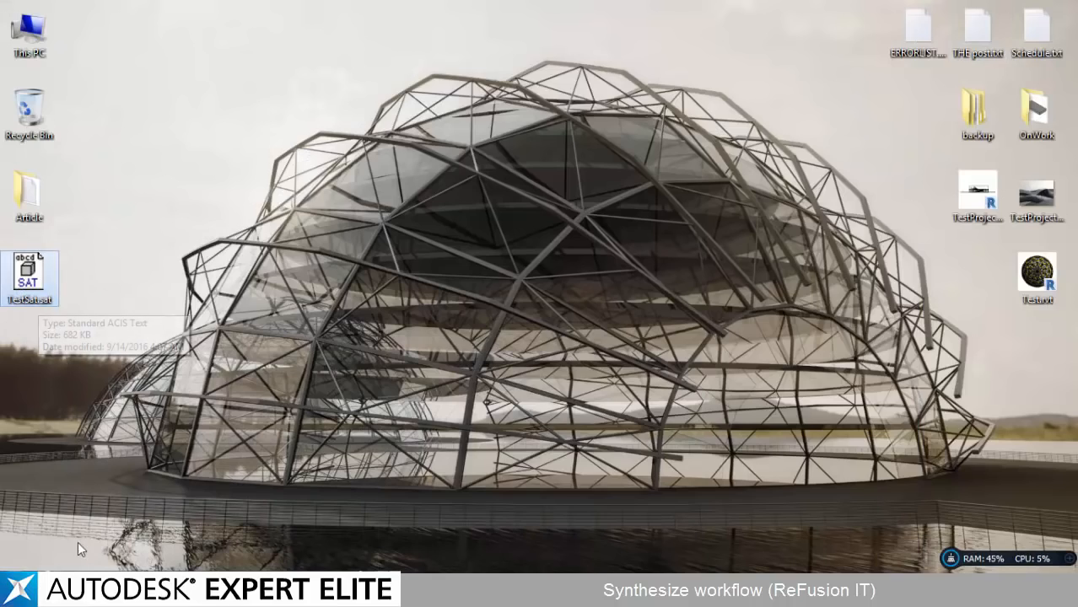
double_click(29, 274)
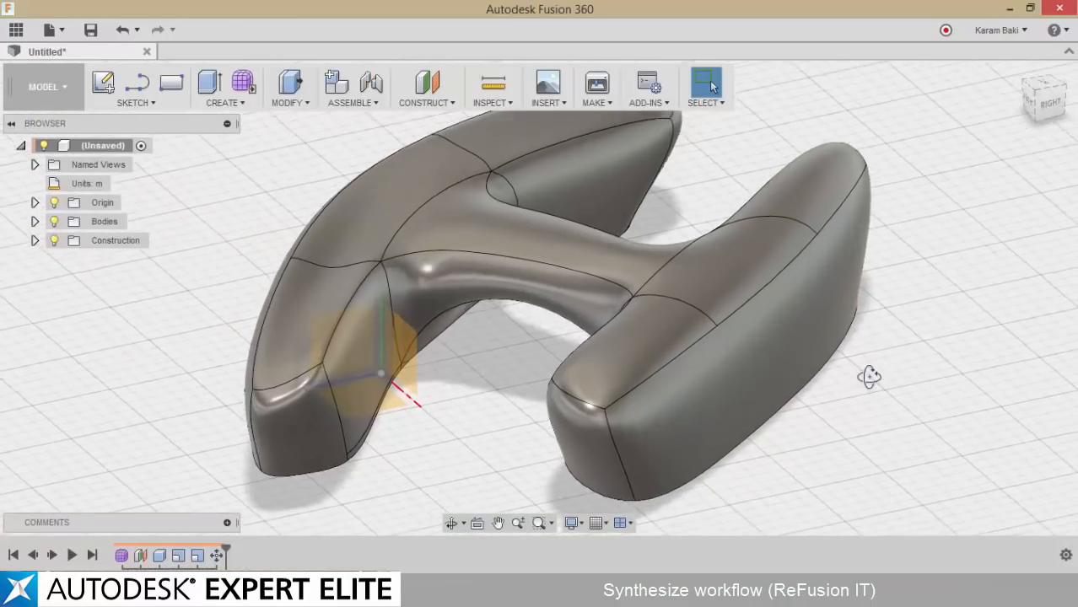
mouse_move(869, 377)
shift+middle_down()
mouse_move(860, 356)
mouse_move(854, 372)
shift+middle_up()
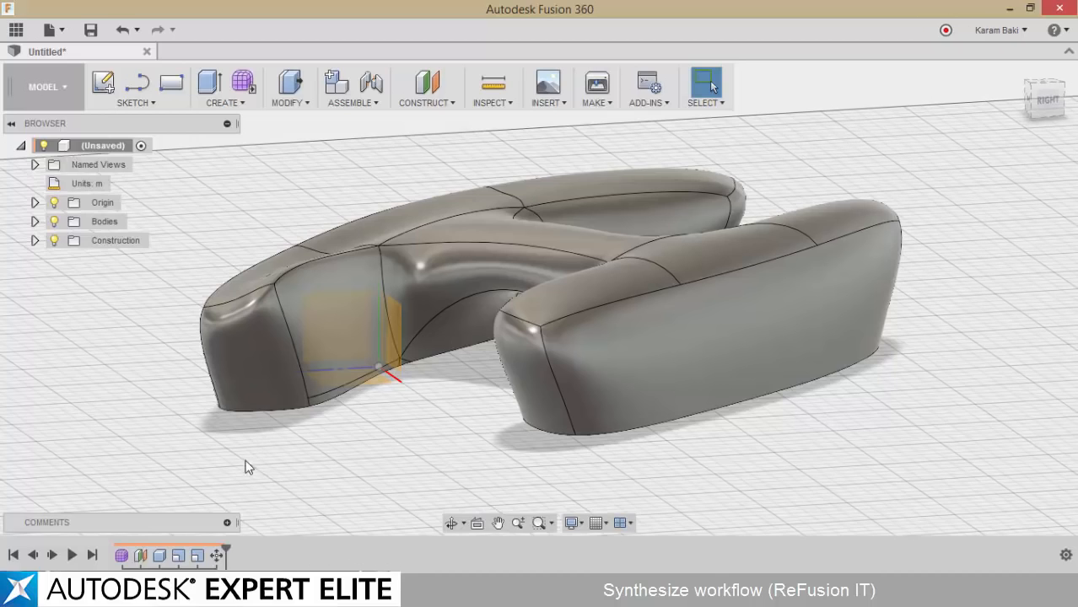
Reopen the original T-Spline form from the design history for editing and finish the form without modifying it
click(122, 557)
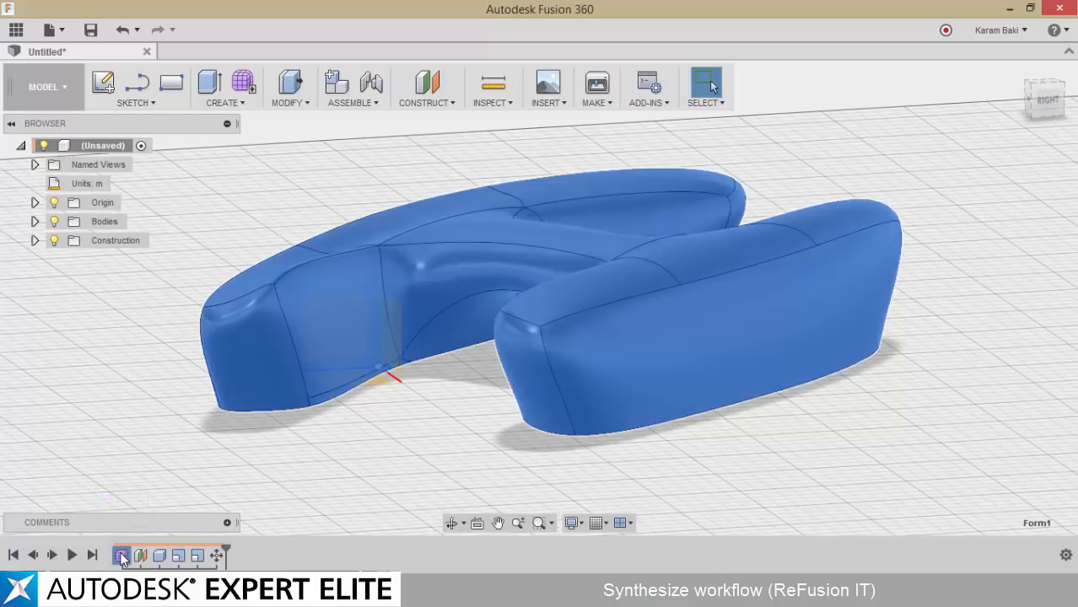
right_click(122, 557)
click(152, 455)
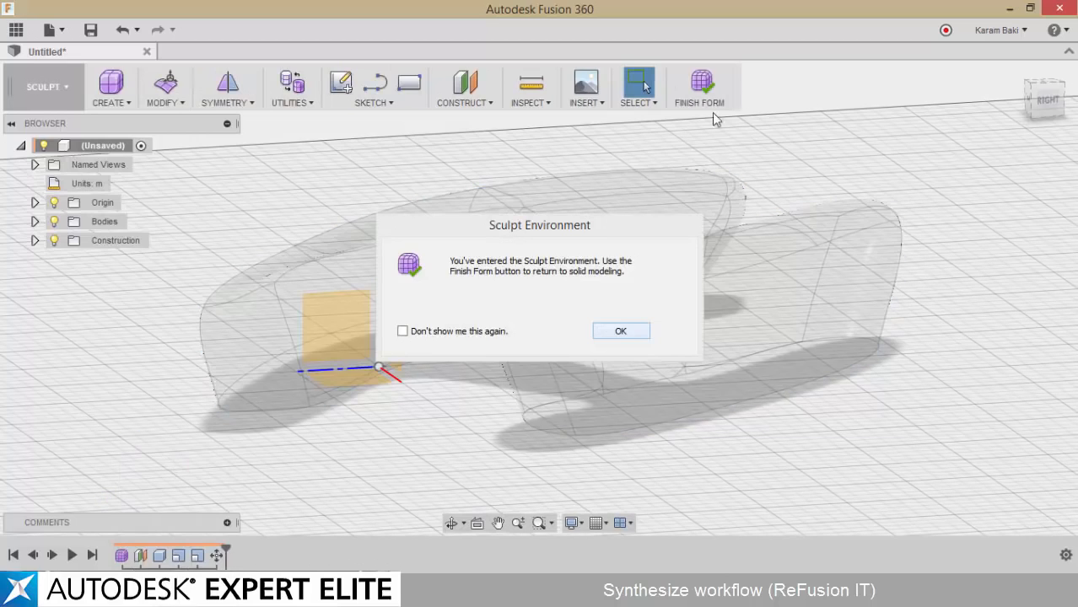
click(621, 331)
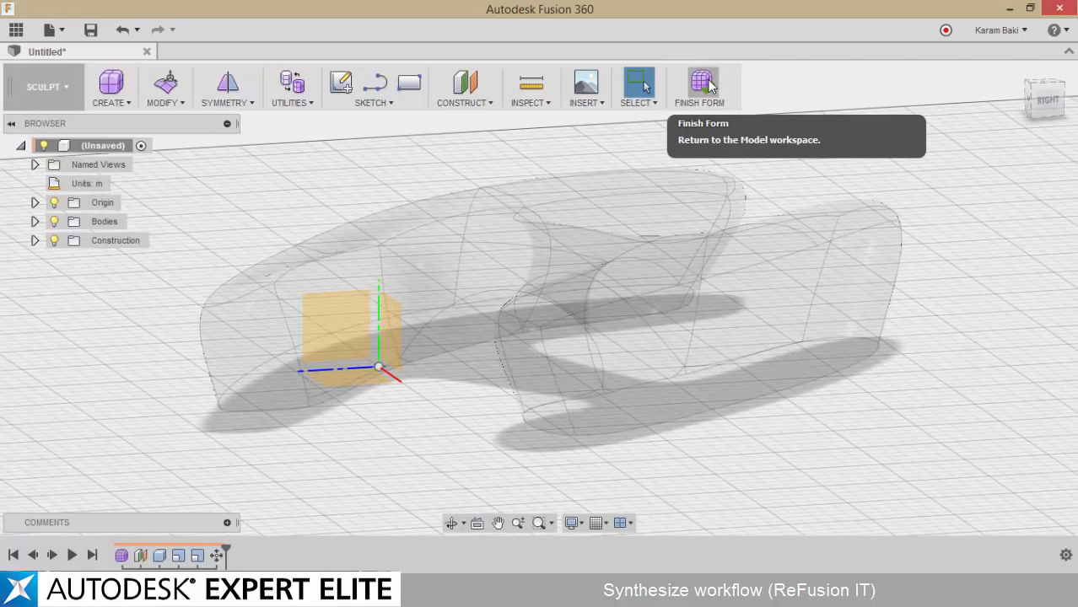
click(53, 31)
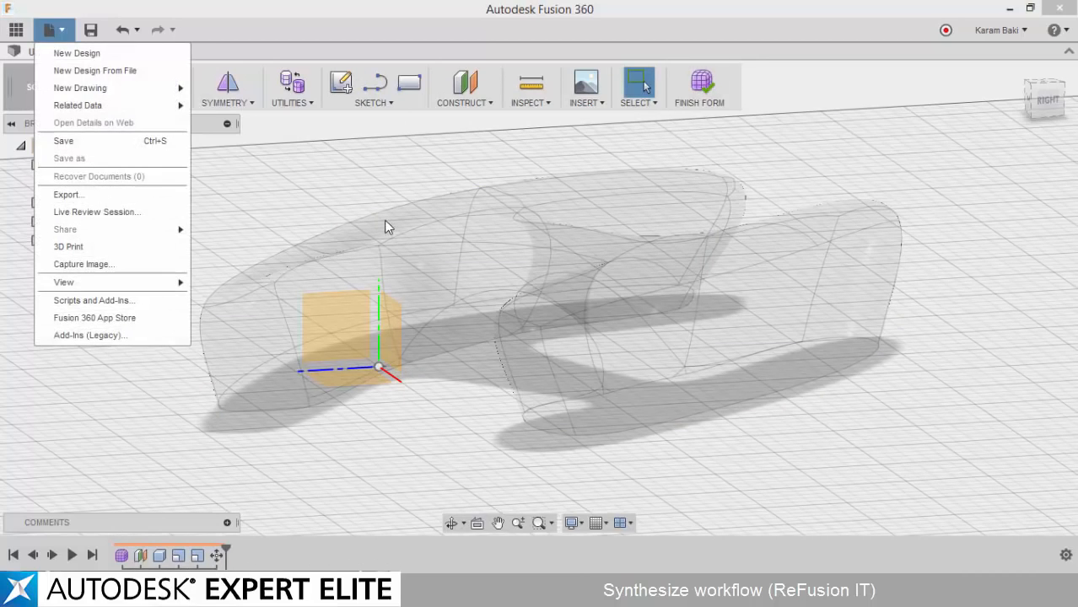
click(376, 193)
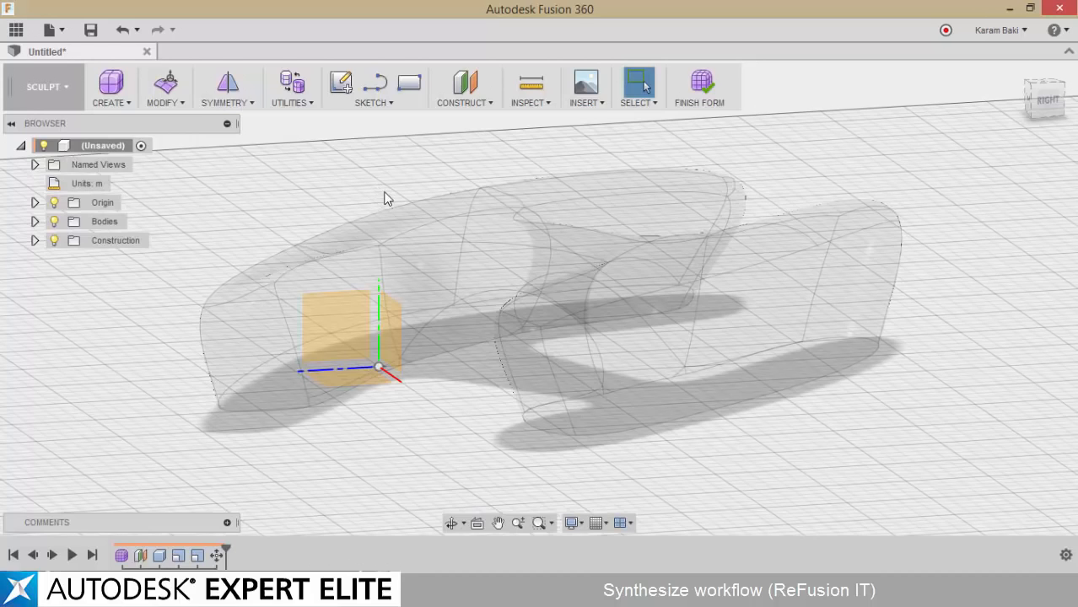
click(703, 82)
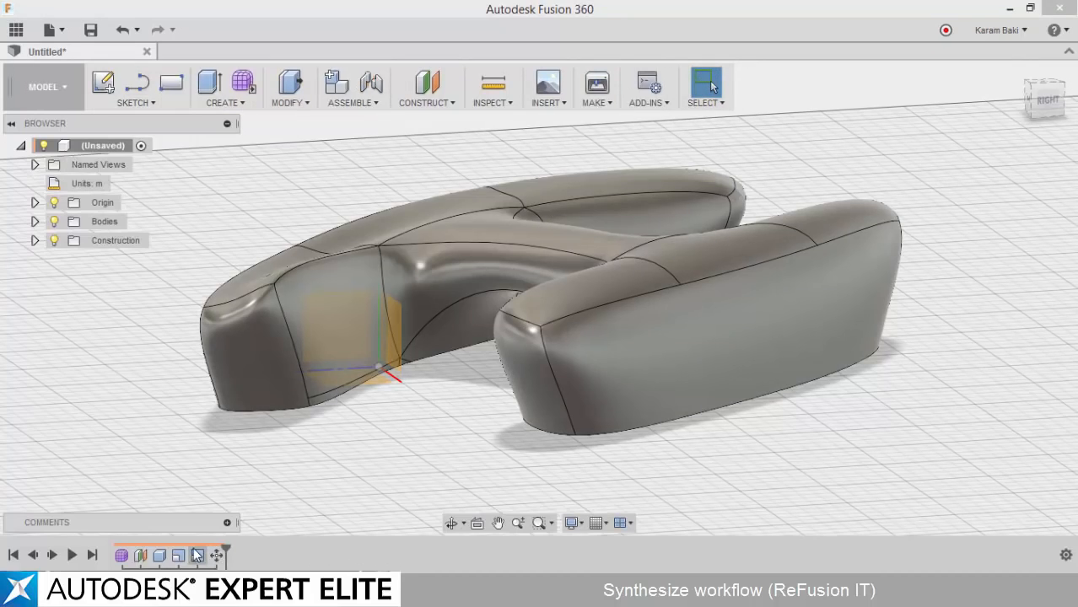
Switch to the Praxis Workflow Viewer in the browser and examine the Fusion 360 SAT export branch of the flowchart
shift+middle_drag(404, 497, 437, 516)
shift+middle_drag(498, 460, 517, 438)
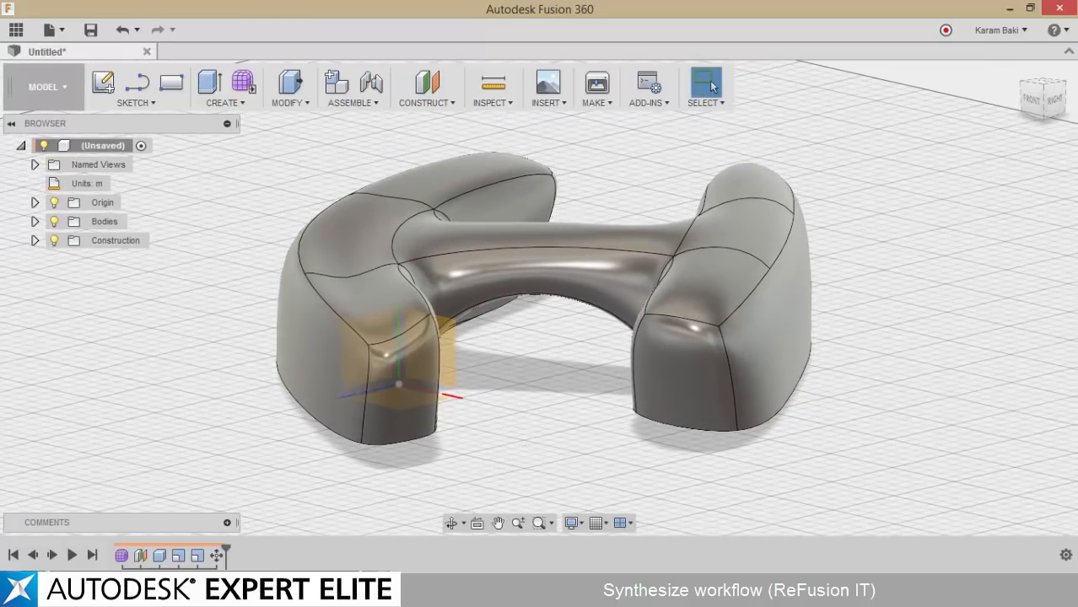
click(1010, 8)
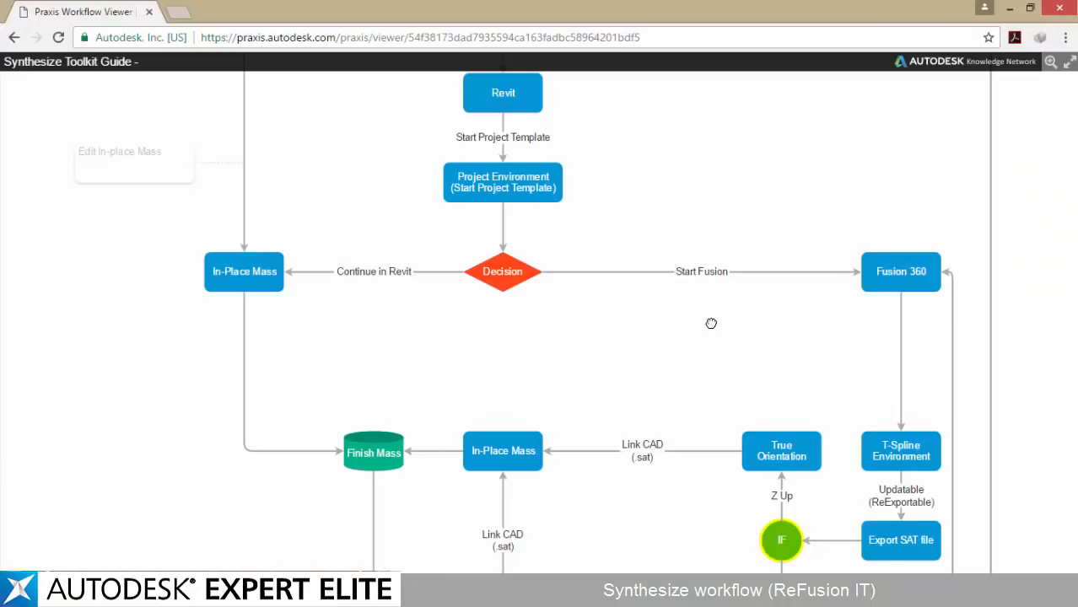
scroll(711, 320, down, 3)
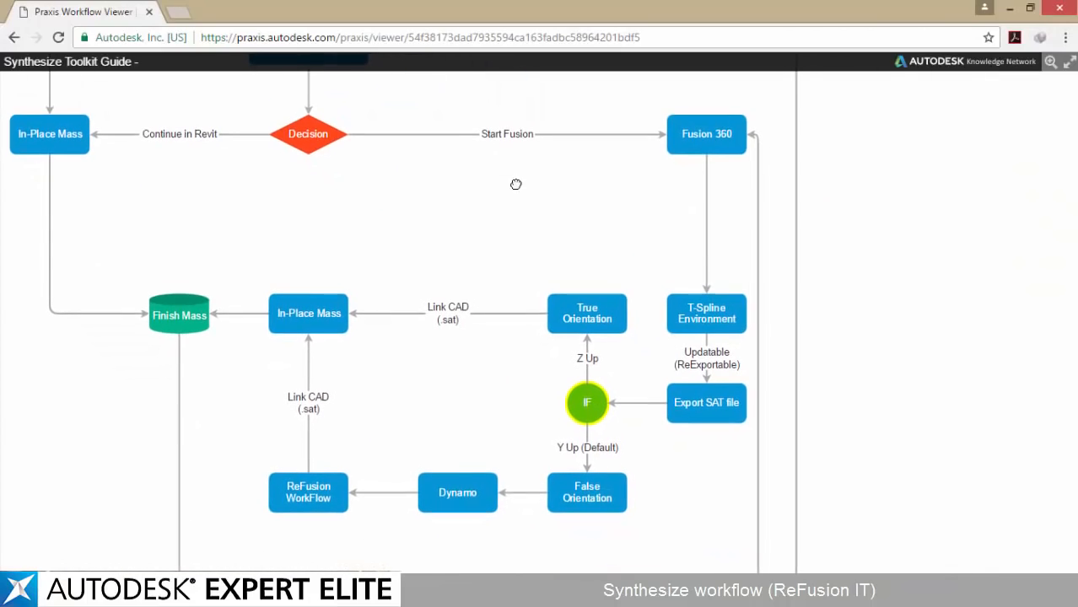
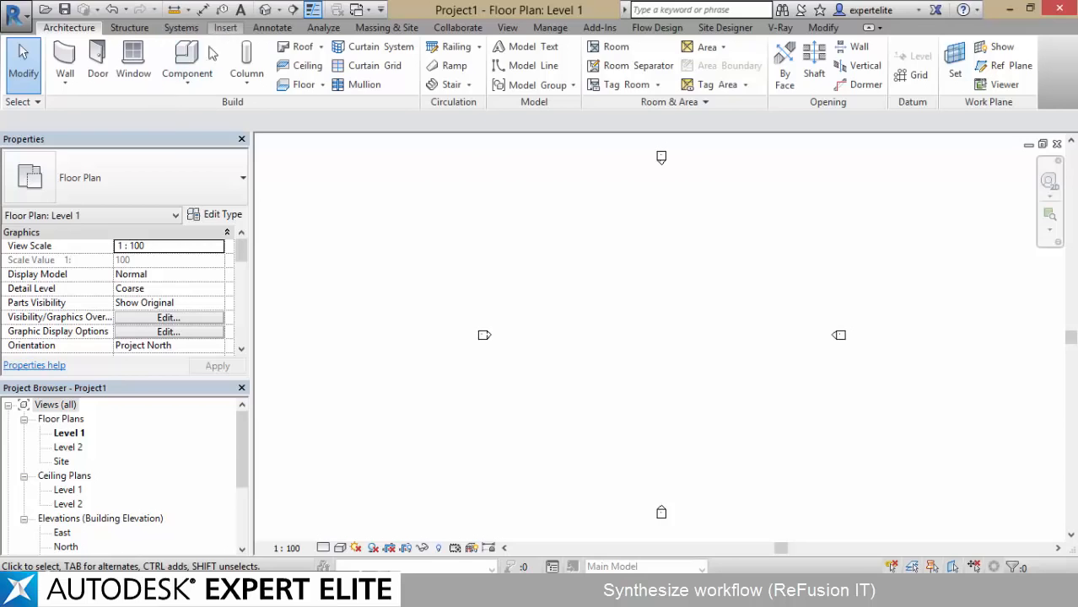
Start an in-place mass in the Level 1 floor plan, accepting the default name
click(226, 28)
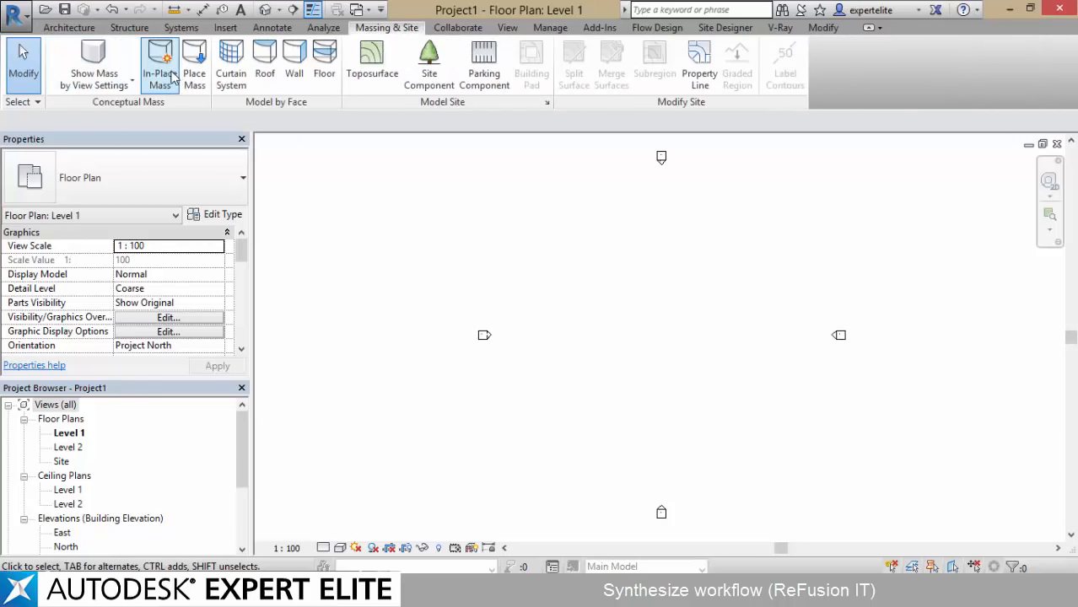
click(159, 68)
click(631, 358)
click(462, 369)
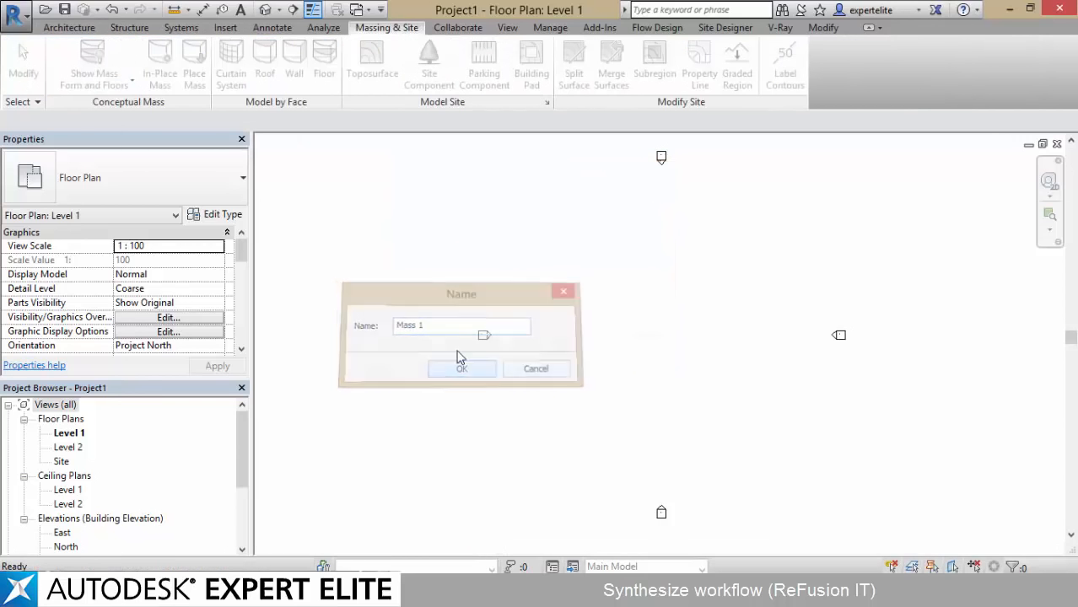
Link the original TestSat.sat from the desktop into the in-place mass, using the ACIS SAT file type
click(97, 27)
click(127, 67)
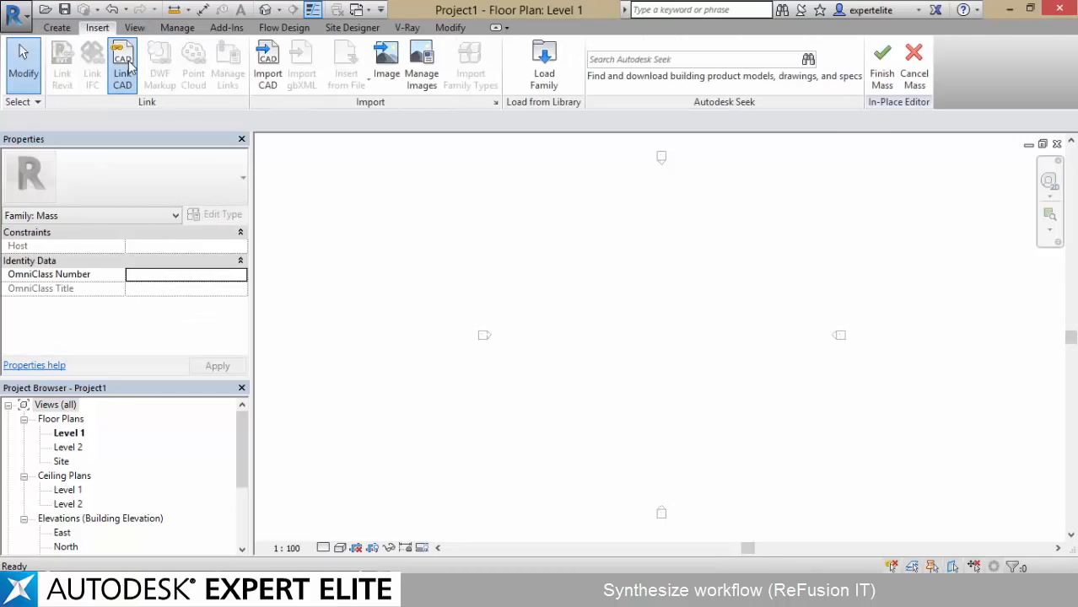
click(291, 374)
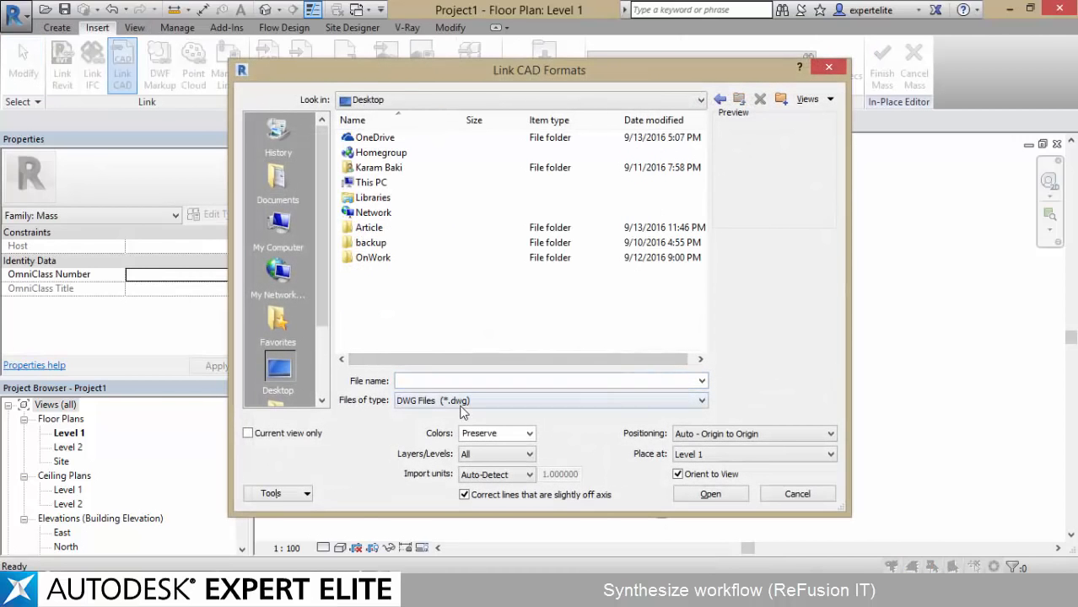
click(460, 400)
click(456, 444)
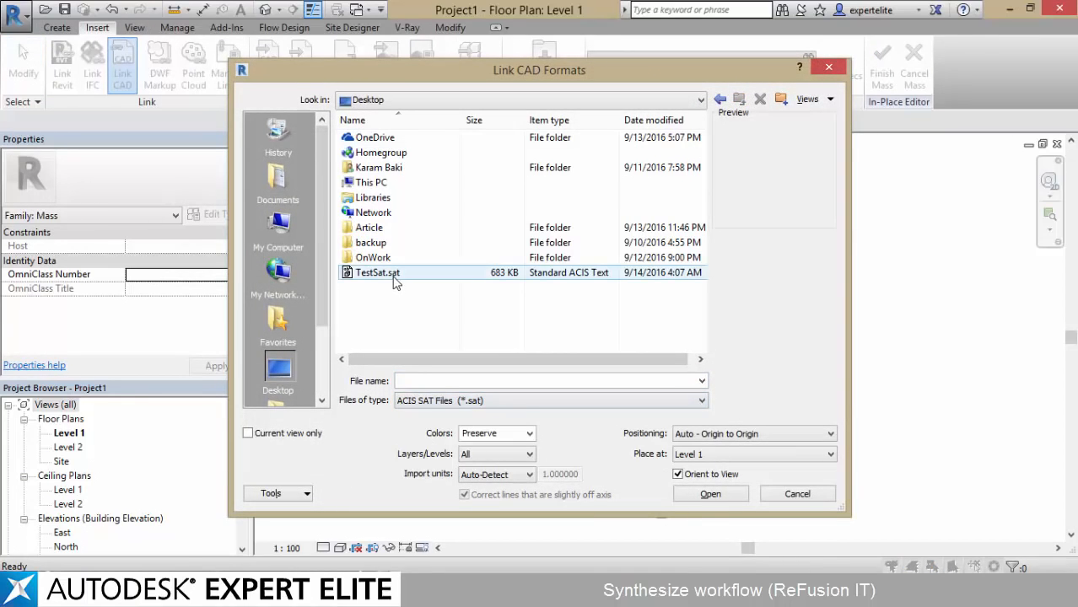
double_click(394, 277)
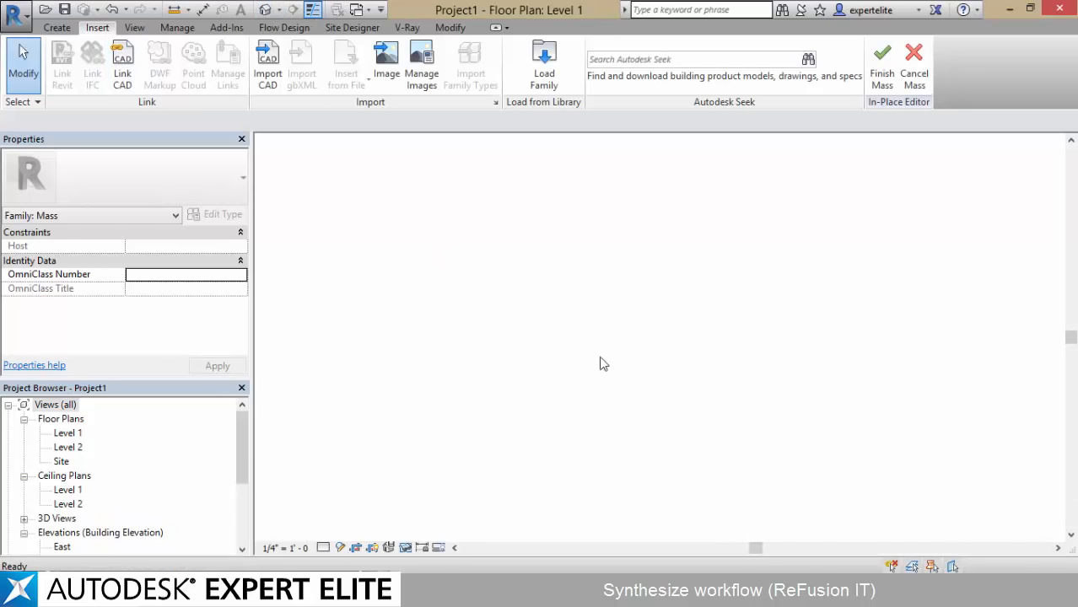
Check the linked body's orientation in the Site floor plan, and quit the in-place mass, discarding its changes
shift+middle_drag(871, 356, 591, 354)
double_click(61, 461)
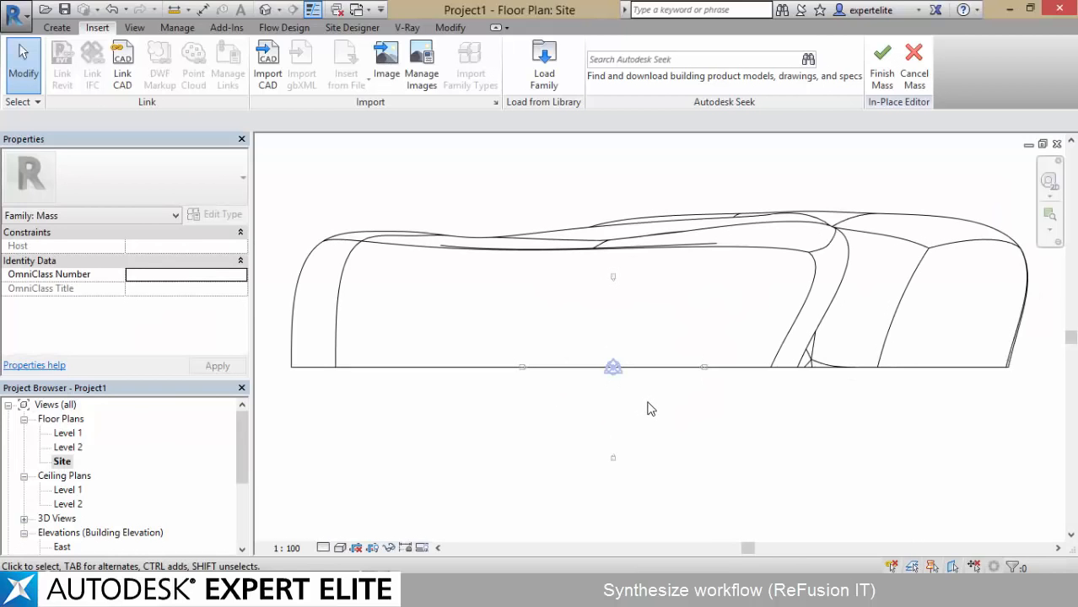
click(915, 67)
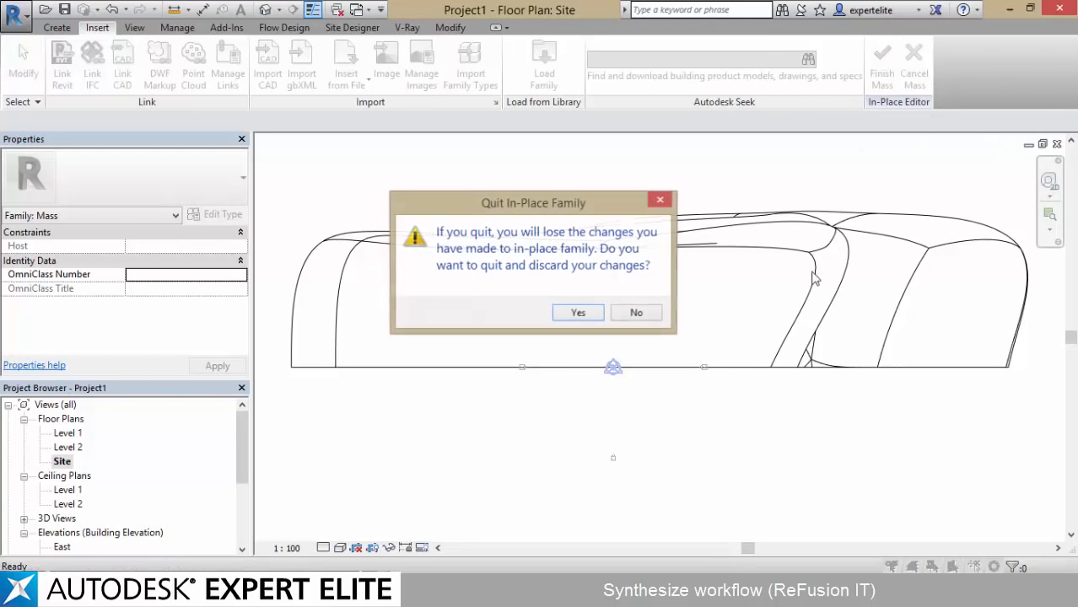
click(578, 314)
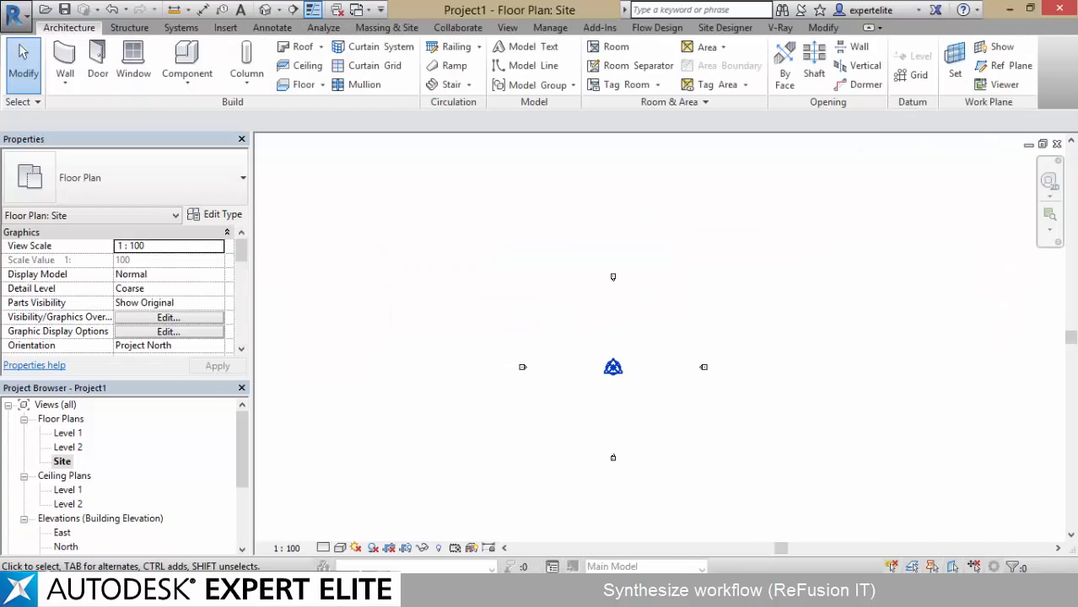
Examine the False Orientation branch of the flowchart in the Praxis Workflow Viewer in the browser and return to Revit
key(alt+Tab)
drag(683, 443, 676, 415)
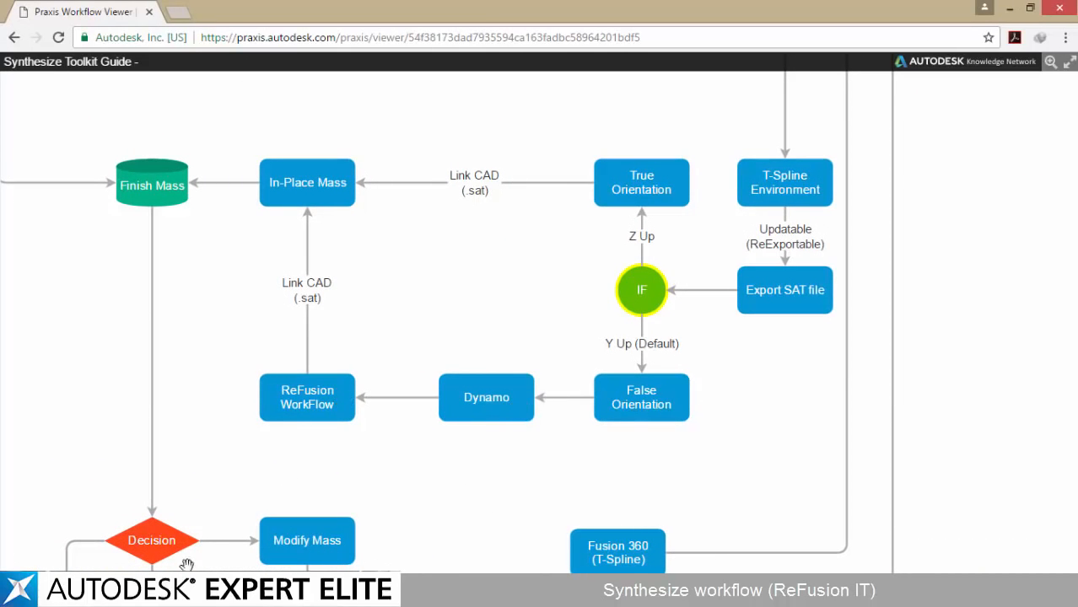
key(alt+Tab)
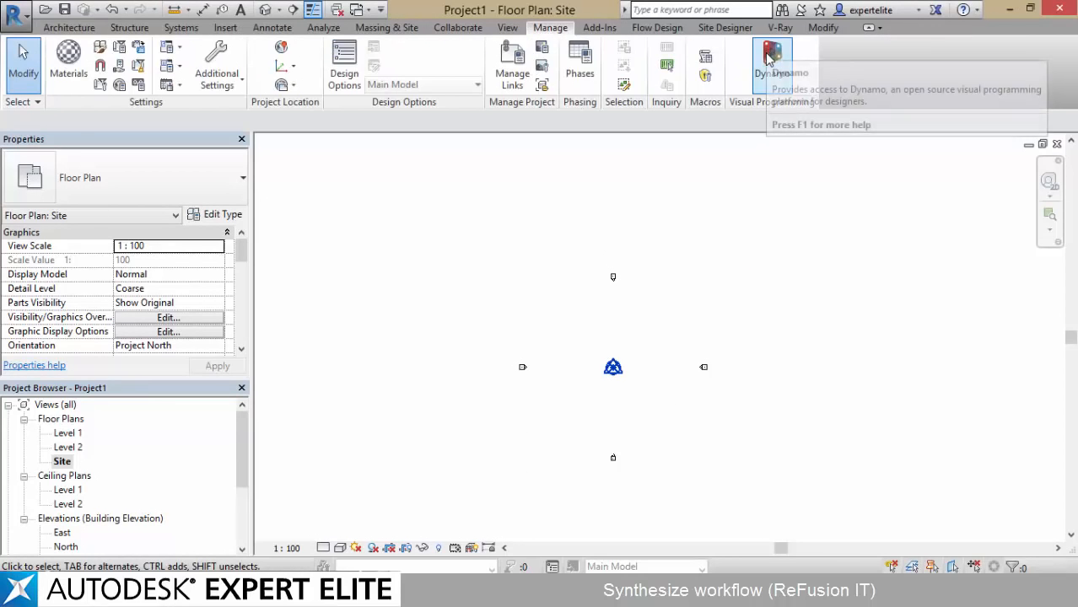
Launch Dynamo from Revit and create a new workspace
click(770, 57)
click(552, 310)
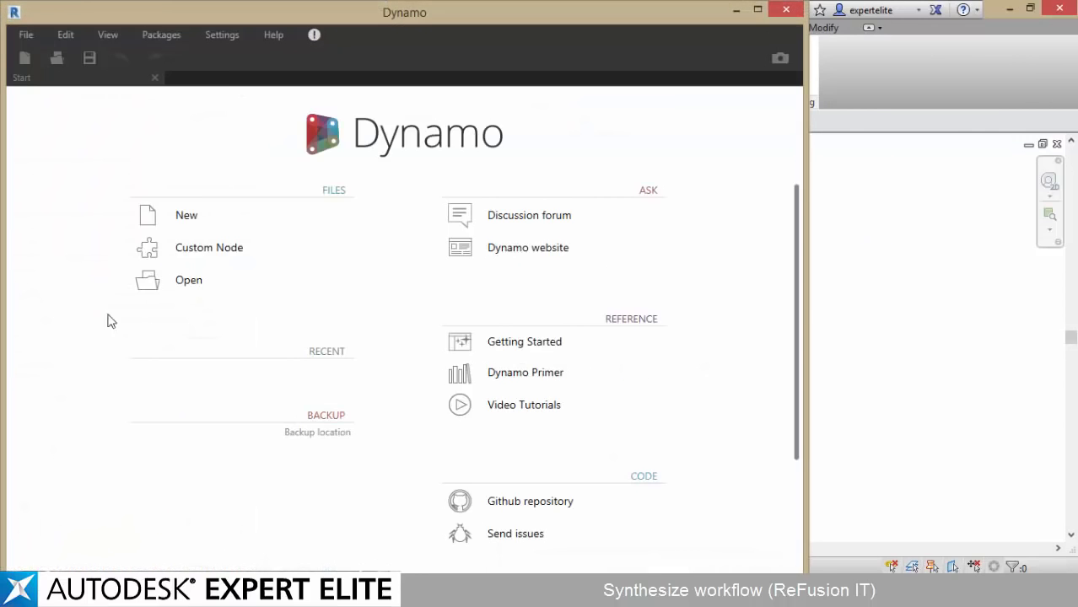
click(163, 216)
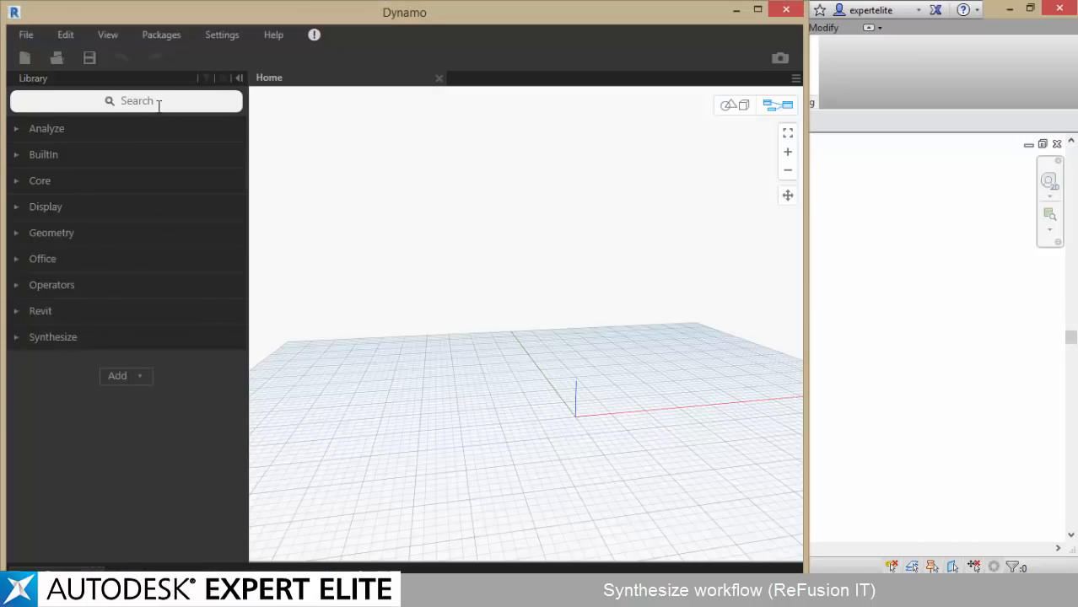
Add the ReFusion IT Export and ReFusion IT Import nodes from the Synthesize package, placing the Import node above the Export node
click(46, 337)
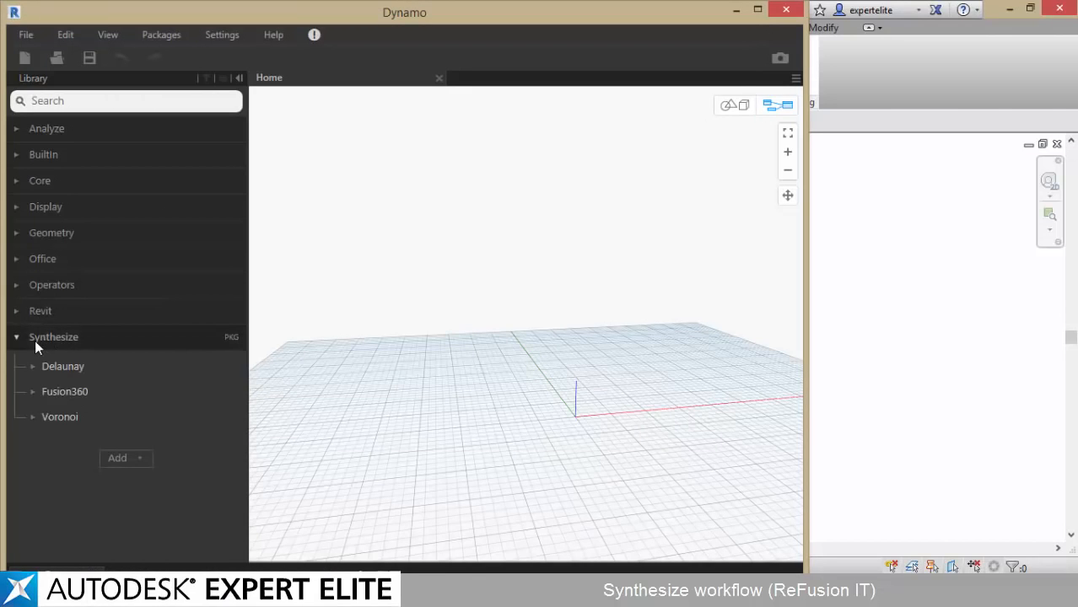
click(39, 392)
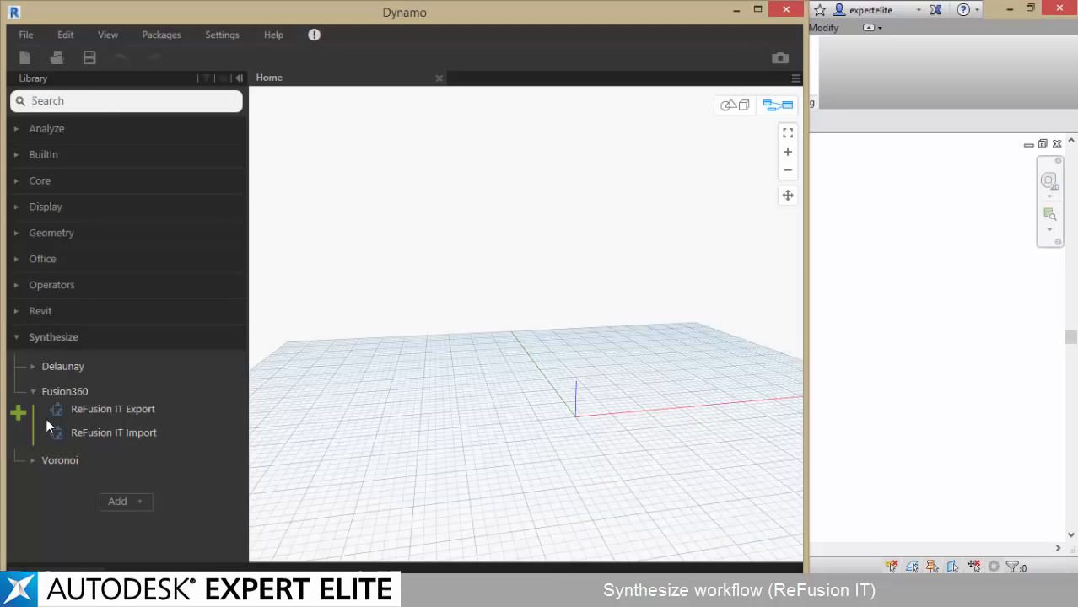
click(76, 411)
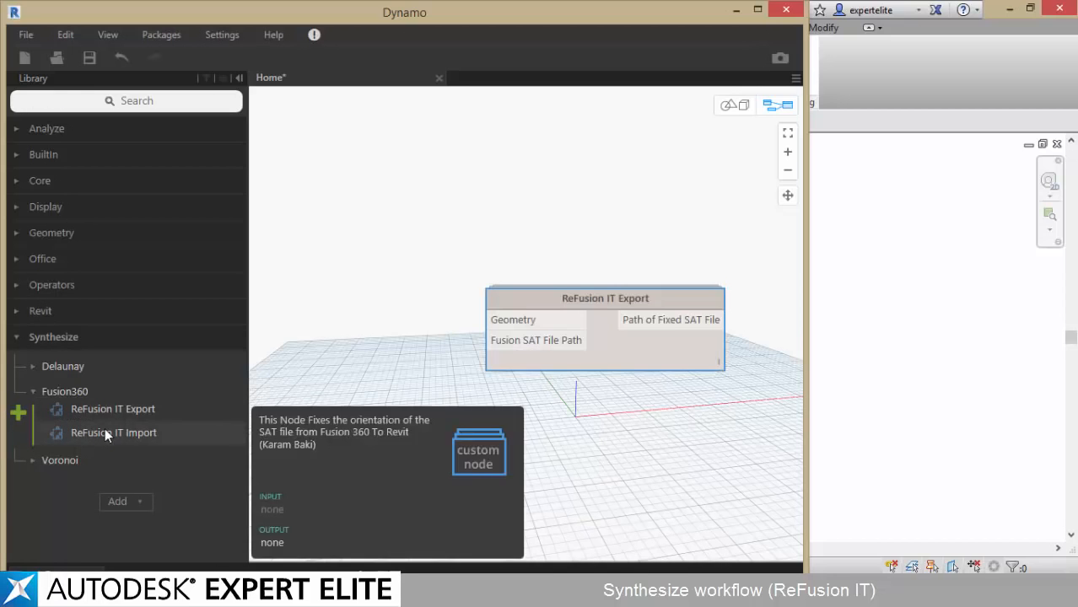
click(105, 431)
drag(645, 317, 547, 183)
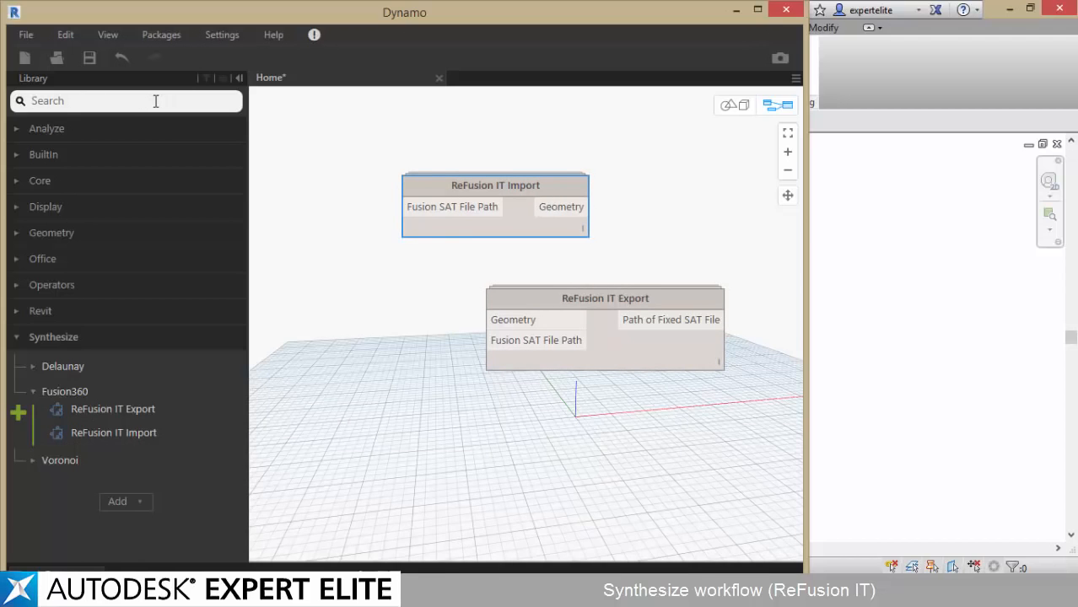
Add a File Path node beside the Import node and point it to TestSat.sat on the desktop
click(156, 100)
text(filepath)
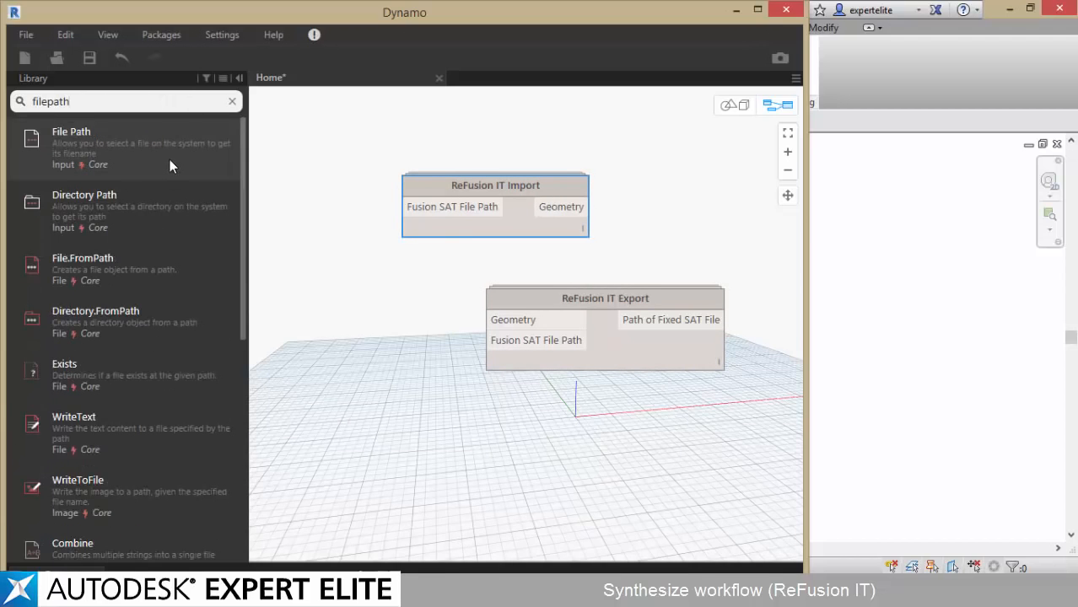
click(169, 160)
drag(553, 335, 358, 205)
click(354, 225)
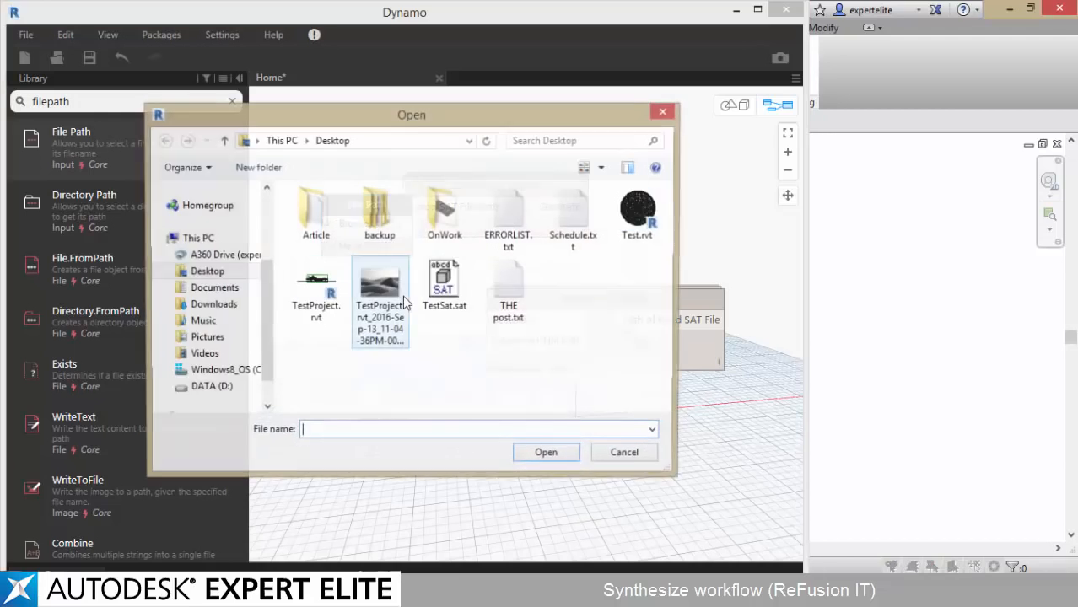
double_click(460, 292)
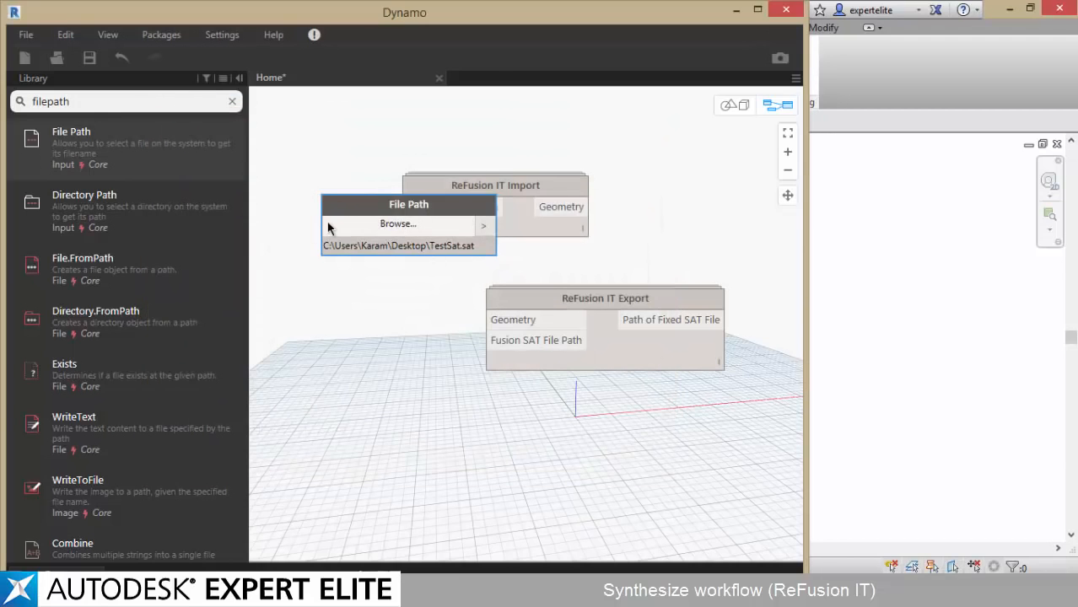
Spread the nodes apart, wire File Path to both Fusion SAT File Path inputs, and connect the Import node's Geometry output to the Export node
drag(373, 207, 261, 206)
drag(422, 187, 488, 165)
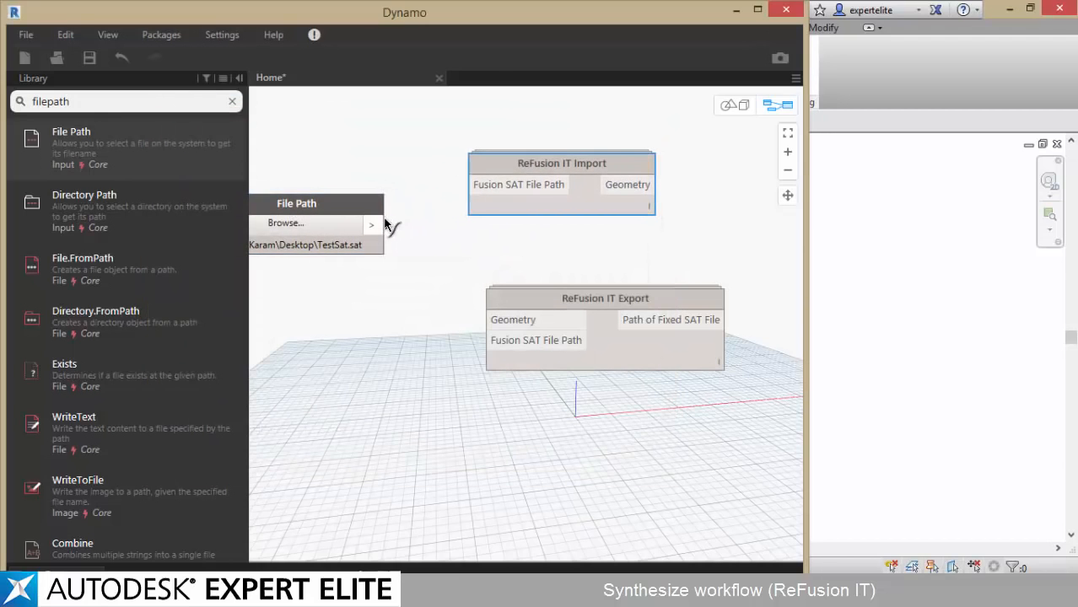
drag(385, 224, 489, 340)
drag(540, 297, 767, 246)
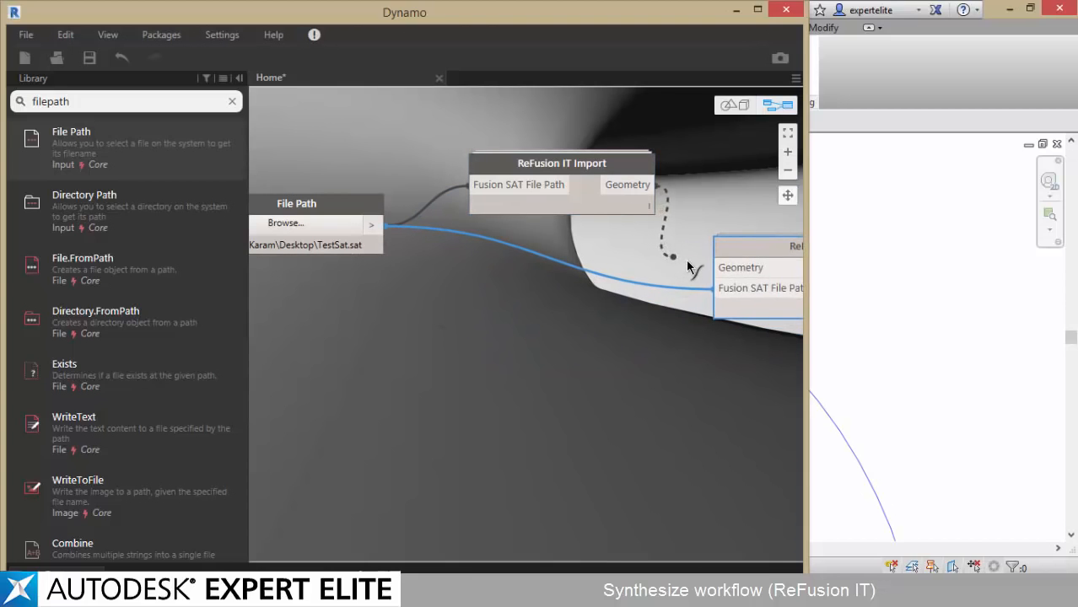
drag(686, 260, 716, 267)
Maximize the Dynamo window and set the graph's run mode to Manual
double_click(448, 14)
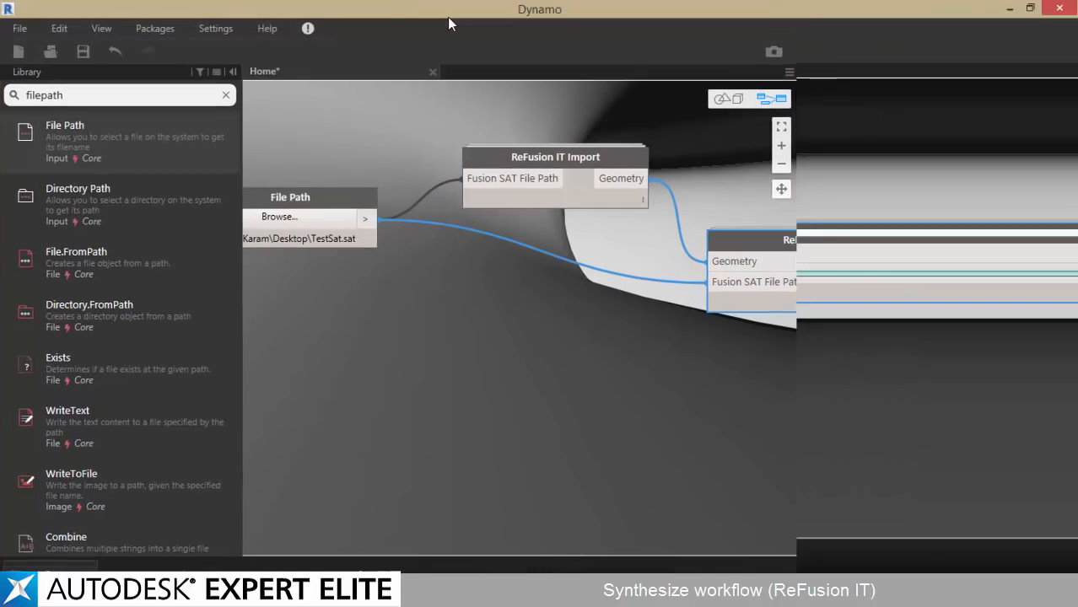
click(71, 552)
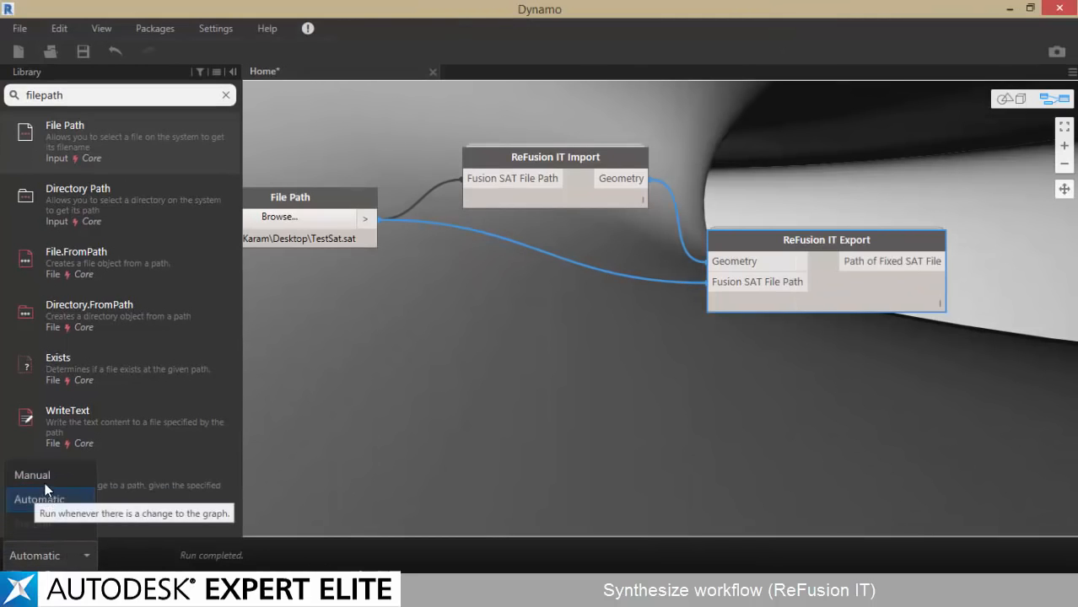
click(34, 476)
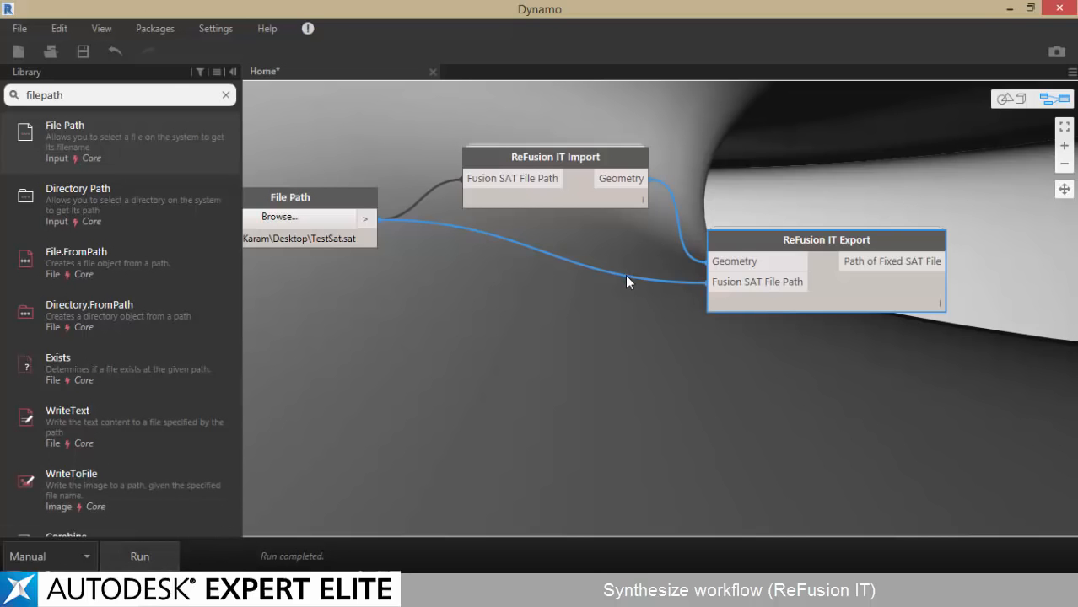
Examine the whole imported body in the background 3D preview and return to the node graph
key(ctrl+b)
scroll(637, 303, down, 5)
right_drag(638, 305, 590, 317)
key(ctrl+b)
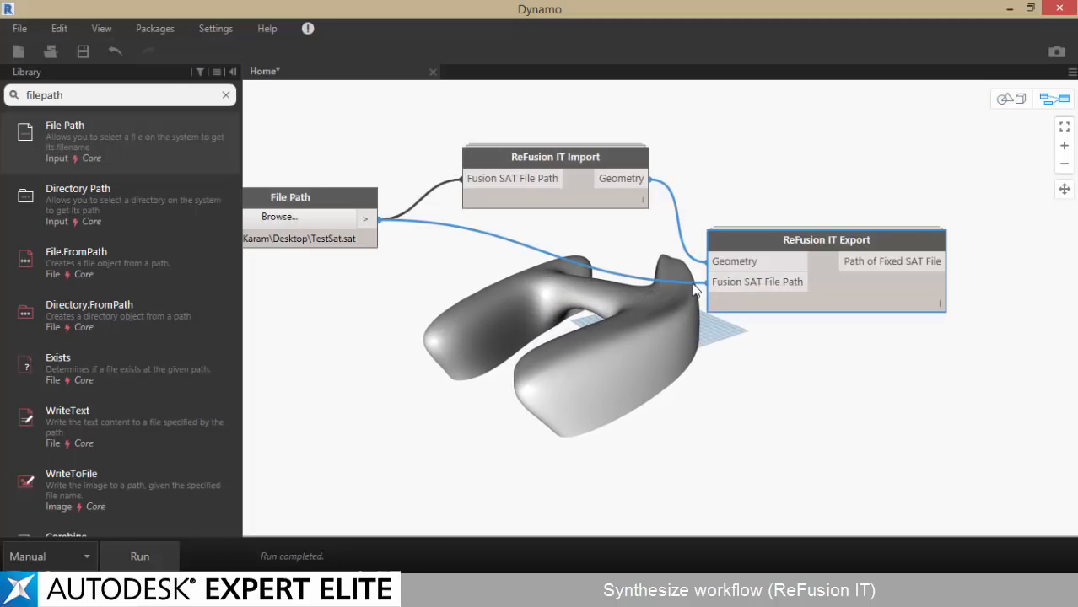
Minimize Dynamo and open Revit's default 3D view to inspect the body's curves from the side
click(1008, 9)
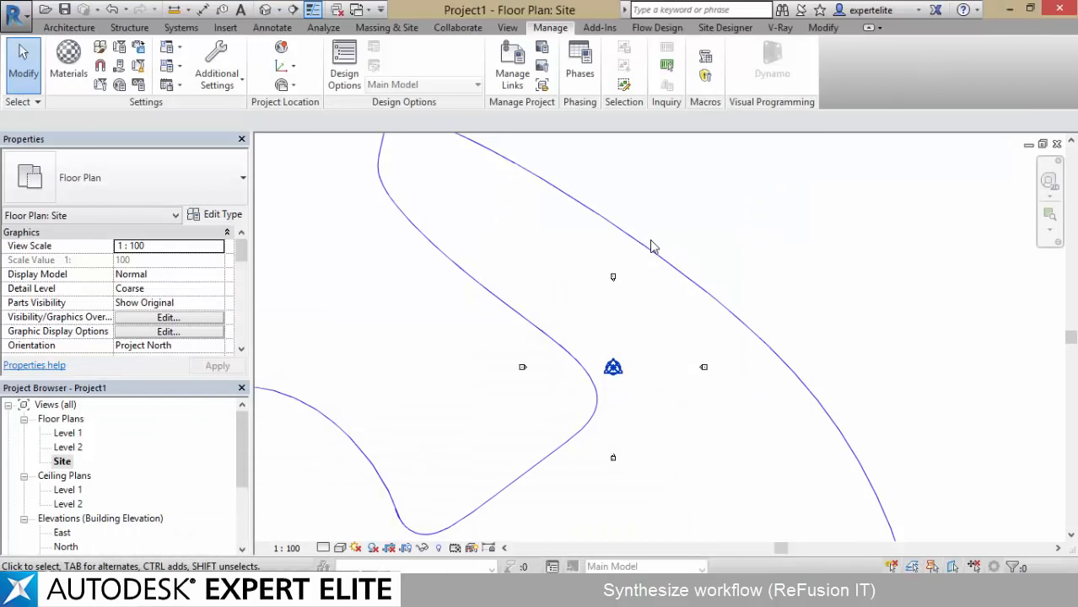
scroll(654, 236, down, 3)
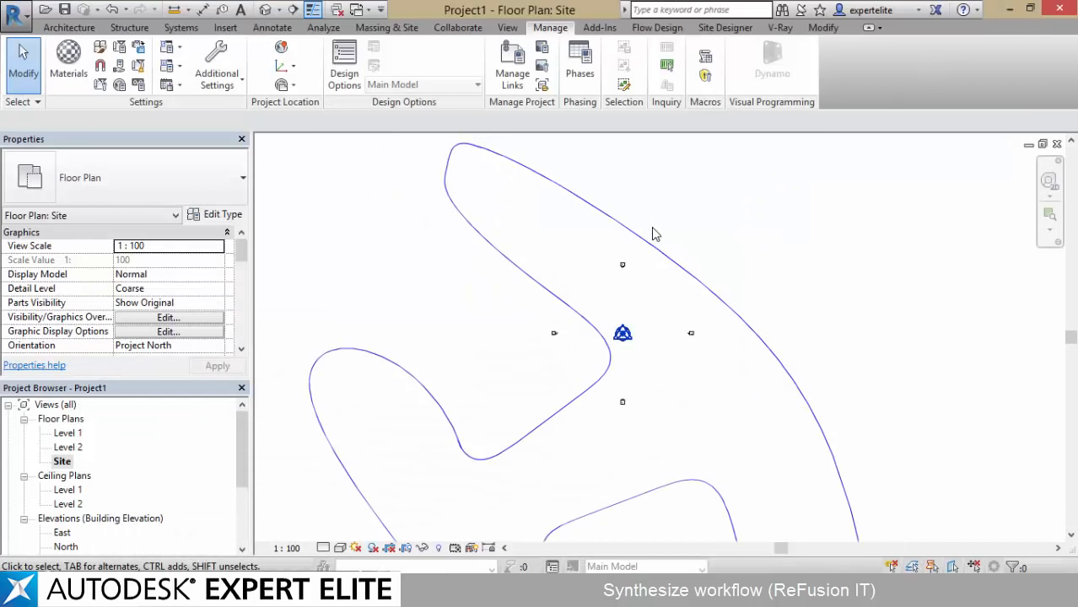
click(265, 10)
shift+middle_drag(522, 282, 516, 238)
Start a new in-place mass in the 3D view, accepting the default name
click(386, 27)
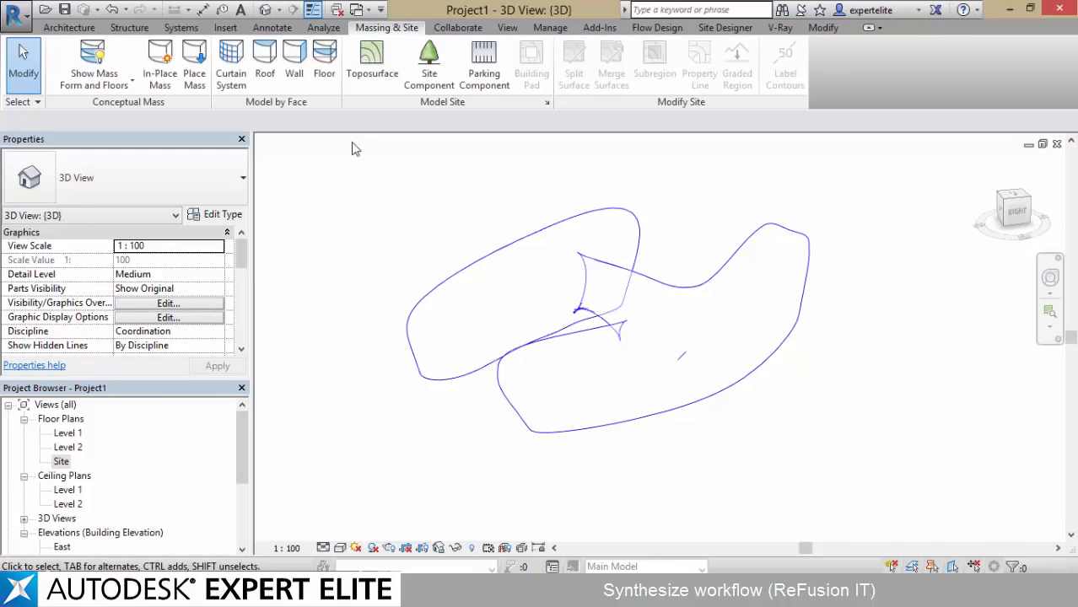
click(160, 55)
click(462, 368)
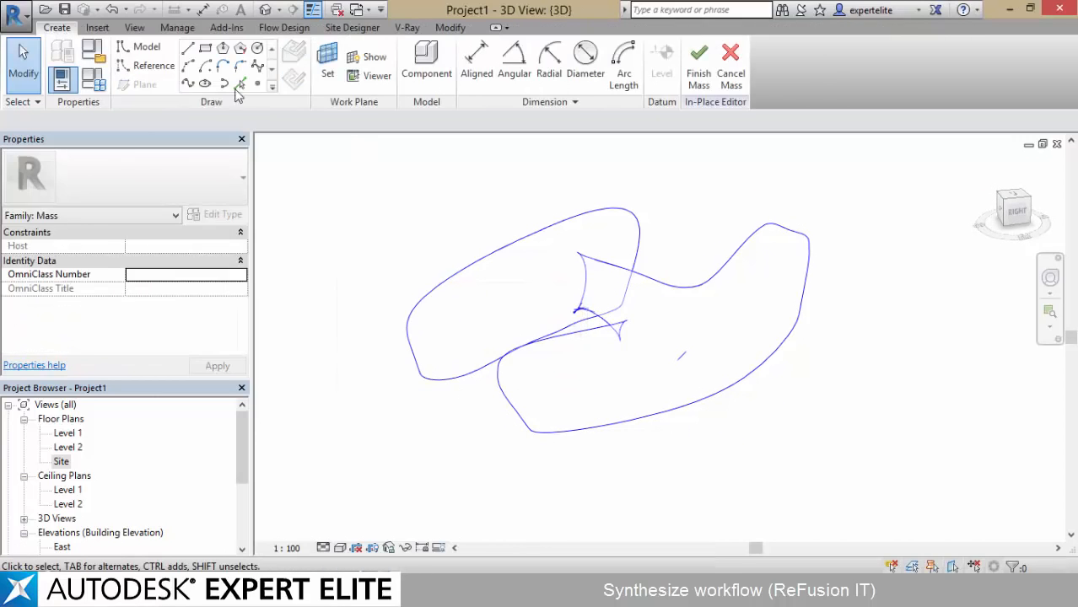
Link the corrected TestSatLinkMeToRevit.sat from the desktop into the in-place mass, with Auto - Origin to Origin positioning at Level 1
click(97, 27)
click(122, 67)
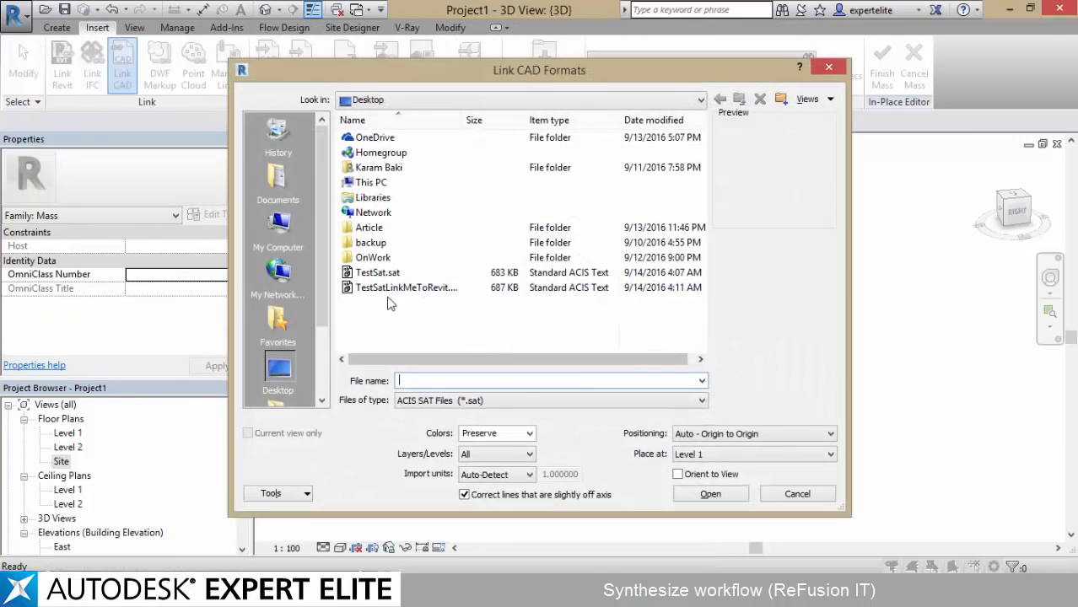
click(405, 289)
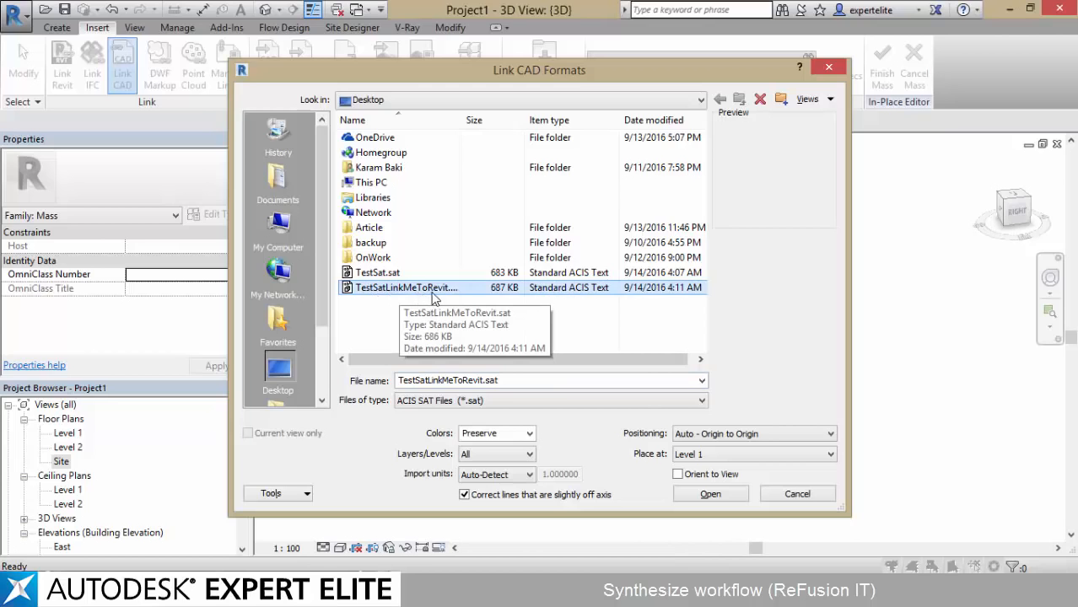
click(387, 275)
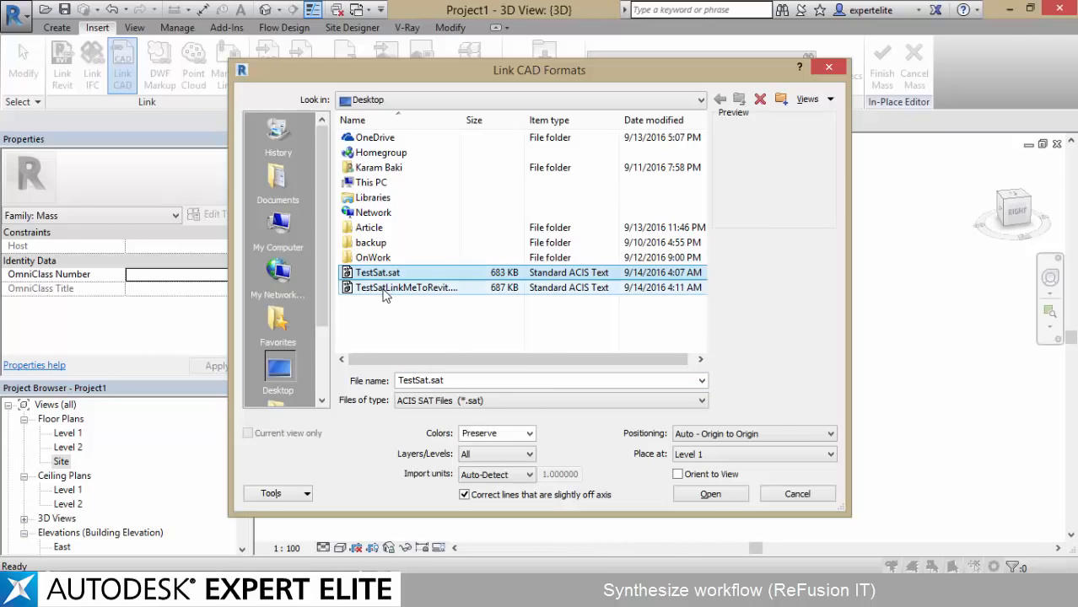
click(385, 289)
double_click(452, 289)
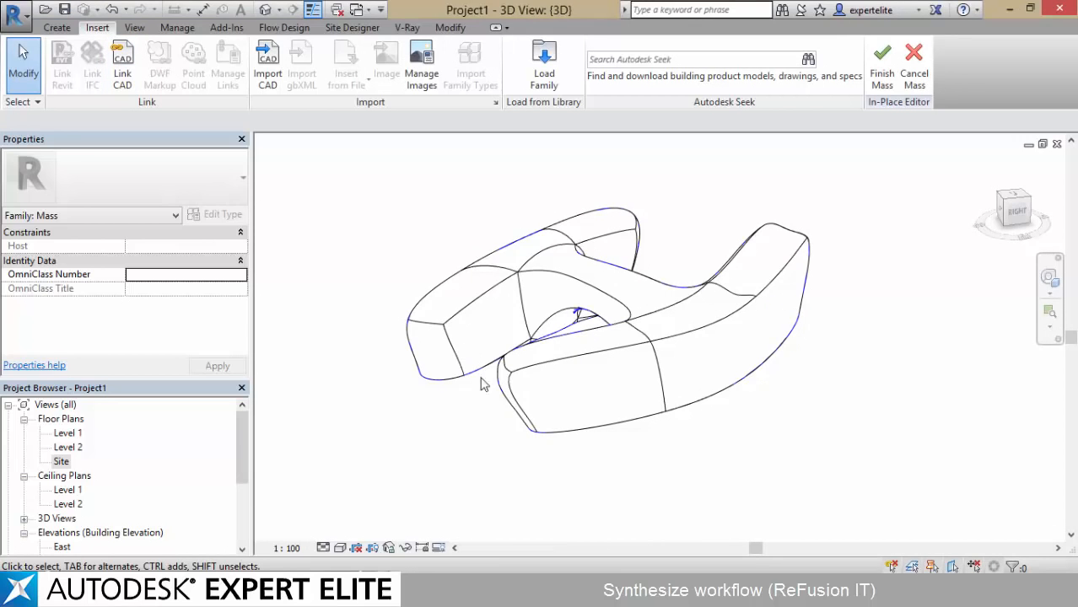
scroll(486, 388, up, 5)
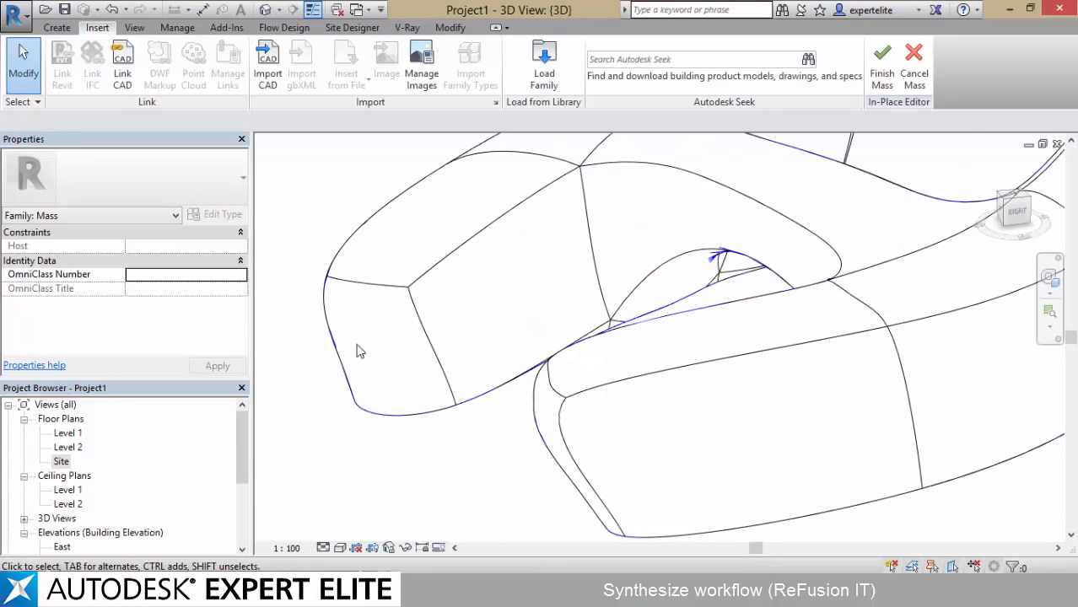
Switch to Dynamo, hide all geometry preview for the ReFusion IT Import node, and return to the Revit 3D view
middle_drag(344, 354, 432, 318)
scroll(690, 335, down, 4)
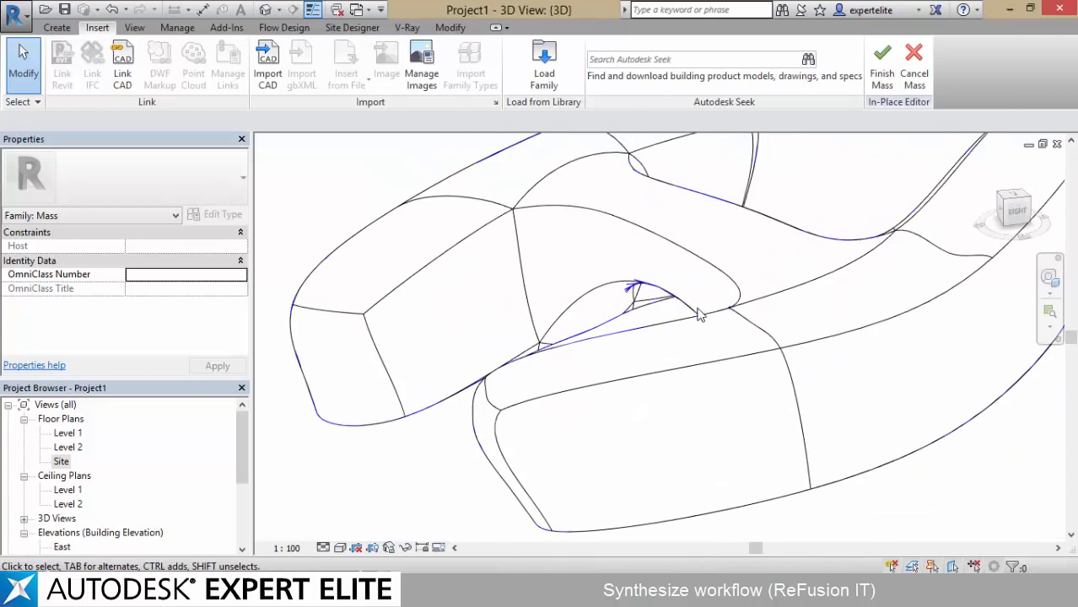
click(189, 590)
click(248, 540)
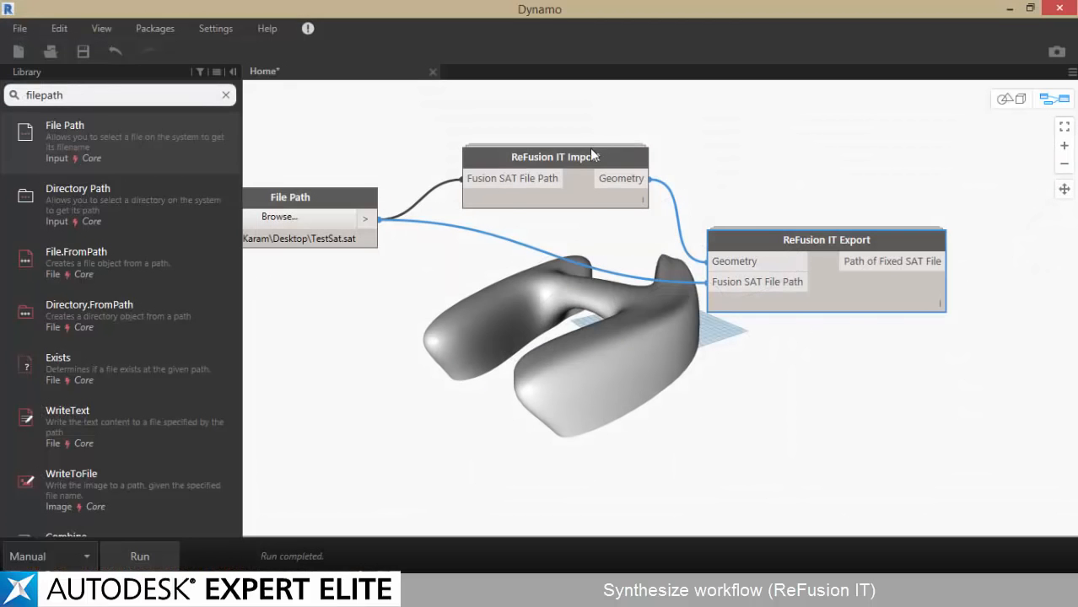
click(593, 157)
right_click(581, 131)
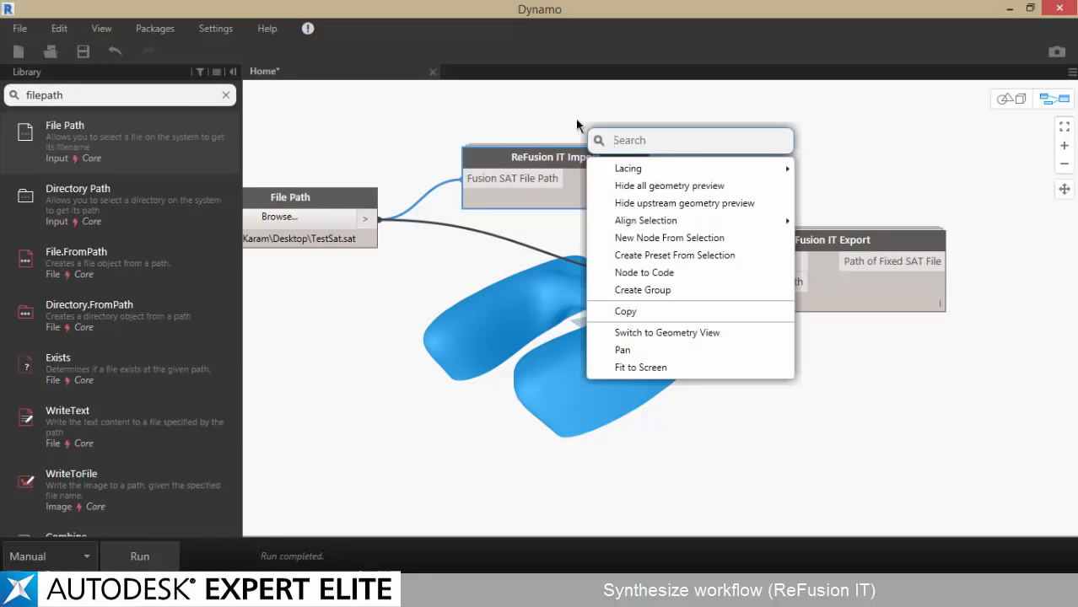
click(516, 161)
drag(550, 175, 532, 198)
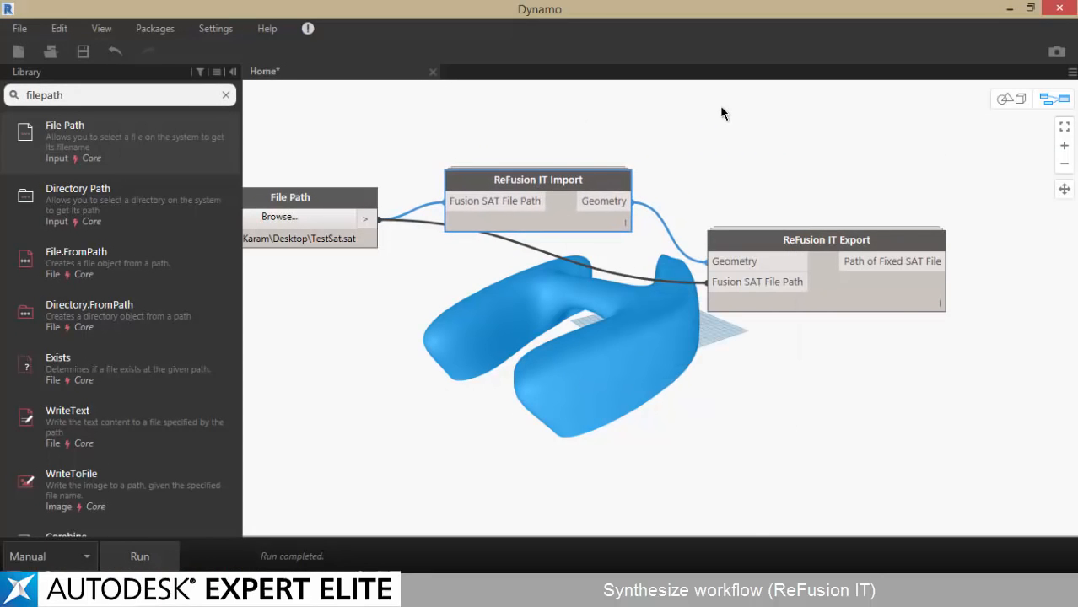
right_click(683, 111)
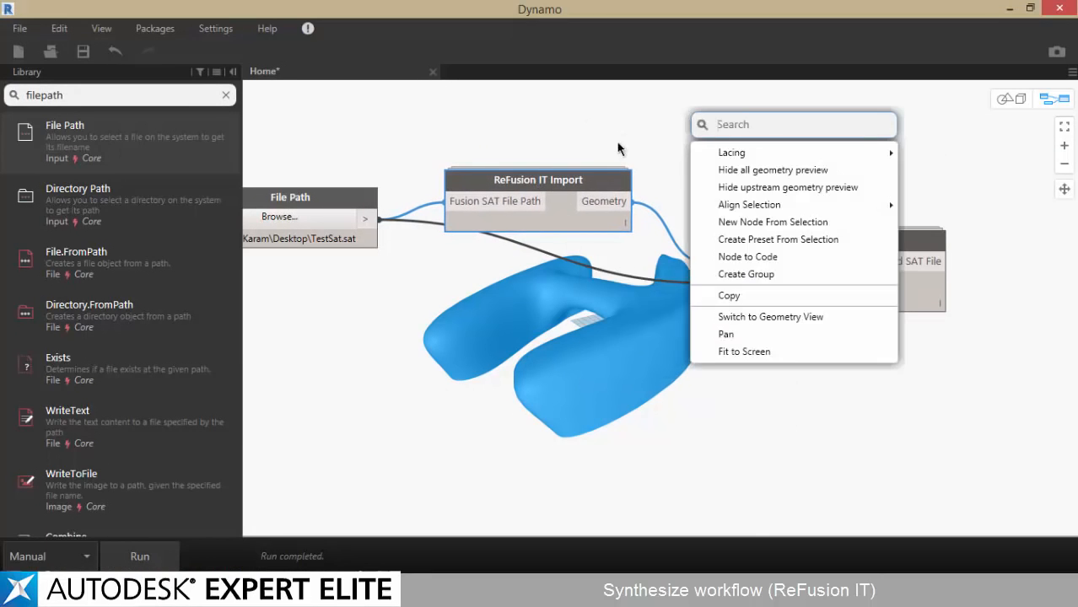
click(708, 168)
click(1023, 7)
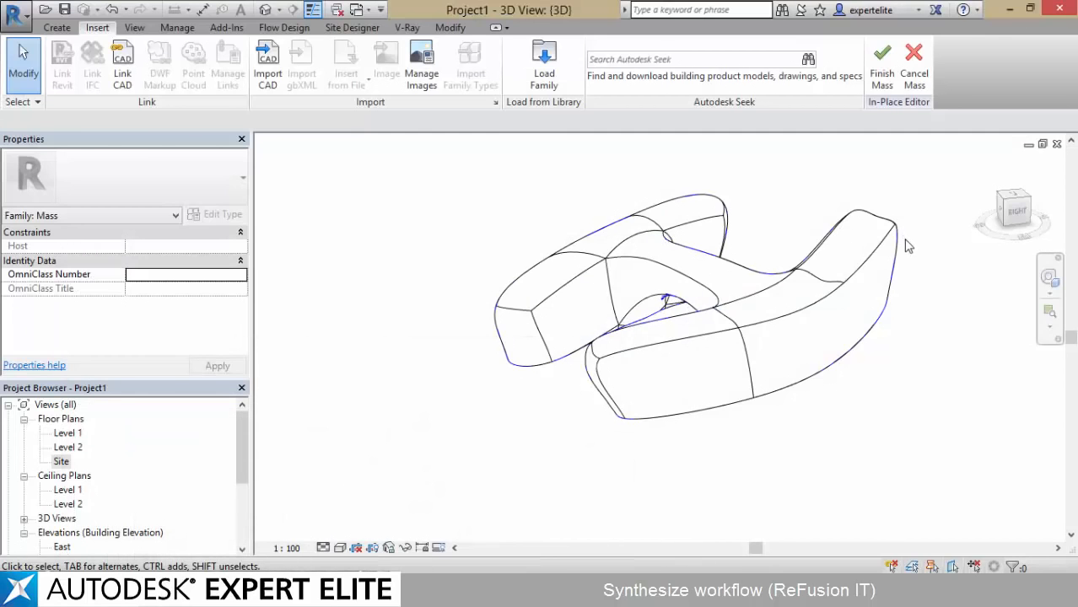
Finish the in-place mass and select the body to check it as a single mass element
shift+middle_drag(906, 241, 869, 270)
click(886, 80)
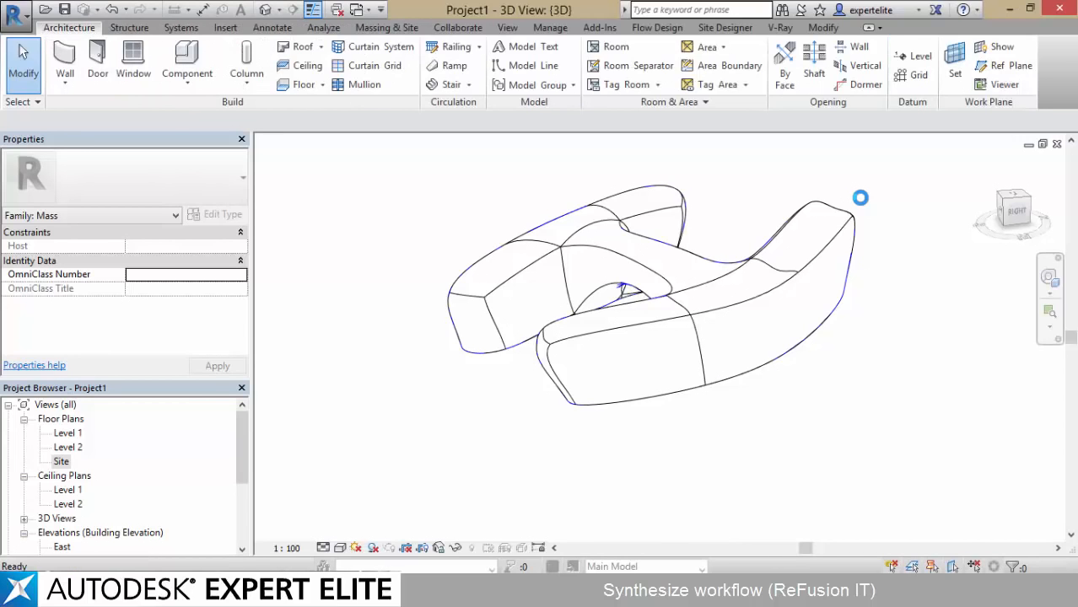
click(757, 361)
scroll(819, 423, up, 3)
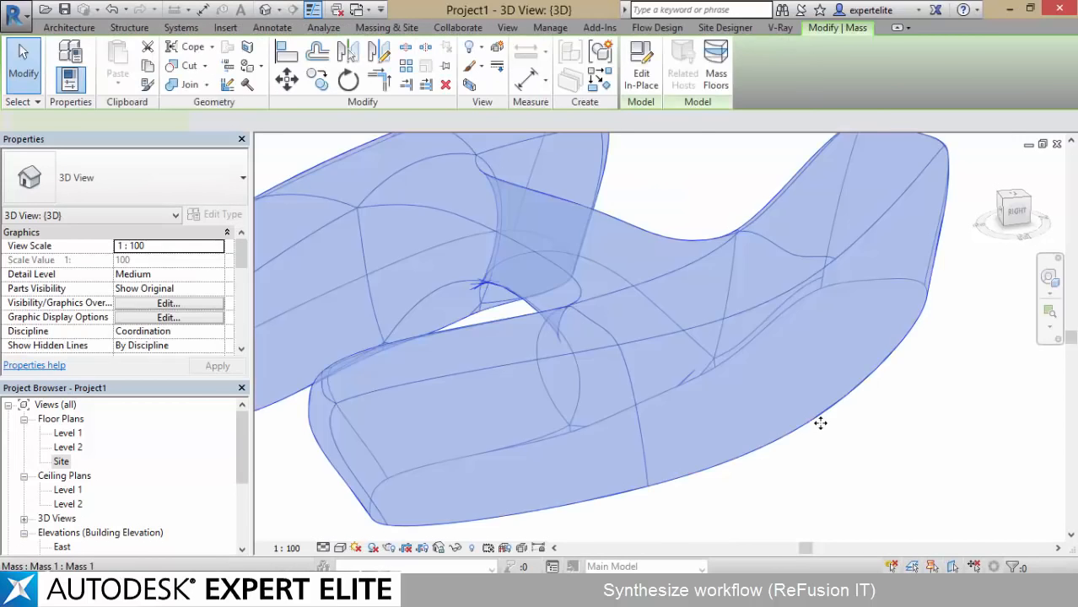
click(820, 424)
scroll(835, 443, down, 2)
scroll(886, 515, down, 2)
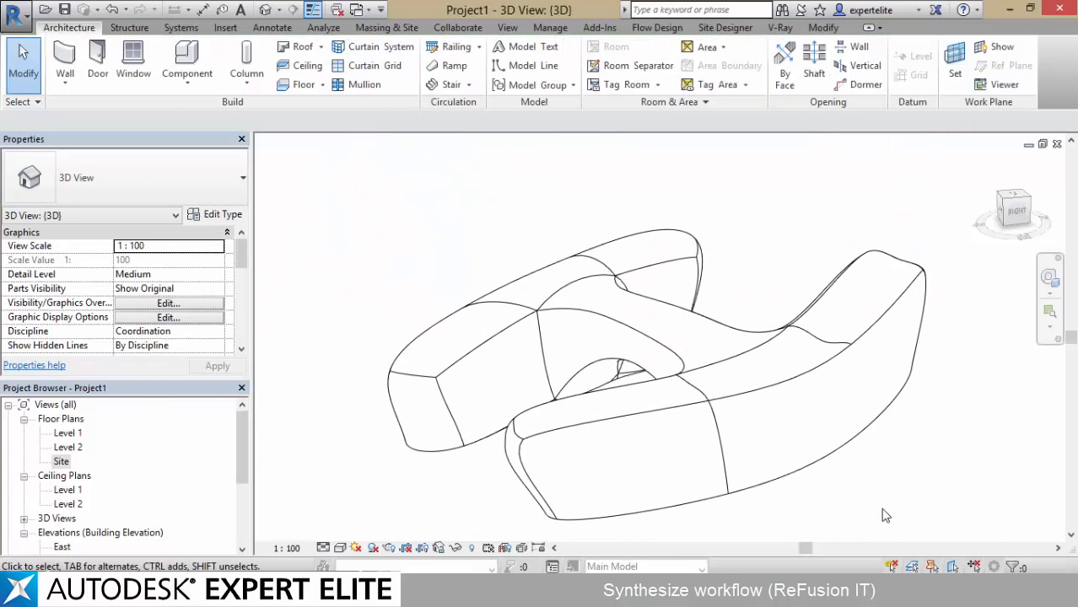
shift+middle_drag(885, 516, 856, 455)
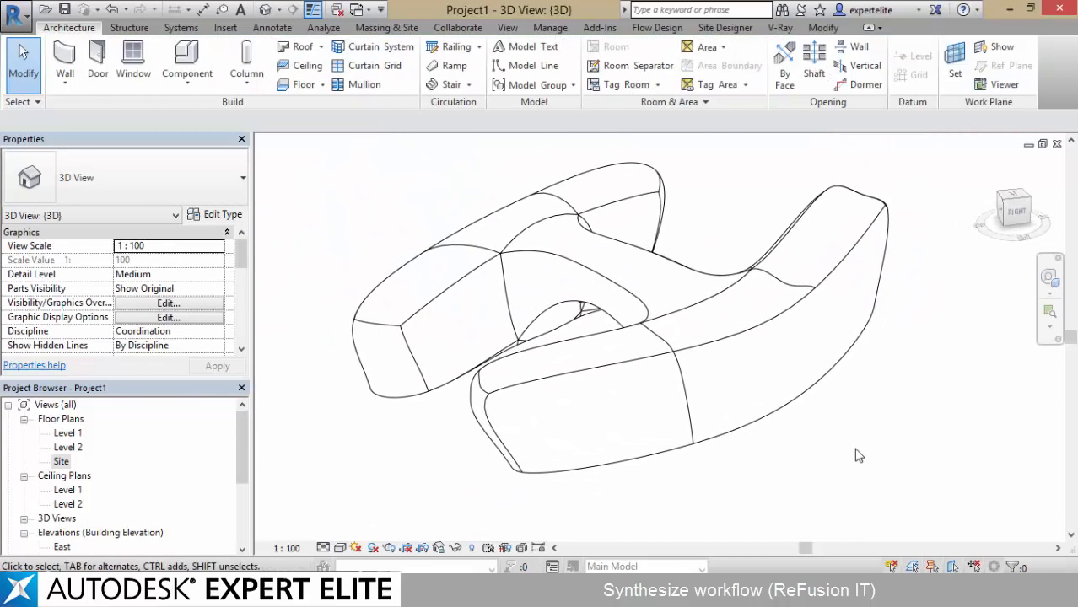
Set the 3D view's visual style to Consistent Colors and inspect the mass from the front and right
click(340, 548)
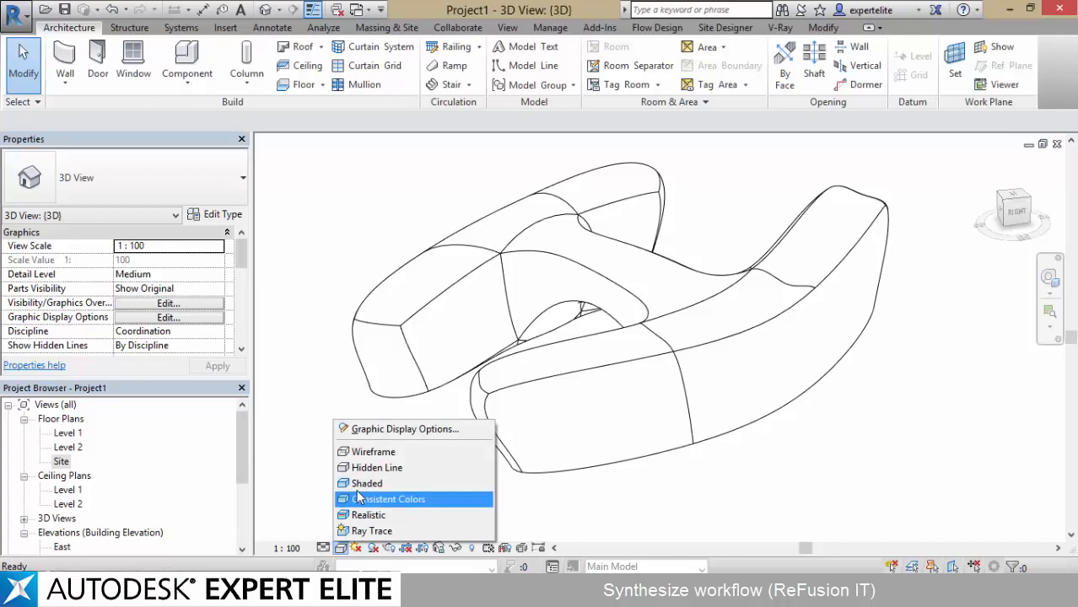
click(355, 501)
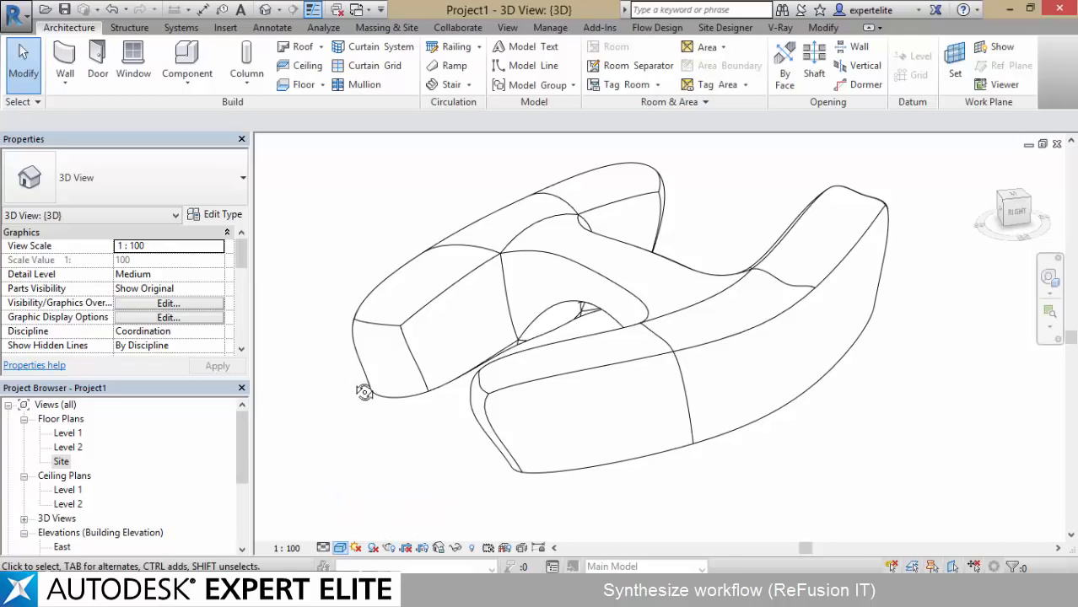
shift+middle_drag(364, 392, 498, 397)
click(550, 377)
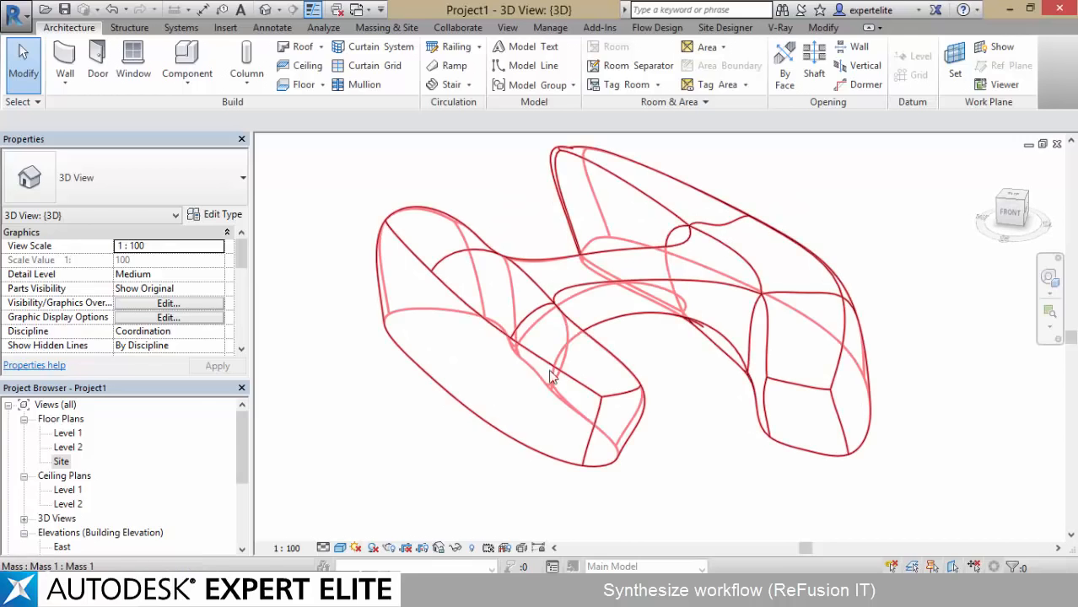
middle_drag(724, 446, 692, 462)
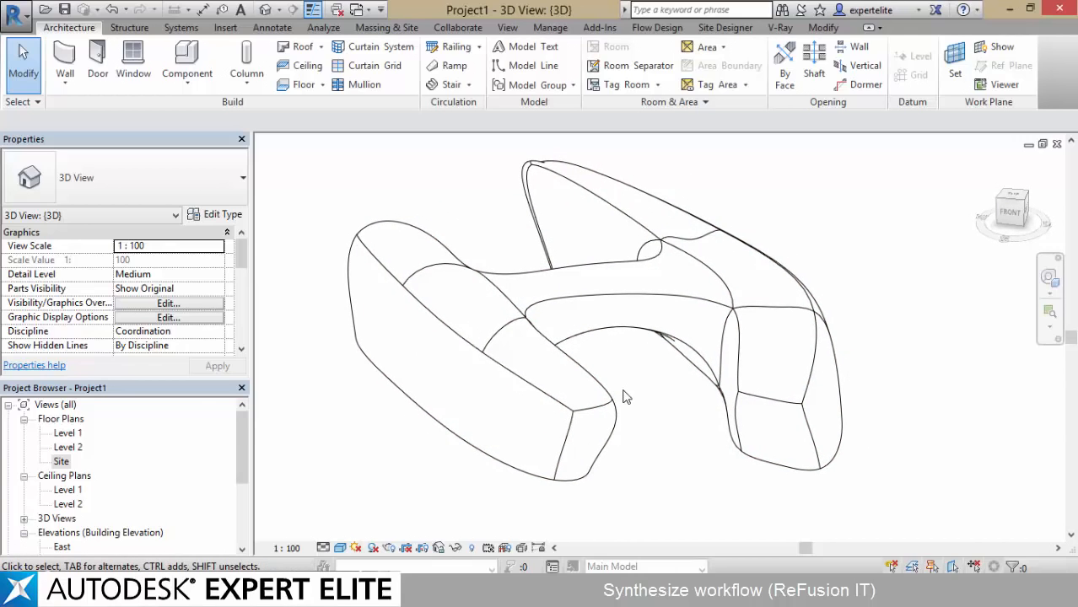
shift+middle_drag(915, 316, 784, 338)
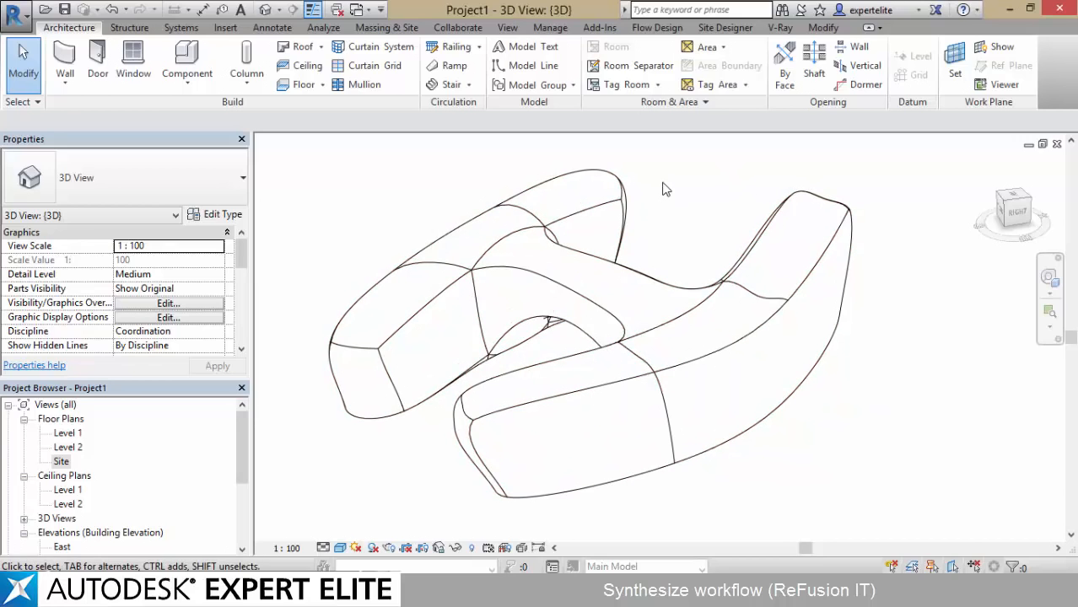
In Object Styles, open the material of imported layer 0 under Imports in Families for editing
click(546, 30)
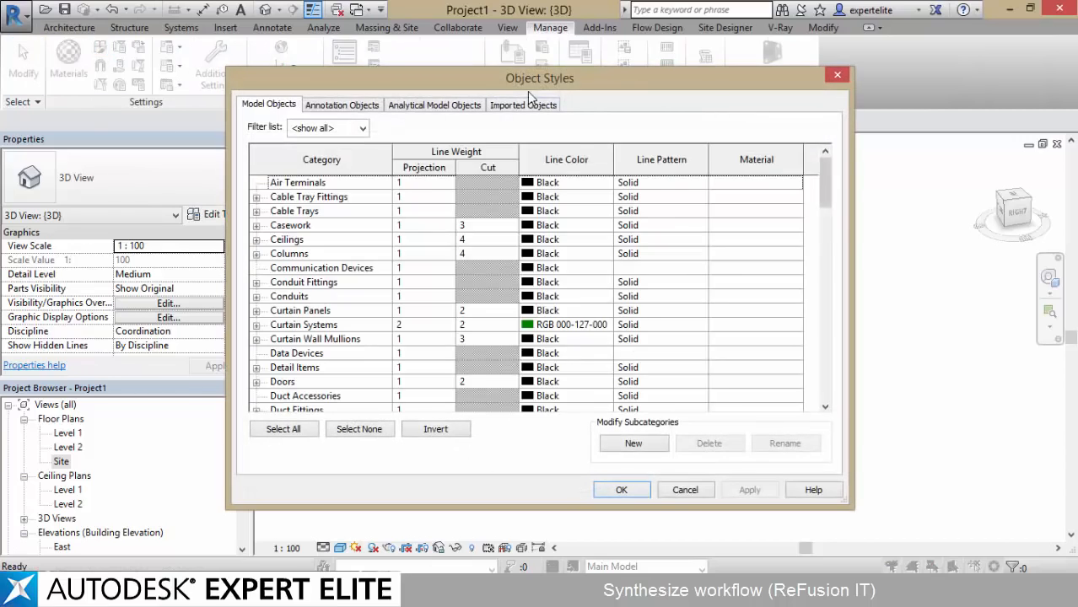
click(528, 106)
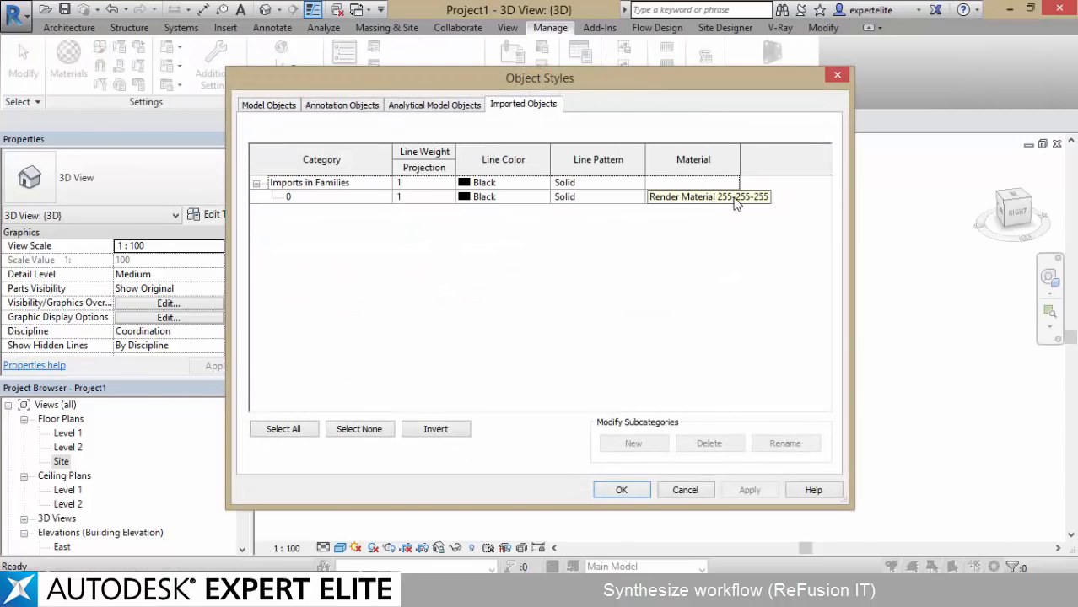
click(368, 200)
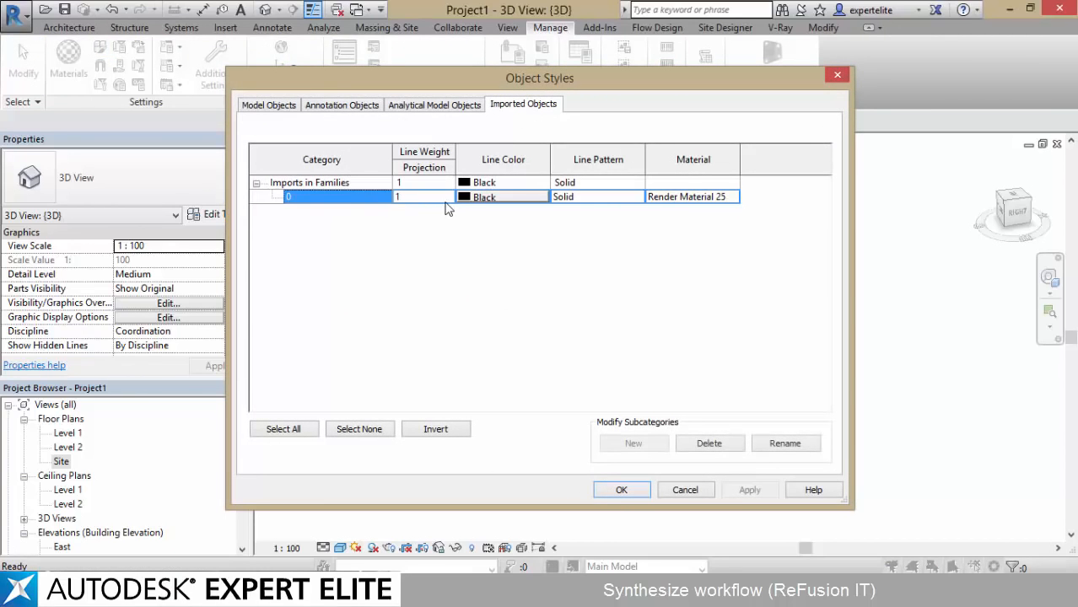
click(736, 200)
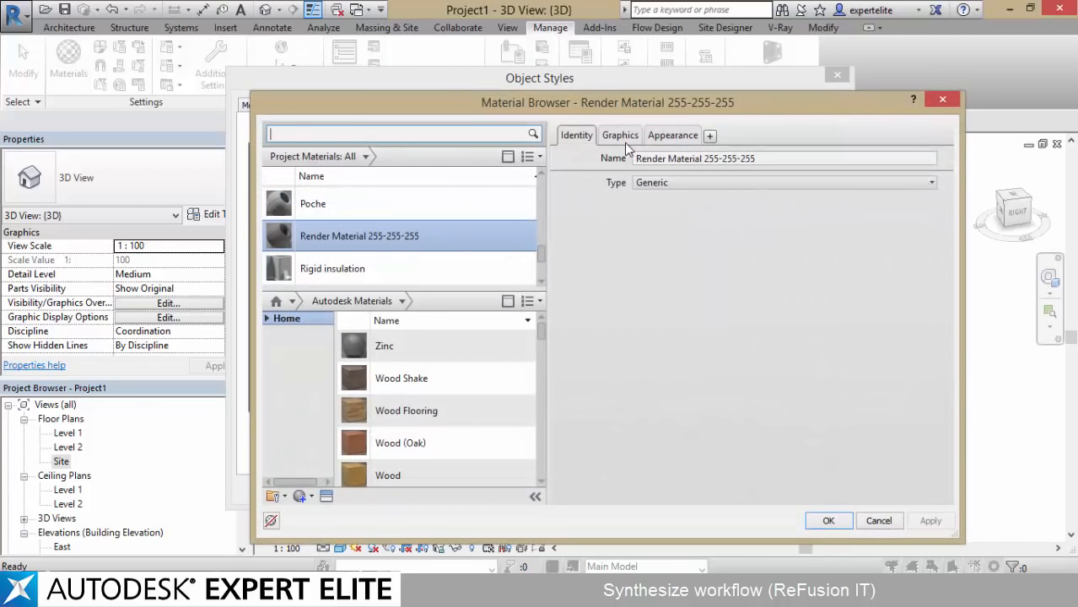
Reset the material's shading color to RGB 80 80 80 from its render appearance and set the shading transparency to 62
click(620, 135)
drag(646, 219, 767, 218)
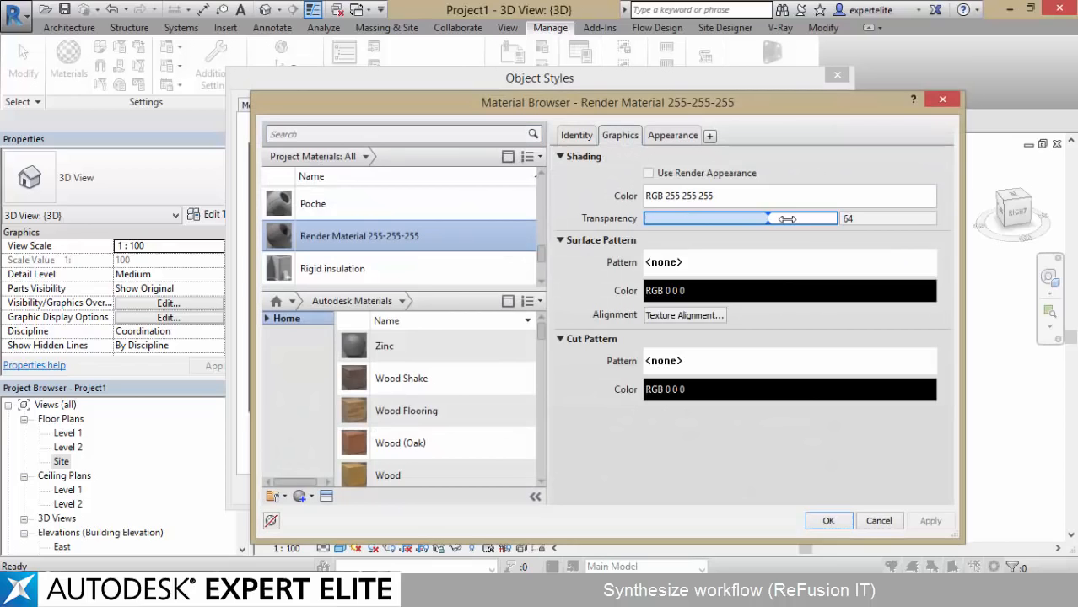
click(712, 195)
key(Escape)
click(699, 175)
click(700, 177)
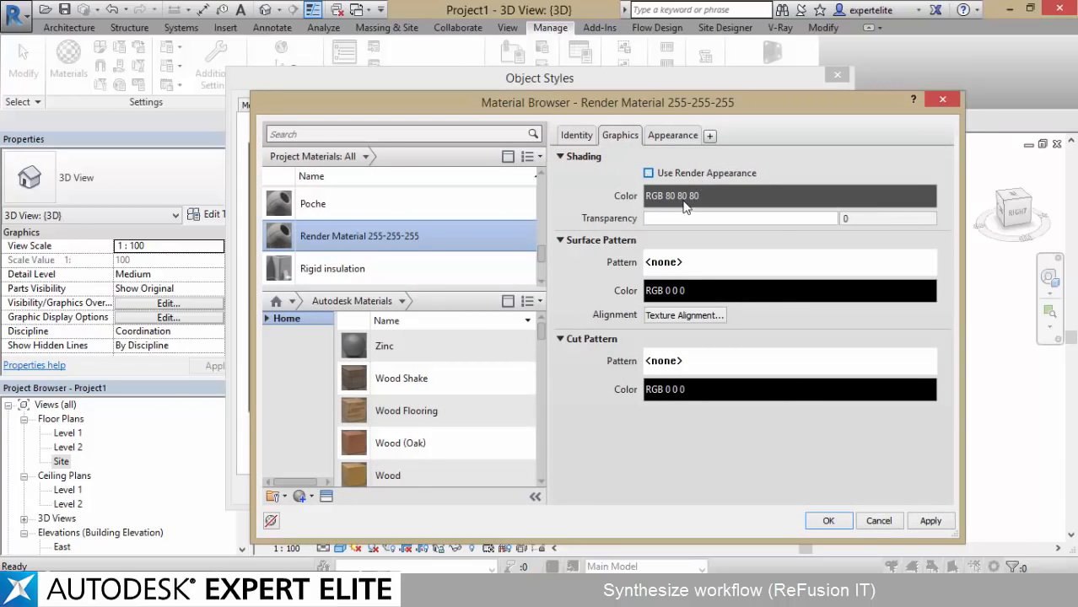
drag(685, 219, 779, 218)
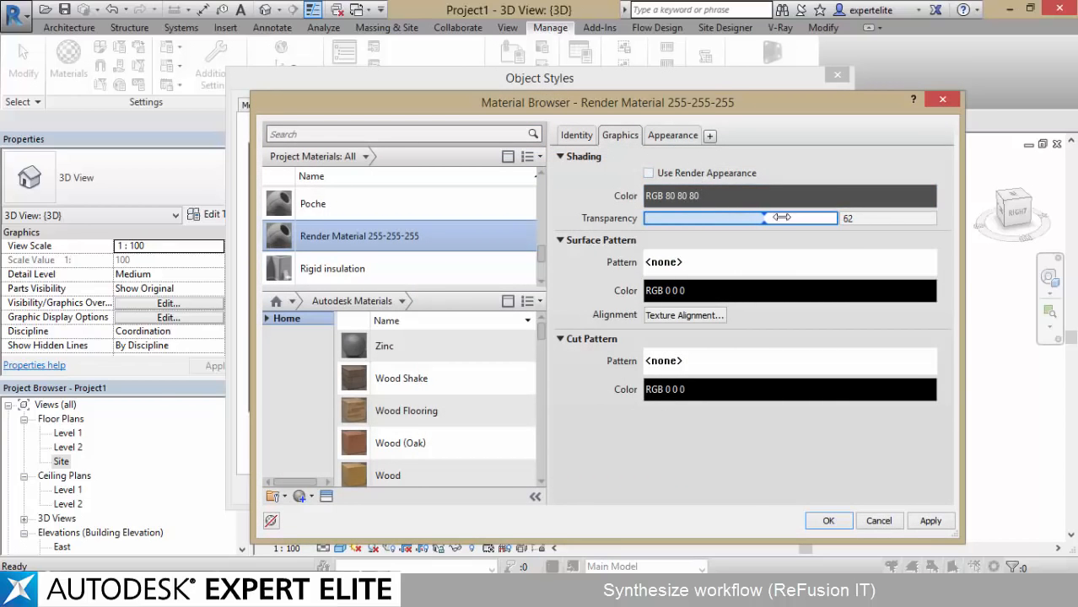
Enable transparency in the material's appearance with amount 59, translucency 51 and Glass refraction, and accept the material and object style changes
click(674, 135)
scroll(938, 338, down, 3)
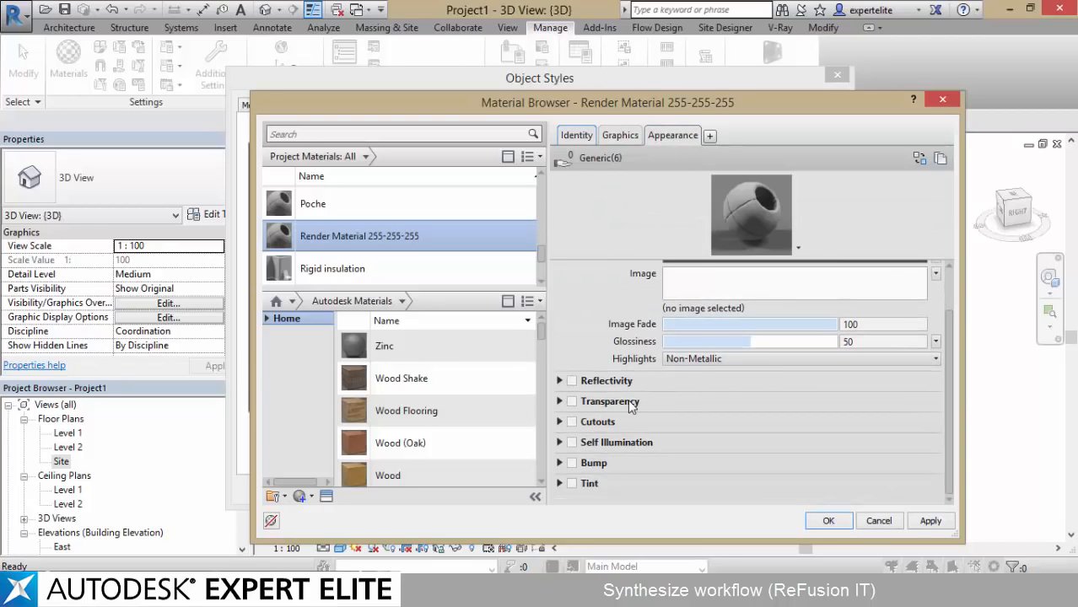
click(576, 403)
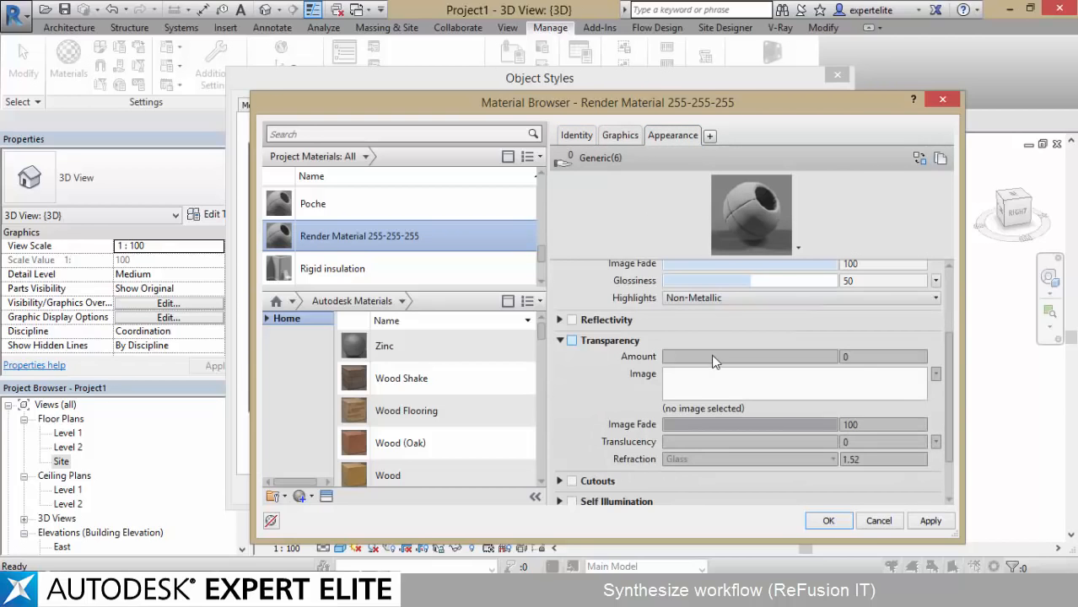
click(572, 342)
click(765, 356)
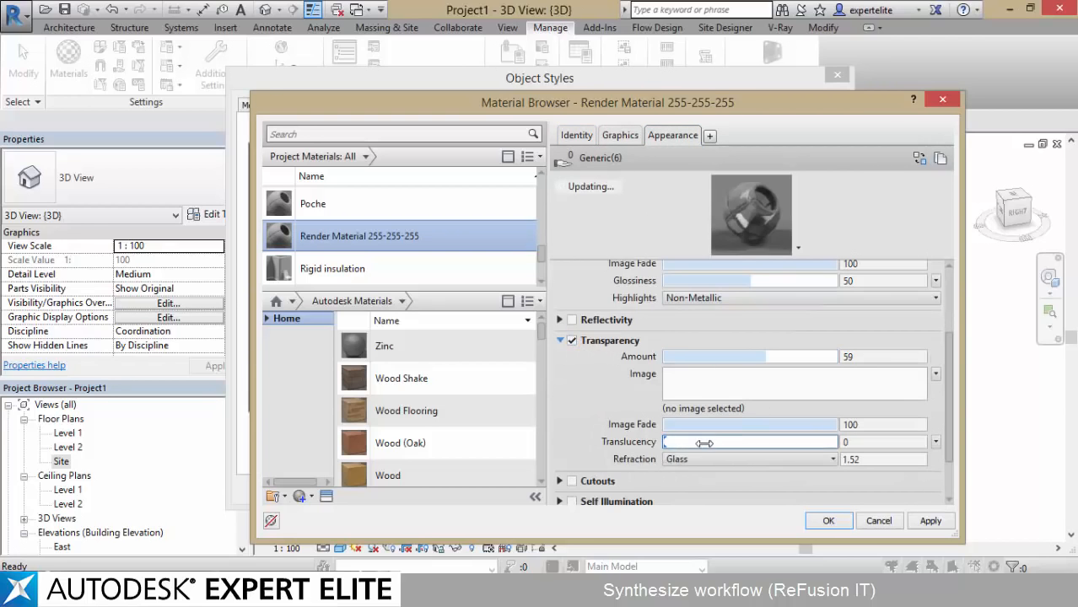
drag(705, 444, 752, 443)
click(720, 460)
click(742, 531)
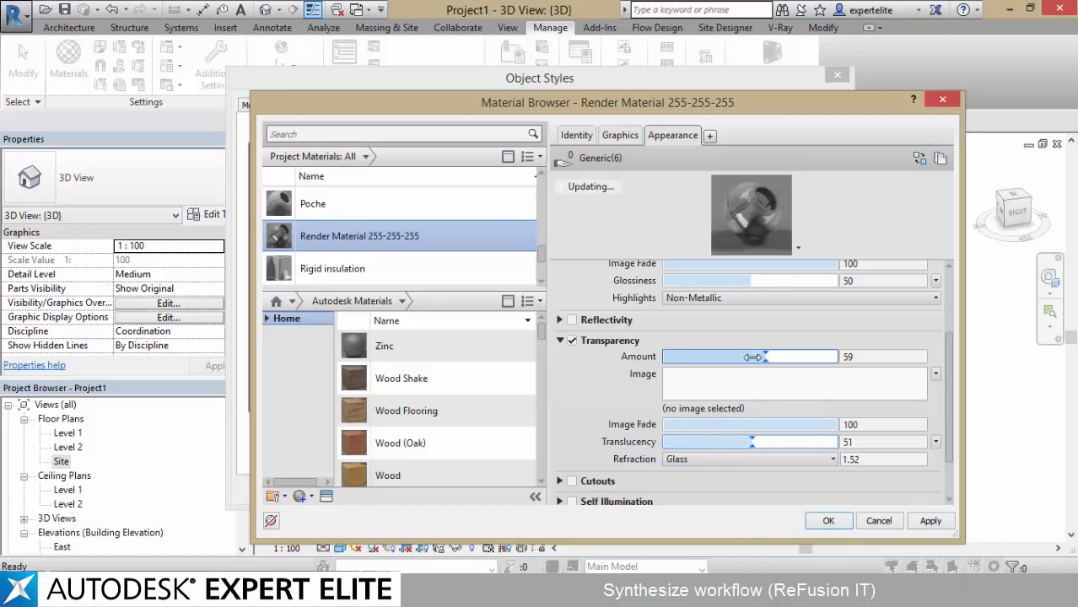
click(827, 520)
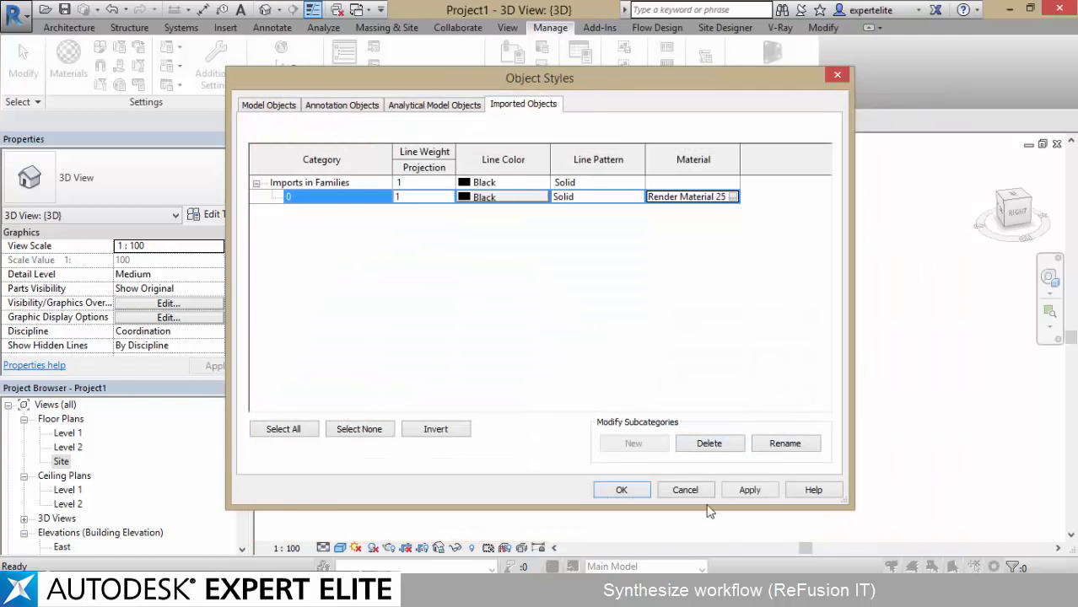
click(620, 491)
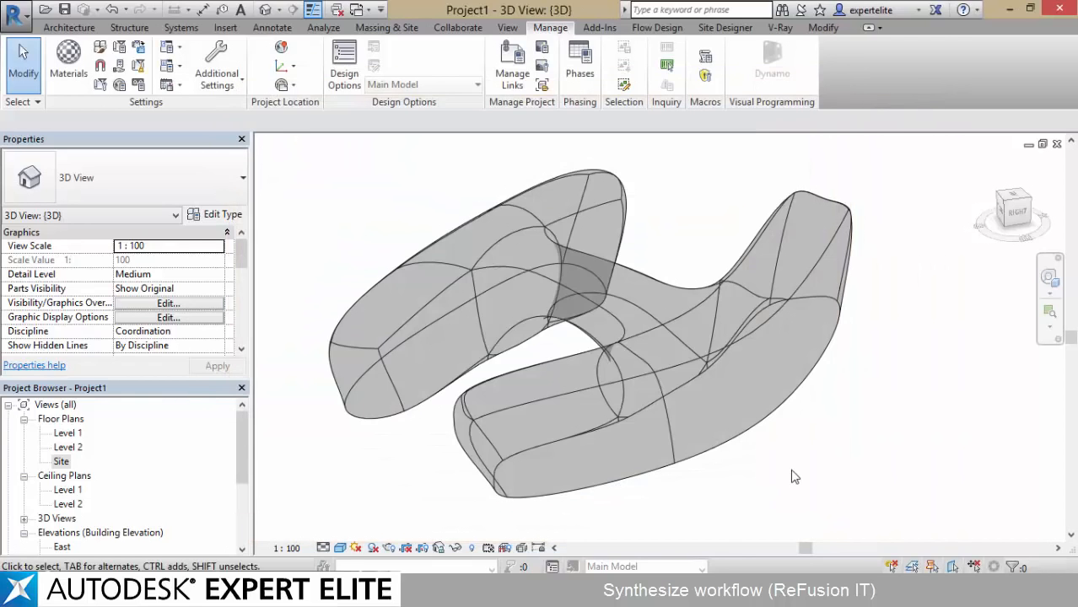
Preview the transparent mass in the Realistic visual style and restore Consistent Colors
shift+middle_drag(792, 473, 818, 456)
click(345, 550)
click(353, 514)
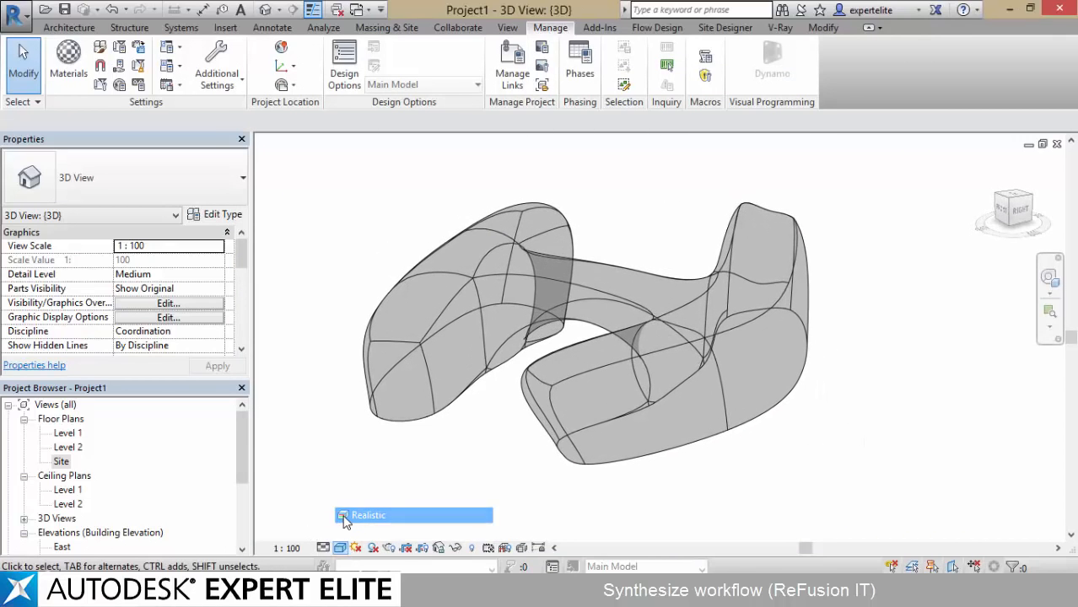
shift+middle_drag(418, 460, 319, 460)
click(340, 549)
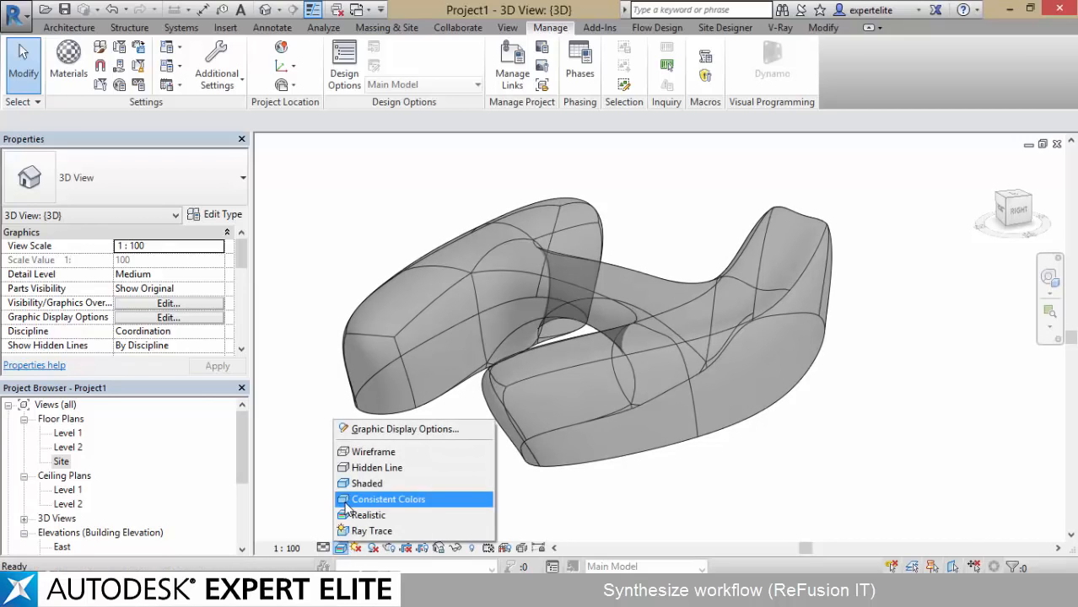
click(355, 500)
Open the North building elevation to view the mass against the levels
click(59, 518)
scroll(71, 519, down, 2)
click(66, 507)
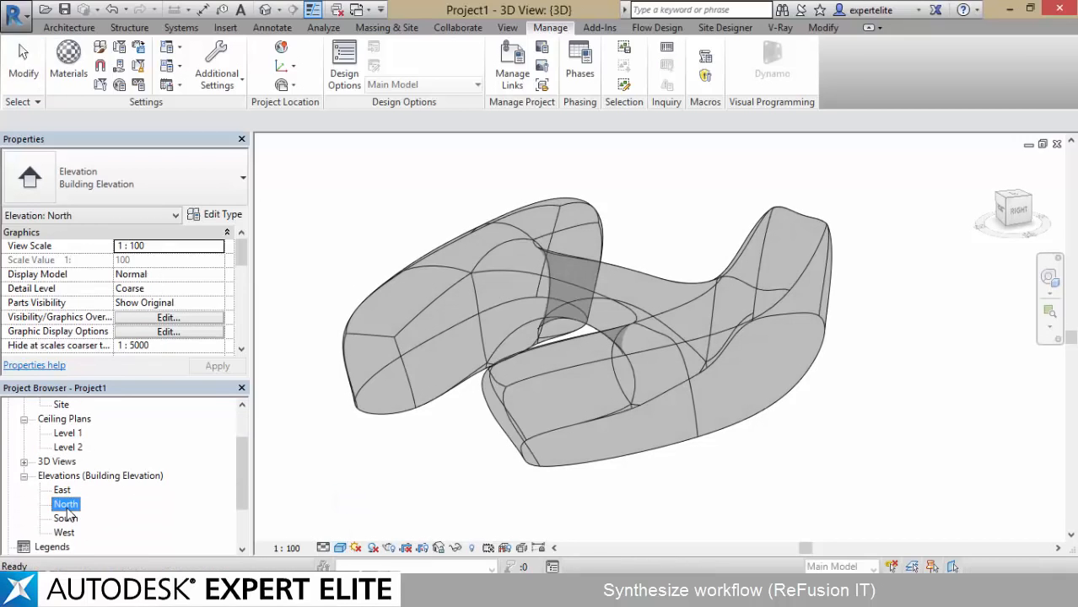
double_click(66, 505)
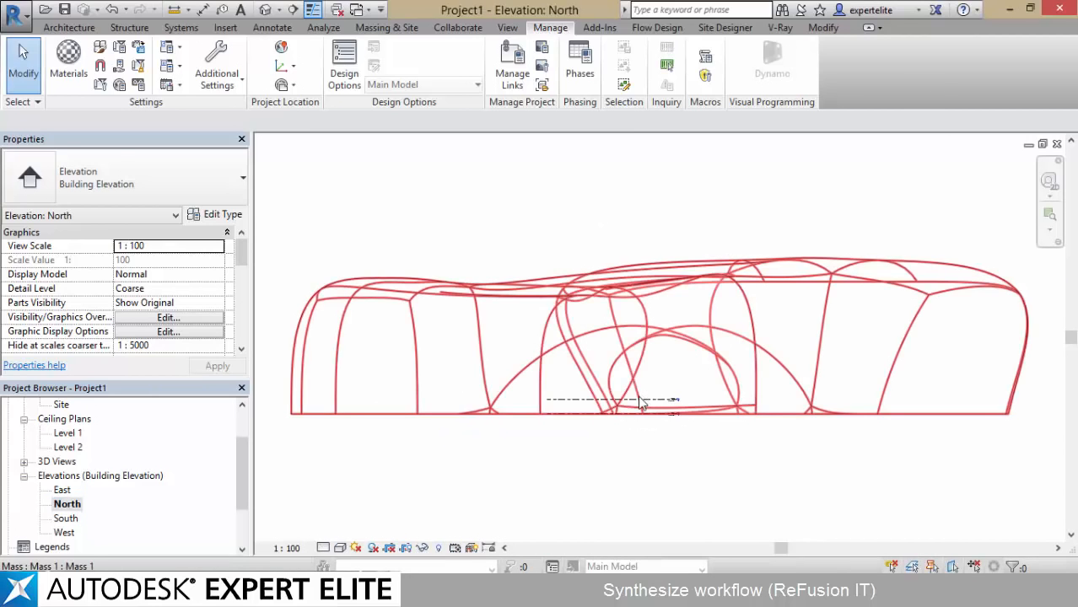
Array Level 2 vertically upward at 4 m spacing with a count of 15, grouped and associated
click(640, 402)
key(a)
key(r)
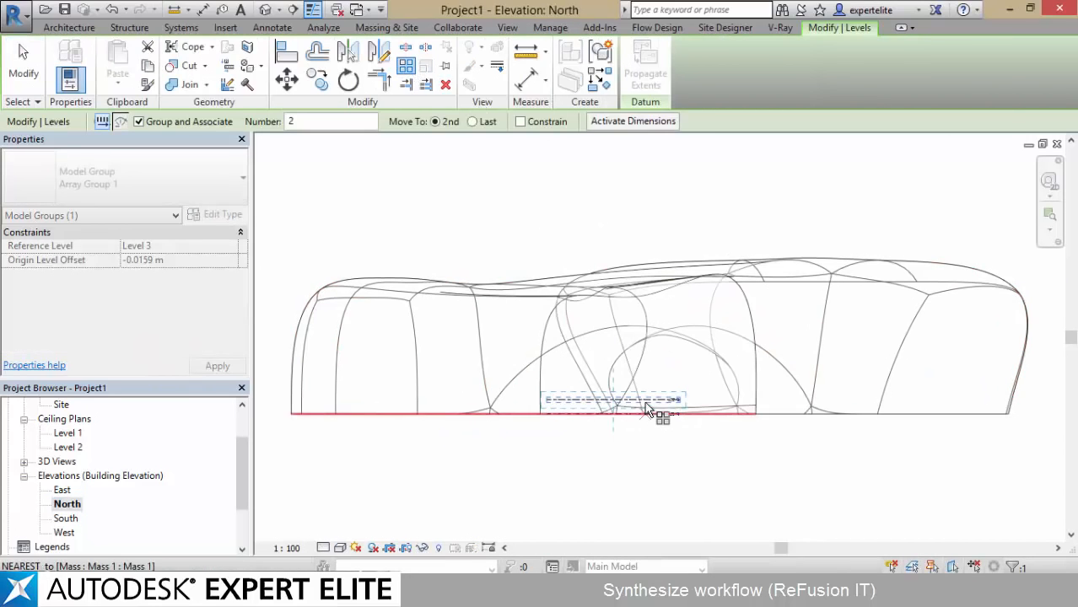
click(645, 399)
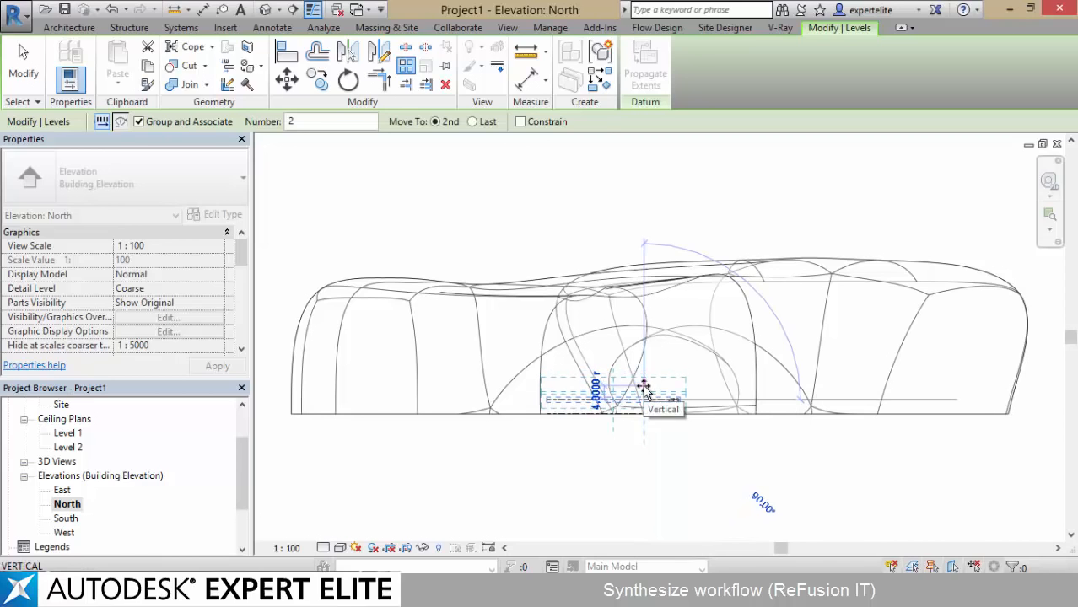
click(645, 385)
text(15)
key(Return)
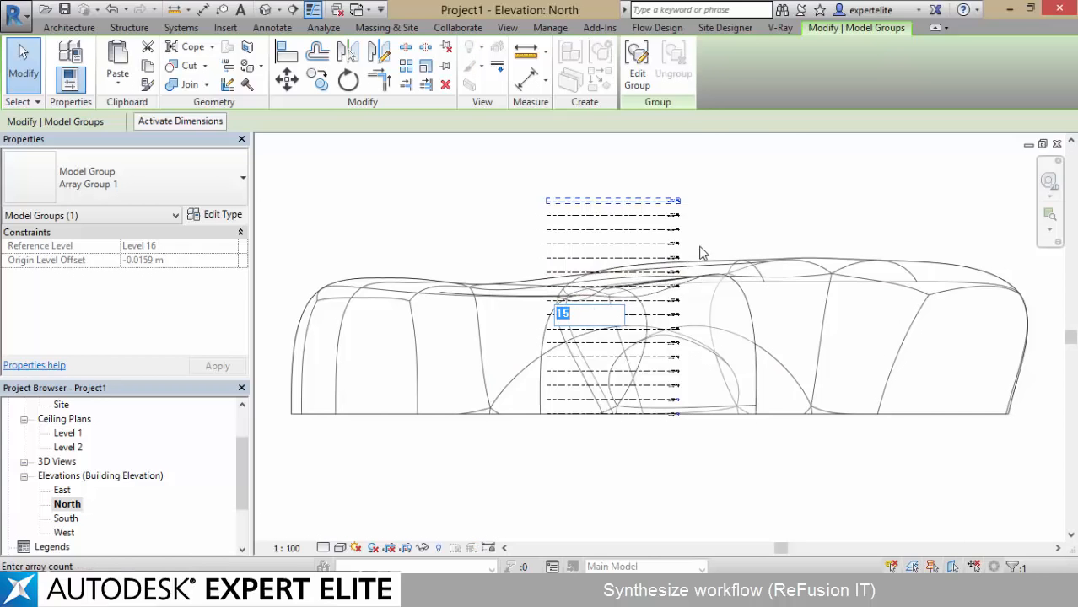
Shorten the level array so its levels end just below the roof, and create mass floors in the mass from the 3D view
key(Escape)
click(550, 27)
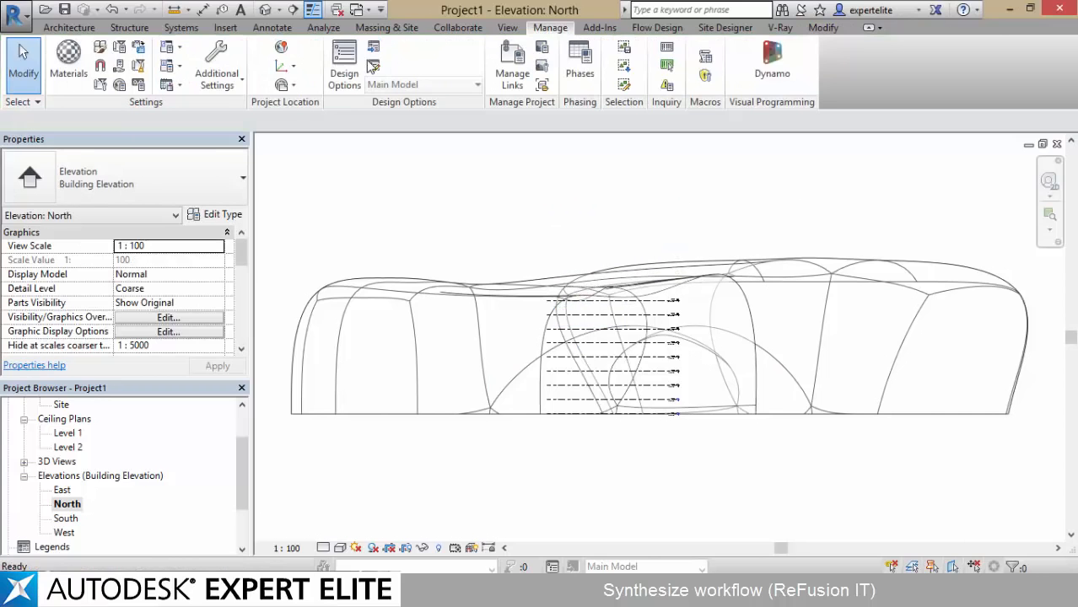
click(266, 9)
click(502, 302)
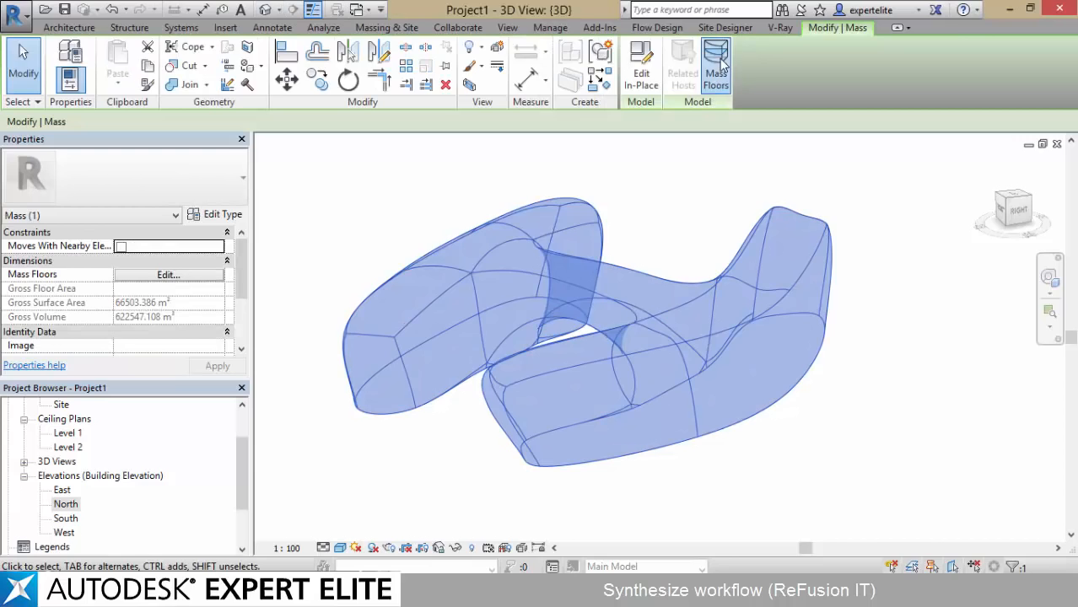
click(716, 74)
shift+click(461, 294)
click(435, 294)
click(463, 399)
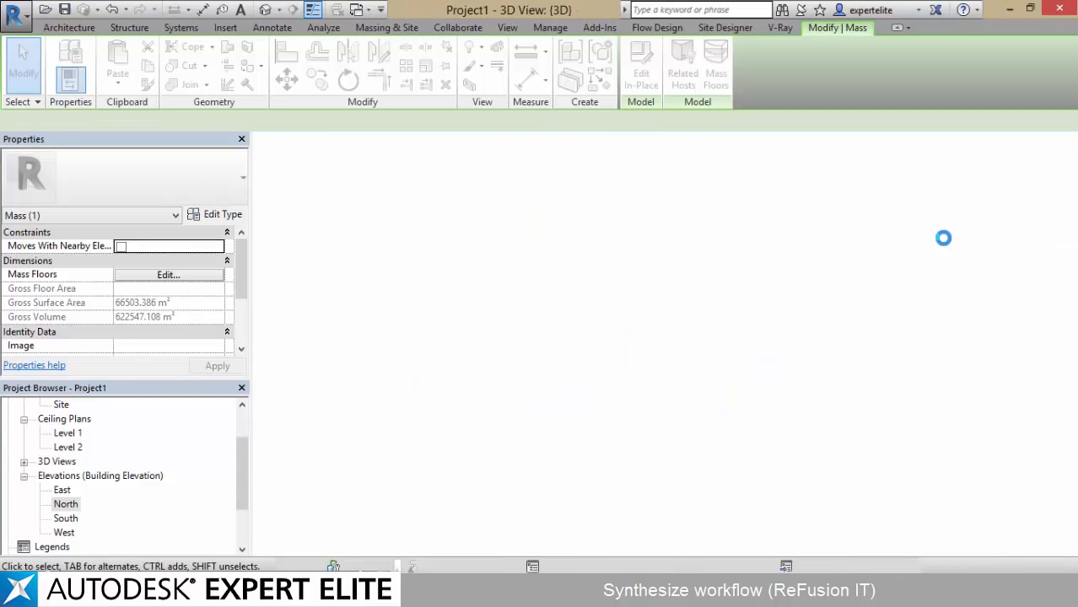
click(840, 192)
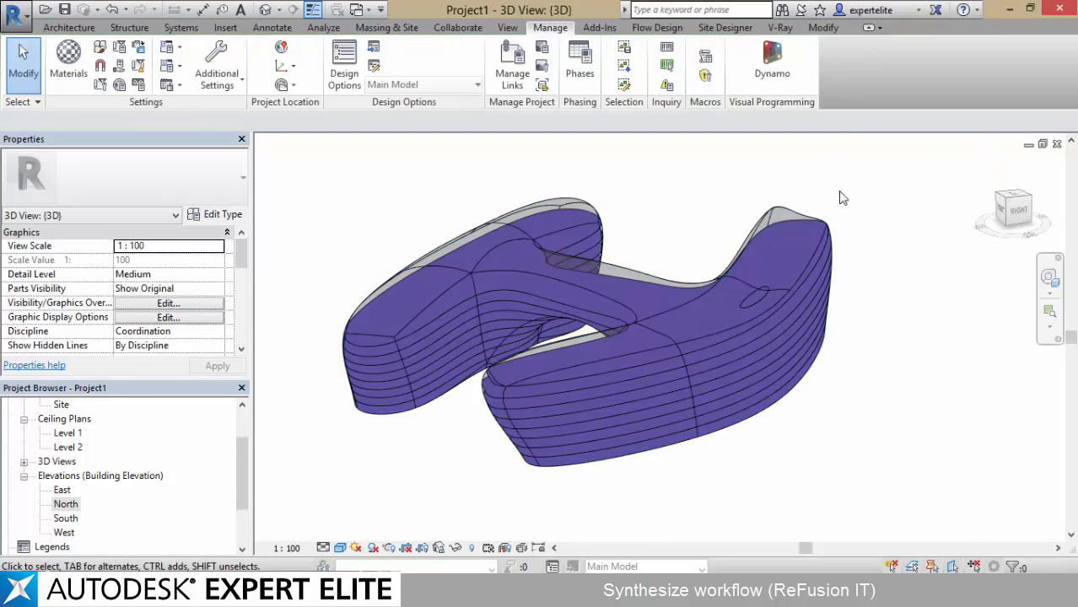
Edit the mass in place and divide the upper face of the bridge between the two wings with Divide Surface
drag(940, 245, 951, 173)
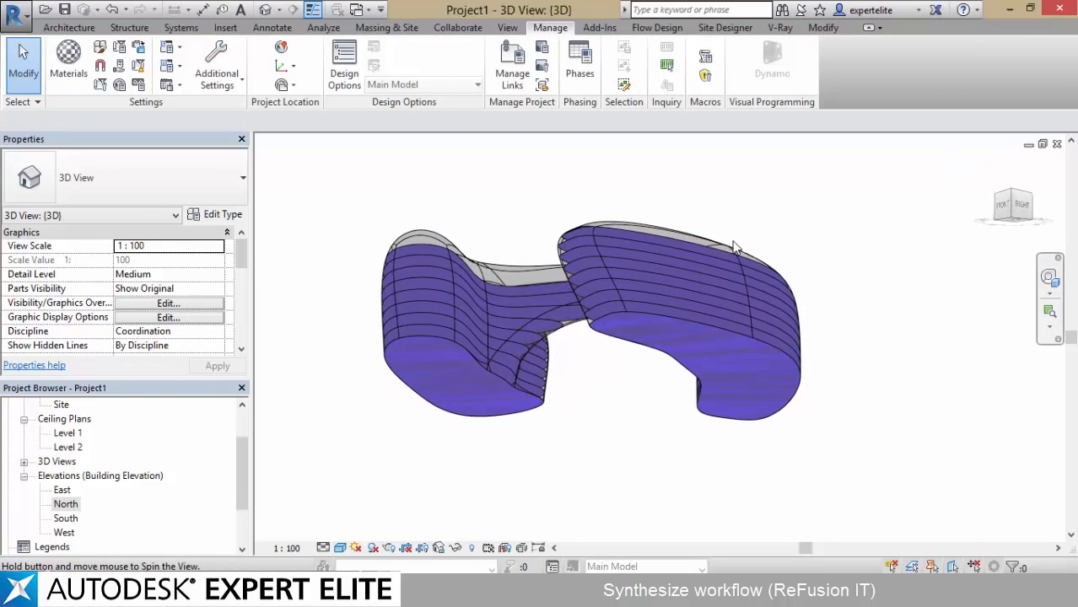
scroll(630, 393, up, 5)
shift+middle_drag(651, 450, 644, 508)
scroll(479, 427, down, 3)
middle_drag(479, 427, 546, 338)
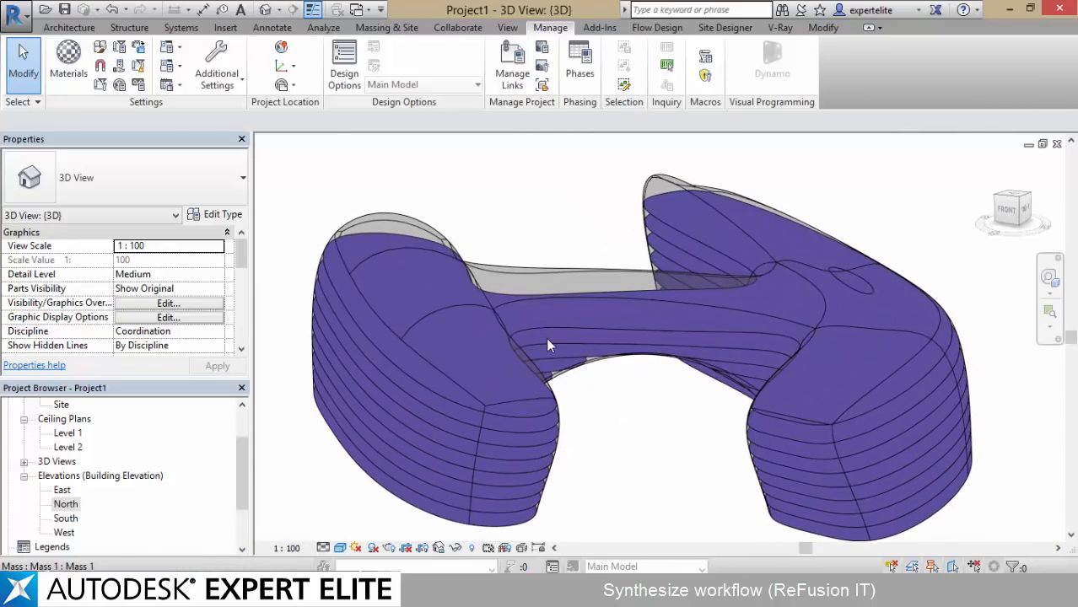
click(546, 337)
click(654, 81)
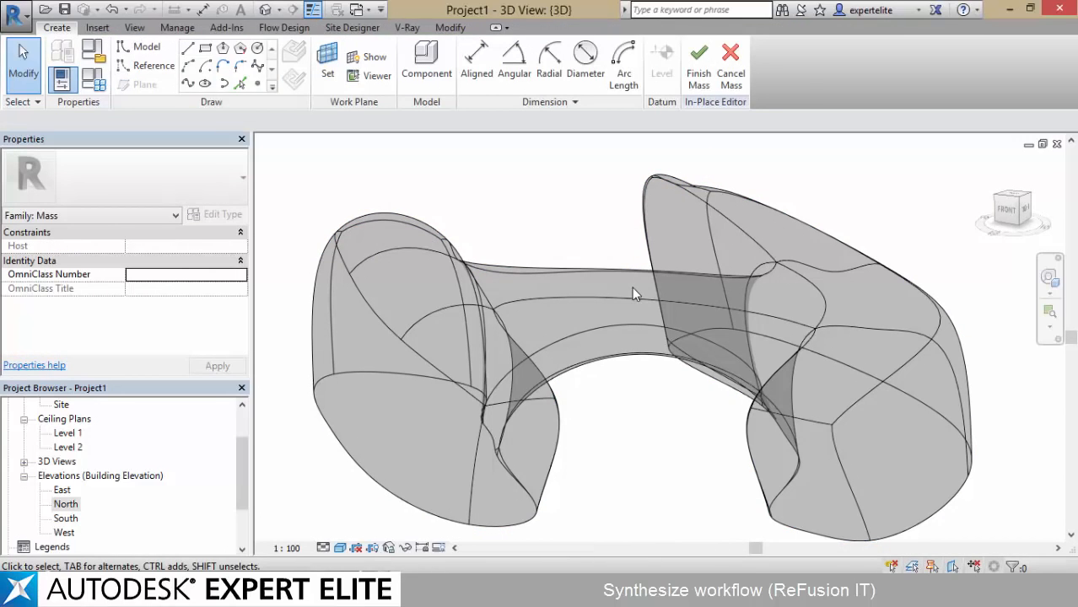
scroll(633, 286, up, 4)
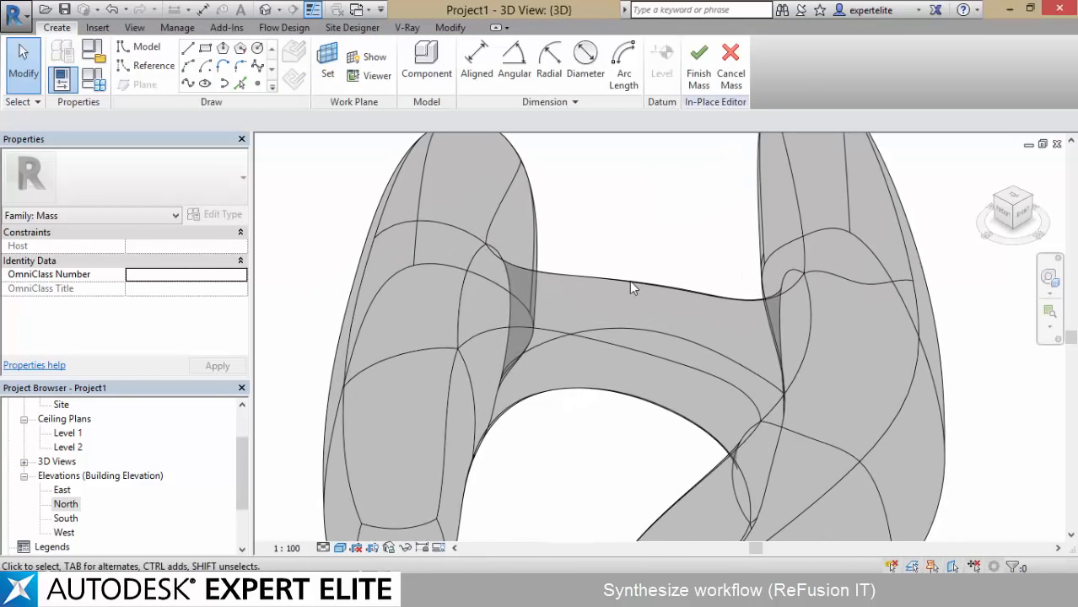
shift+middle_drag(630, 280, 620, 312)
click(35, 105)
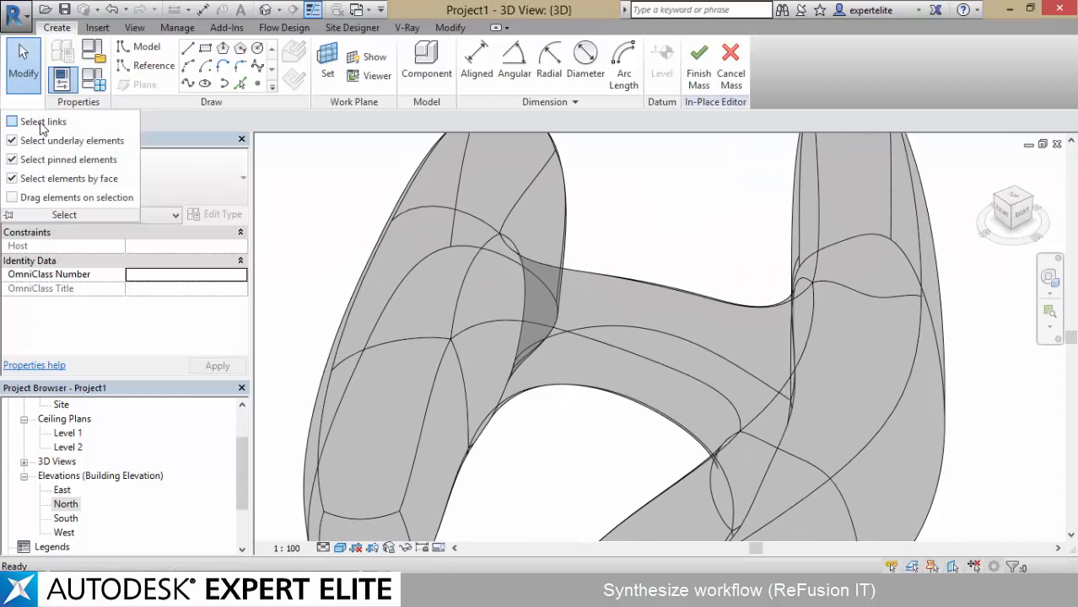
click(631, 308)
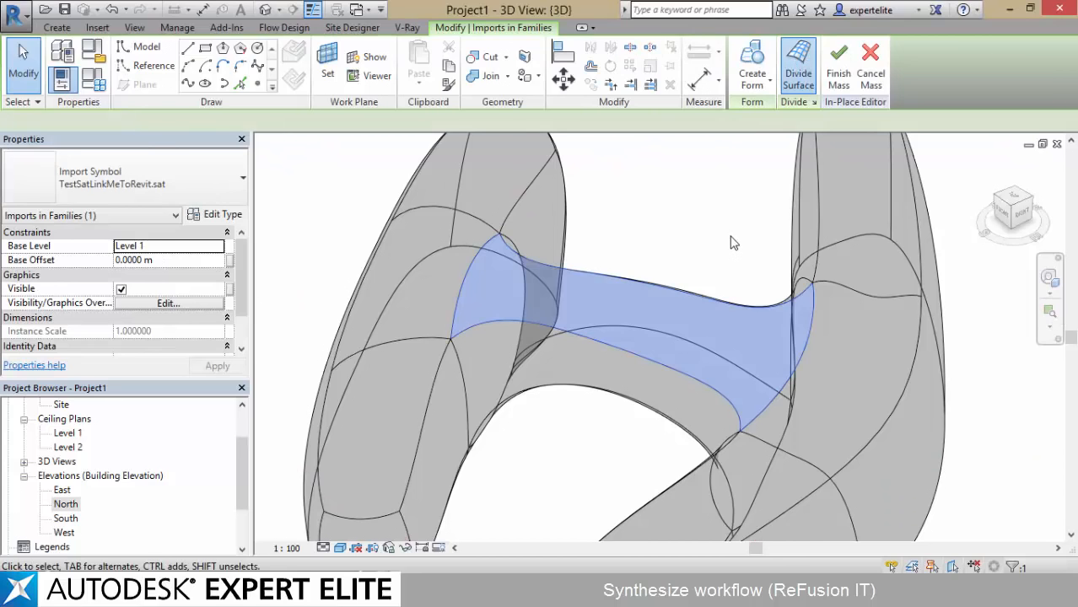
key(Escape)
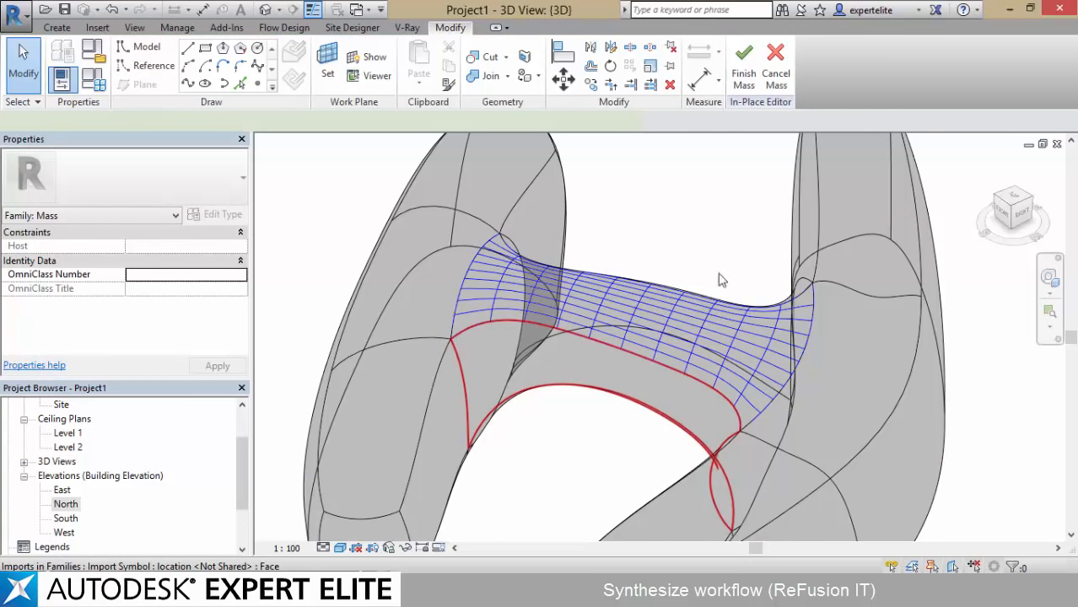
Divide the bridge's adjoining lower face into a UV grid and try Divide Path on the edge shared by both faces
click(566, 355)
click(793, 82)
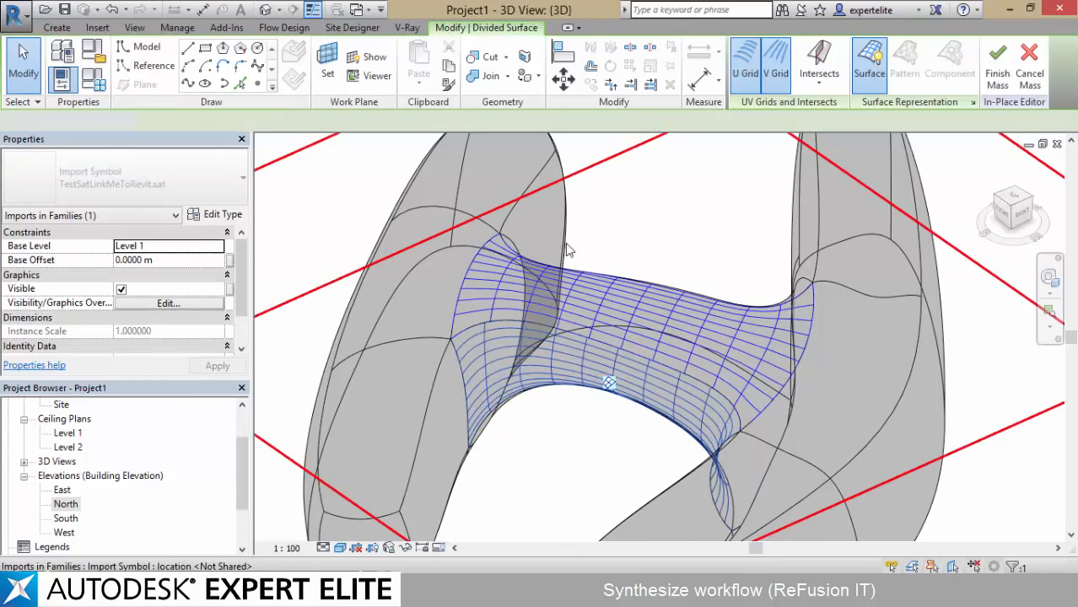
key(Escape)
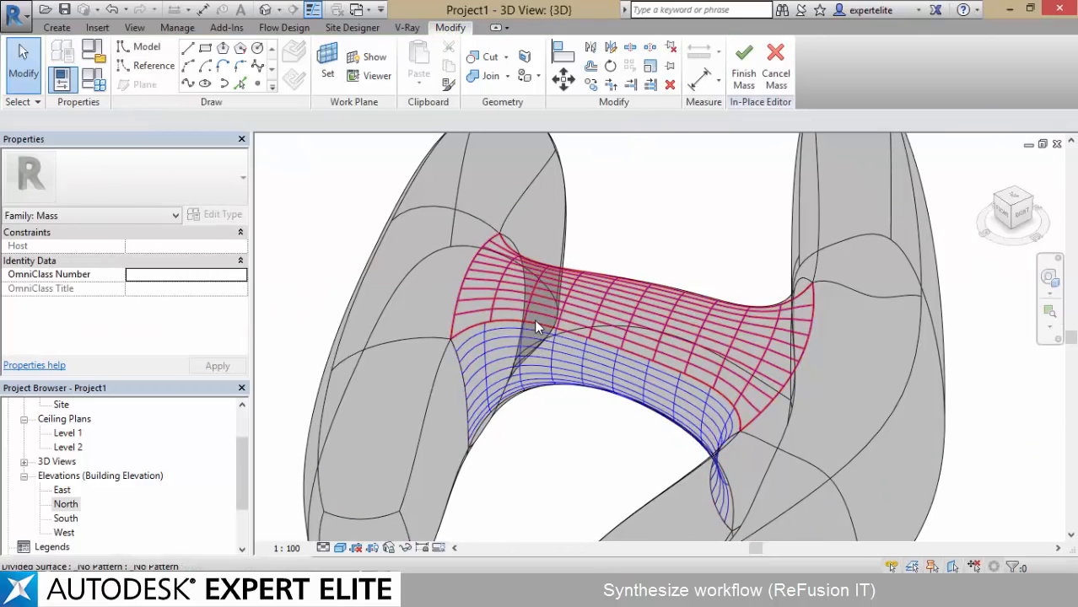
click(534, 319)
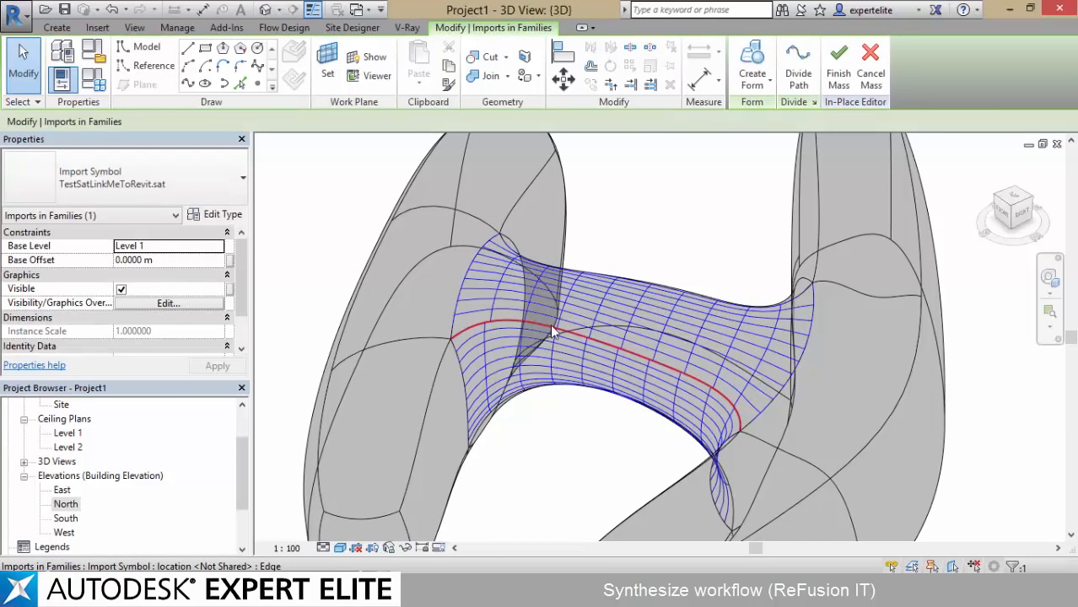
click(795, 72)
click(727, 230)
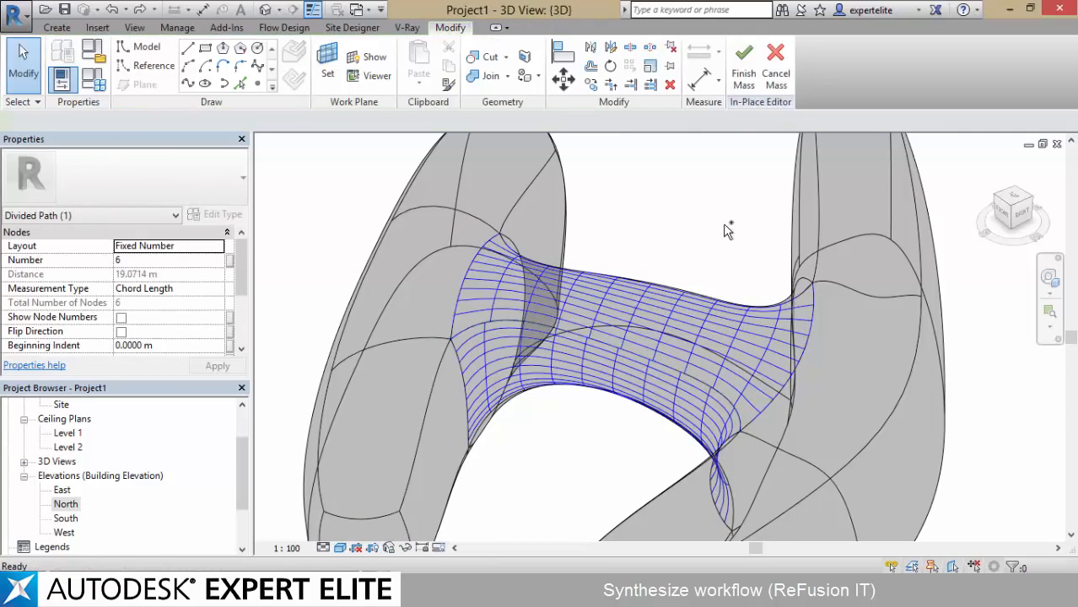
Divide the bridge's upper face on its own, show its UV grid controls, and leave the in-place mass editor
click(662, 356)
click(796, 72)
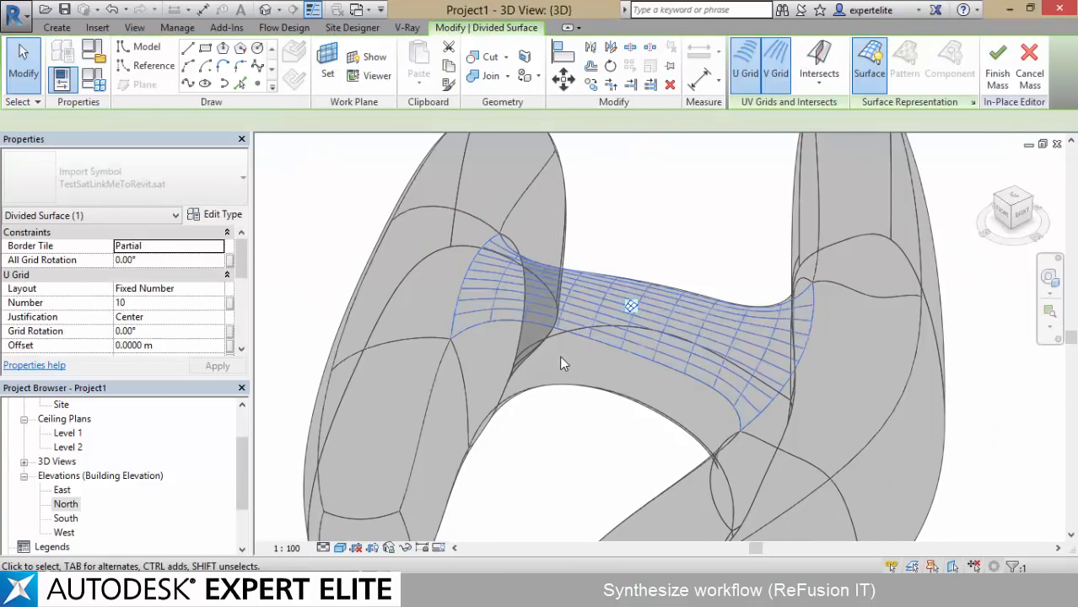
click(630, 307)
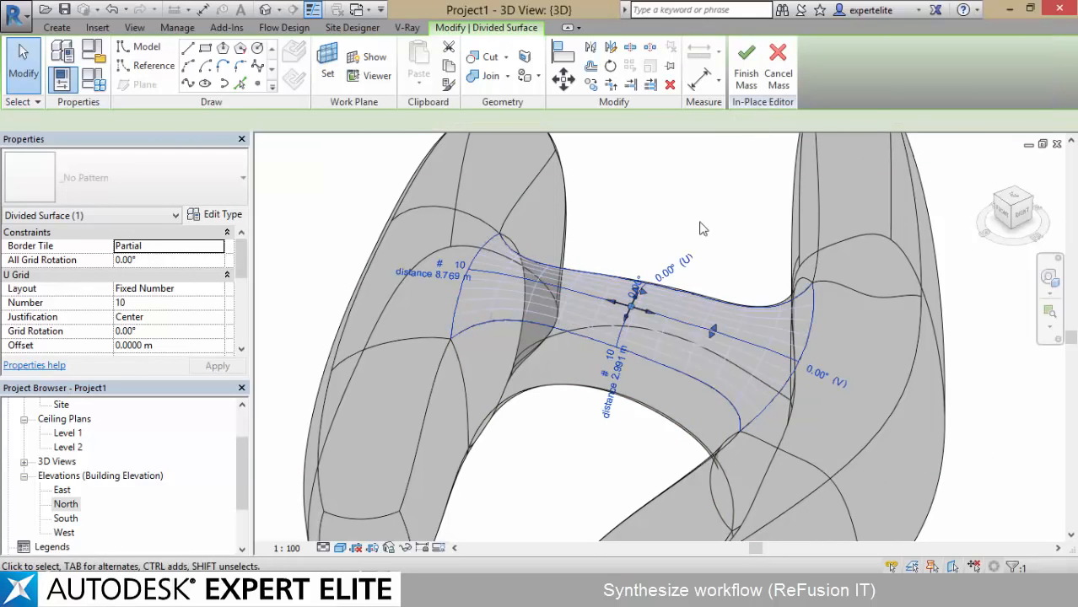
click(694, 247)
shift+middle_drag(693, 247, 707, 166)
middle_drag(672, 247, 746, 223)
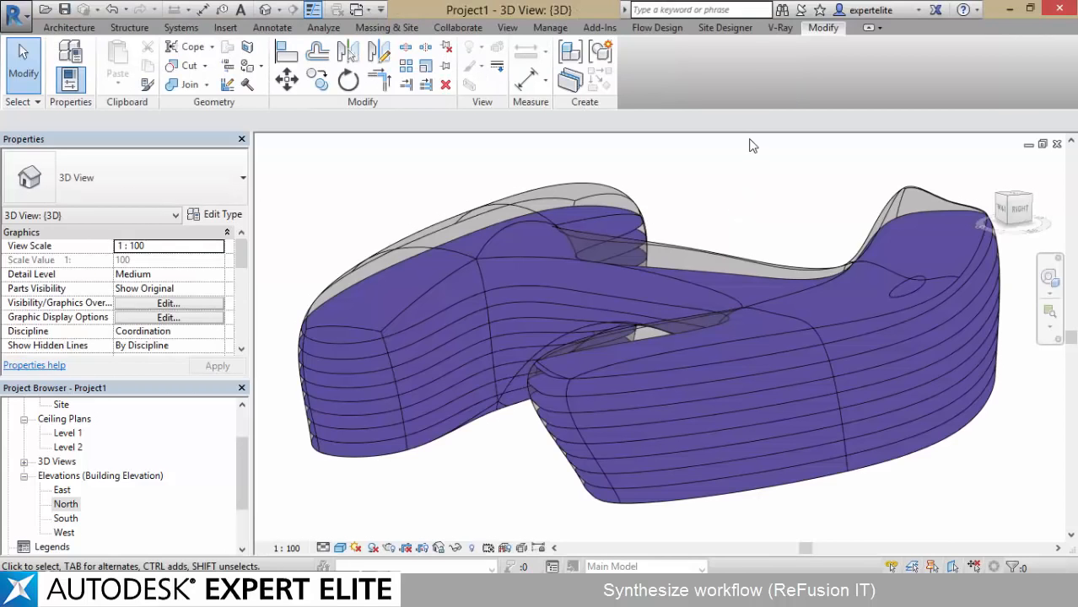
Try a Generic - 200mm wall by face on the end face of the mass's wing, and undo it
shift+middle_drag(762, 193, 510, 283)
key(w)
key(a)
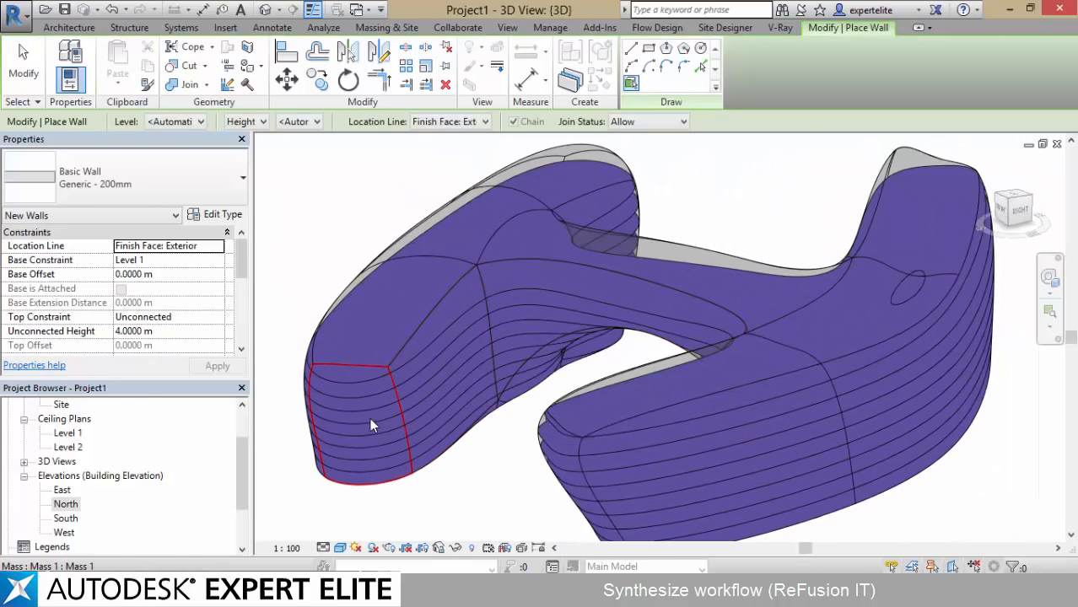
click(363, 453)
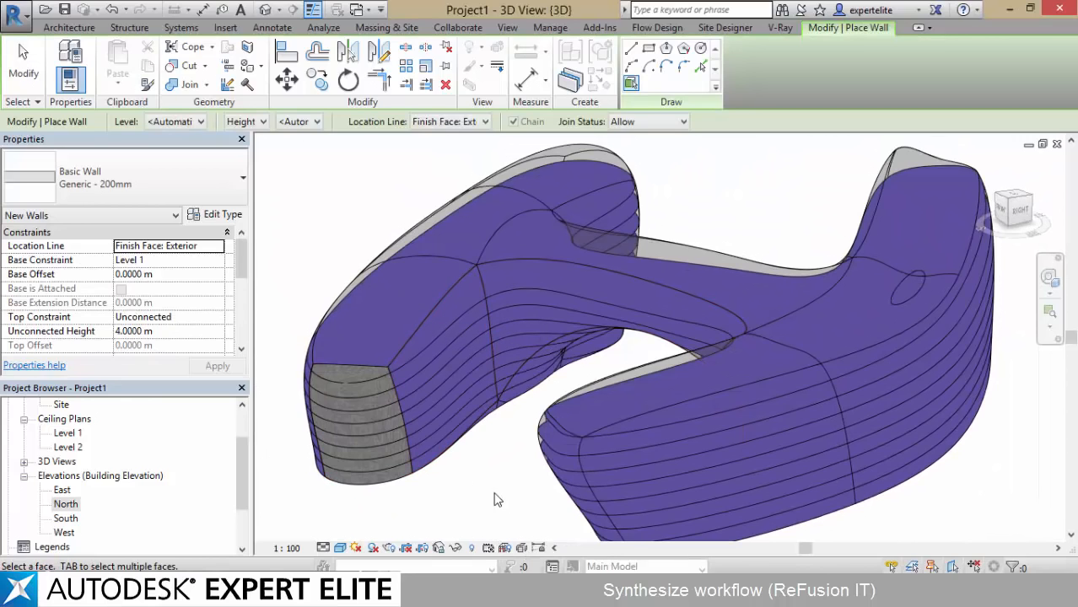
key(ctrl+z)
key(Escape)
key(Escape)
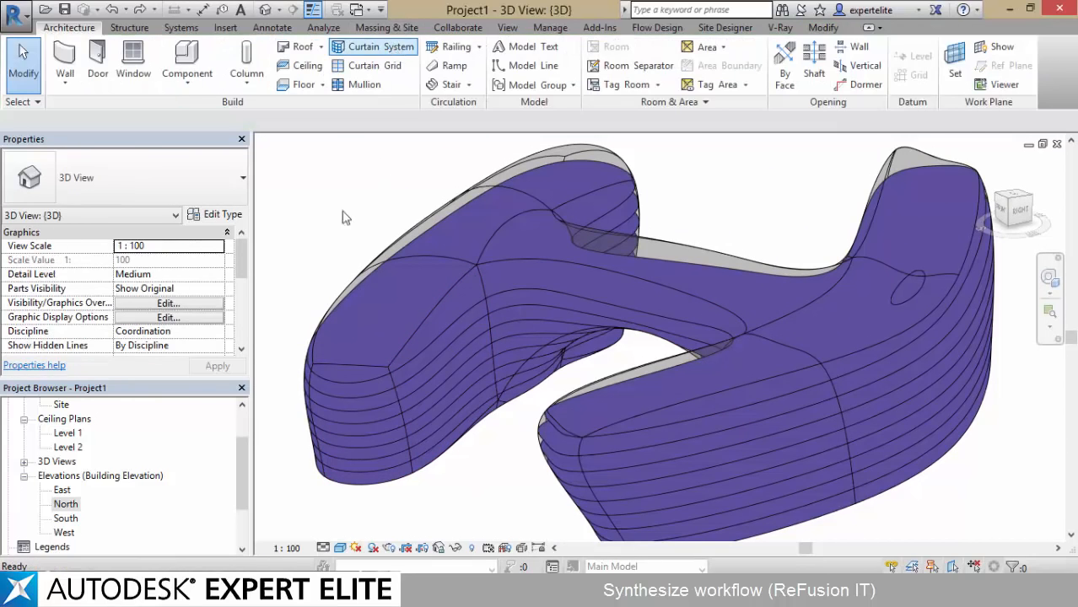
Switch to Dynamo and add a VoroFix node below the ReFusion IT Export node
click(550, 27)
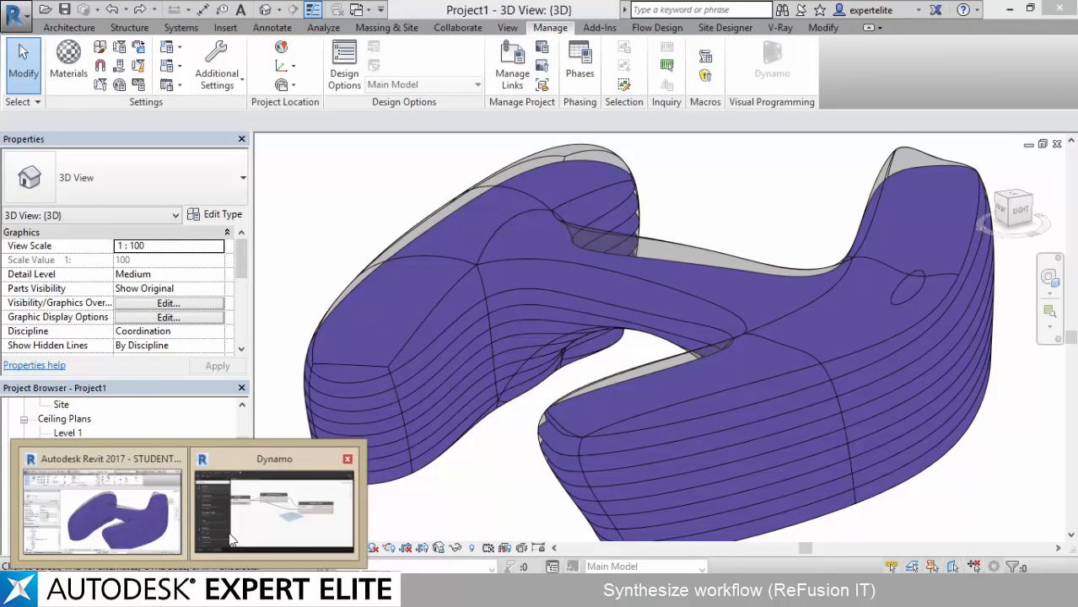
click(272, 506)
scroll(608, 303, down, 6)
scroll(582, 330, up, 2)
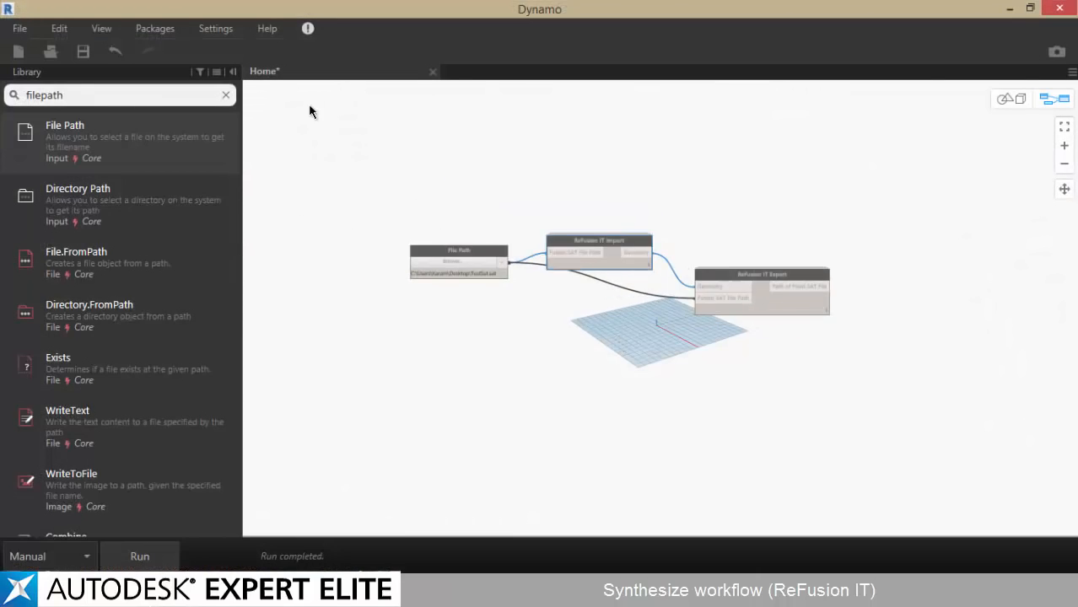
click(225, 96)
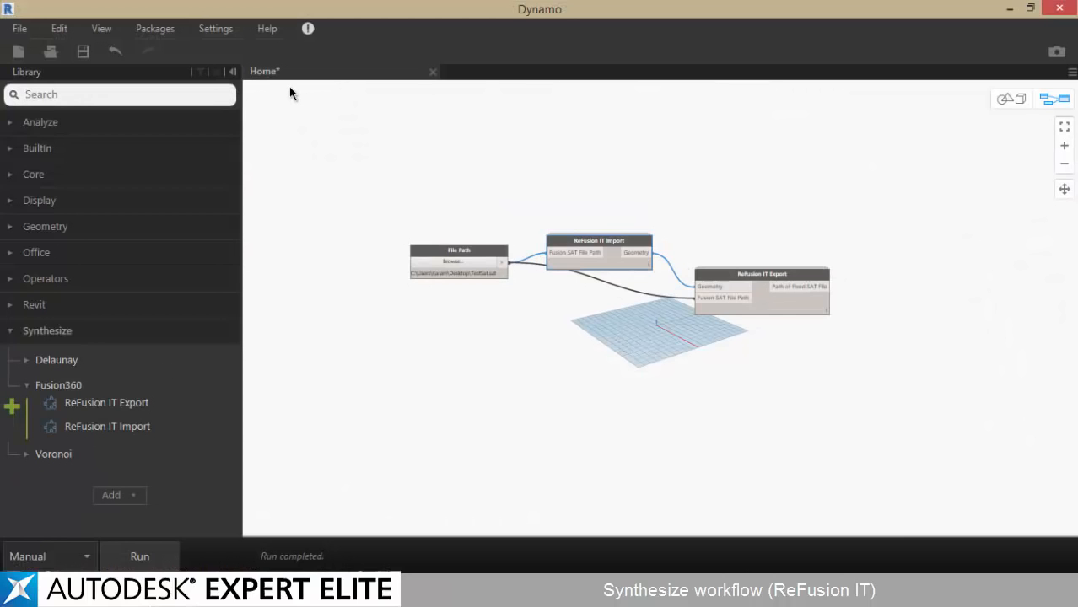
text(voro)
drag(169, 138, 763, 405)
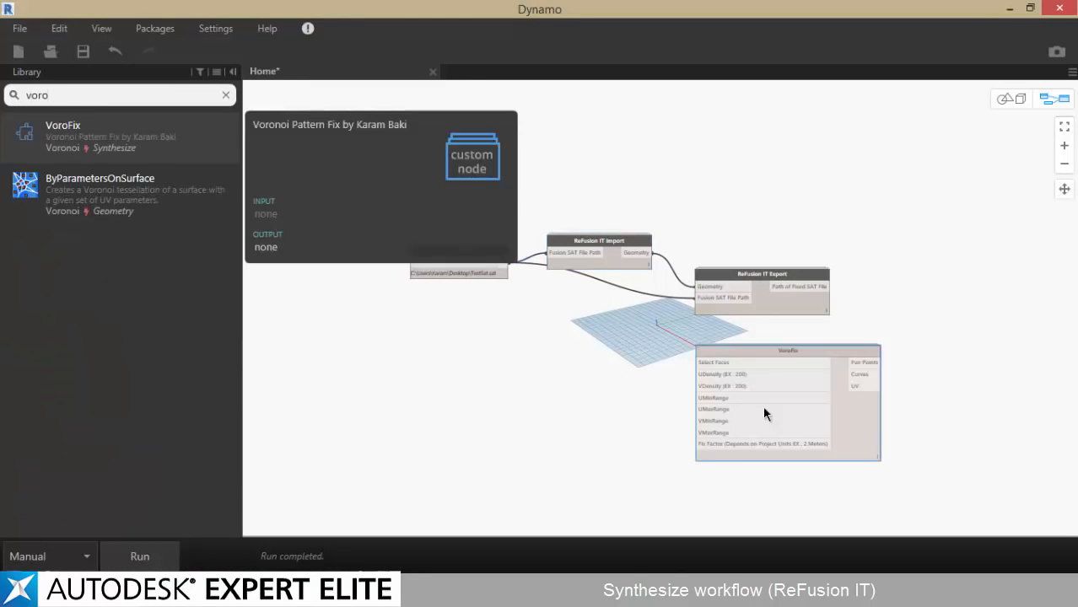
scroll(674, 441, up, 3)
Add a Select Faces node beside the VoroFix node
click(227, 95)
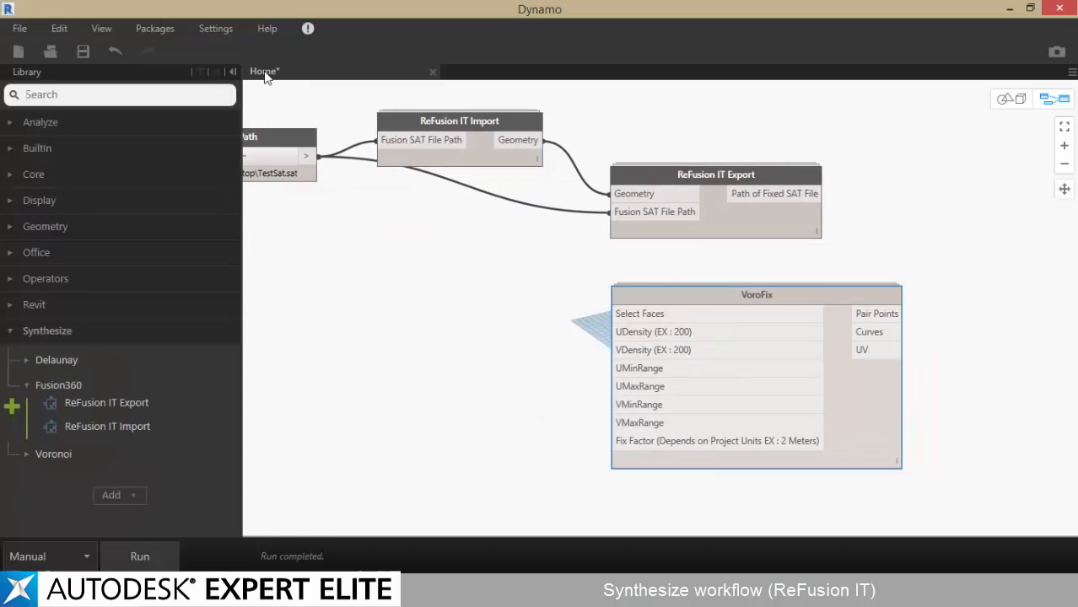
text(select faces)
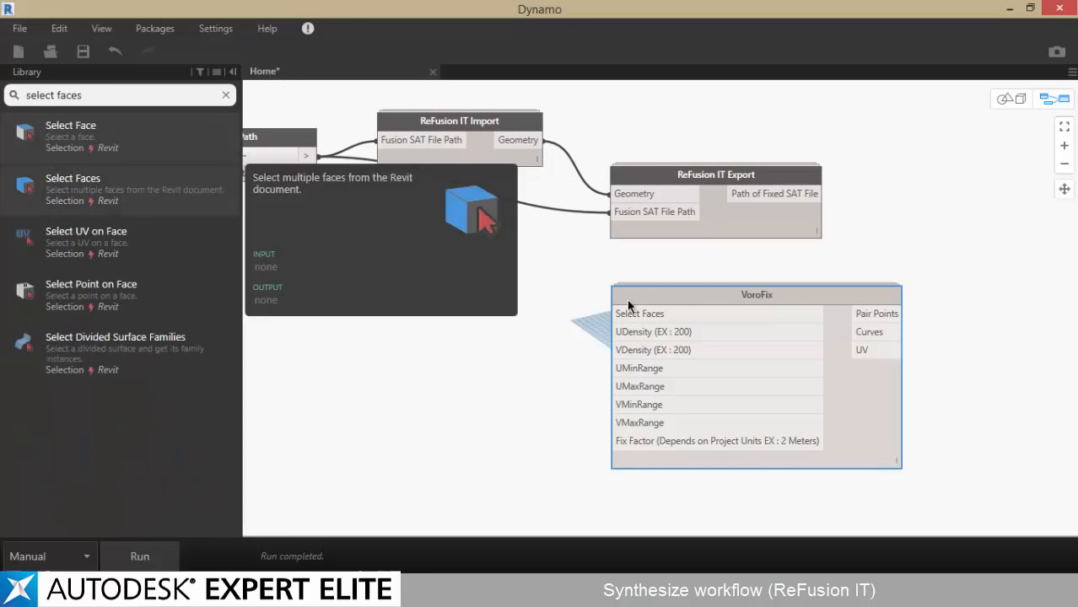
drag(628, 308, 473, 301)
Pick the bridge's curved side face in Revit for Select Faces and connect its Surfaces output to VoroFix's Select Faces input
click(499, 311)
click(1011, 10)
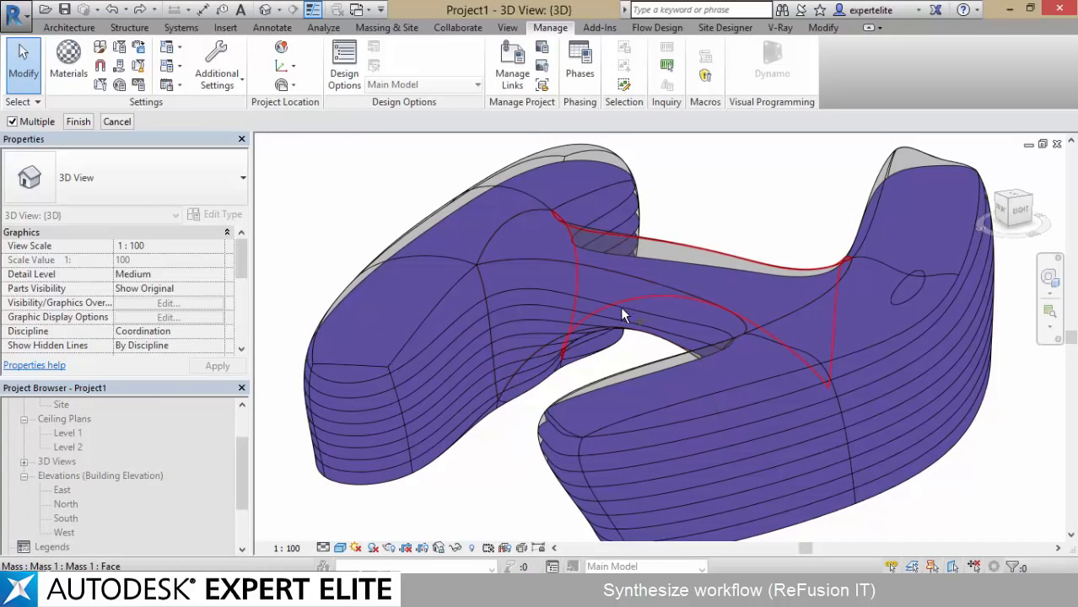
click(544, 302)
shift+middle_drag(548, 302, 556, 325)
click(78, 122)
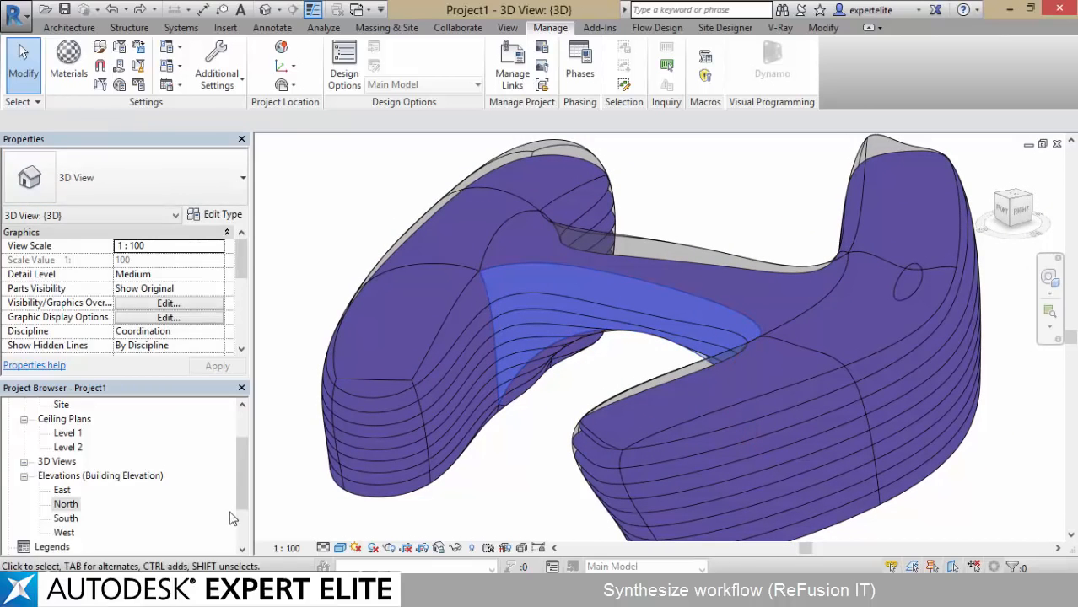
click(277, 501)
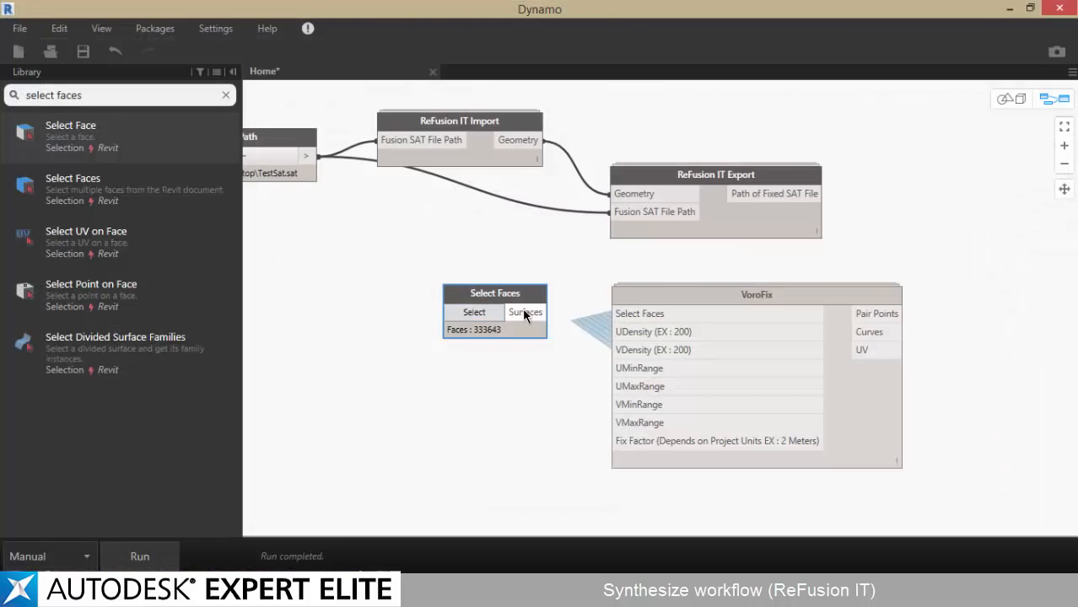
drag(524, 314, 641, 319)
Add a Number Slider below the Select Faces node and set it to 100
click(223, 94)
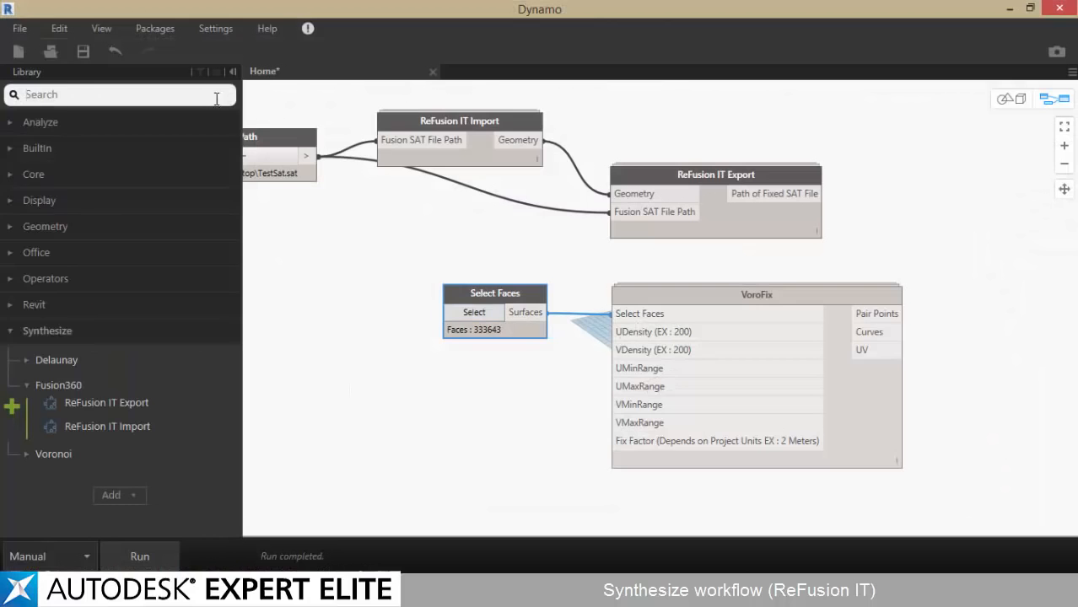
text(n)
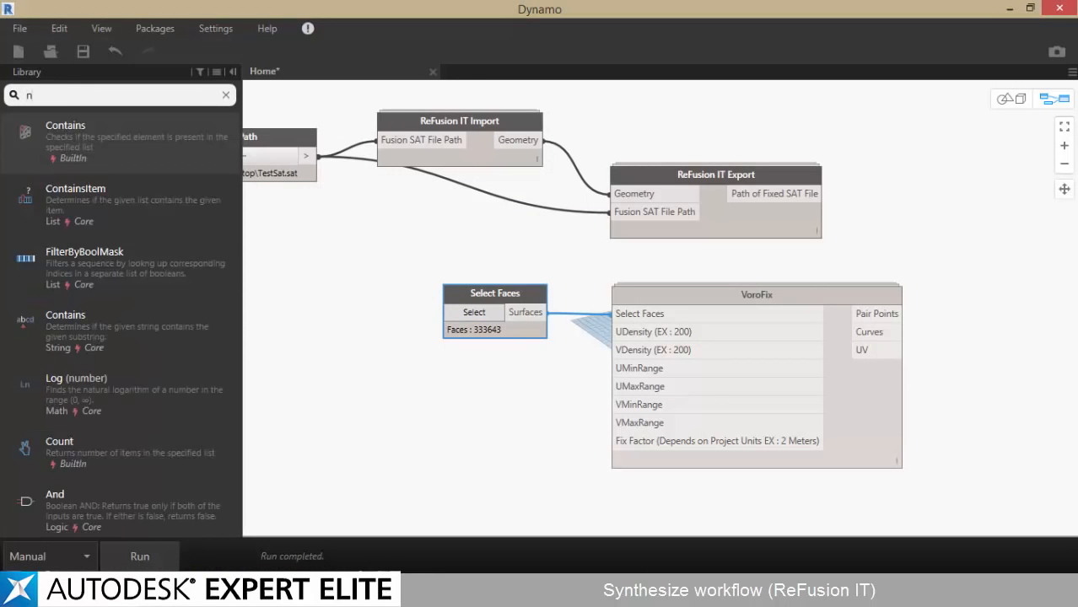
text(umber)
click(145, 193)
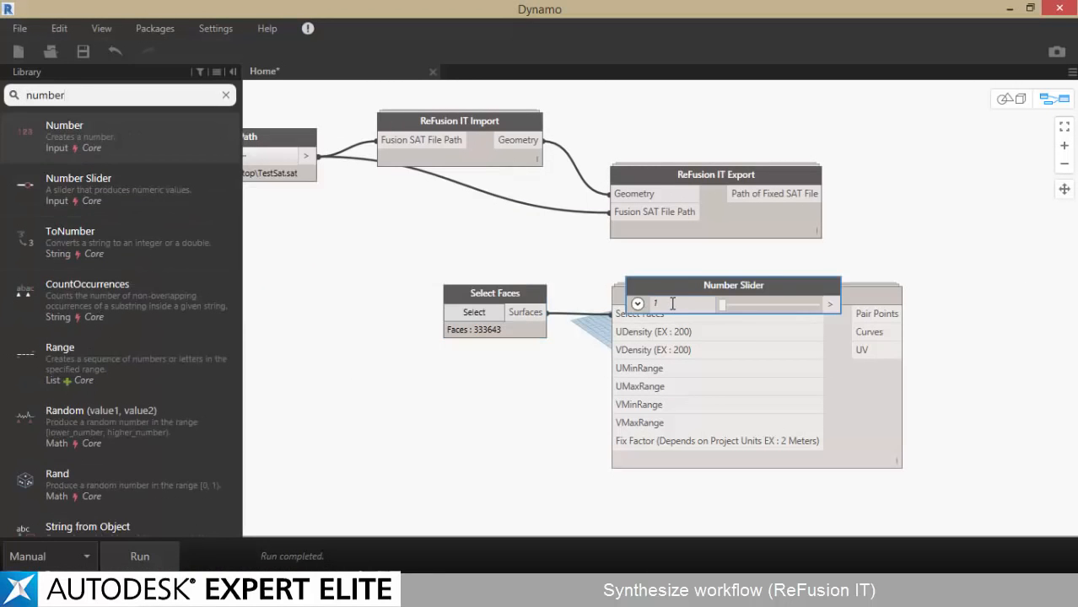
drag(681, 286, 426, 364)
Connect the Number Slider's output to both the UDensity and VDensity inputs of VoroFix
click(513, 377)
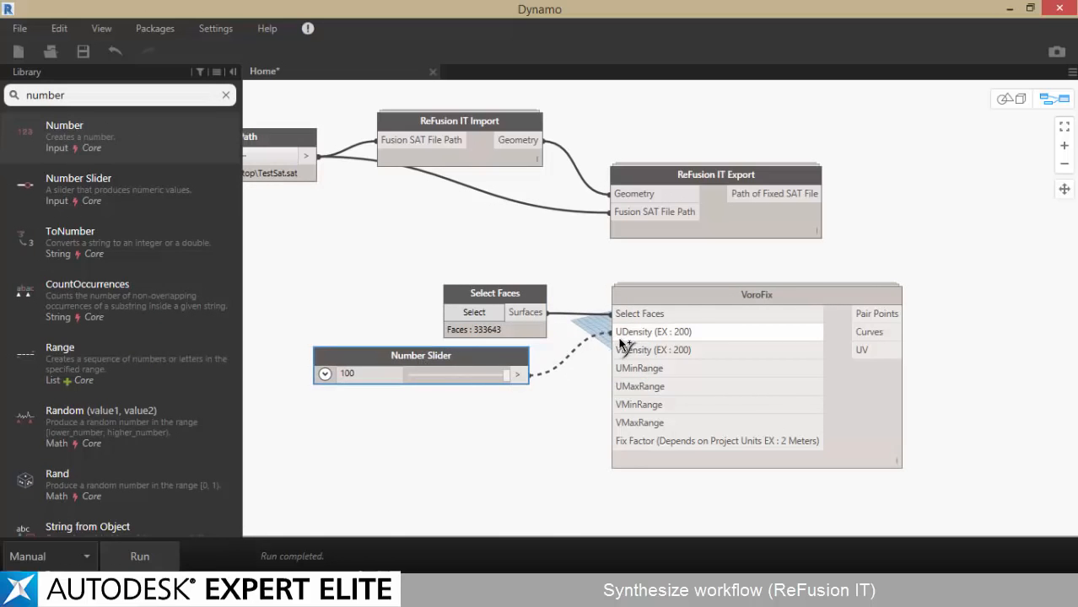
click(623, 335)
click(517, 373)
click(613, 350)
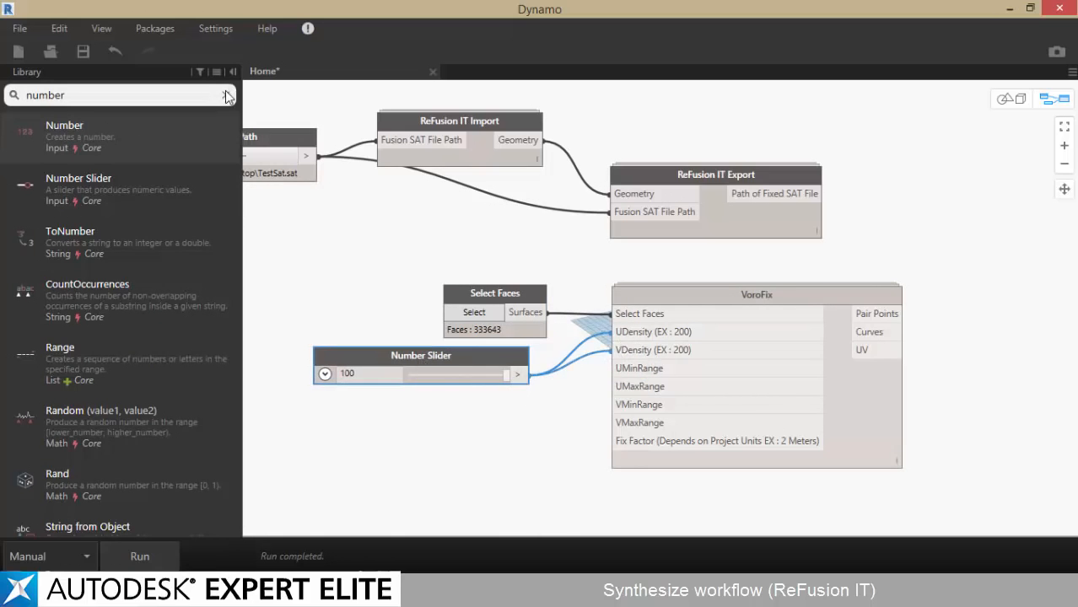
Add a Number node set to 2 and connect its output to VoroFix's Fix Factor input
click(133, 146)
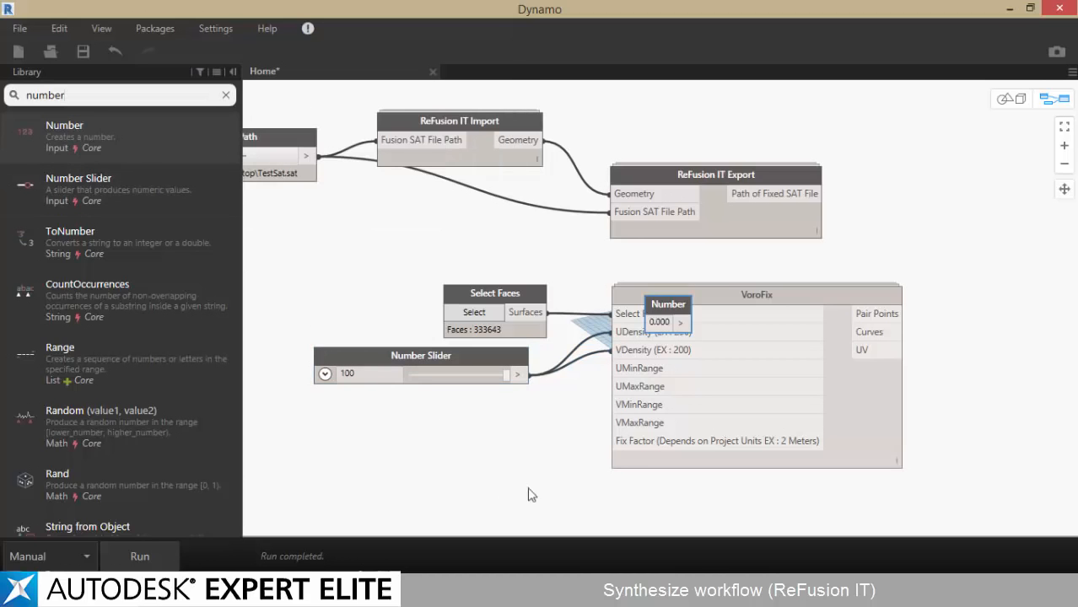
click(662, 319)
text(2)
drag(663, 313, 476, 442)
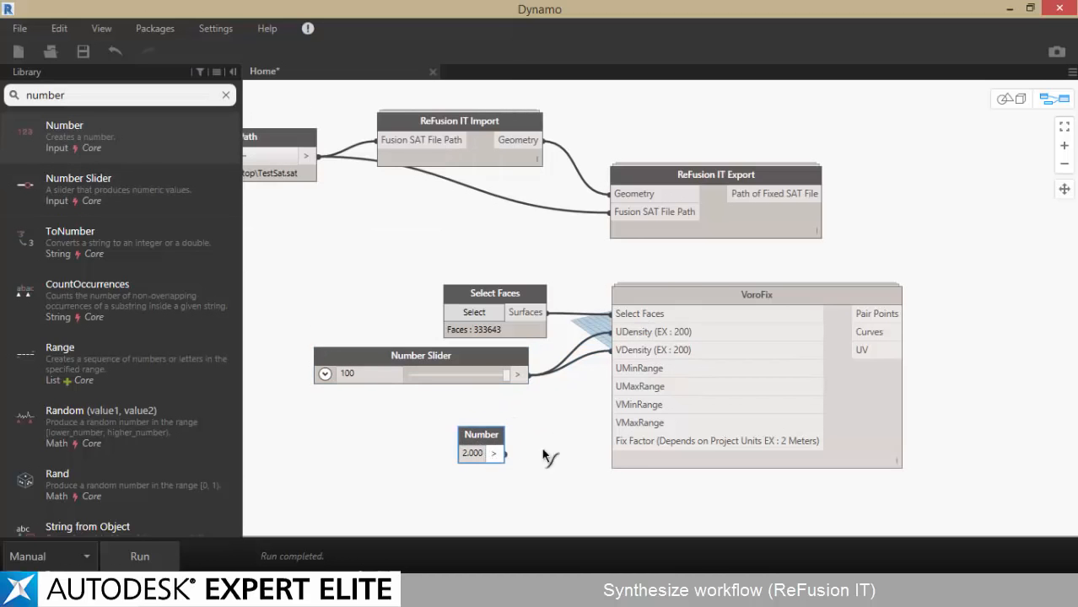
click(664, 441)
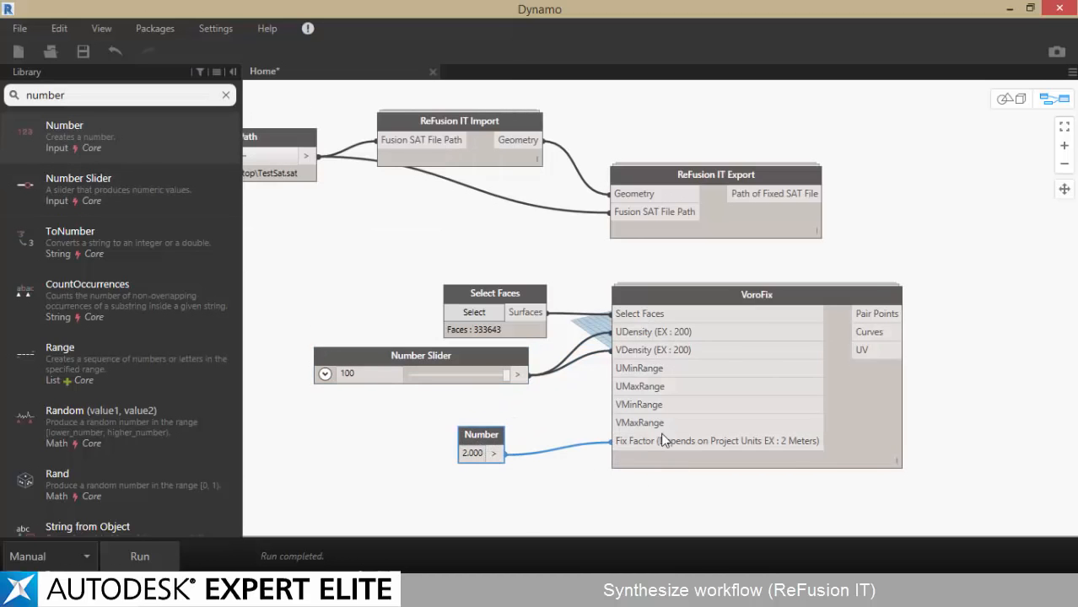
Run the graph, inspect the Voronoi pattern in Dynamo's 3D preview and on the bridge face in Revit, and return to Dynamo
click(152, 556)
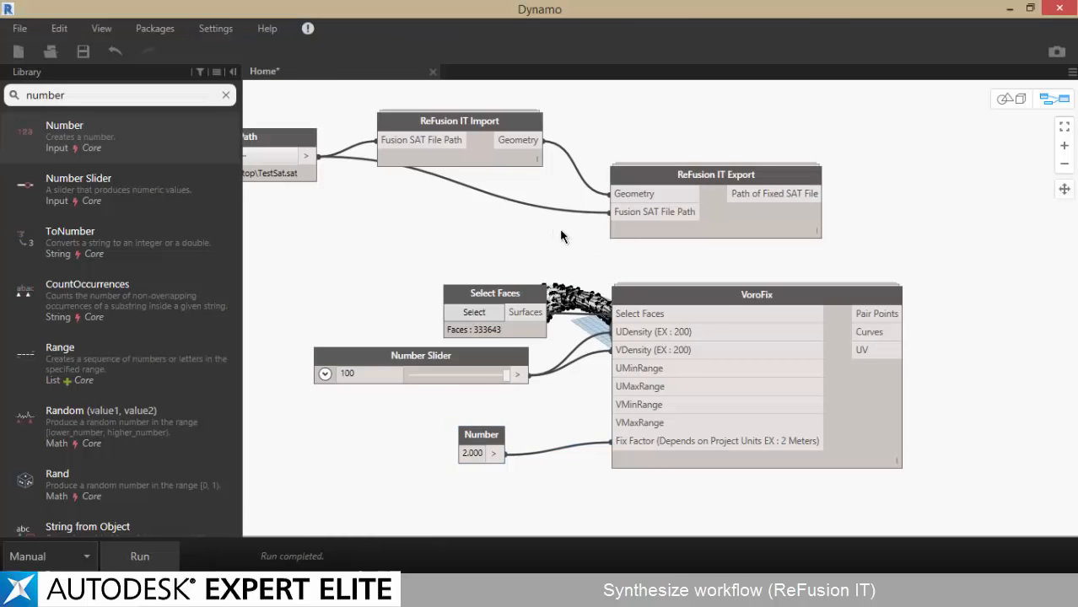
key(ctrl+b)
scroll(666, 321, up, 5)
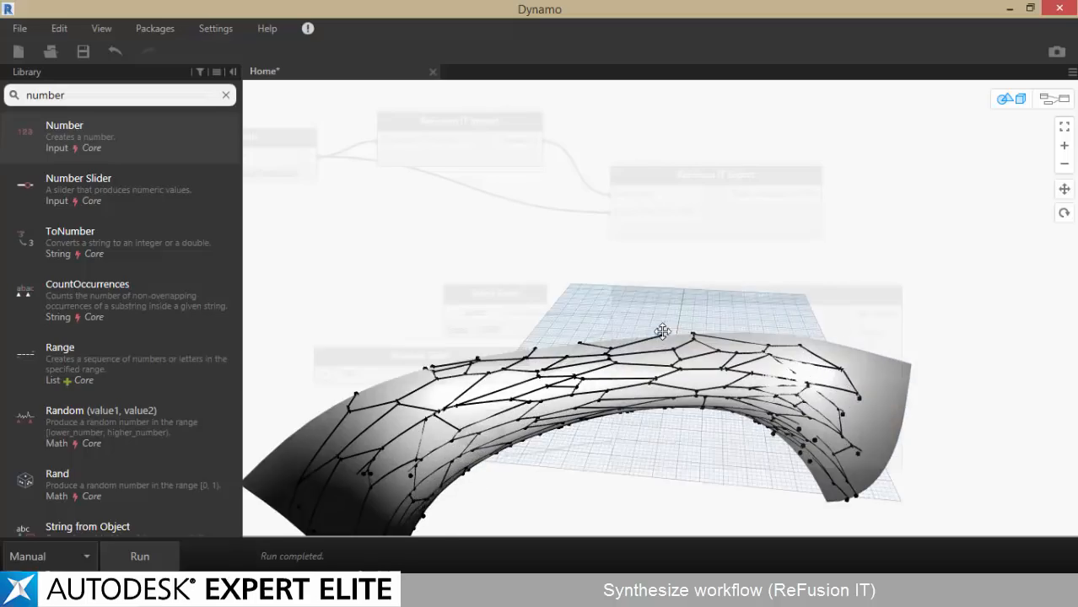
key(ctrl+b)
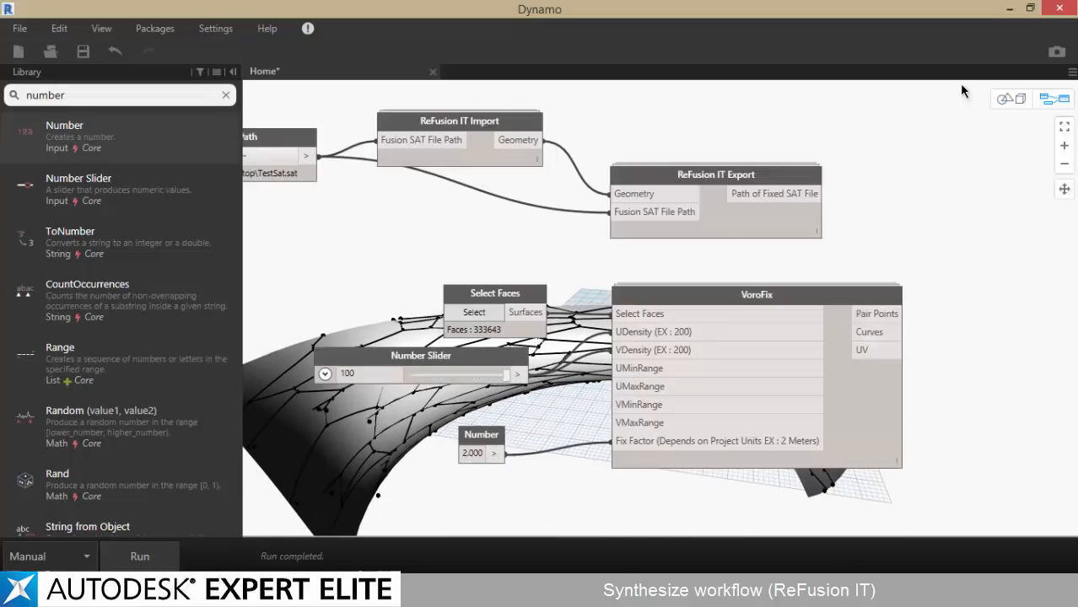
click(1010, 9)
shift+middle_drag(738, 156, 91, 549)
mouse_move(188, 591)
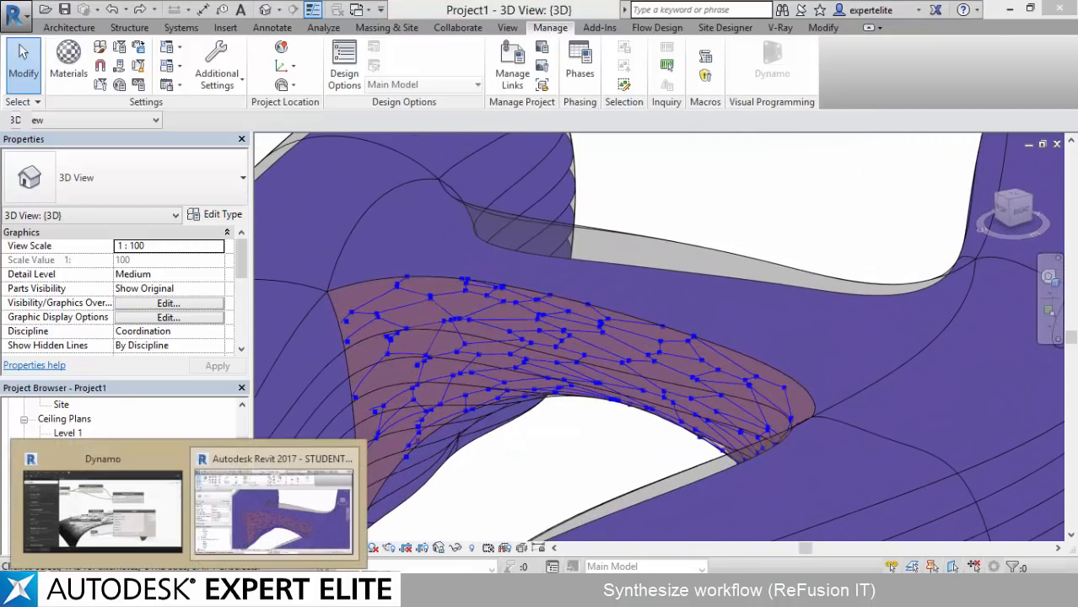
click(127, 519)
middle_drag(365, 229, 389, 233)
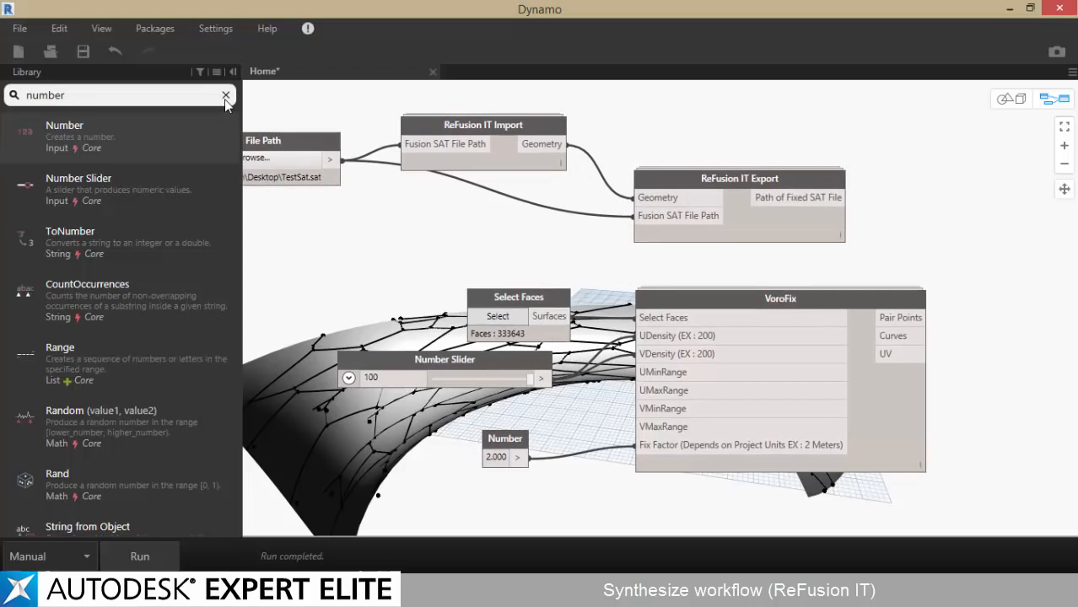
click(225, 95)
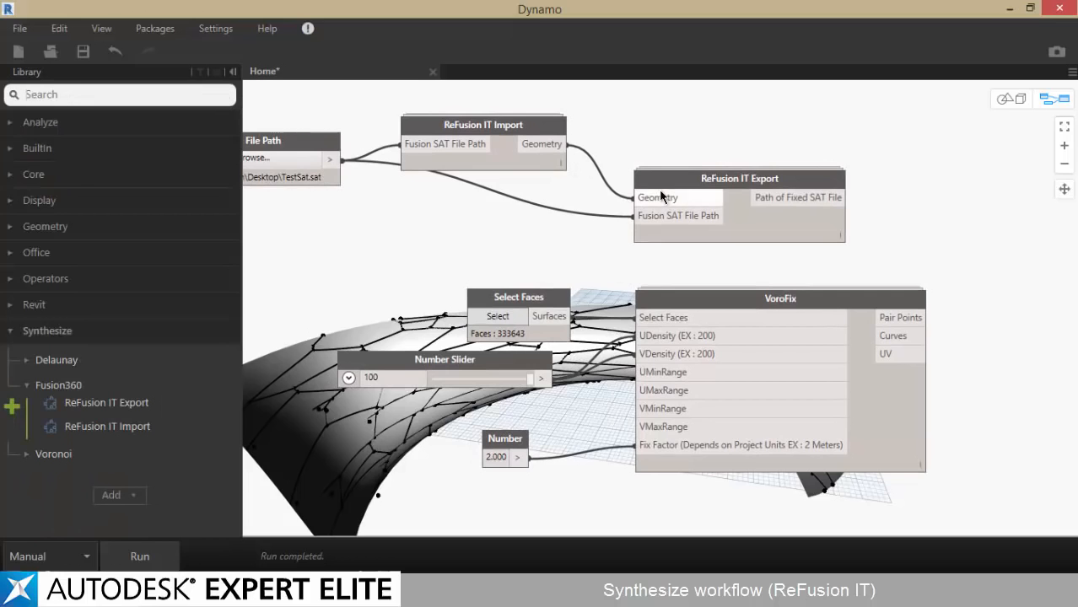
middle_drag(467, 227, 483, 218)
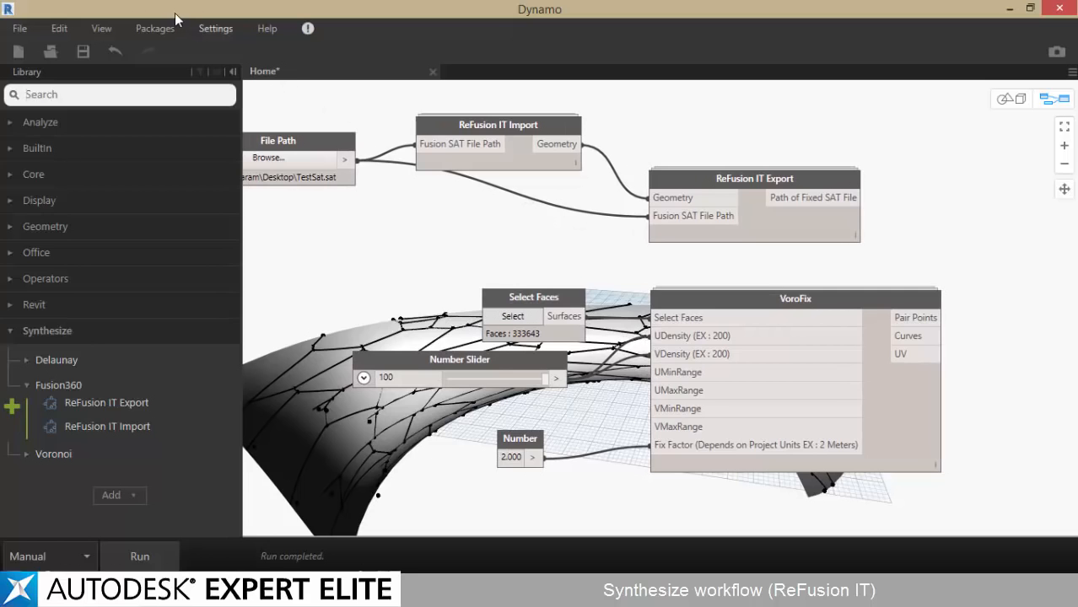
click(146, 27)
click(202, 29)
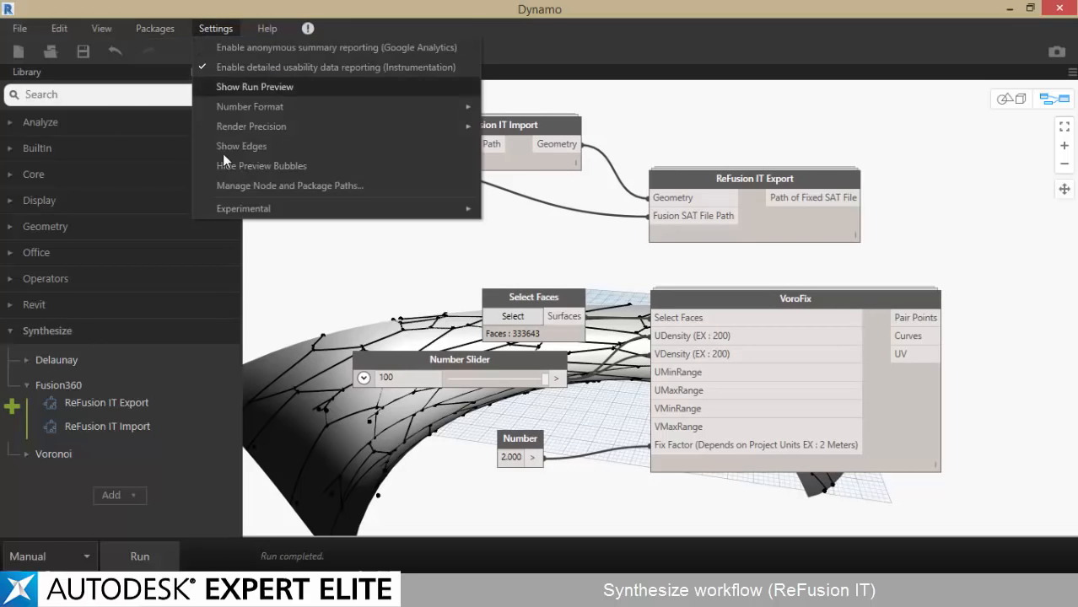
mouse_move(409, 211)
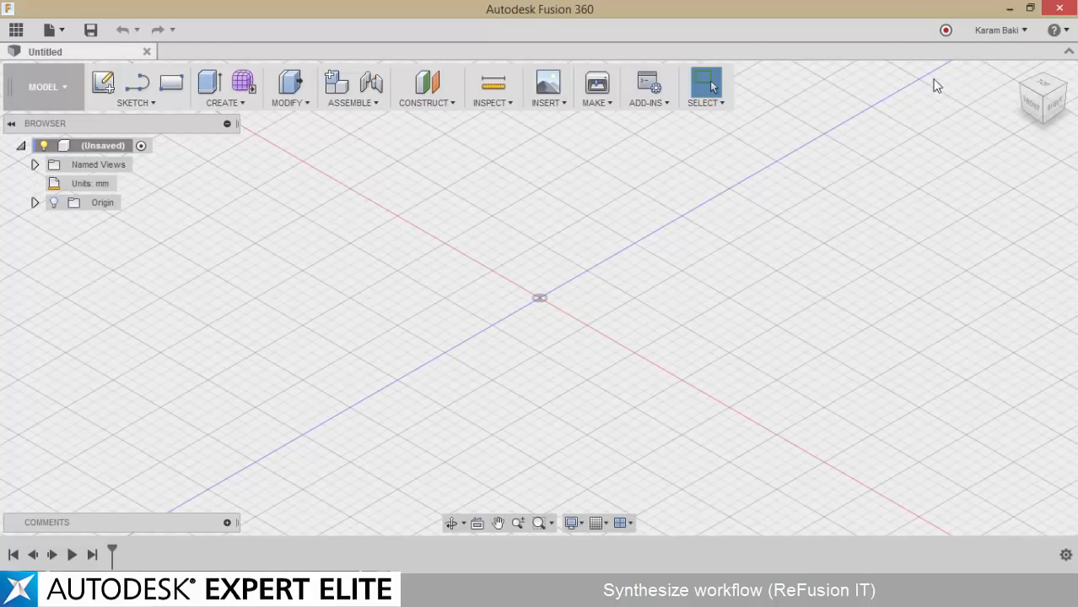
Review the Synthesize Toolkit workflow diagram in the browser, following the Z Up and Y Up branches from SAT export to mass modification
click(1008, 36)
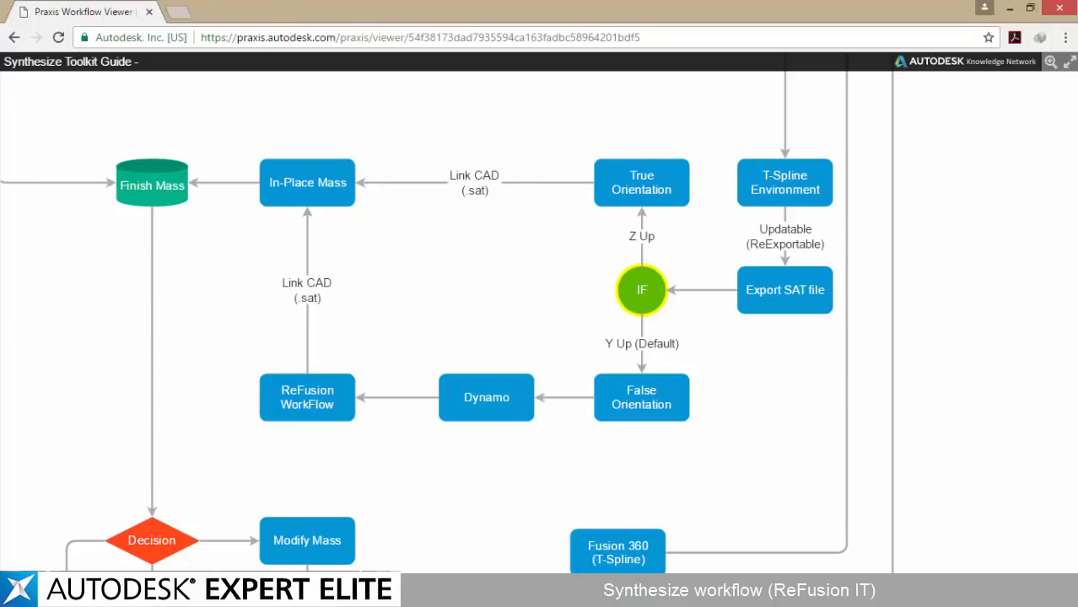
drag(527, 244, 581, 253)
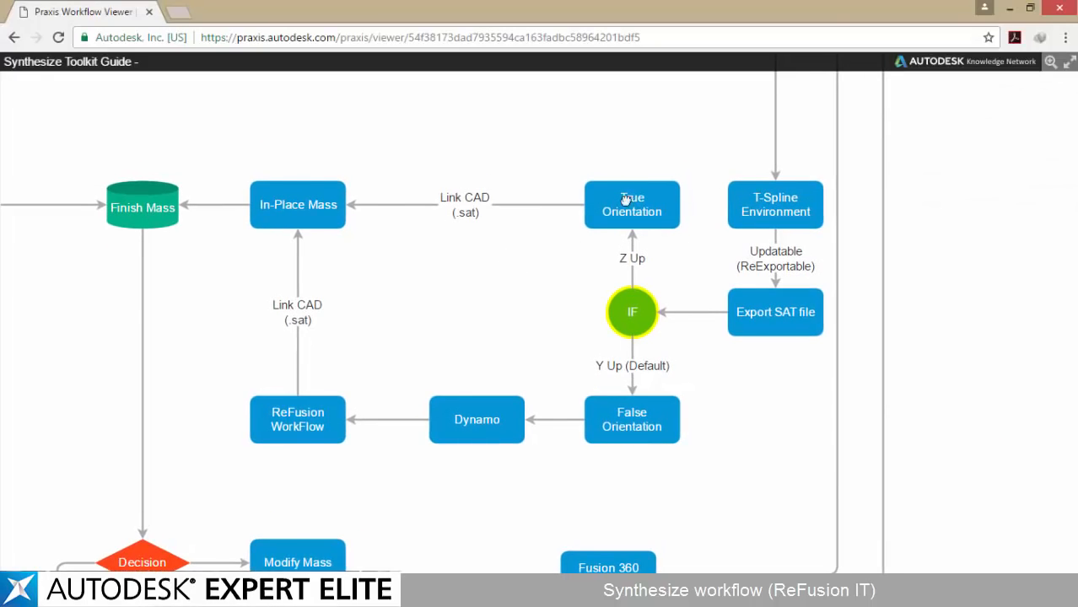
drag(626, 200, 740, 444)
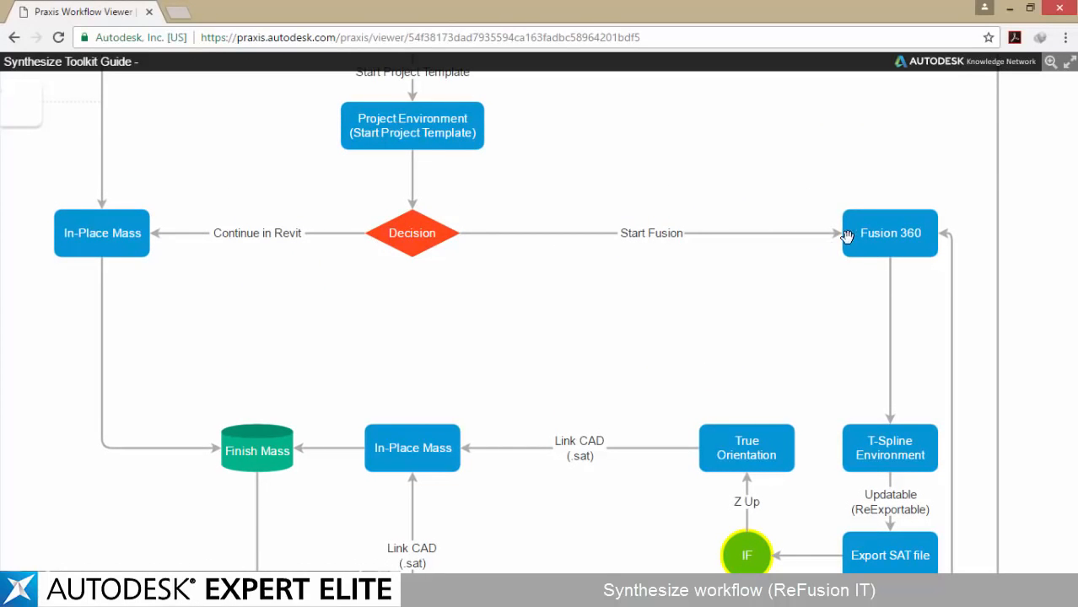
drag(862, 314, 796, 154)
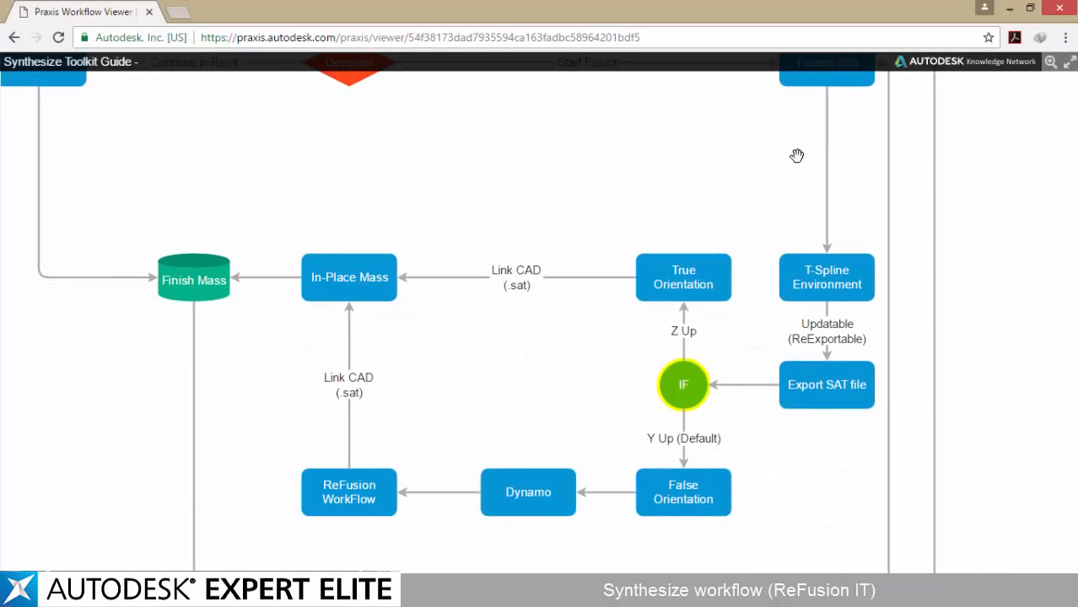
drag(770, 268, 762, 232)
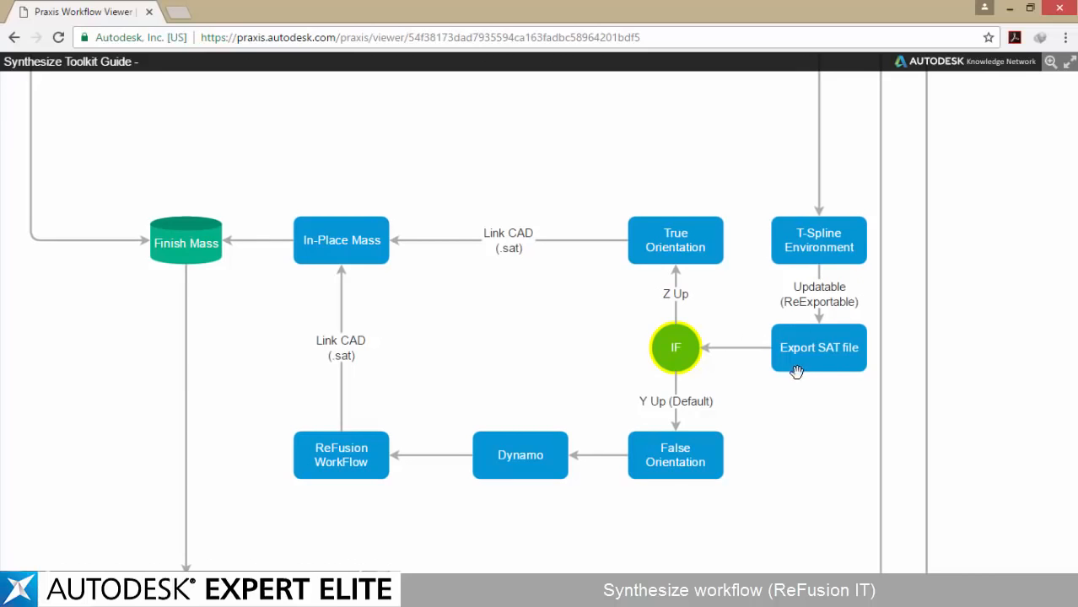
drag(737, 358, 794, 356)
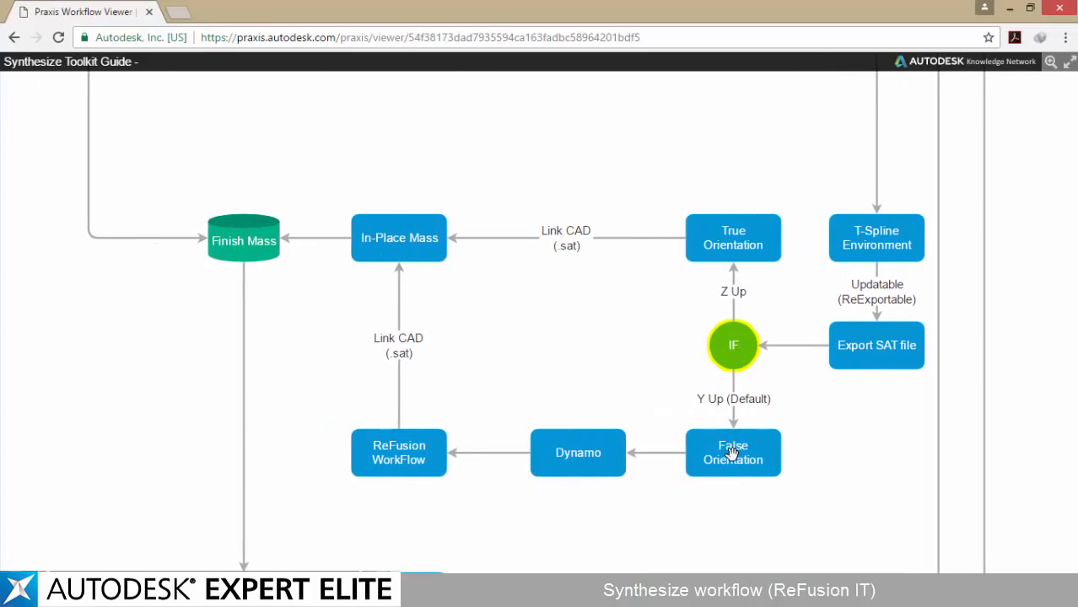
drag(437, 497, 496, 493)
drag(432, 284, 506, 289)
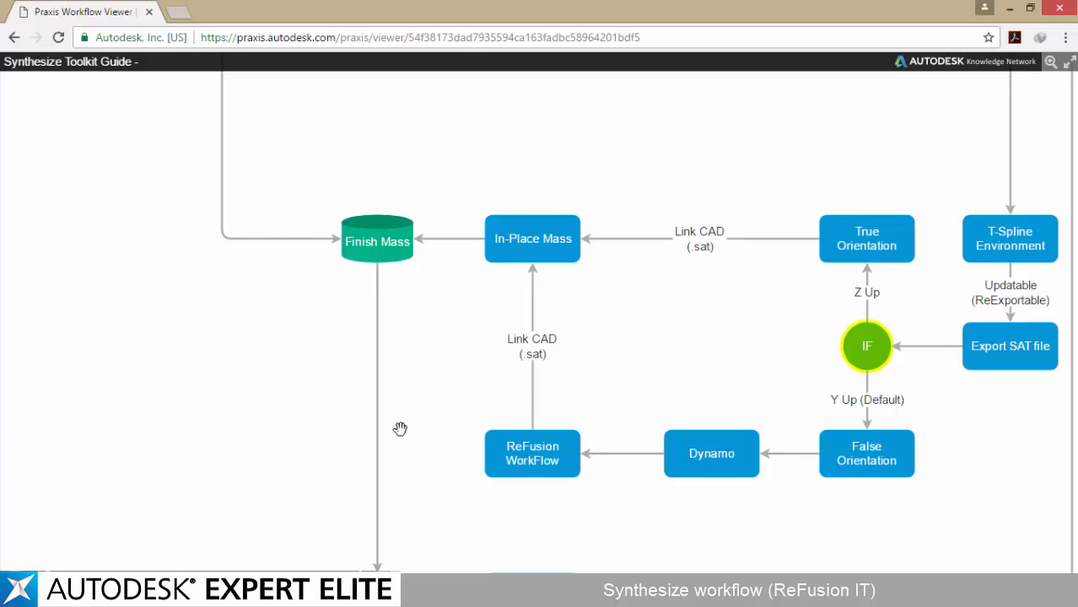
drag(415, 415, 435, 119)
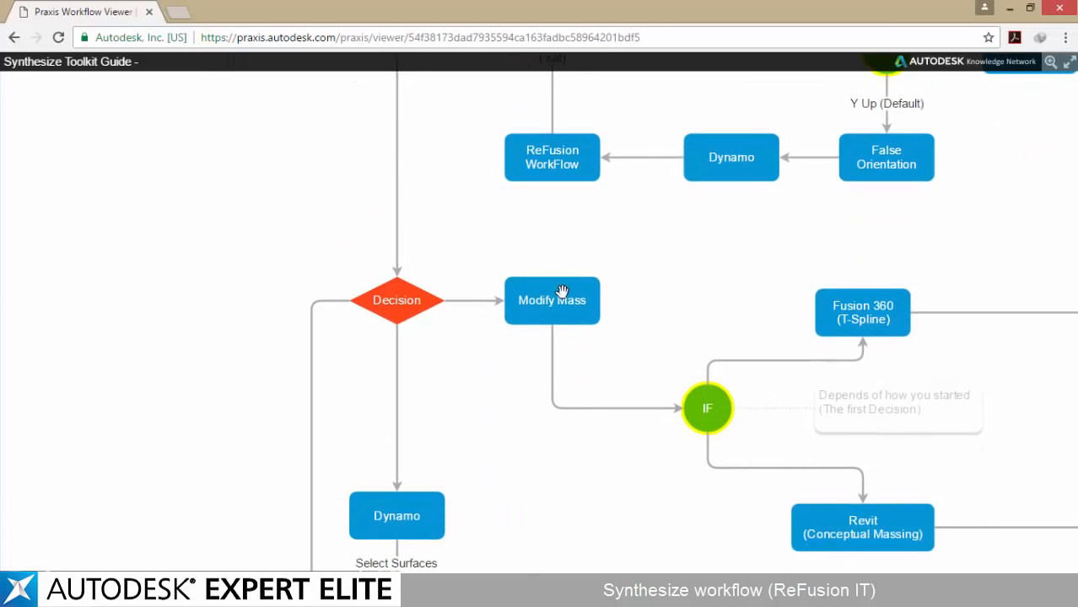
drag(540, 291, 426, 259)
drag(561, 249, 55, 371)
drag(473, 103, 472, 505)
drag(422, 230, 514, 216)
drag(609, 252, 530, 271)
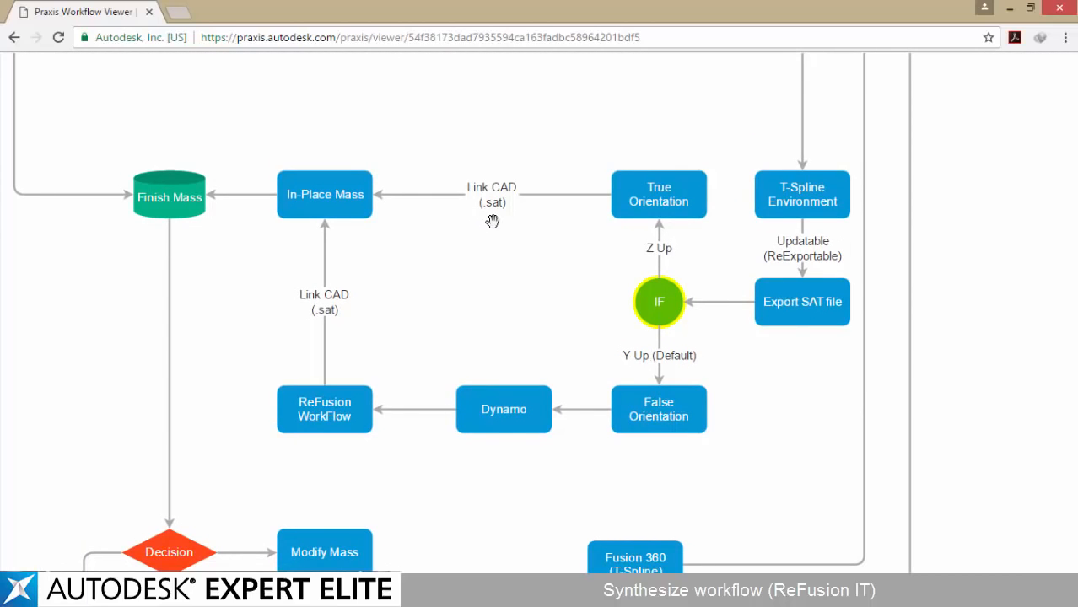
drag(492, 221, 392, 272)
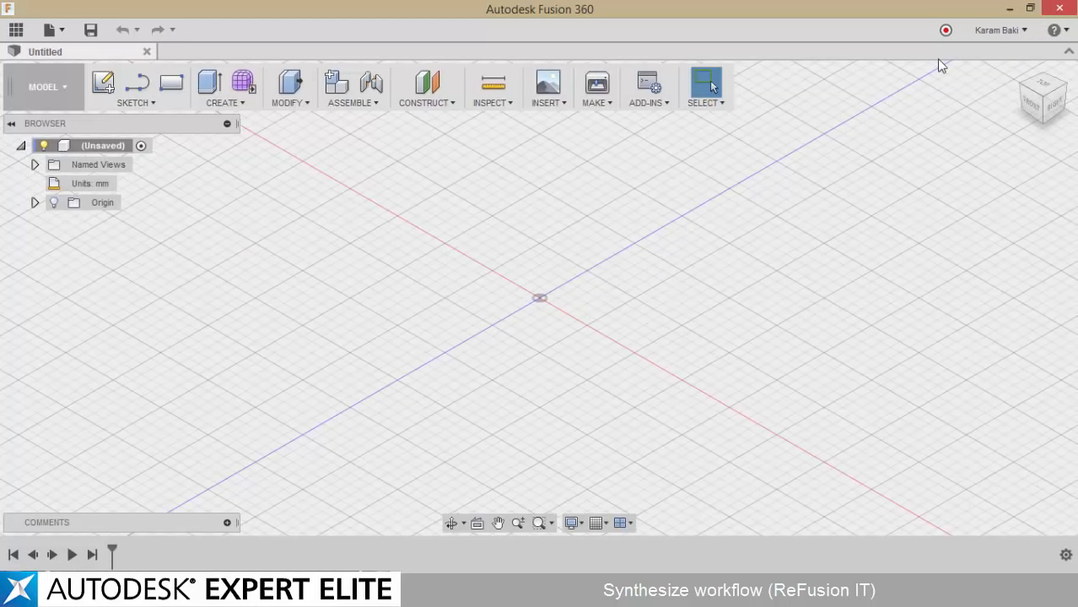
In Fusion 360's preferences, set the default modeling orientation to Z up
click(998, 36)
click(1004, 71)
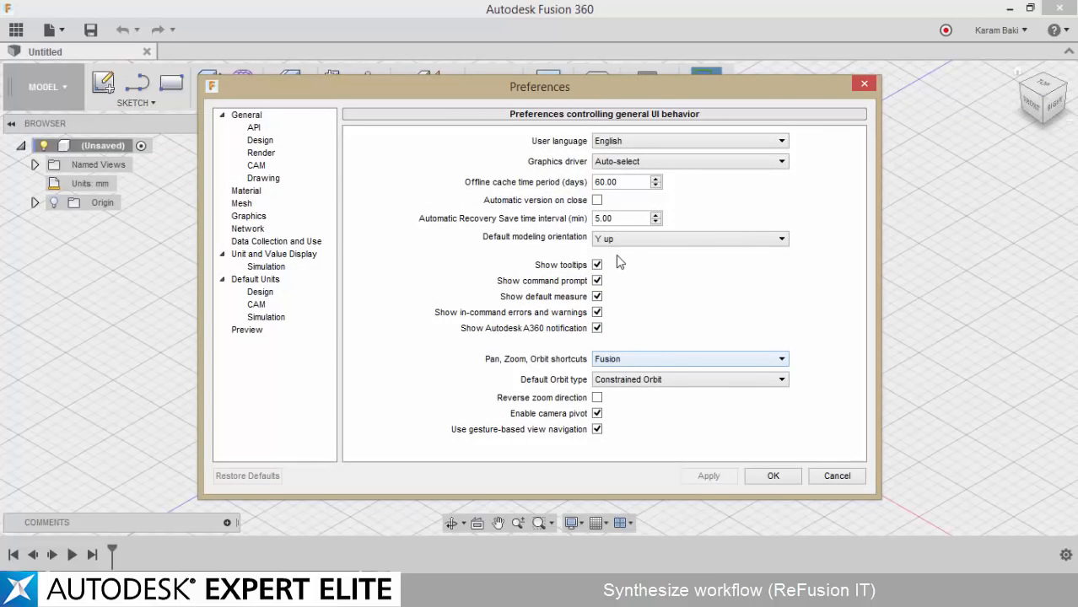
click(598, 241)
click(604, 263)
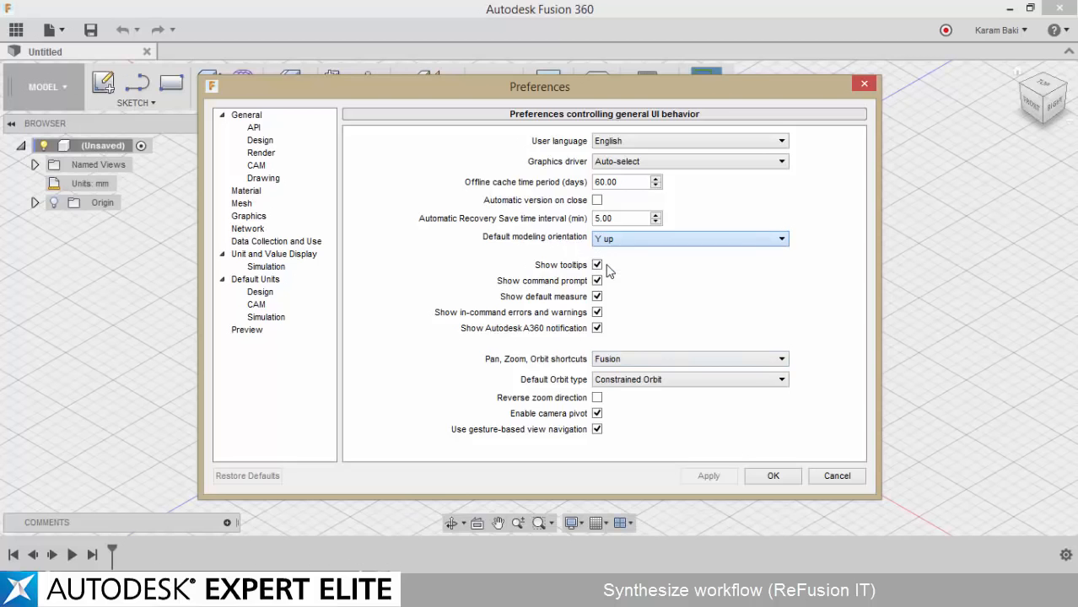
click(754, 477)
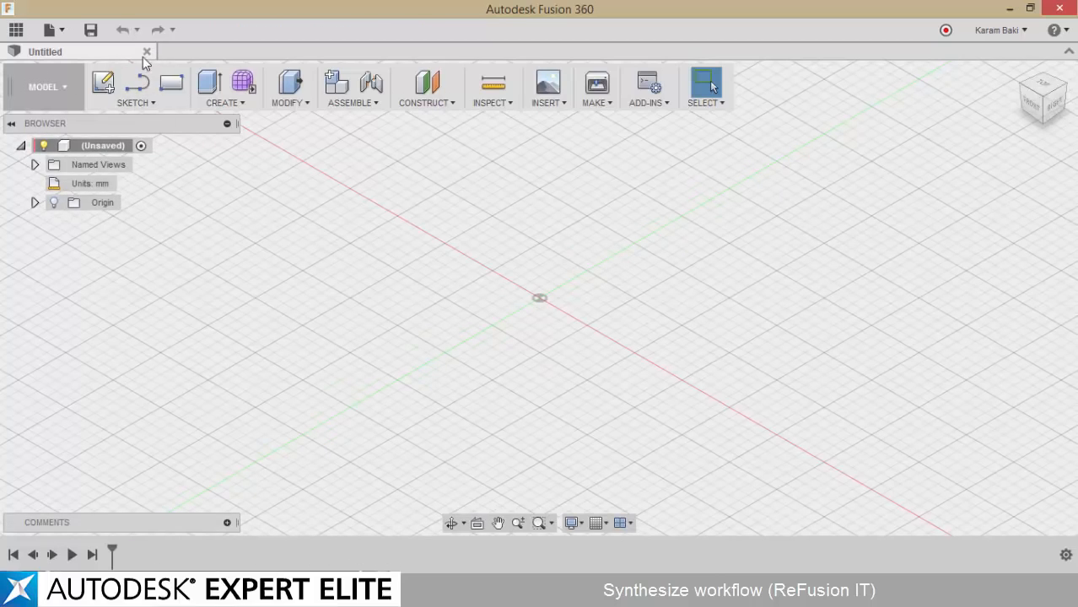
Change the design's active units to Meter
click(125, 183)
click(966, 227)
click(971, 277)
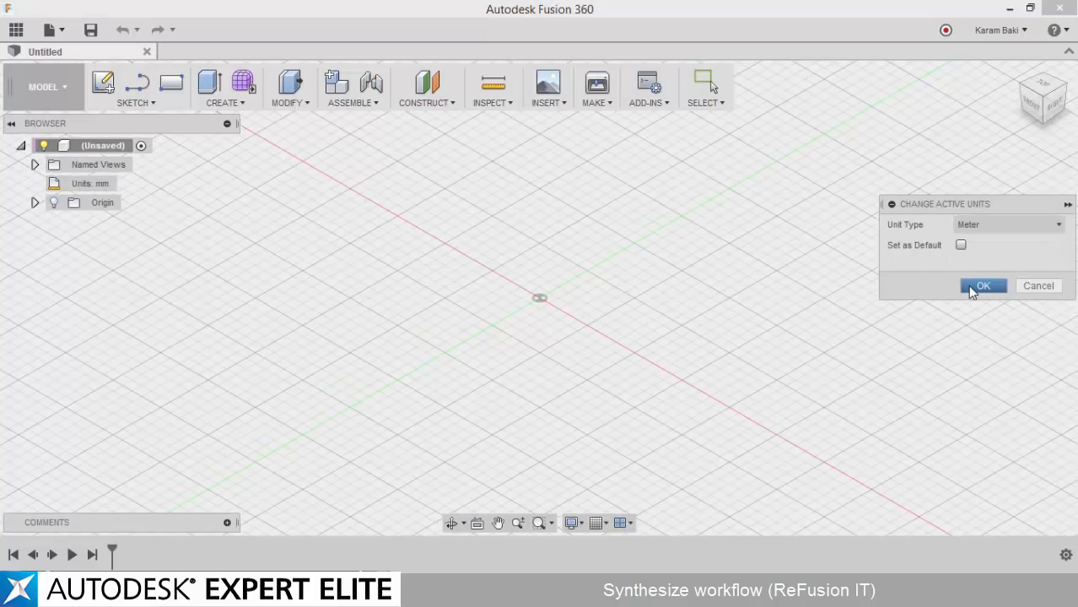
click(980, 286)
Show the origin planes and axes, and create a new T-Spline form
click(53, 202)
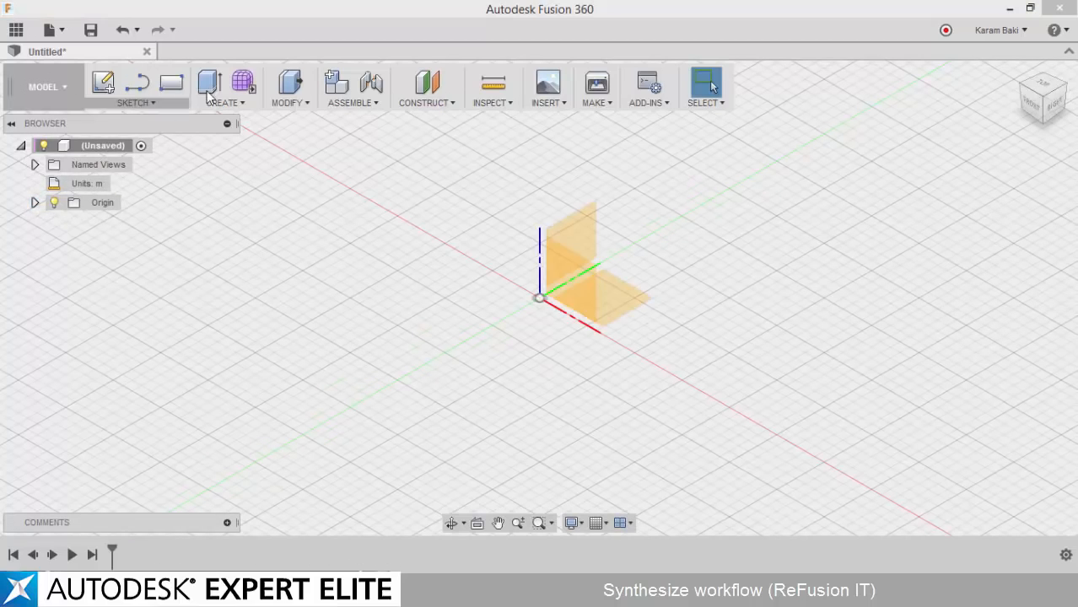
click(243, 83)
click(600, 327)
click(111, 83)
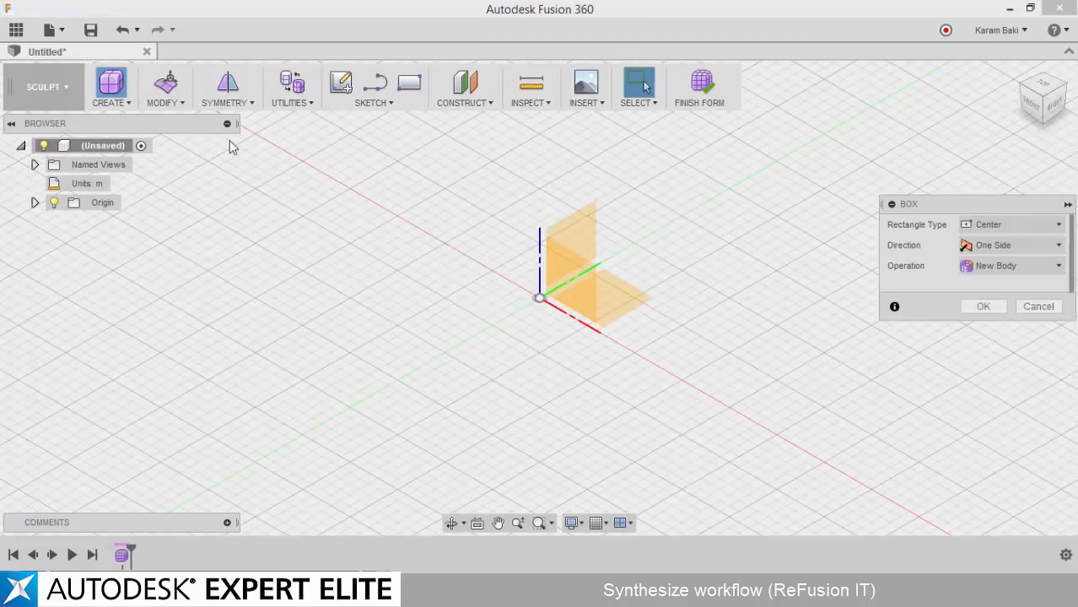
click(617, 317)
click(540, 299)
scroll(467, 428, down, 3)
middle_drag(467, 428, 512, 189)
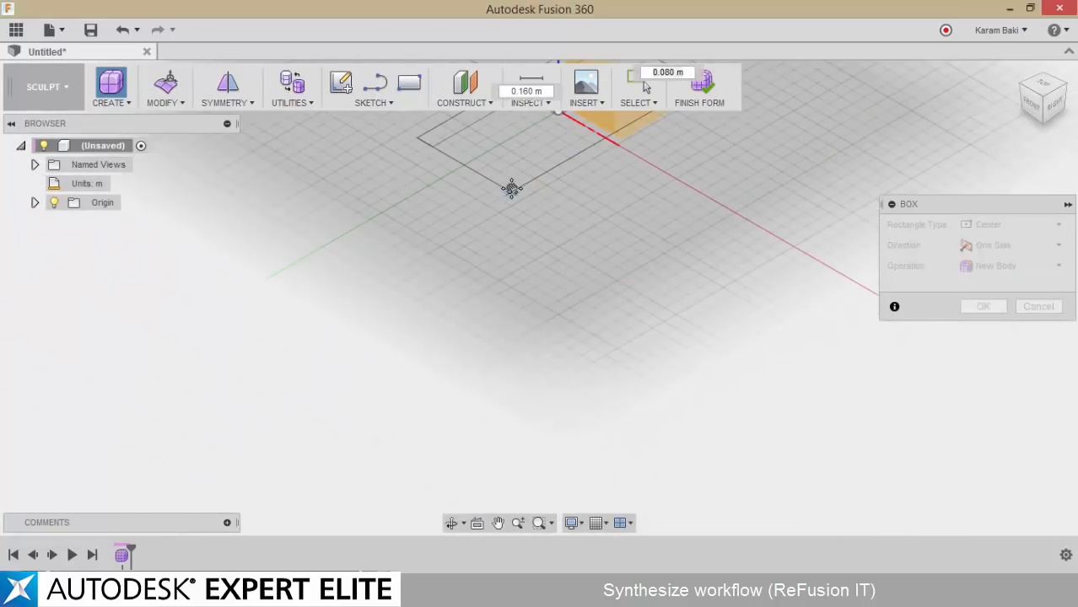
scroll(511, 189, down, 2)
middle_drag(421, 318, 384, 516)
click(397, 518)
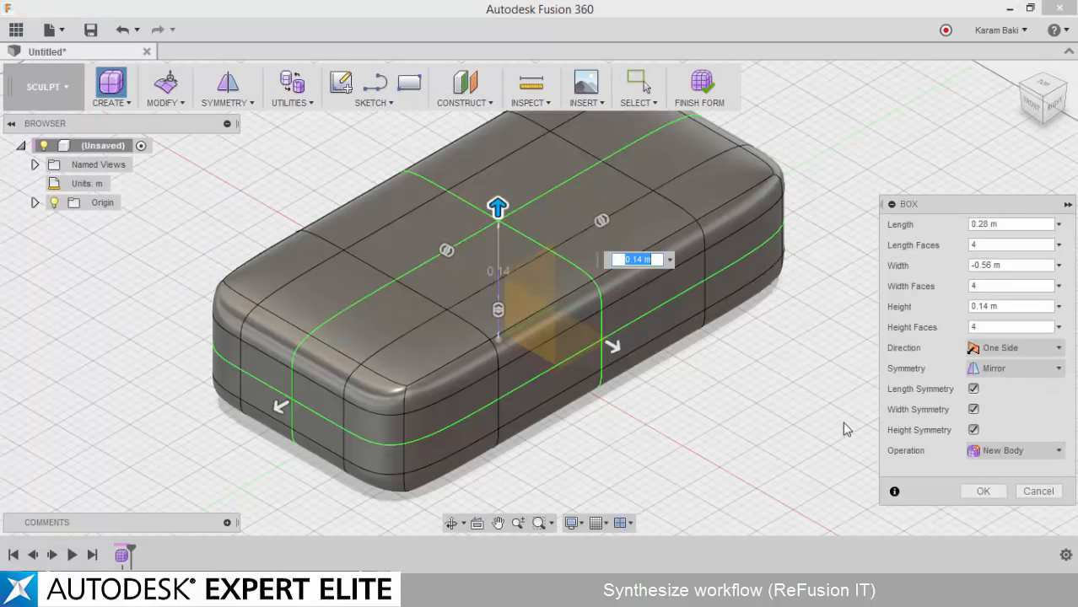
key(Escape)
Start a T-Spline box centred on the origin on the ground plane, with a base of about 30 by 50 m
click(112, 84)
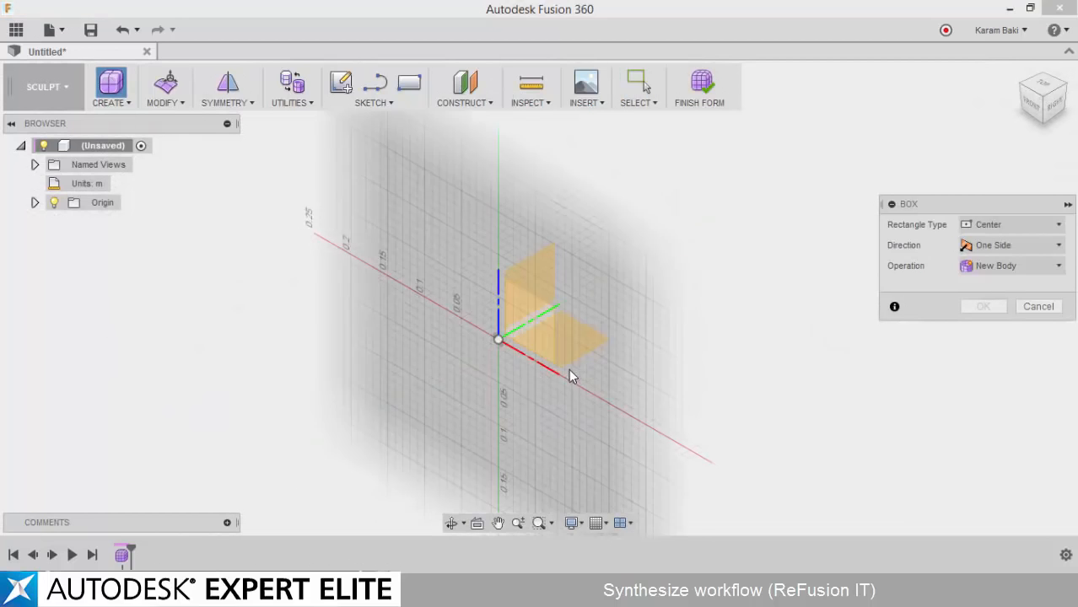
click(498, 340)
scroll(465, 402, down, 2)
middle_drag(465, 402, 479, 291)
scroll(479, 291, down, 4)
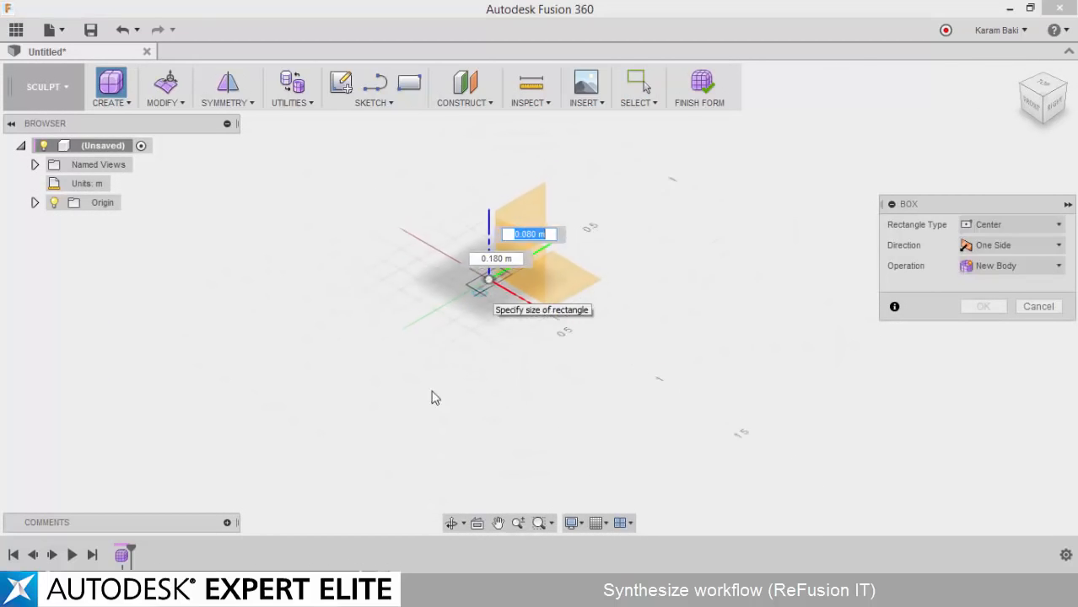
middle_drag(426, 395, 457, 284)
scroll(458, 276, down, 4)
scroll(426, 377, down, 3)
scroll(397, 445, down, 3)
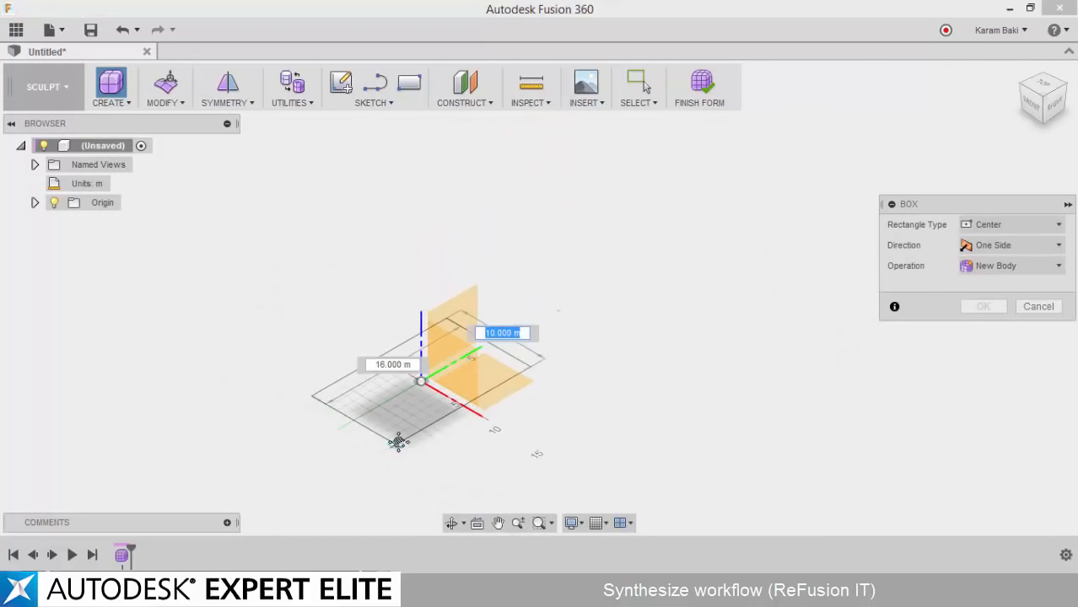
middle_drag(398, 444, 454, 234)
scroll(454, 234, down, 2)
middle_drag(418, 371, 406, 450)
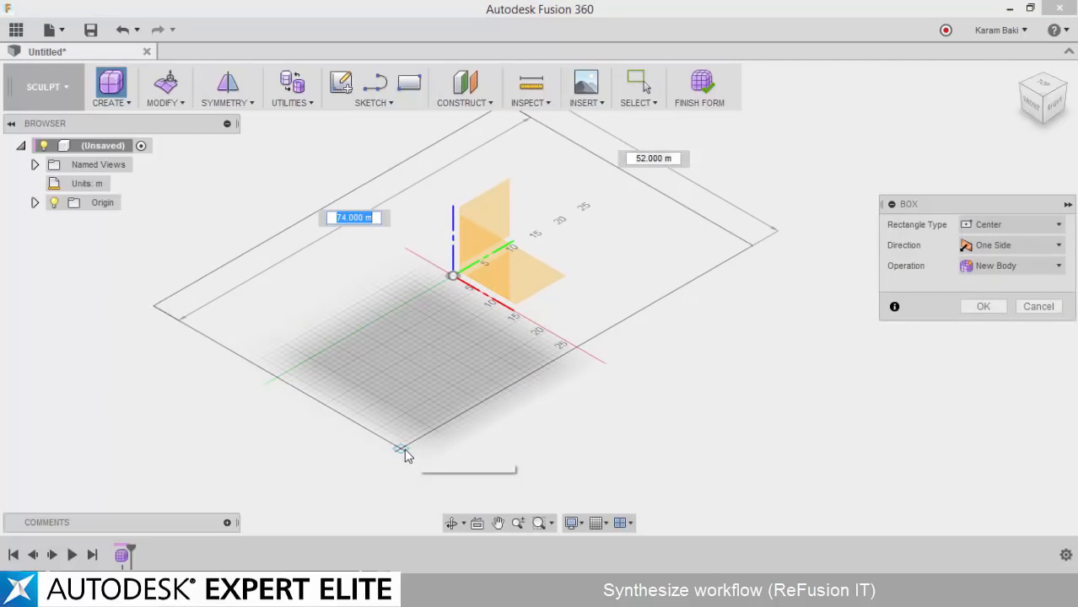
click(410, 388)
Raise the T-Spline box to a height of about 16 m
middle_drag(466, 238, 475, 299)
scroll(460, 249, down, 1)
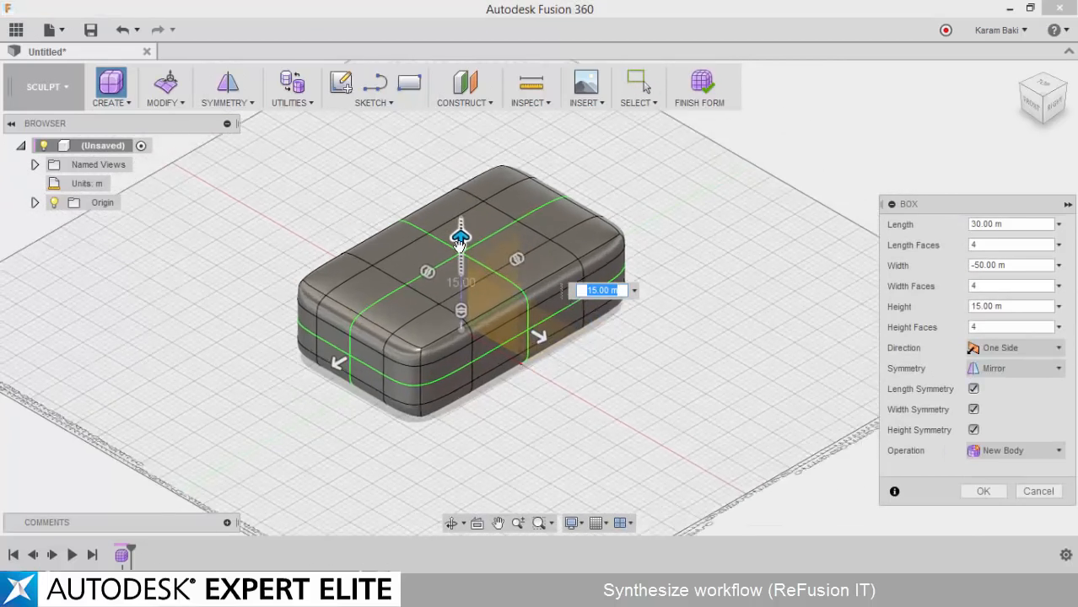
scroll(455, 241, up, 2)
drag(452, 238, 451, 231)
Sculpt the box with Edit Form into a symmetrical form with wavy sides, and scale the whole body vertically by about 1.88
click(166, 82)
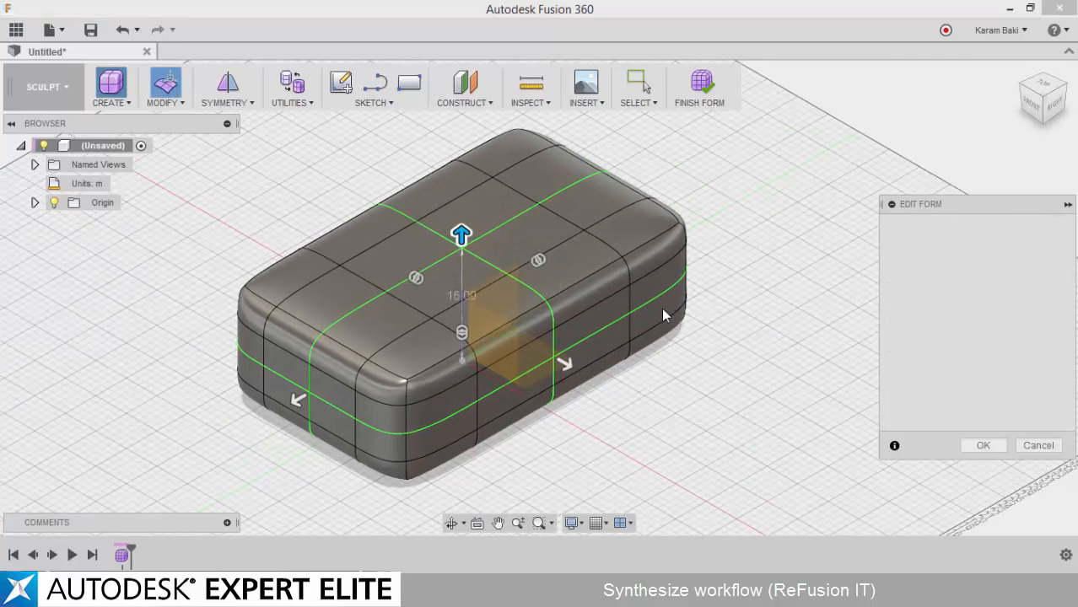
click(635, 291)
drag(637, 297, 735, 351)
drag(709, 290, 710, 205)
shift+middle_drag(505, 380, 580, 335)
shift+middle_drag(411, 301, 354, 258)
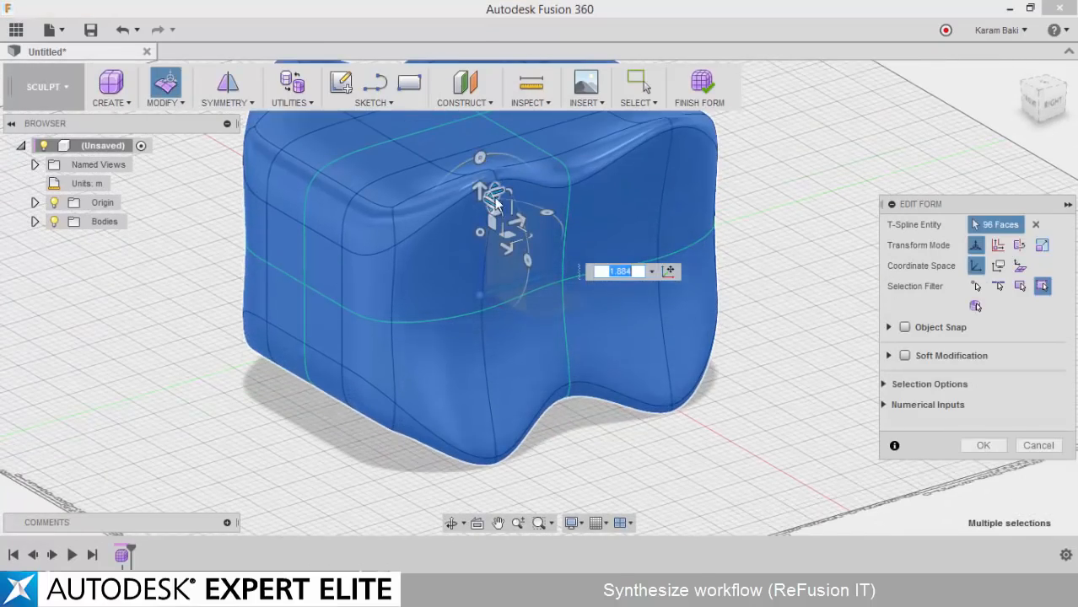
shift+middle_drag(777, 305, 790, 334)
click(985, 447)
Offset a construction plane about 57 m along the X axis from the origin's vertical plane, and finish the form
shift+middle_drag(979, 444, 852, 428)
shift+middle_drag(545, 176, 491, 207)
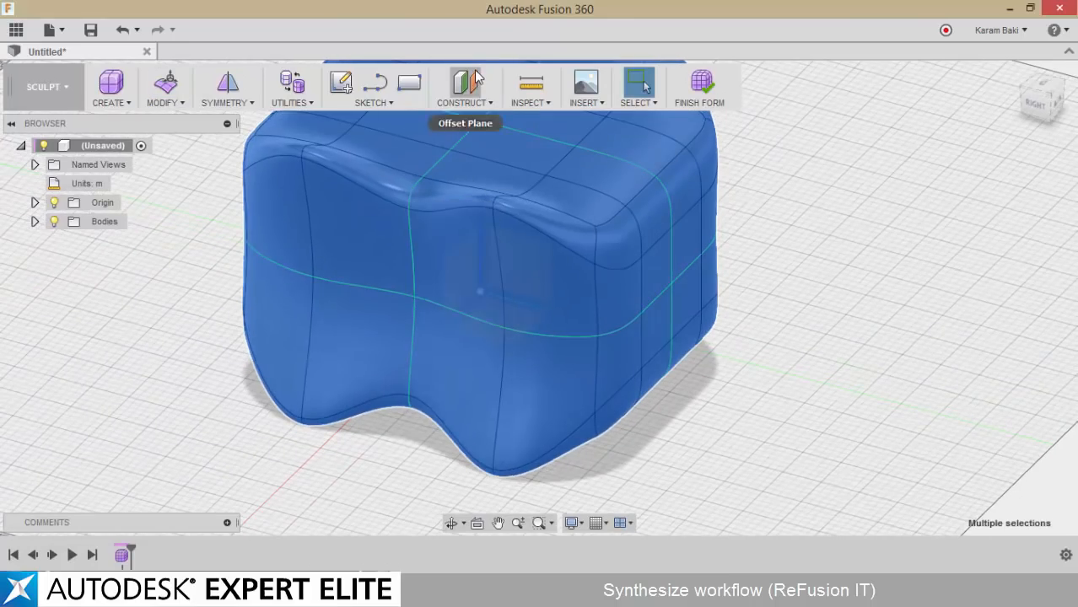
click(465, 82)
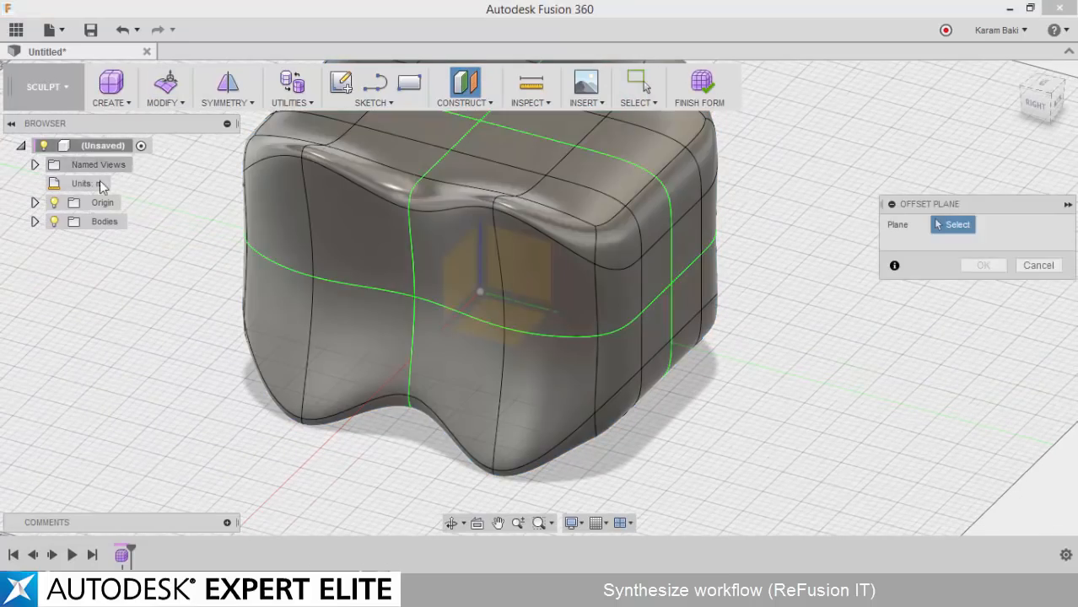
scroll(453, 245, down, 3)
click(496, 253)
drag(469, 288, 276, 440)
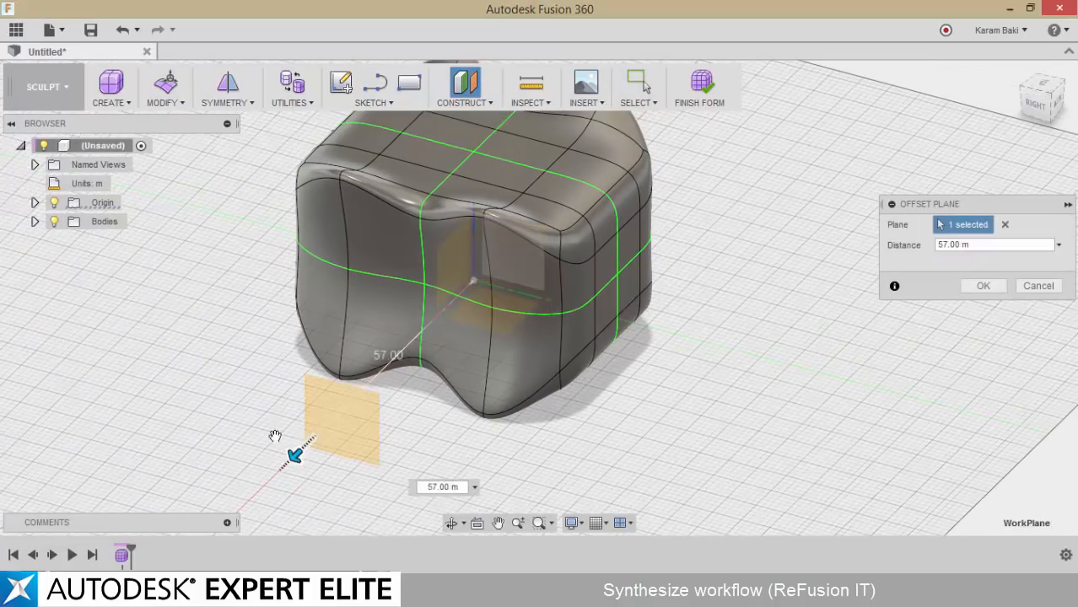
click(984, 265)
click(697, 82)
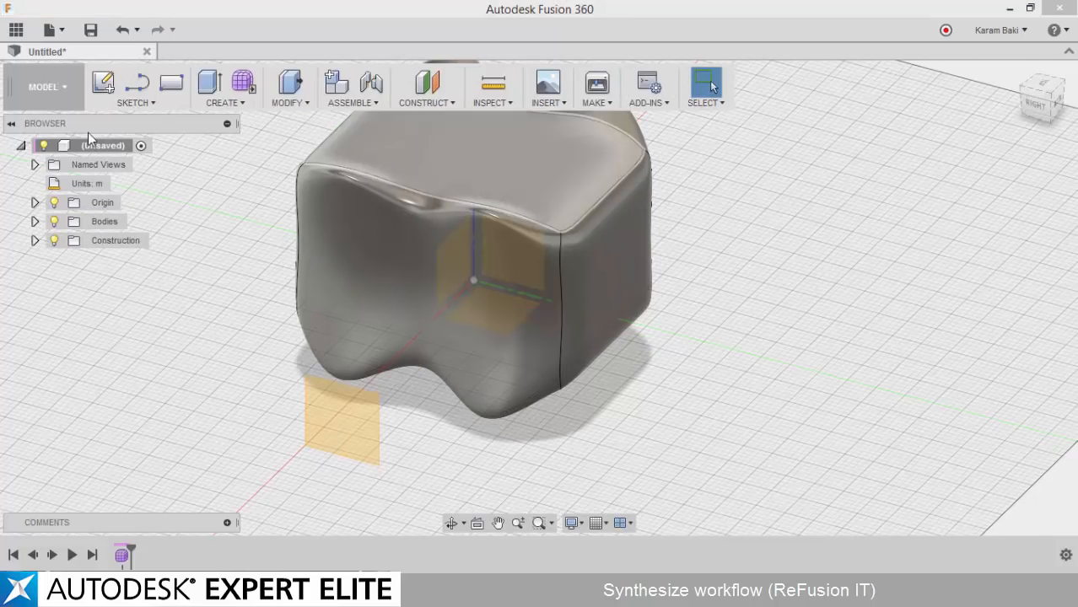
Draw a solid box on the offset plane below ground level and extend it through the form to cut away its lower half
click(213, 105)
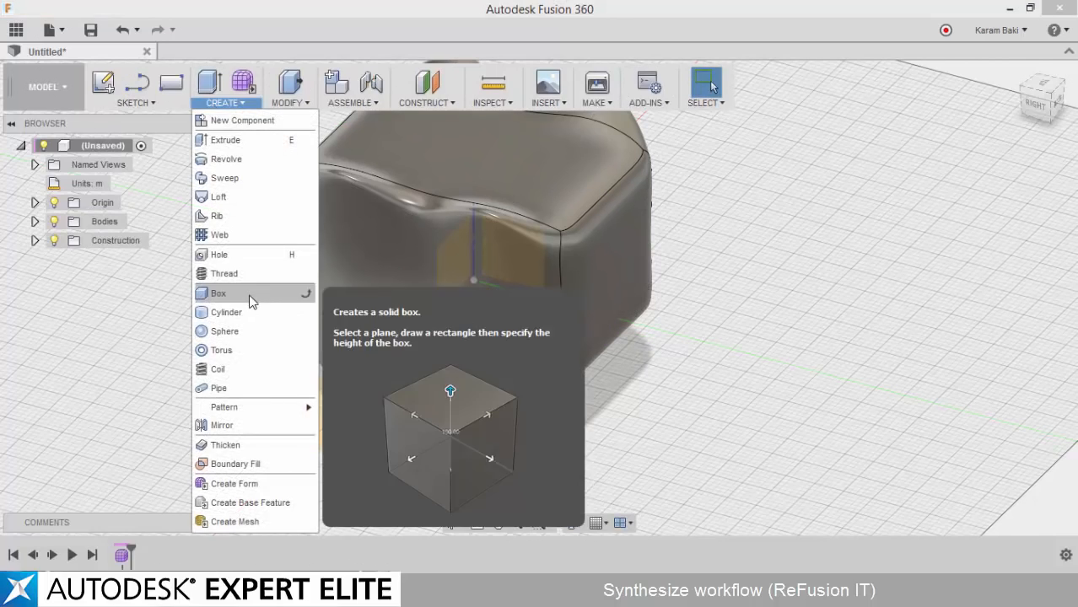
click(251, 293)
click(326, 431)
middle_drag(297, 453, 567, 256)
scroll(567, 258, down, 3)
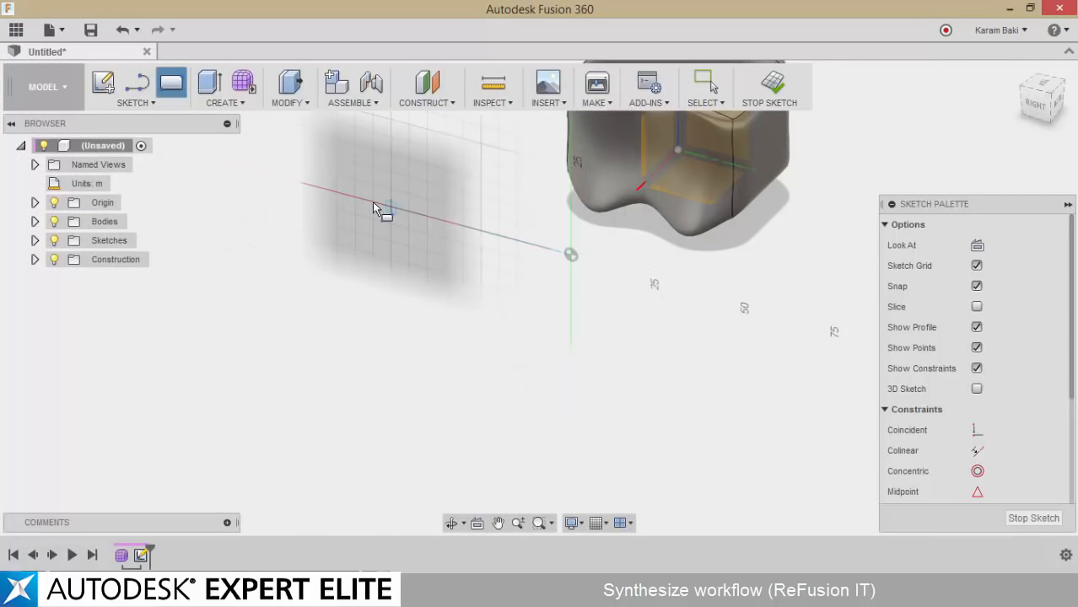
click(373, 204)
click(743, 473)
drag(548, 353, 818, 93)
click(980, 368)
middle_drag(723, 388, 662, 439)
scroll(684, 230, up, 3)
shift+middle_drag(729, 214, 687, 387)
shift+middle_drag(785, 257, 675, 325)
click(1005, 36)
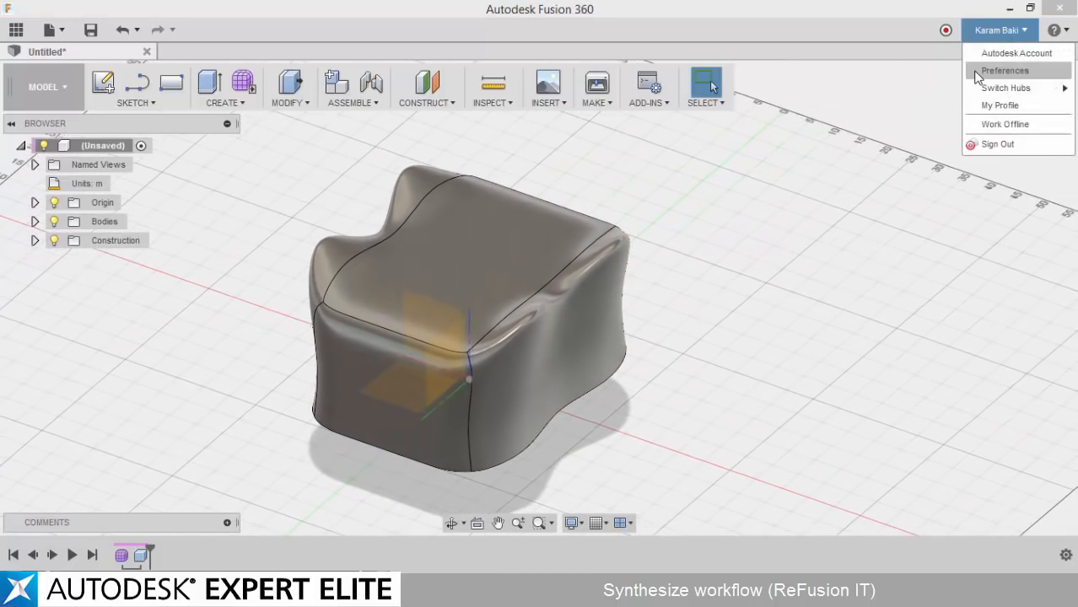
click(979, 72)
key(Escape)
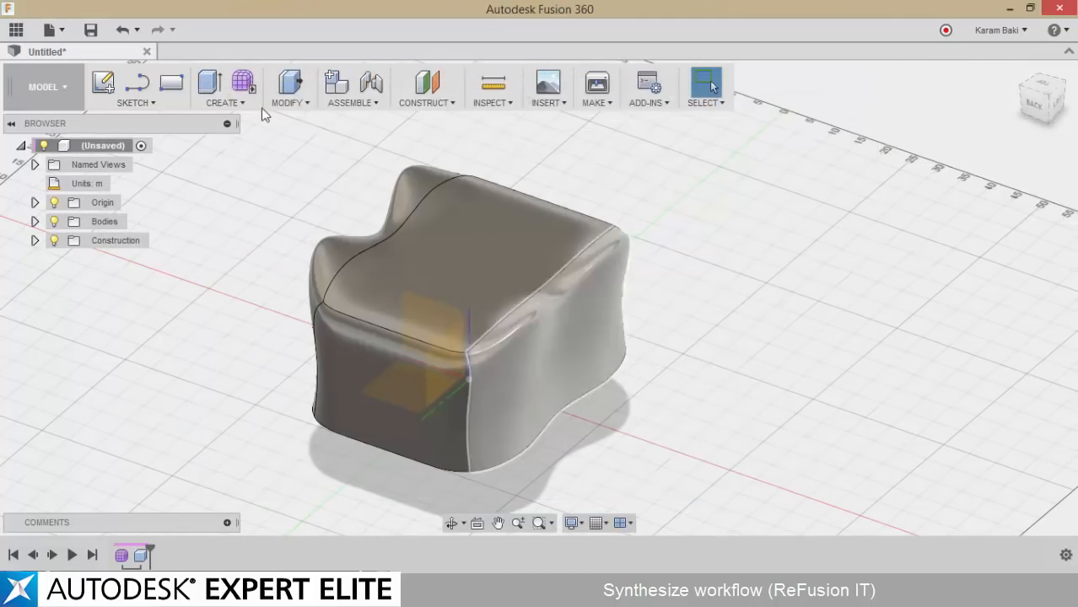
Export the design to the desktop as a SAT file named ZUpTest
click(57, 34)
click(67, 195)
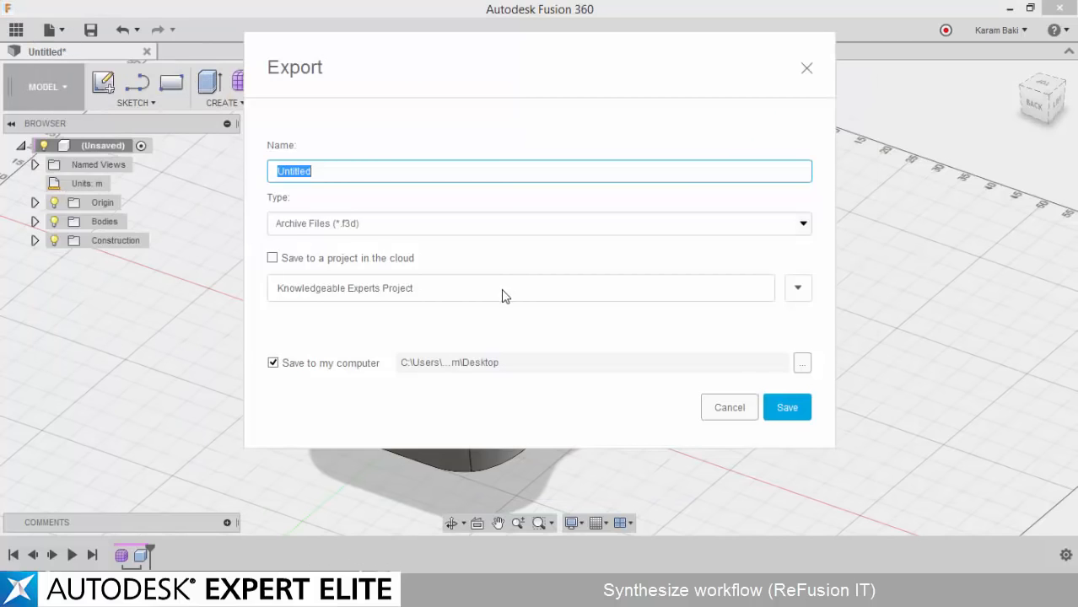
text(Tes)
key(BackSpace)
key(BackSpace)
key(BackSpace)
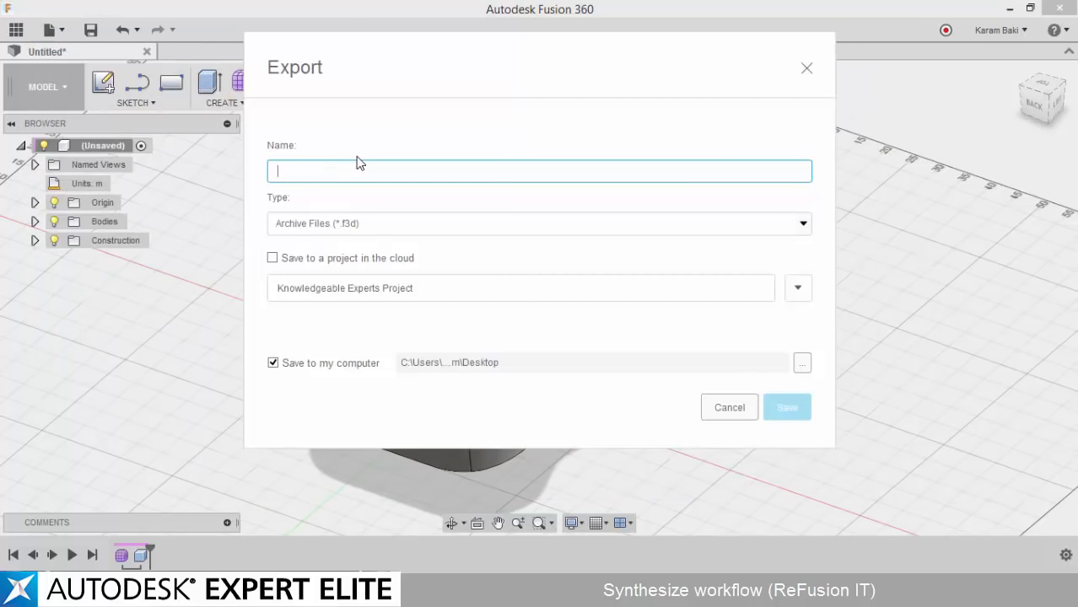
text(ZUpTest)
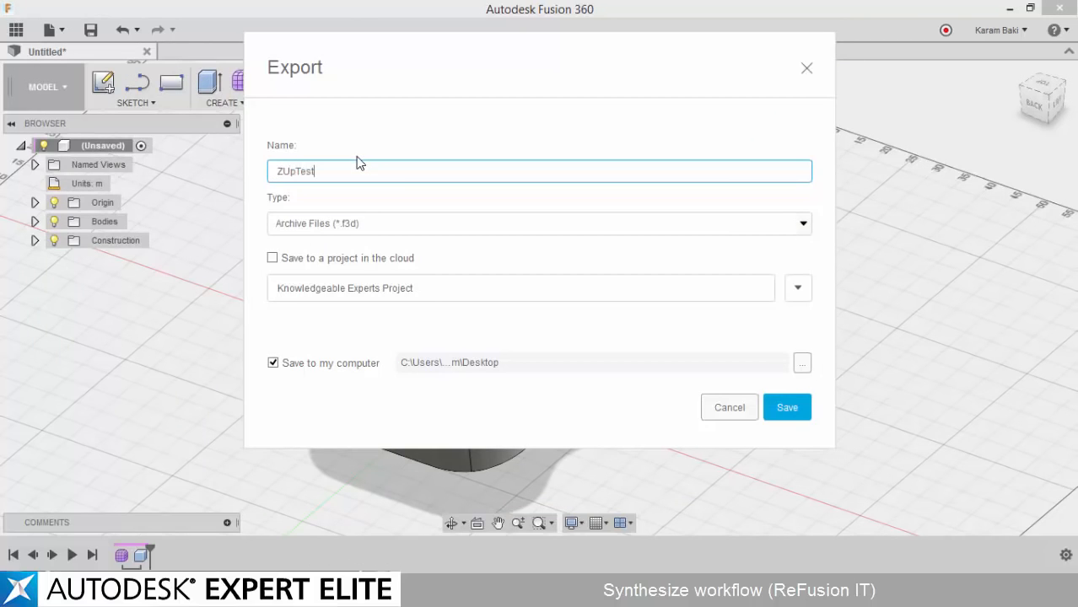
click(463, 226)
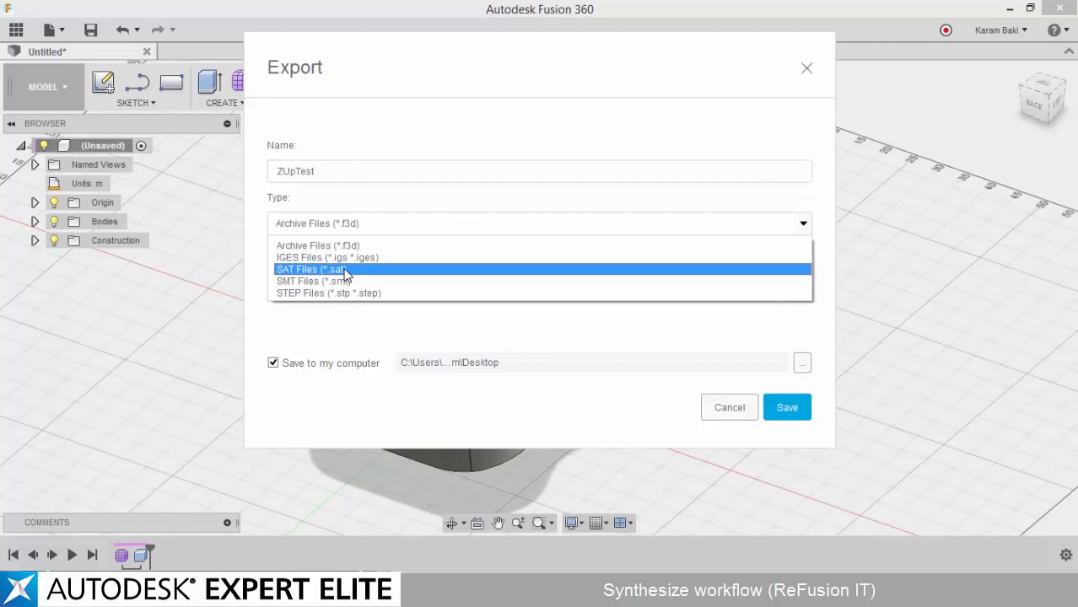
click(348, 268)
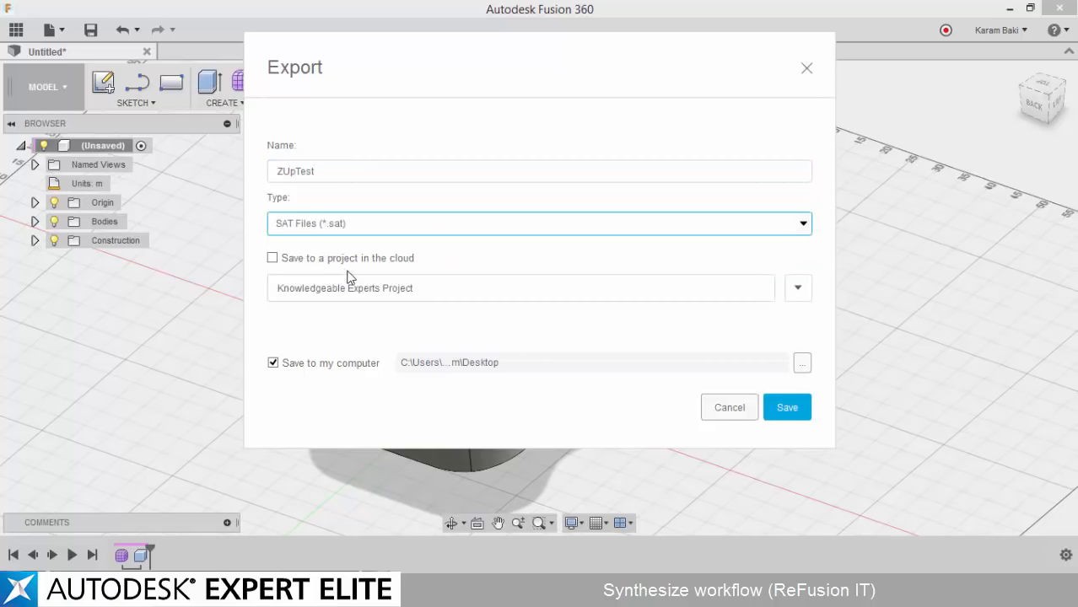
click(785, 408)
Check the desktop for the exported ZUpTest.sat, and switch to Revit to look over the existing mass
click(1015, 8)
click(1010, 8)
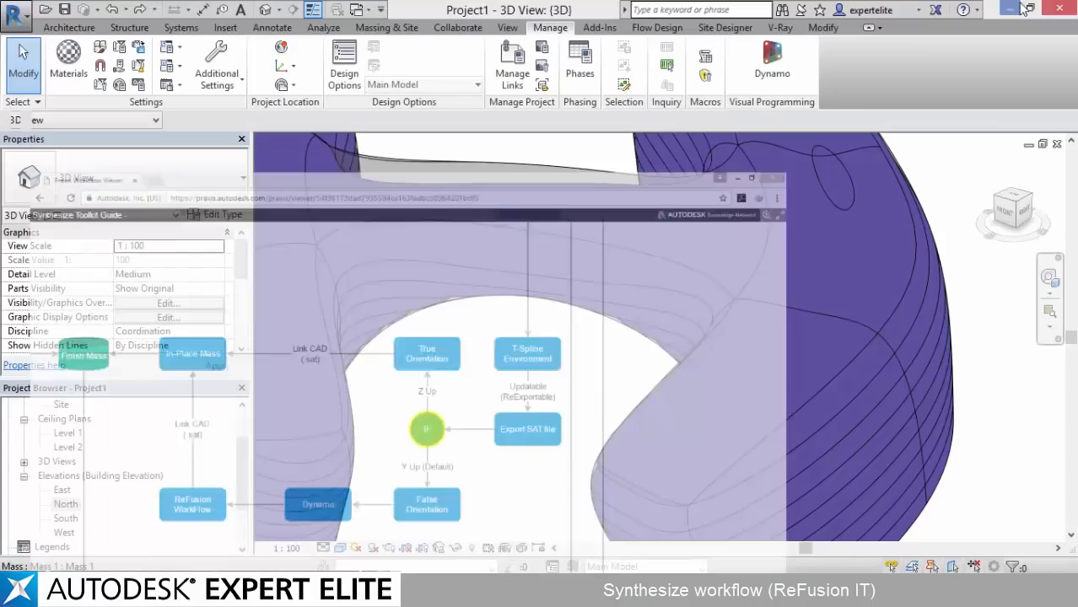
scroll(599, 253, down, 5)
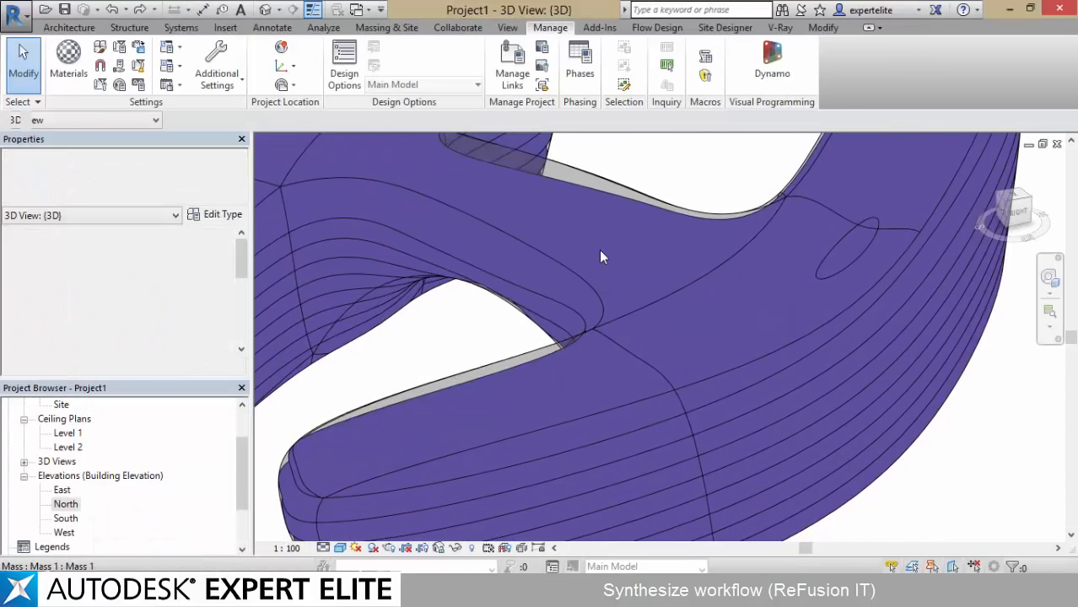
click(1010, 9)
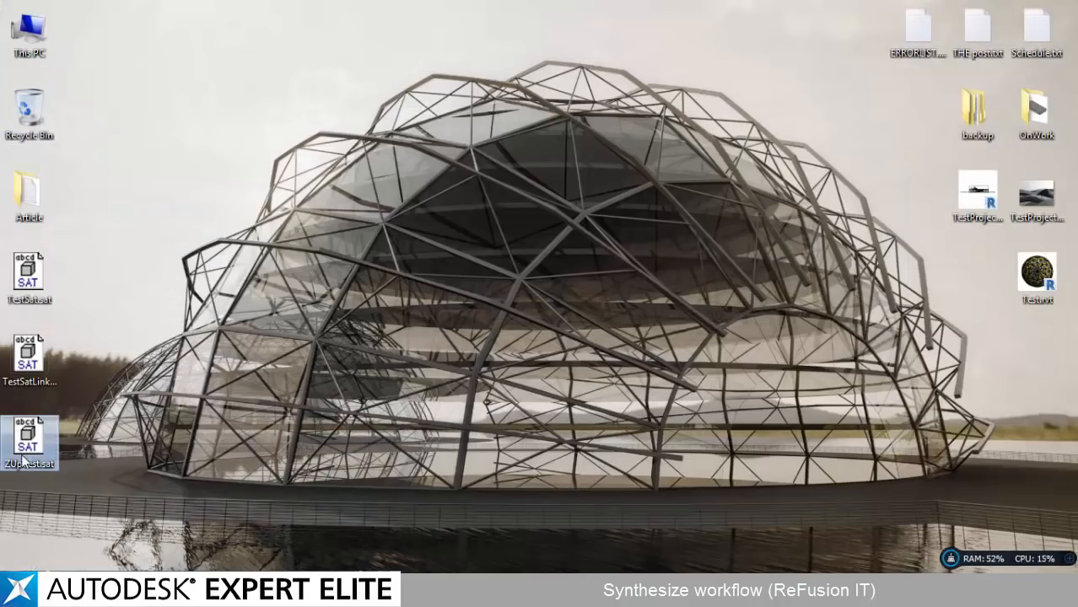
click(338, 499)
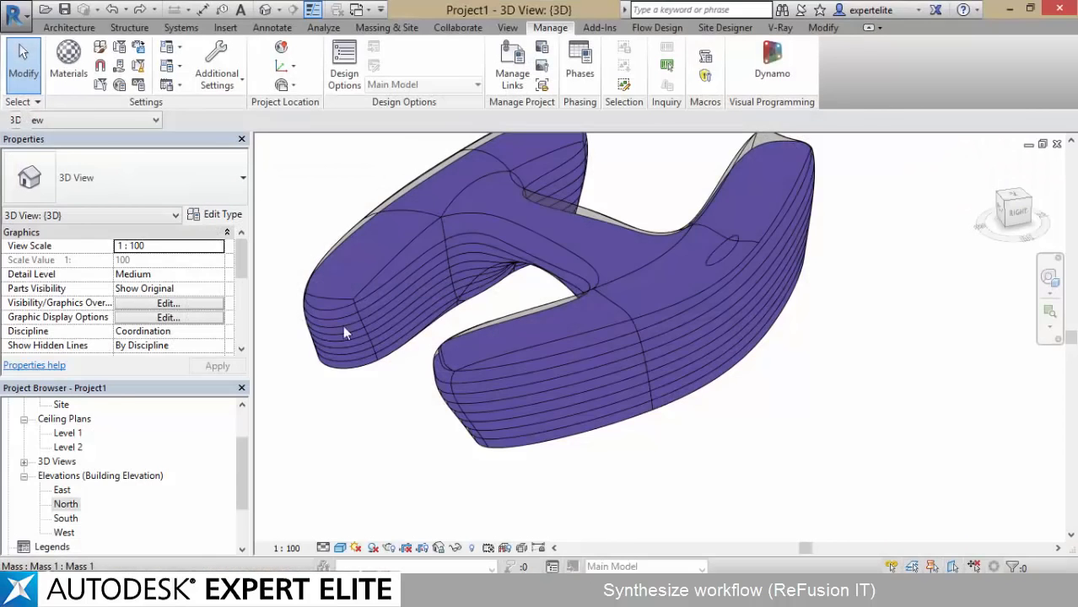
shift+middle_drag(289, 329, 377, 323)
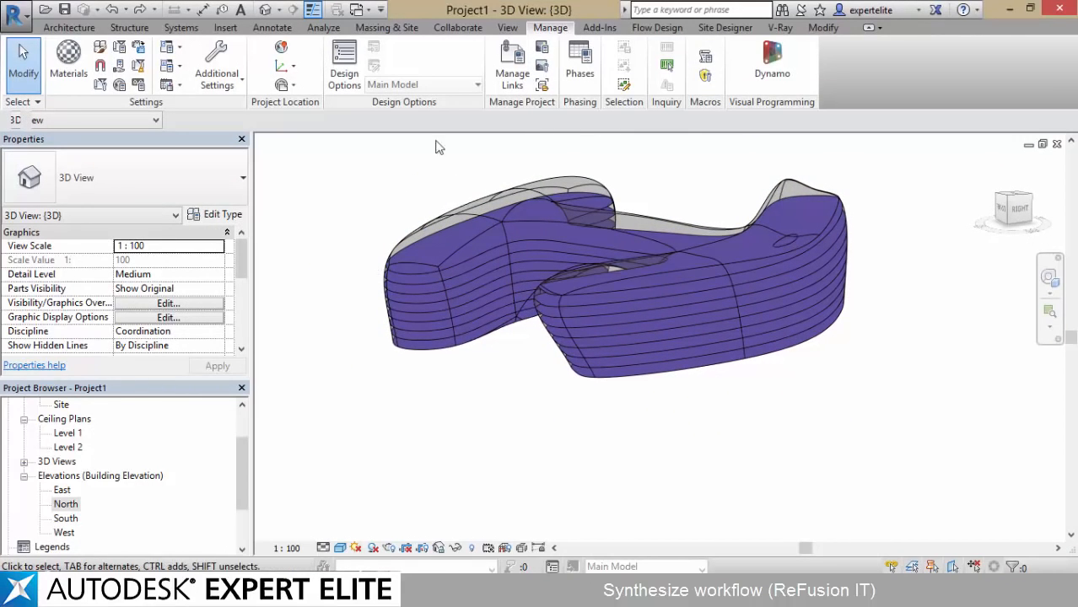
middle_drag(823, 162, 719, 174)
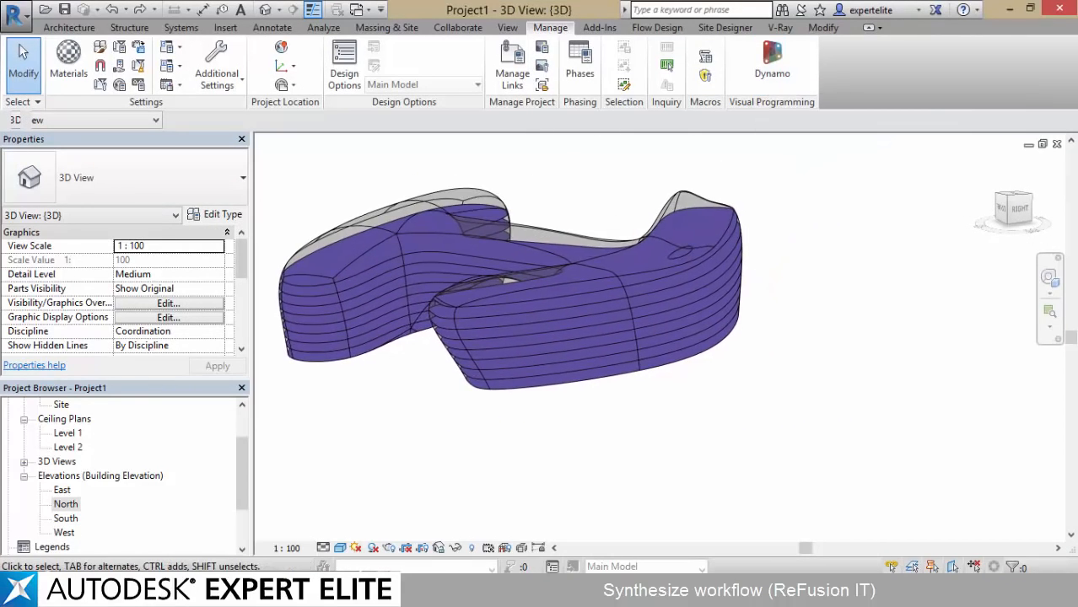
Close the current Revit project and start a new project
click(1061, 144)
click(567, 295)
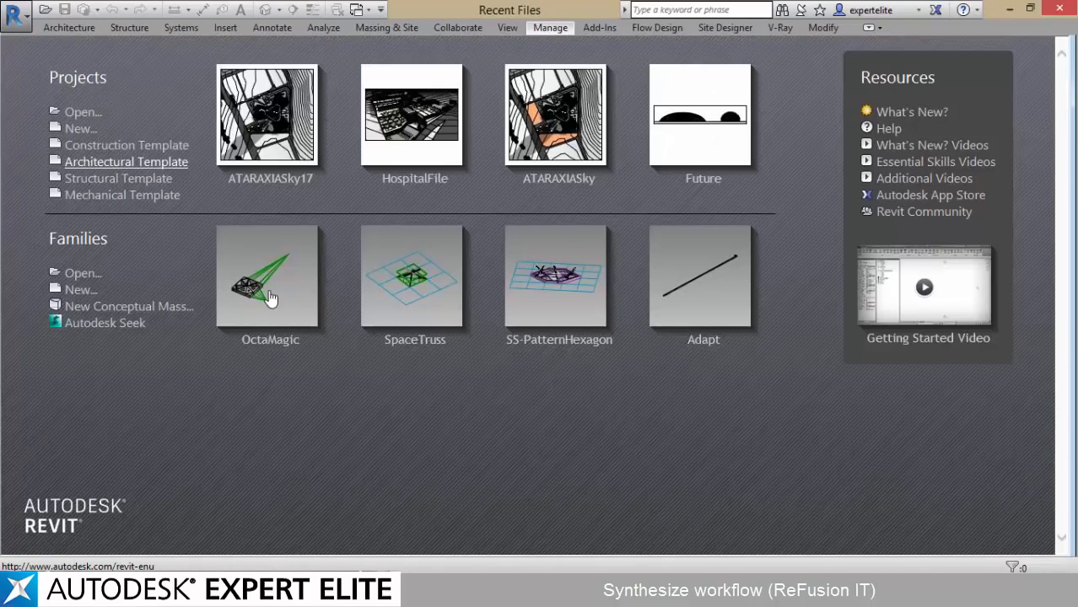
click(270, 298)
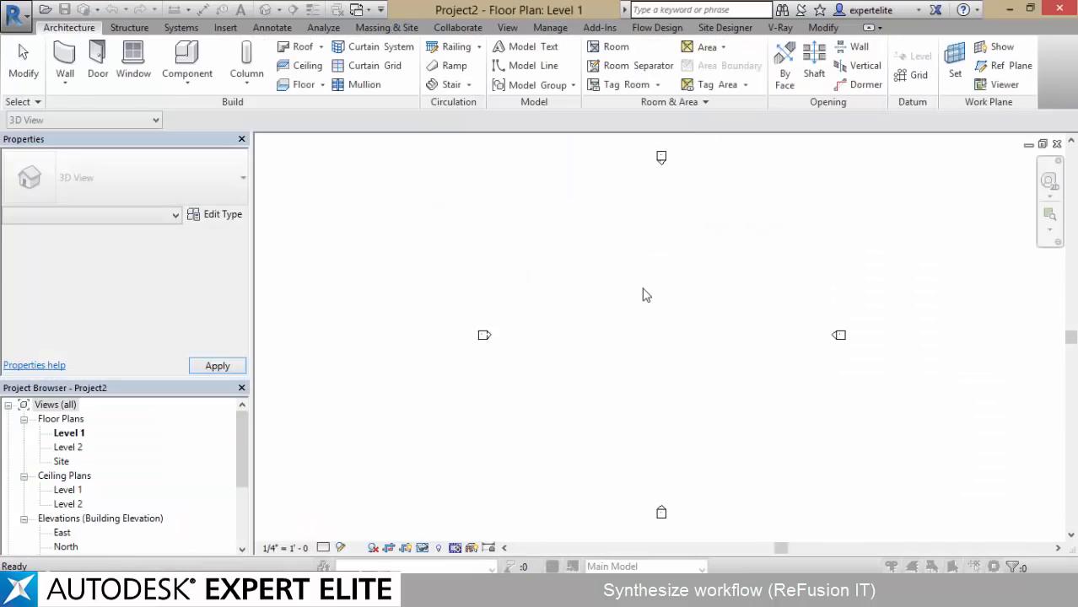
Set the project's length units to meters with 3 decimal places and the unit symbol m
click(604, 211)
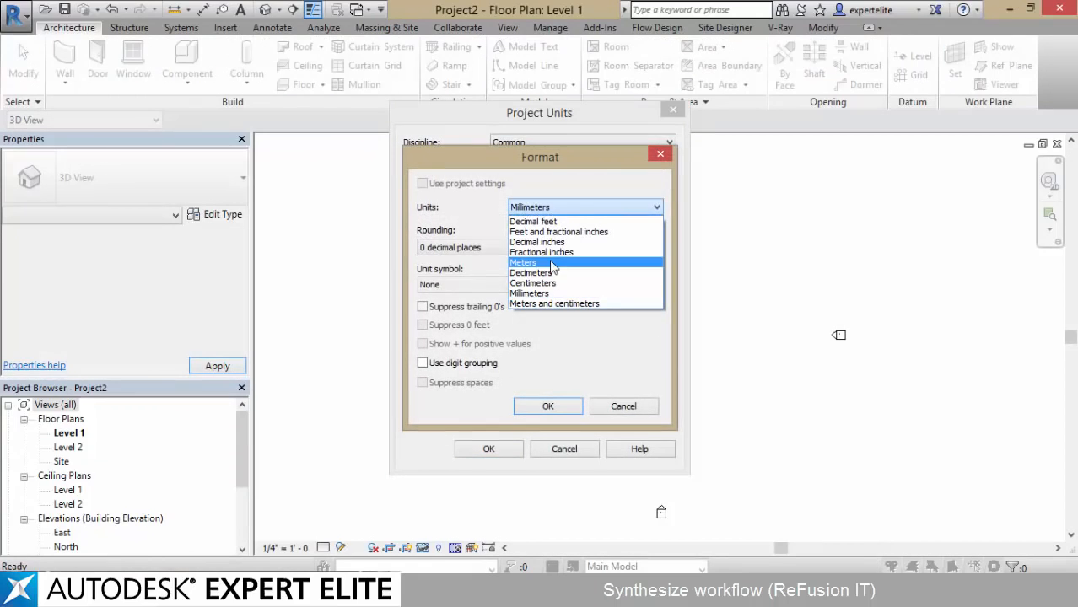
click(550, 263)
click(470, 247)
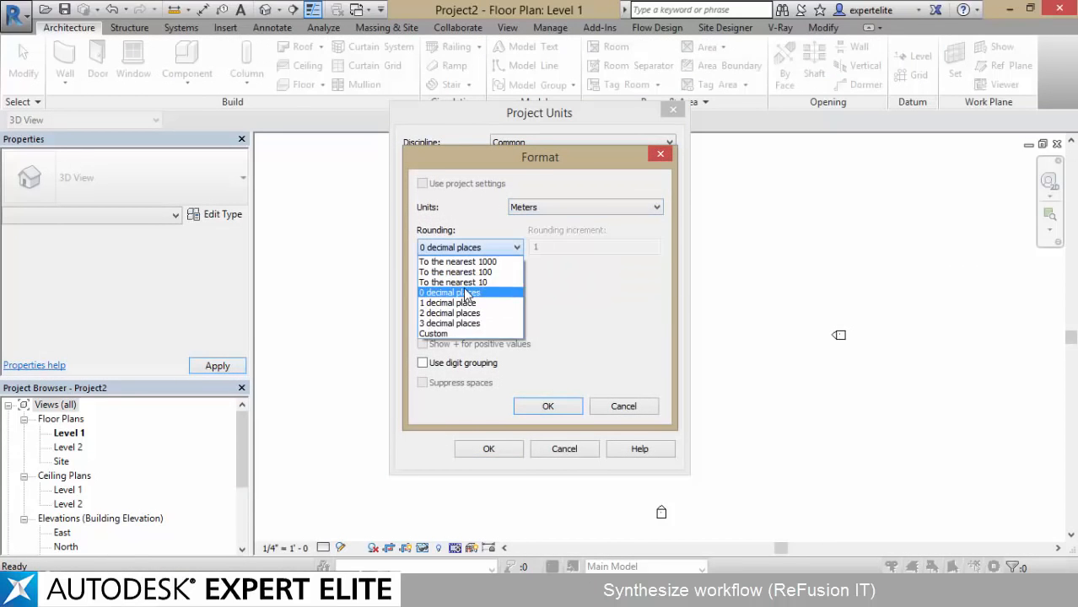
click(447, 332)
click(470, 247)
click(447, 321)
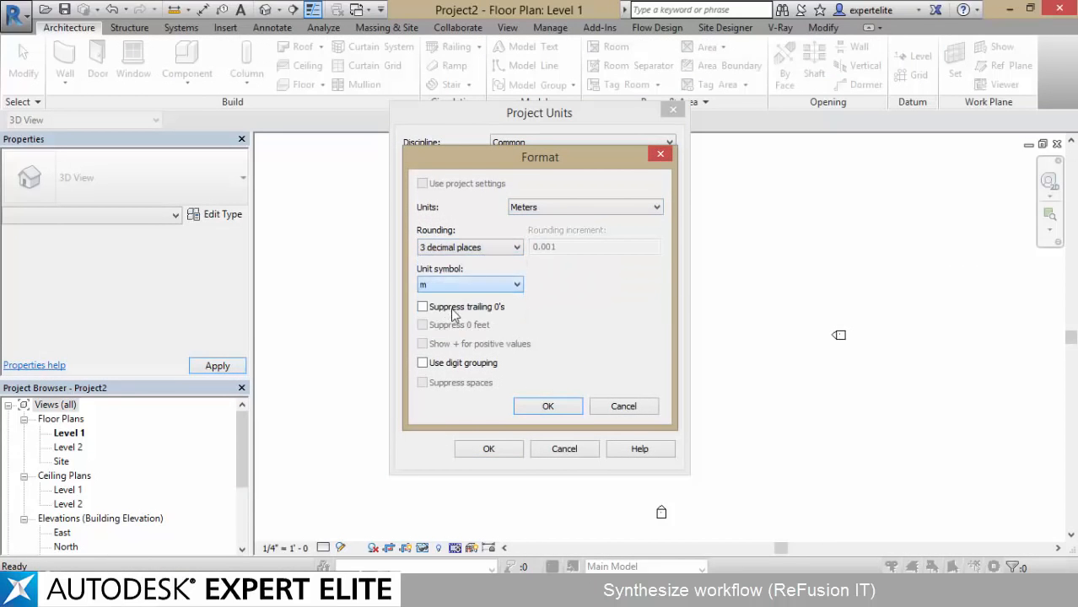
click(549, 406)
click(489, 447)
Start an in-place mass named Mass 1
click(376, 28)
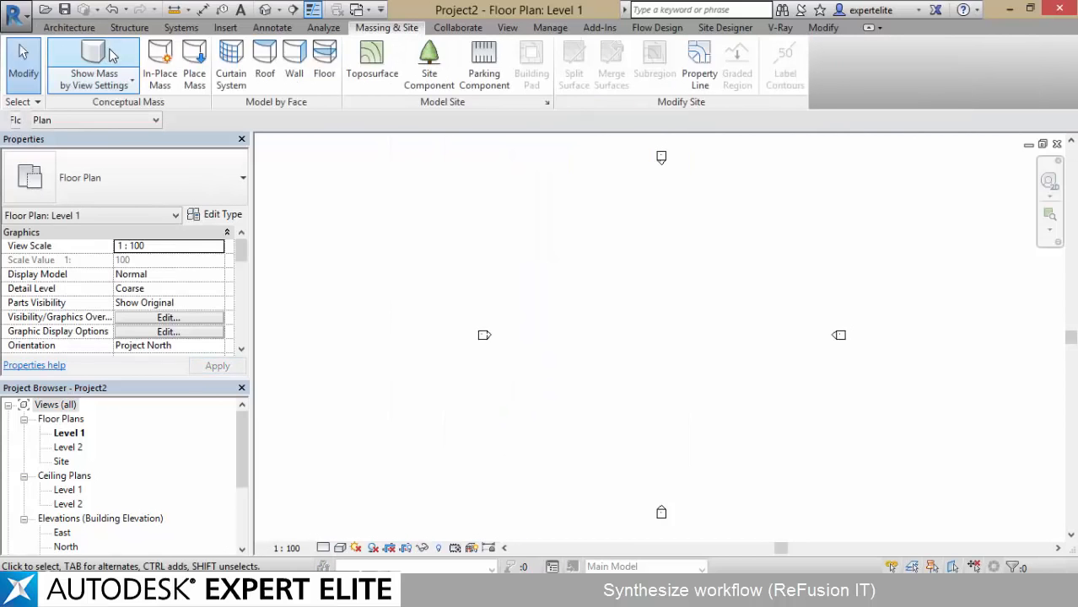
click(159, 64)
click(631, 350)
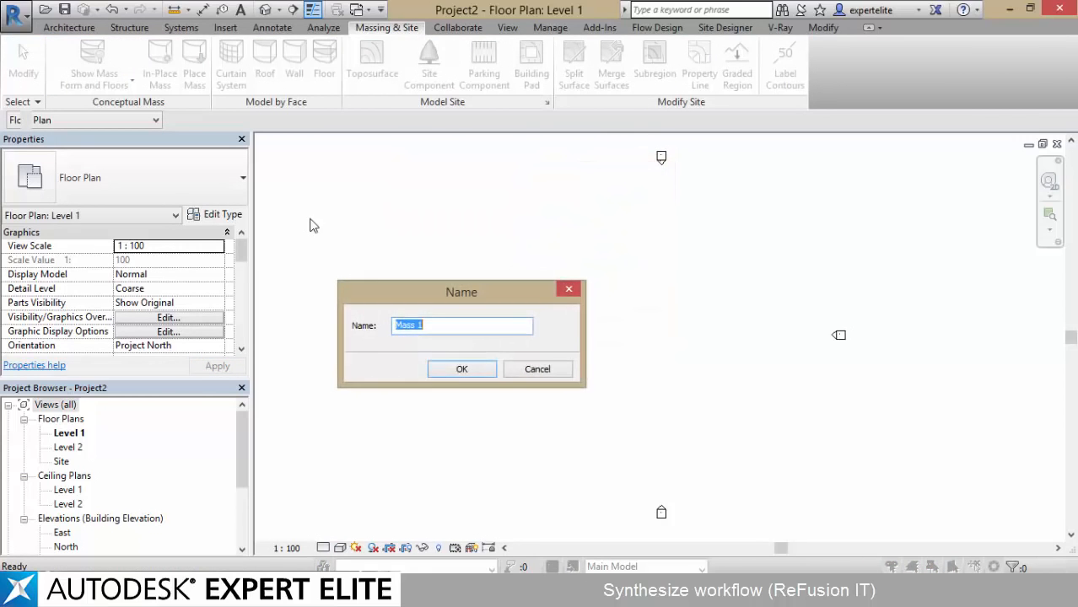
click(453, 373)
Link ZUpTest.sat from the desktop into the mass with origin-to-origin positioning, and show it in the 3D view
click(97, 27)
click(122, 64)
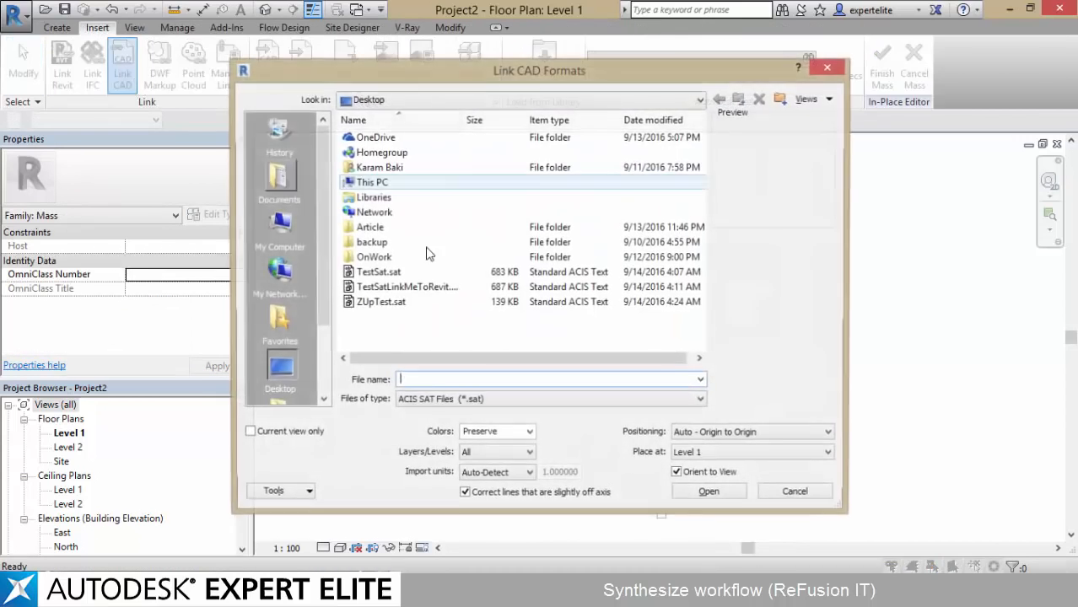
click(416, 304)
double_click(414, 303)
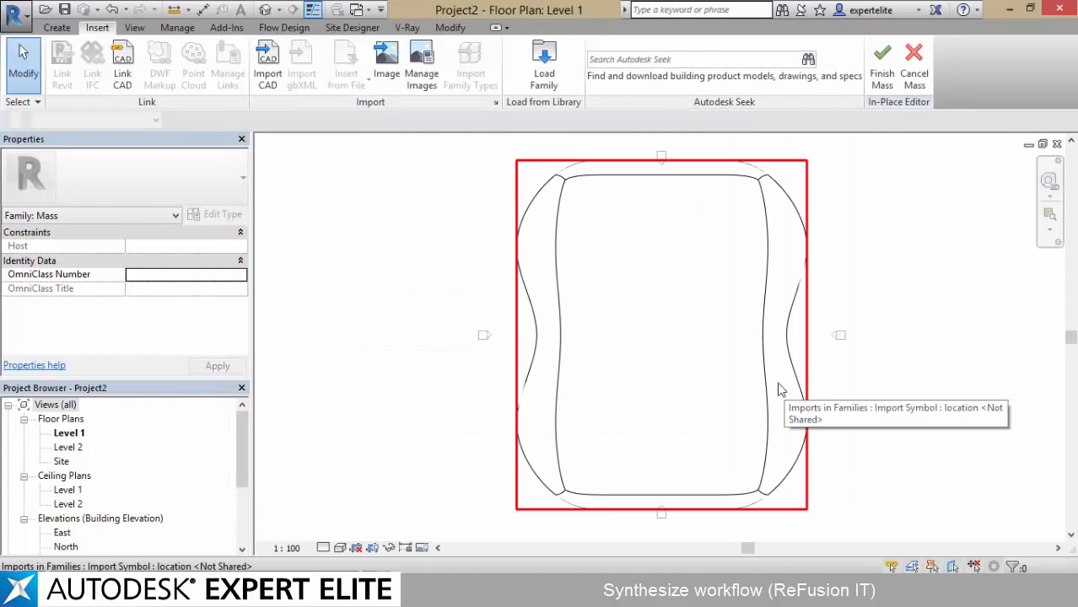
click(262, 12)
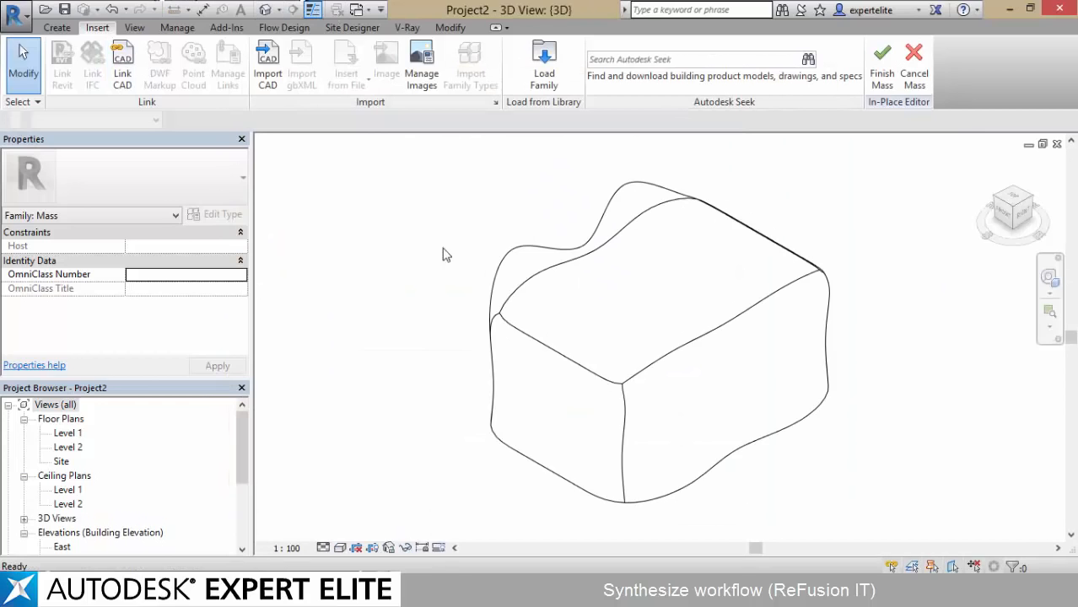
shift+middle_drag(445, 253, 489, 232)
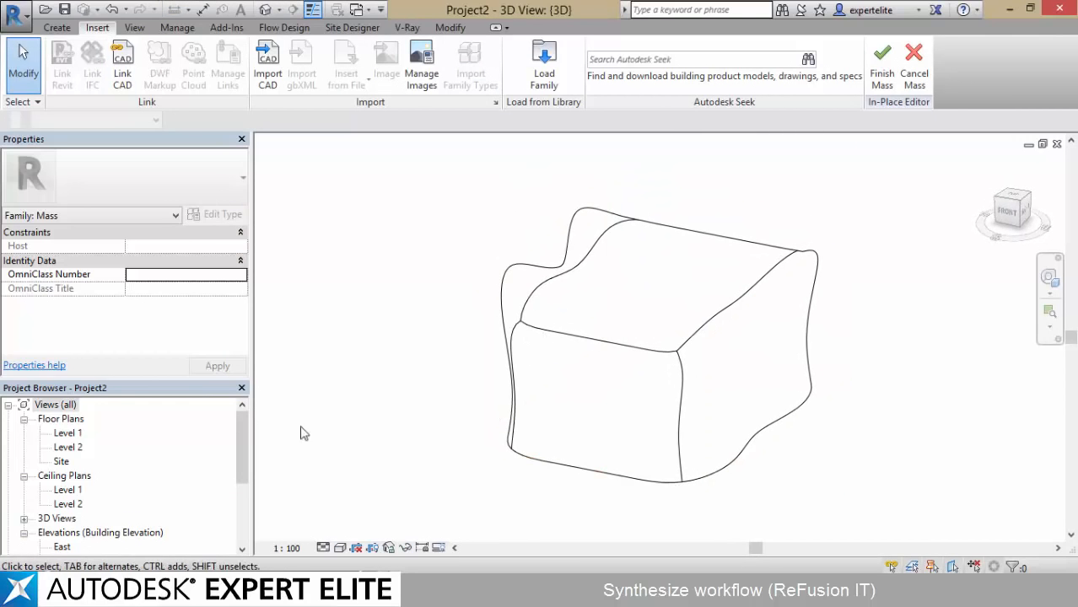
Link ZUpTest.sat from the desktop again with Auto - Origin to Origin positioning at Level 1, and finish the mass
click(124, 68)
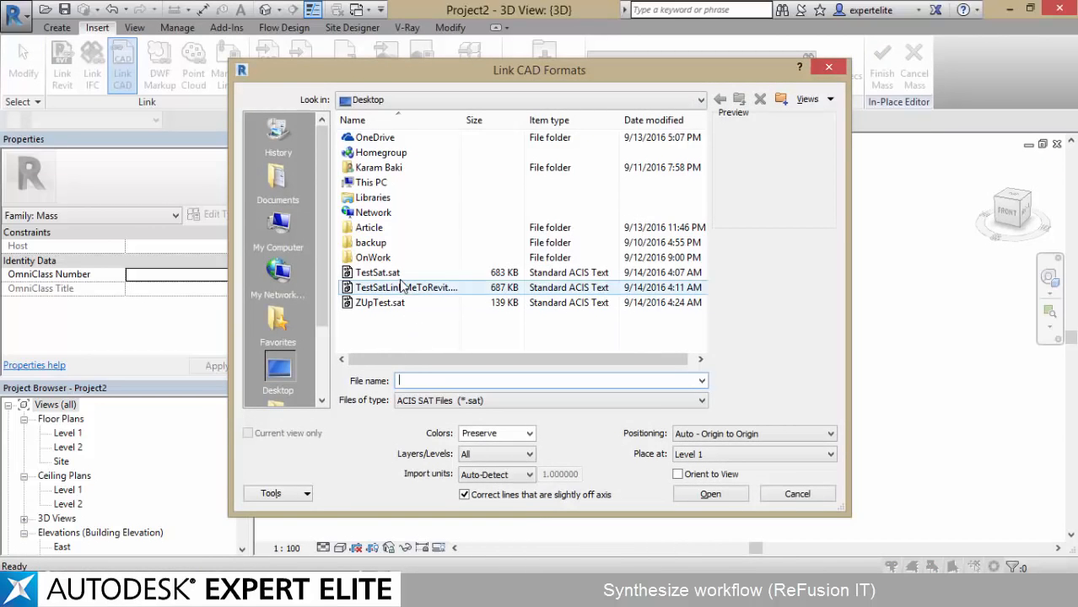
click(371, 273)
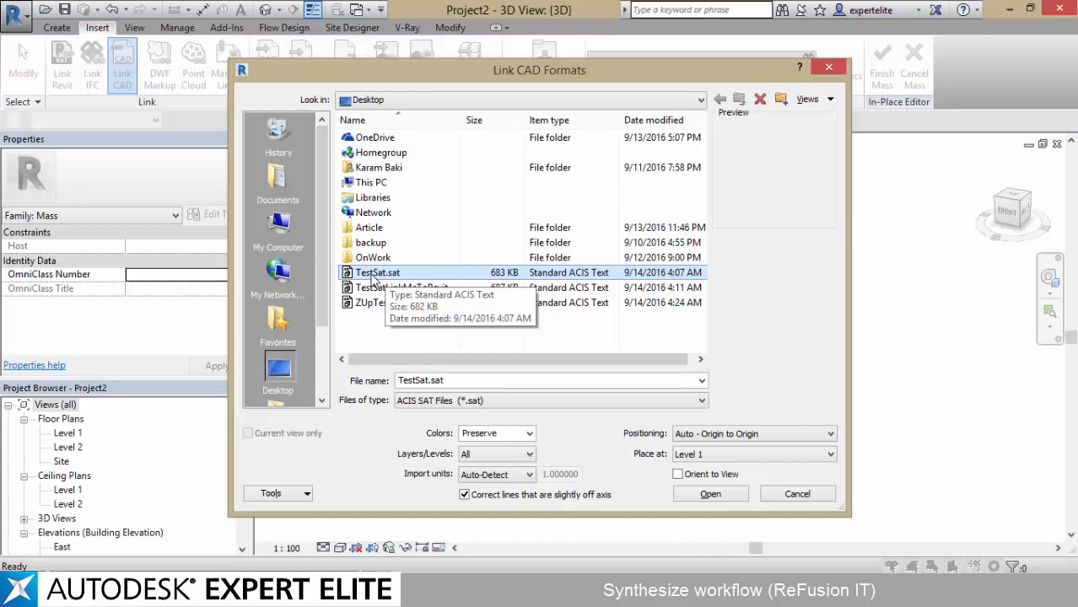
click(370, 288)
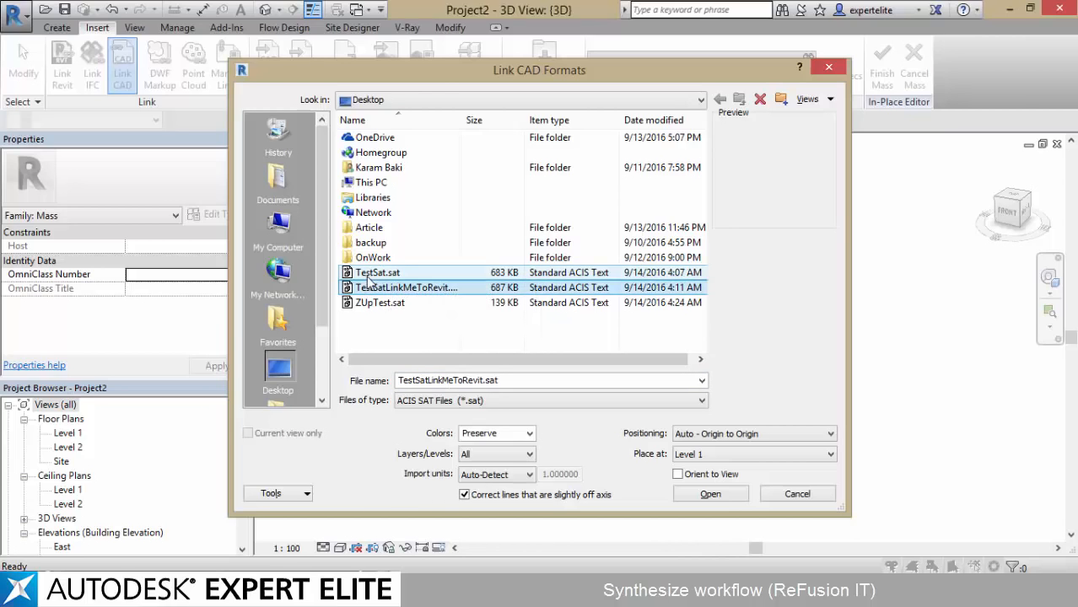
click(376, 278)
click(384, 304)
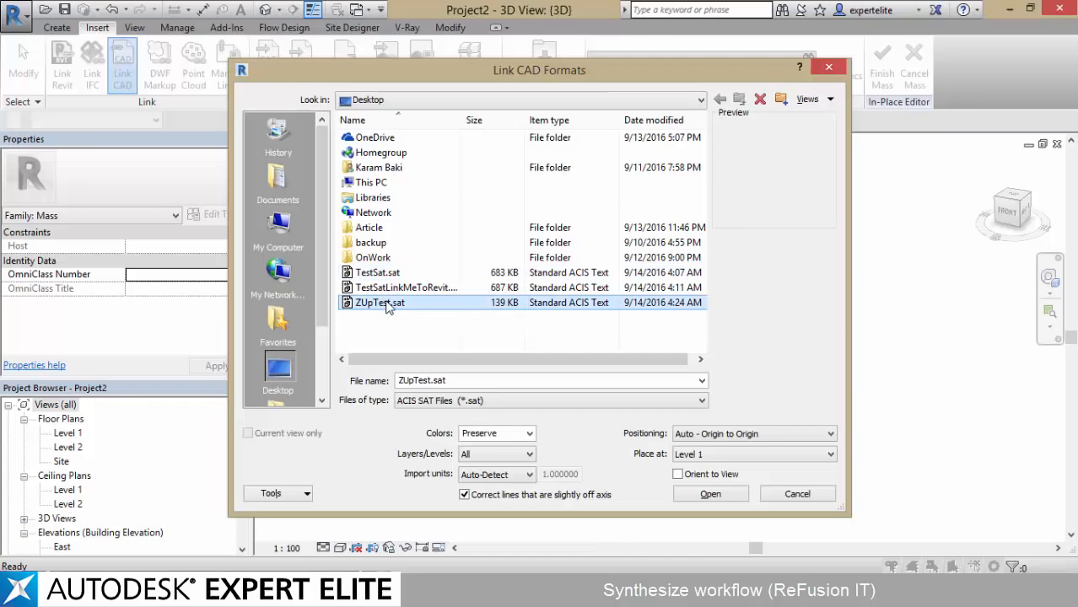
double_click(386, 305)
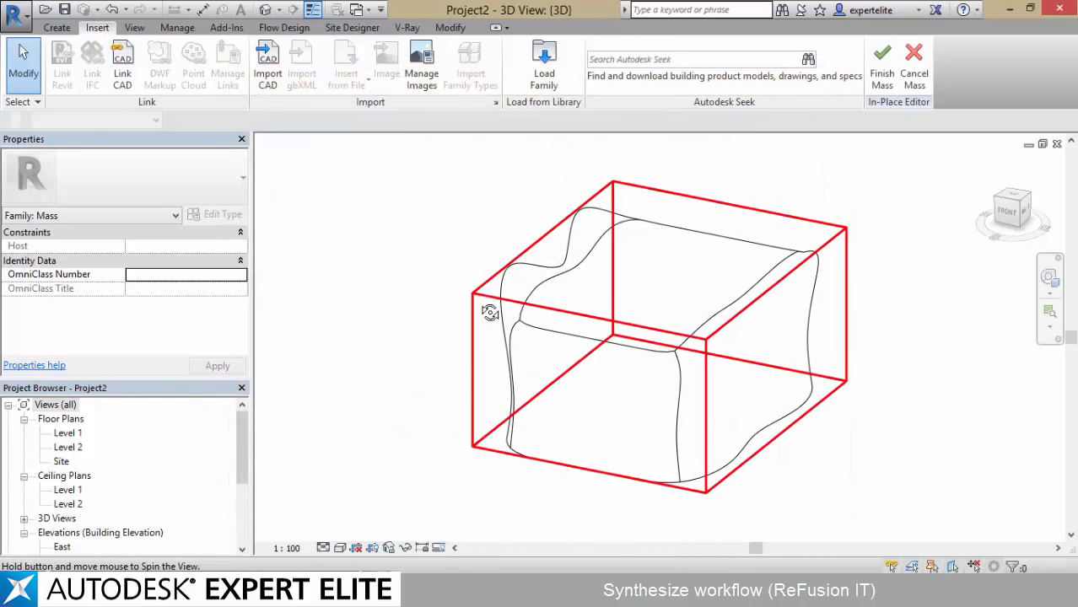
click(882, 66)
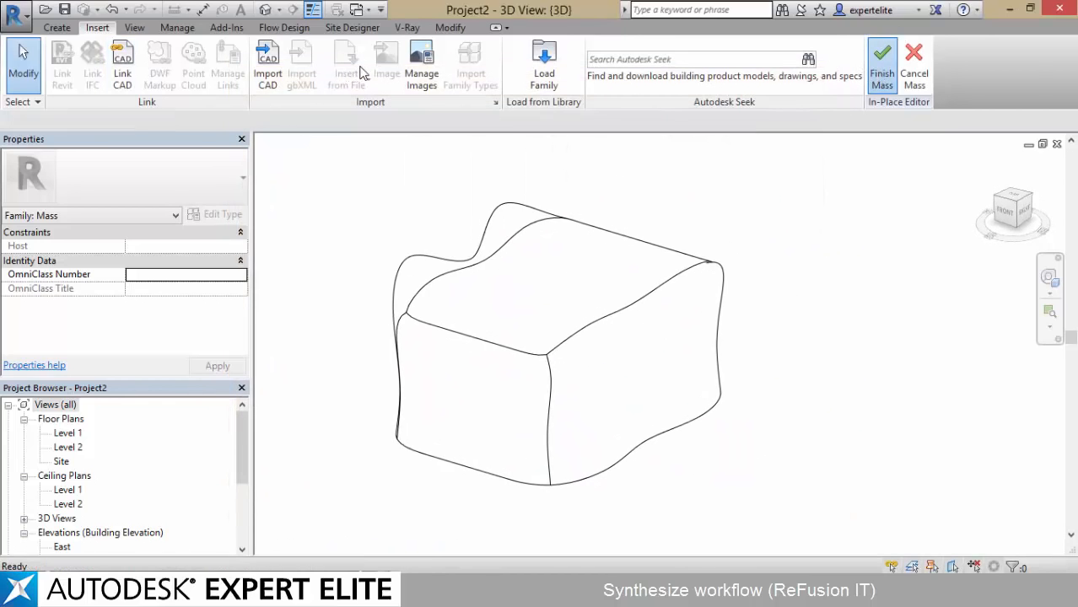
Open the material of imported layer 0 in Object Styles; set its shading color to RGB 80 80 80 from the render appearance and transparency to 53
click(547, 28)
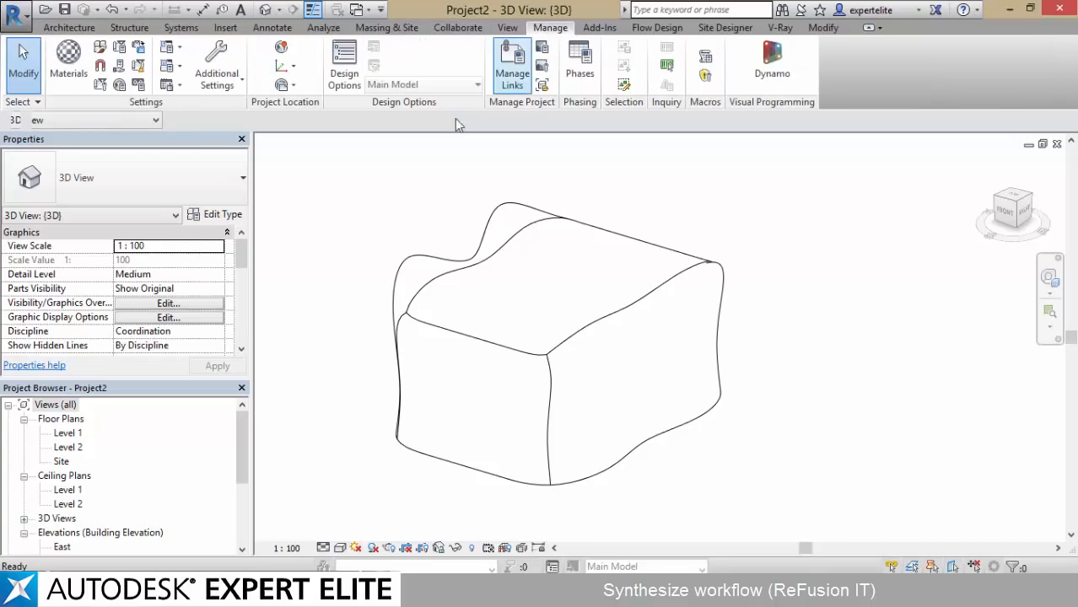
click(100, 48)
click(534, 107)
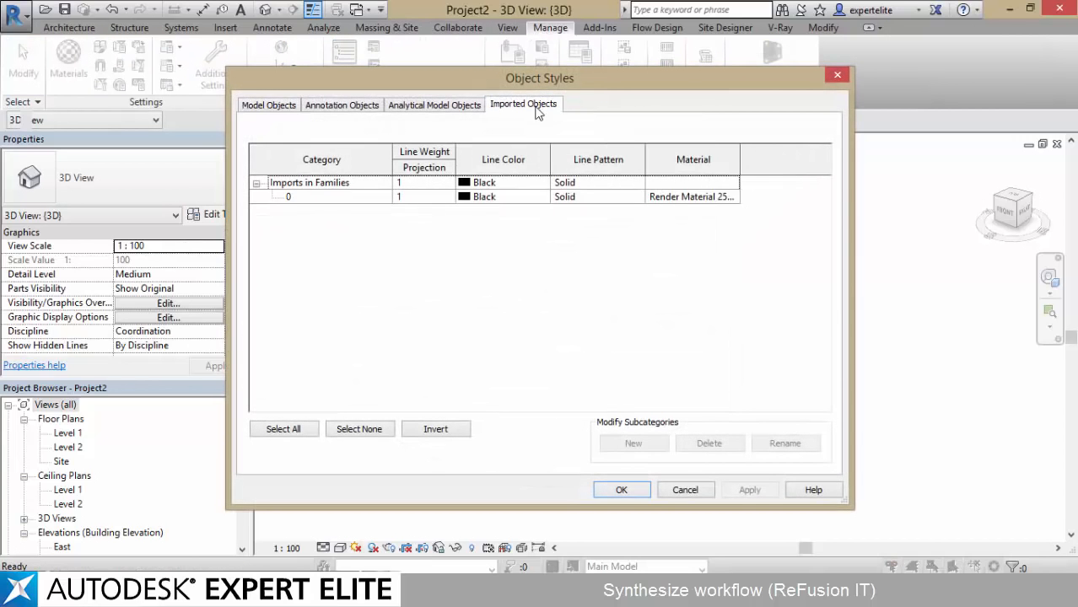
click(735, 201)
click(734, 197)
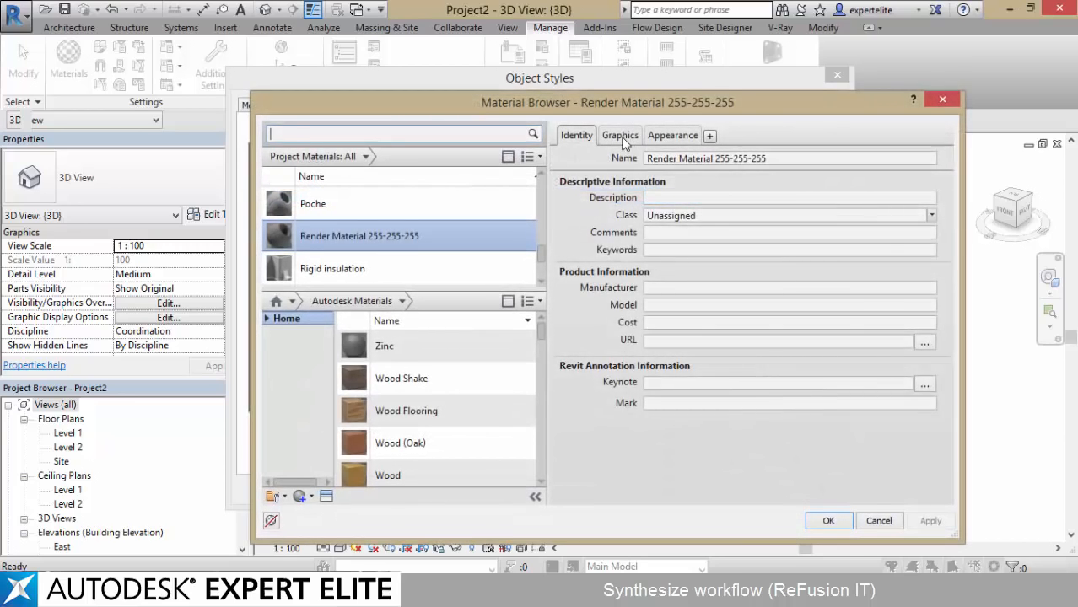
click(623, 137)
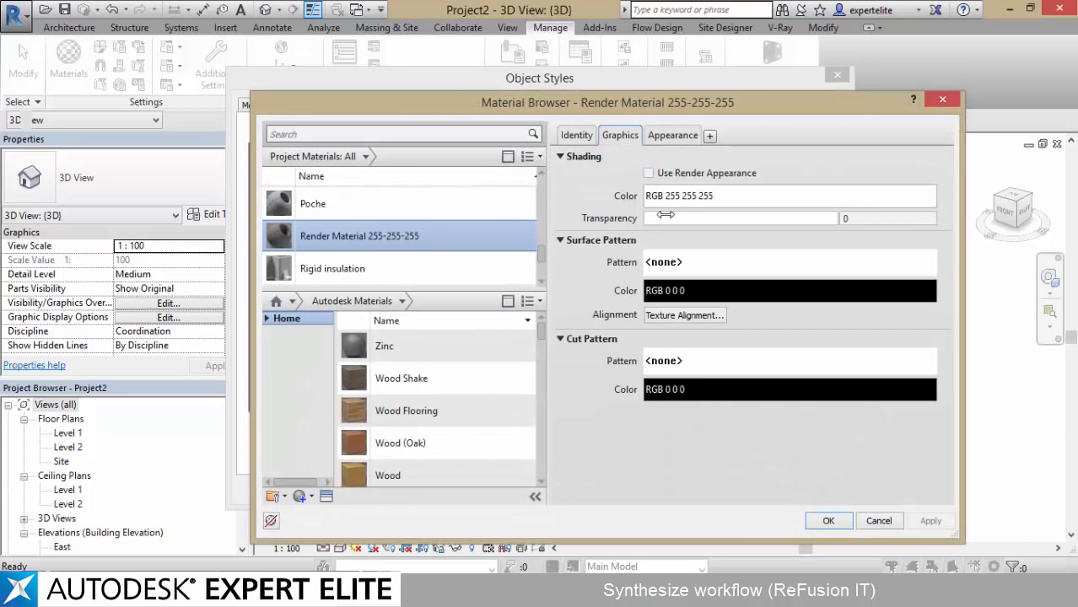
click(674, 174)
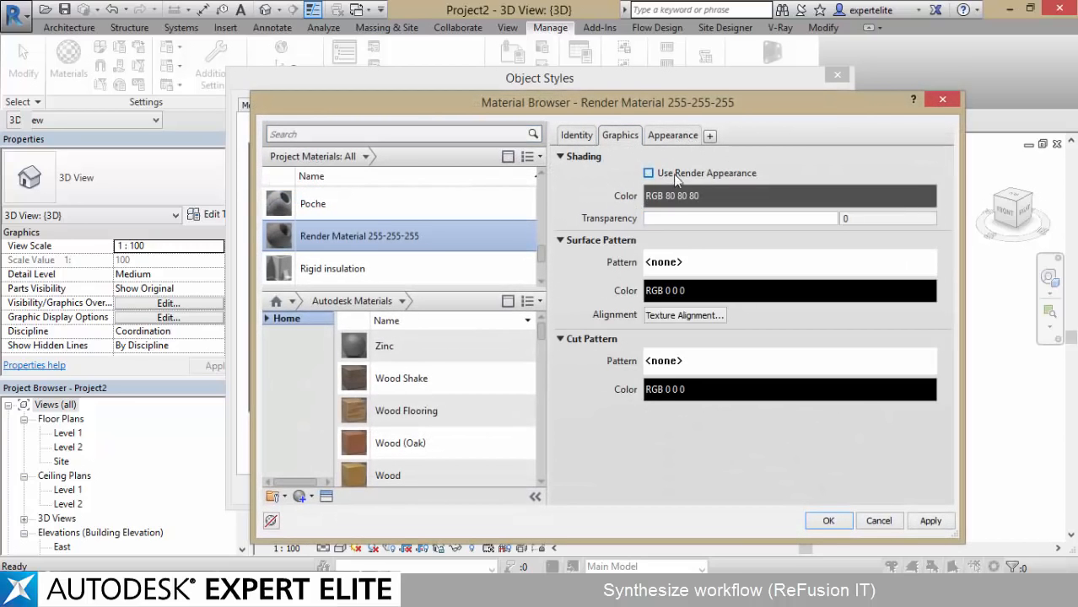
click(674, 174)
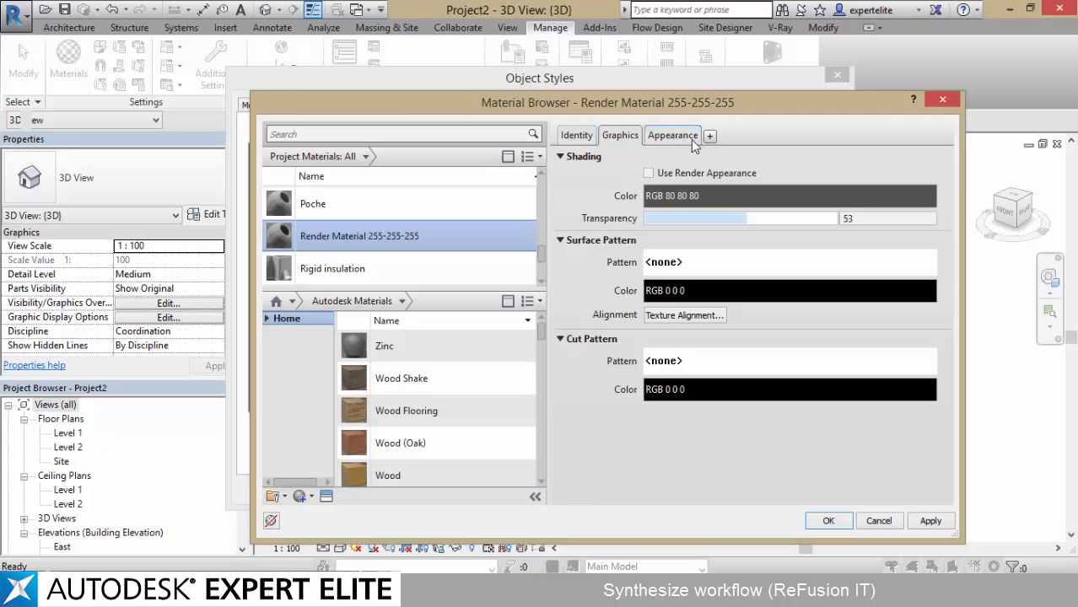
Enable transparency in the material's appearance with amount 30 and translucency 46, and accept the material and object styles
click(675, 136)
click(571, 455)
scroll(802, 393, down, 1)
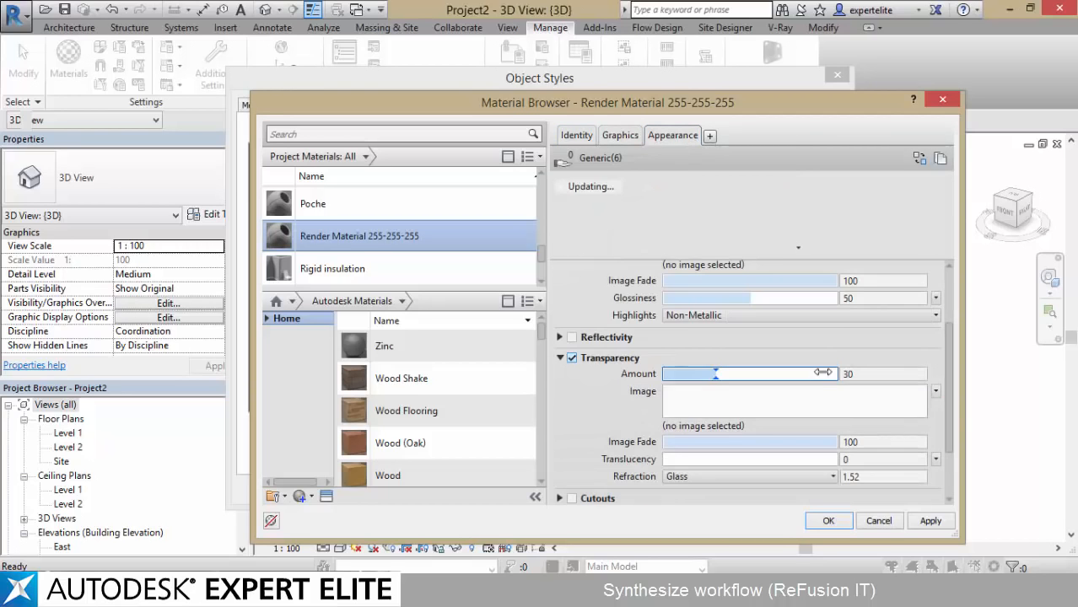
drag(668, 458, 745, 458)
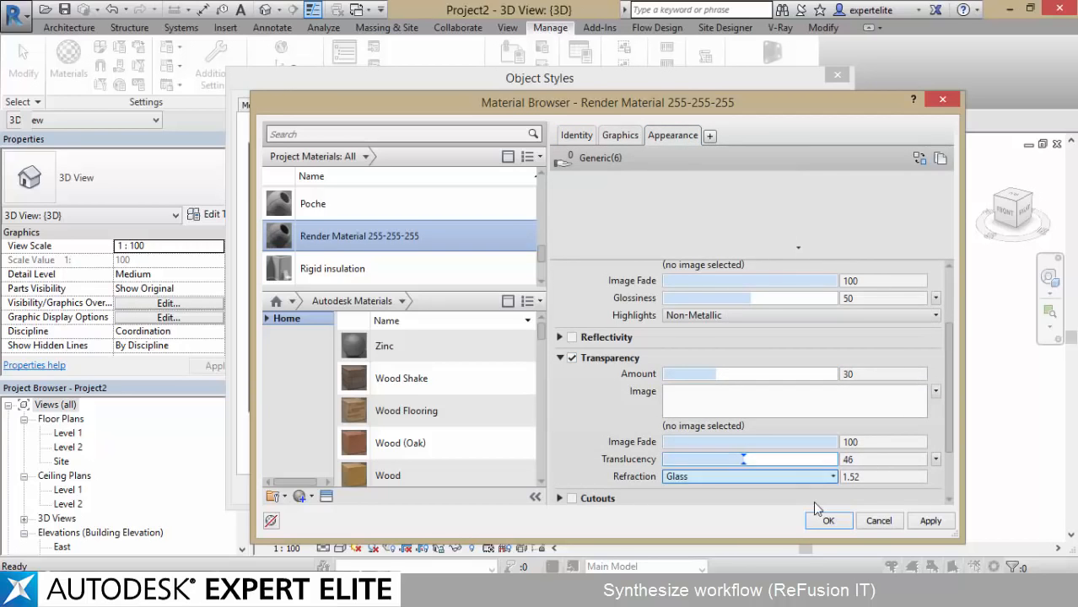
click(822, 520)
click(595, 489)
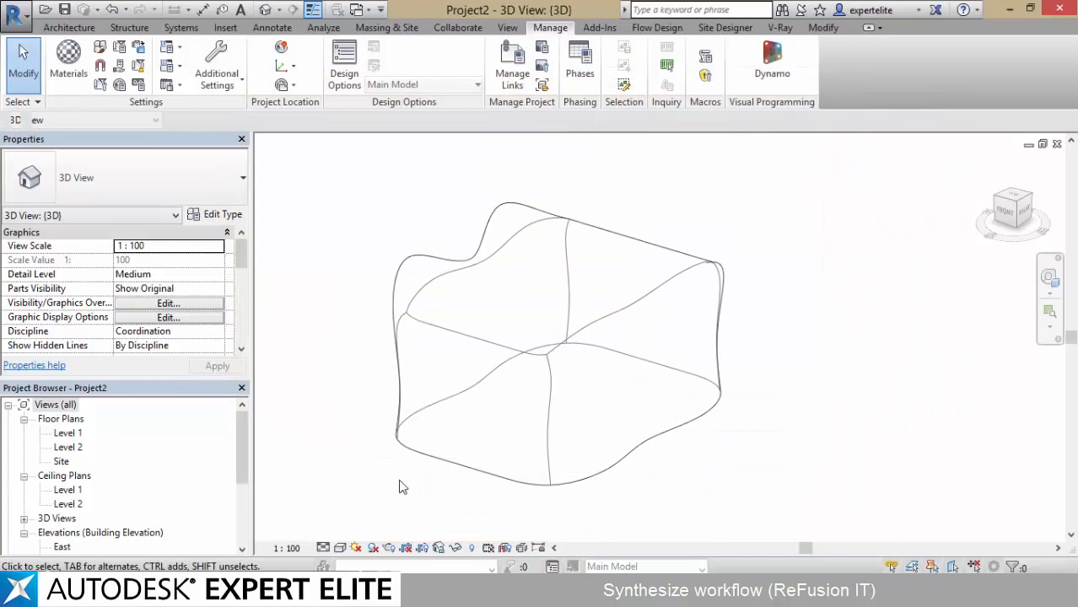
Open the North elevation and copy Level 2 upward three times, to about 8.7, 13.4 and 18.2 m
shift+middle_drag(402, 483, 454, 425)
click(51, 519)
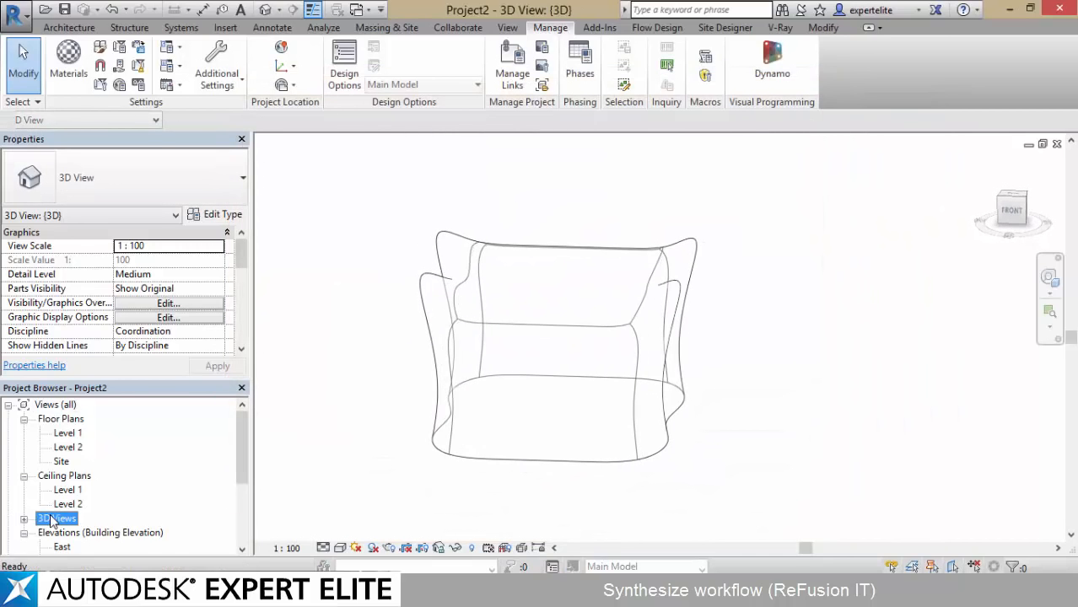
scroll(56, 512, down, 1)
click(64, 505)
click(65, 520)
double_click(65, 520)
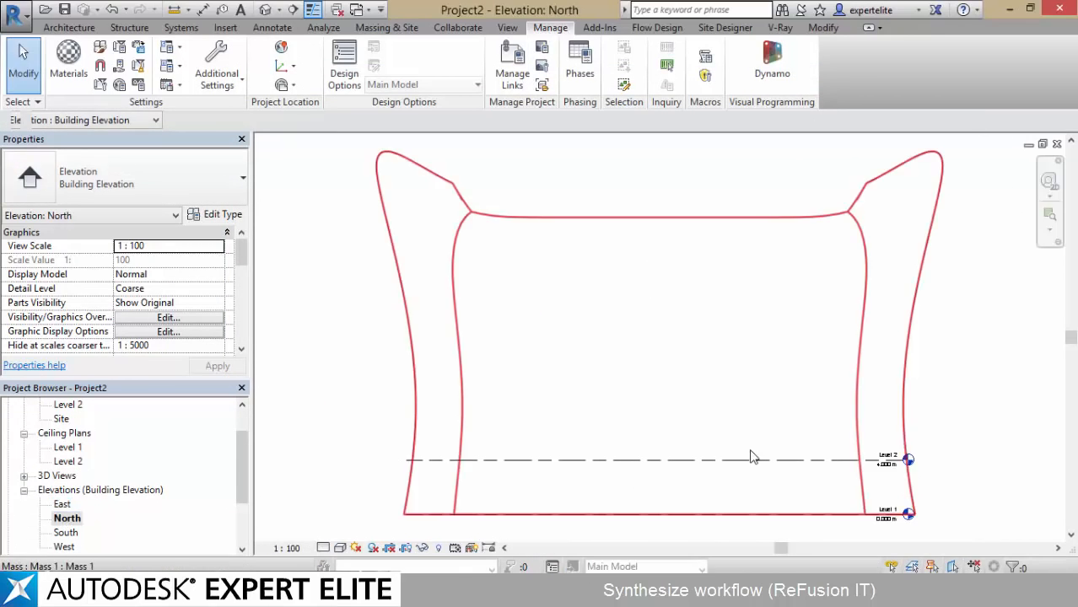
ctrl+drag(751, 460, 745, 396)
ctrl+drag(745, 395, 738, 331)
ctrl+drag(738, 332, 738, 265)
key(Escape)
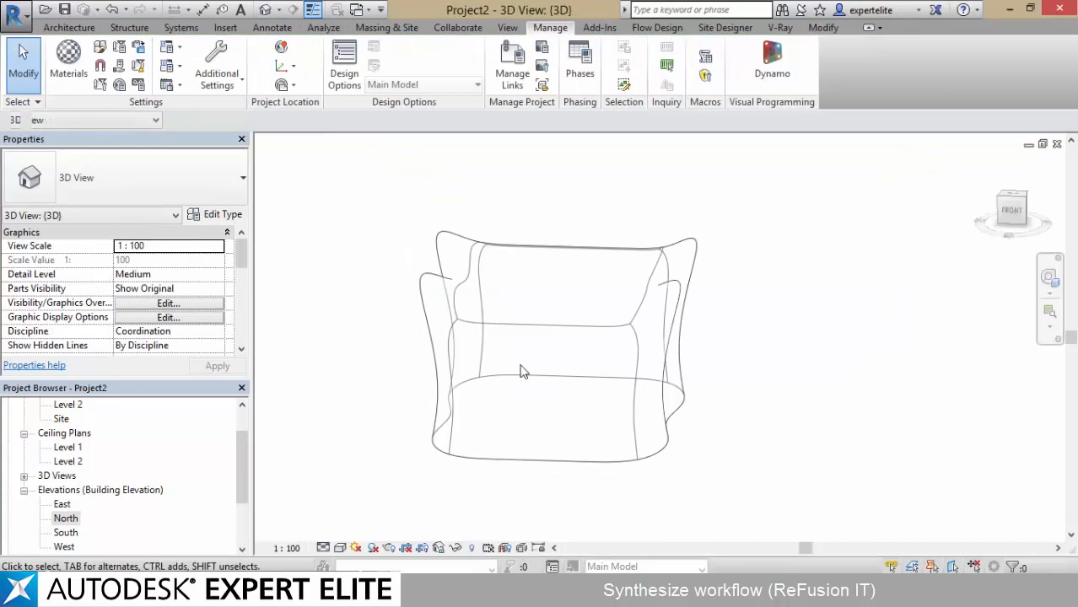
Select the mass in the 3D view and create mass floors on Levels 1 to 5
click(557, 338)
click(716, 67)
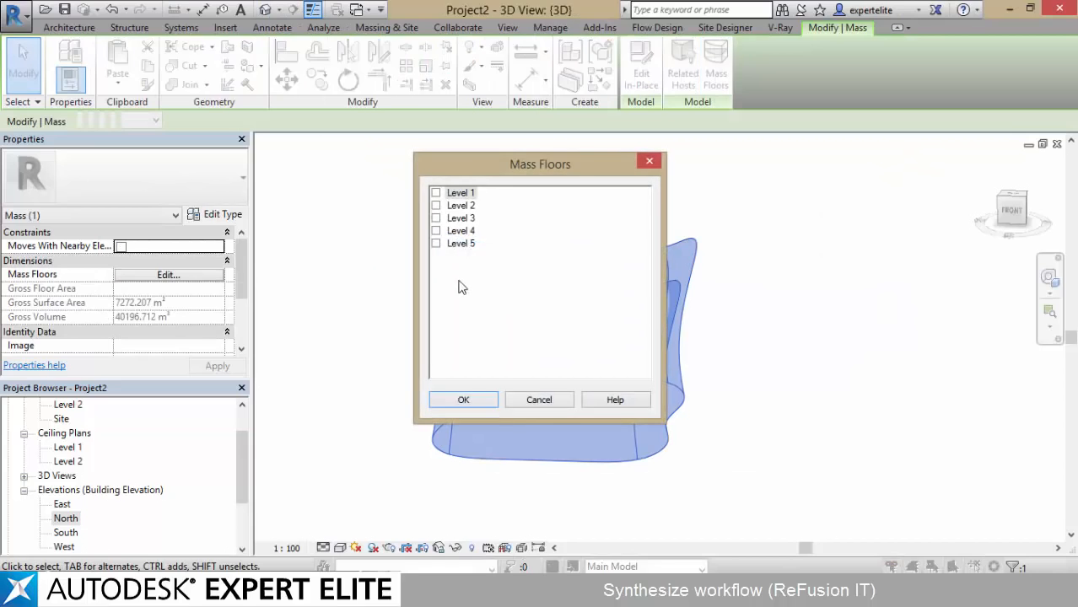
click(458, 399)
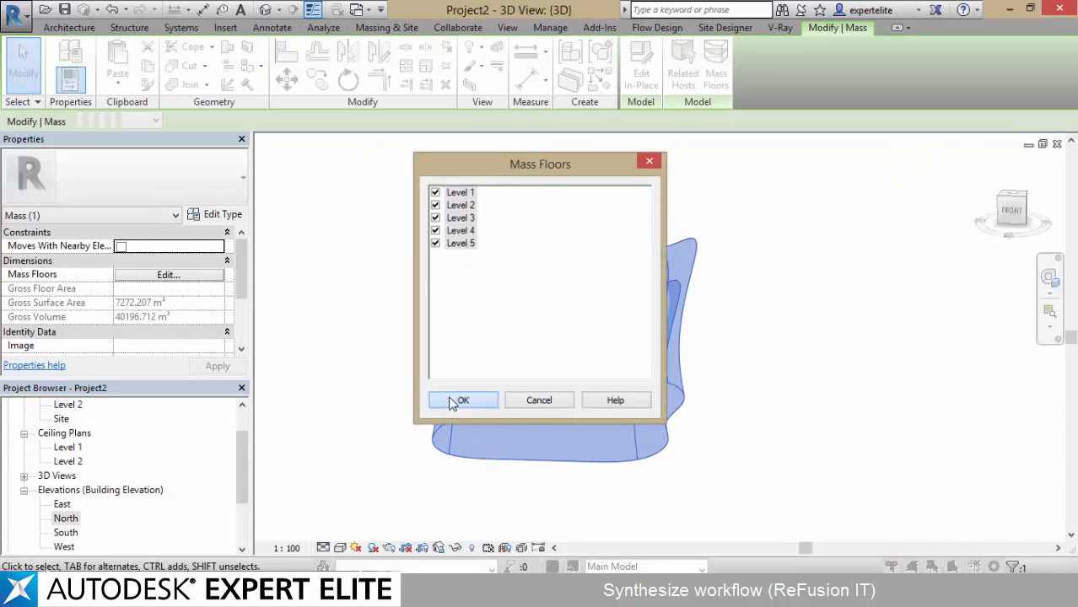
click(826, 338)
shift+middle_drag(827, 335, 759, 371)
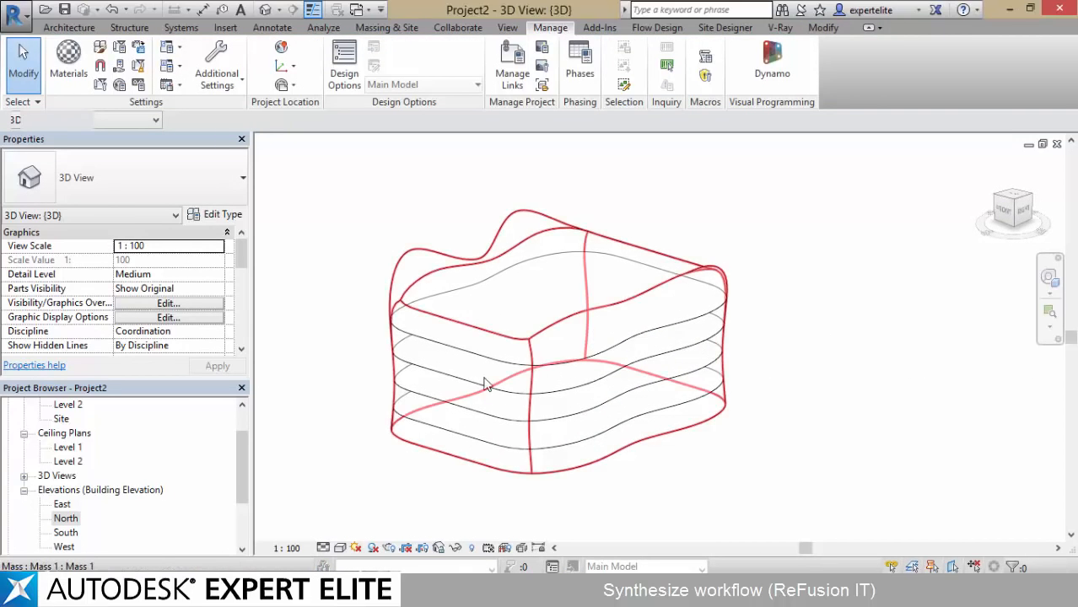
shift+middle_drag(367, 311, 403, 321)
Switch to the Praxis Workflow Viewer and review the Modify Mass branch leading back to the Fusion 360 T-Spline environment and SAT export
click(127, 591)
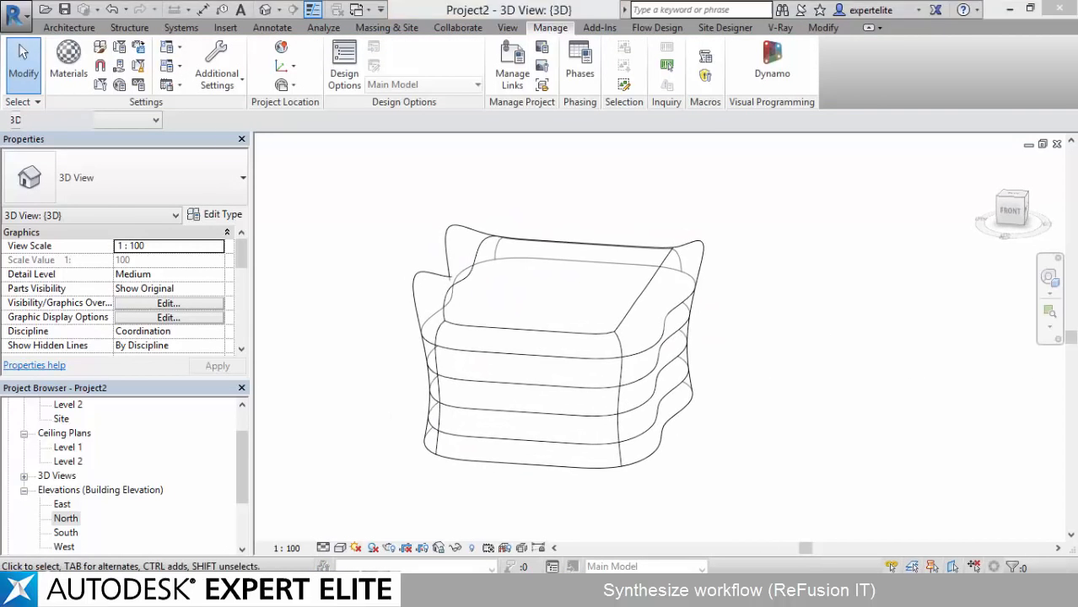
drag(397, 388, 653, 123)
drag(524, 325, 286, 291)
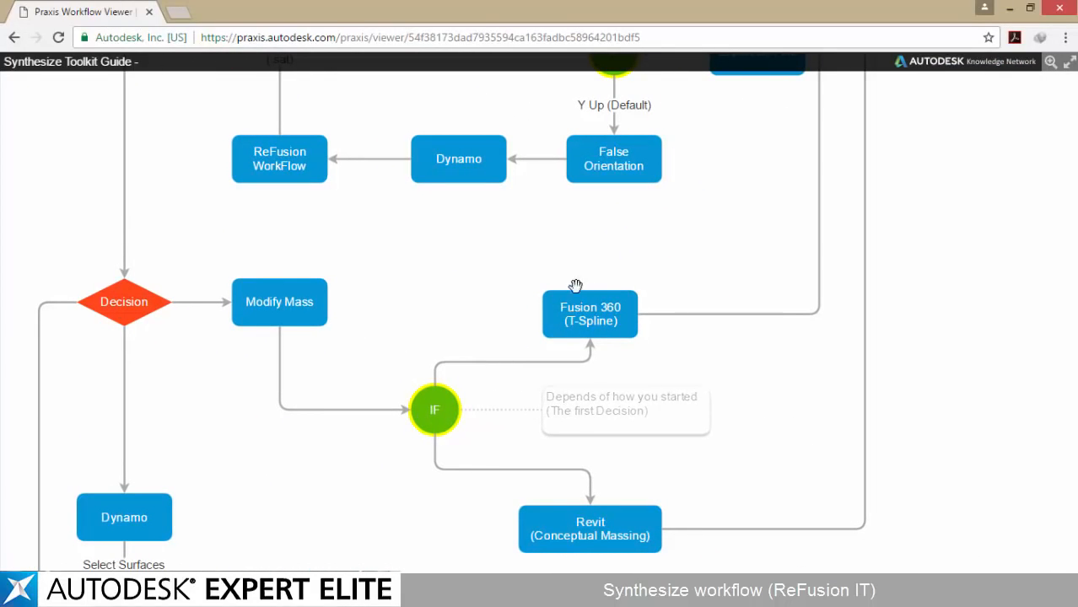
drag(688, 297, 414, 526)
drag(549, 110, 716, 315)
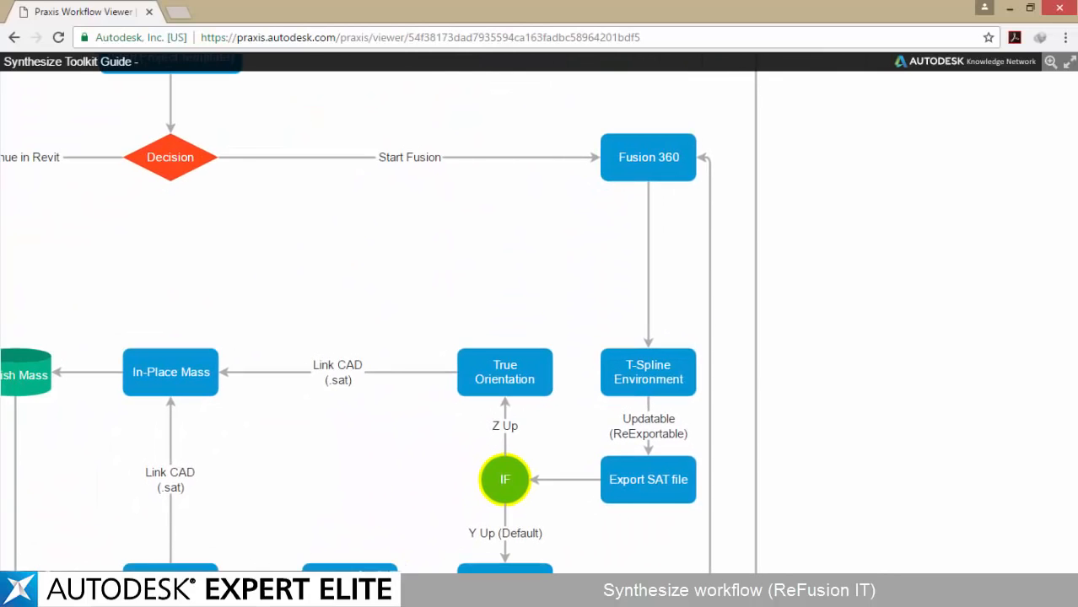
Switch to Fusion 360 and reopen the T-Spline form for editing in the Sculpt environment
key(alt+Tab)
shift+middle_drag(541, 308, 512, 311)
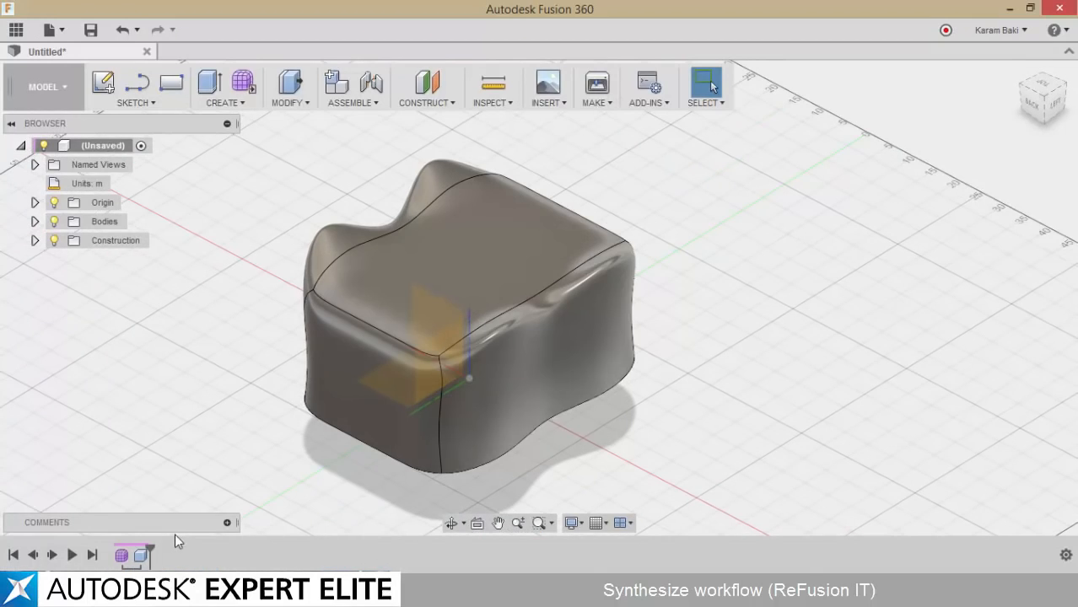
right_click(122, 556)
click(158, 463)
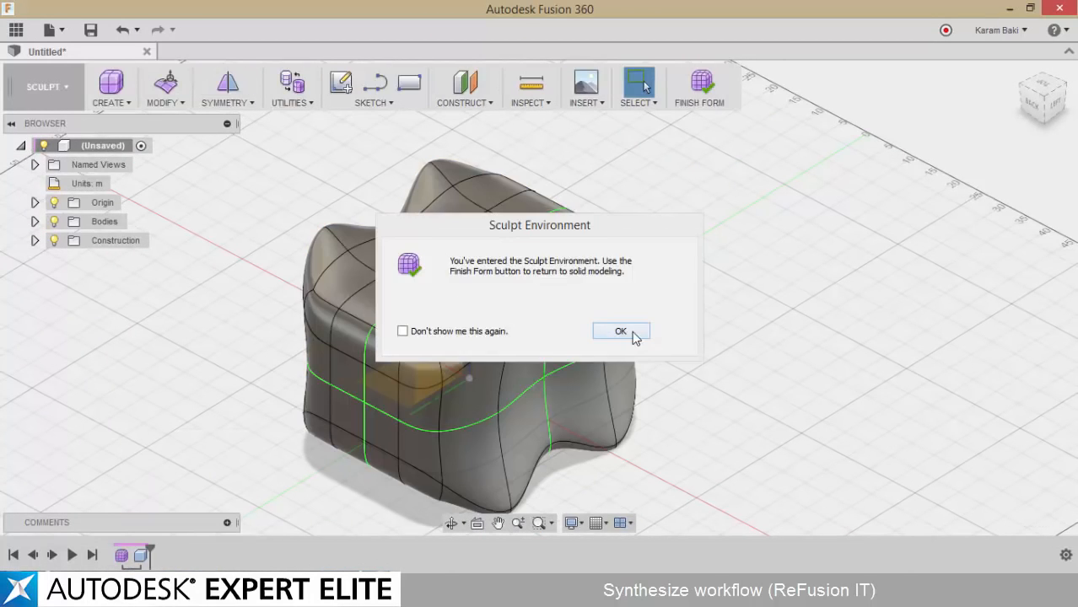
click(633, 333)
Pull a vertical side edge of the form outward with a -45.00 m offset using Edit Form, and finish the form
click(166, 84)
click(614, 286)
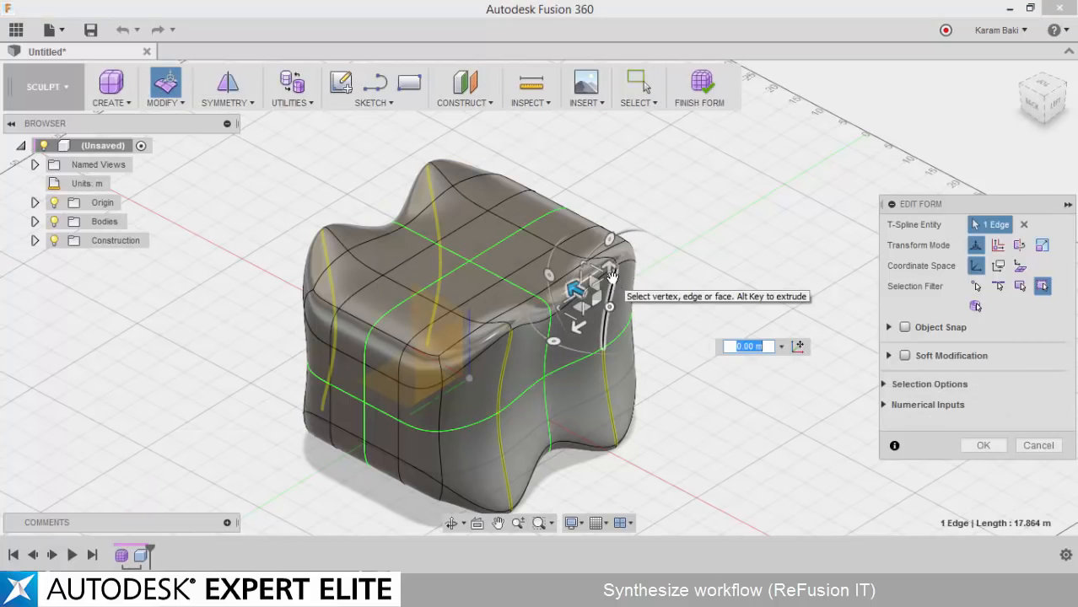
drag(574, 289, 781, 397)
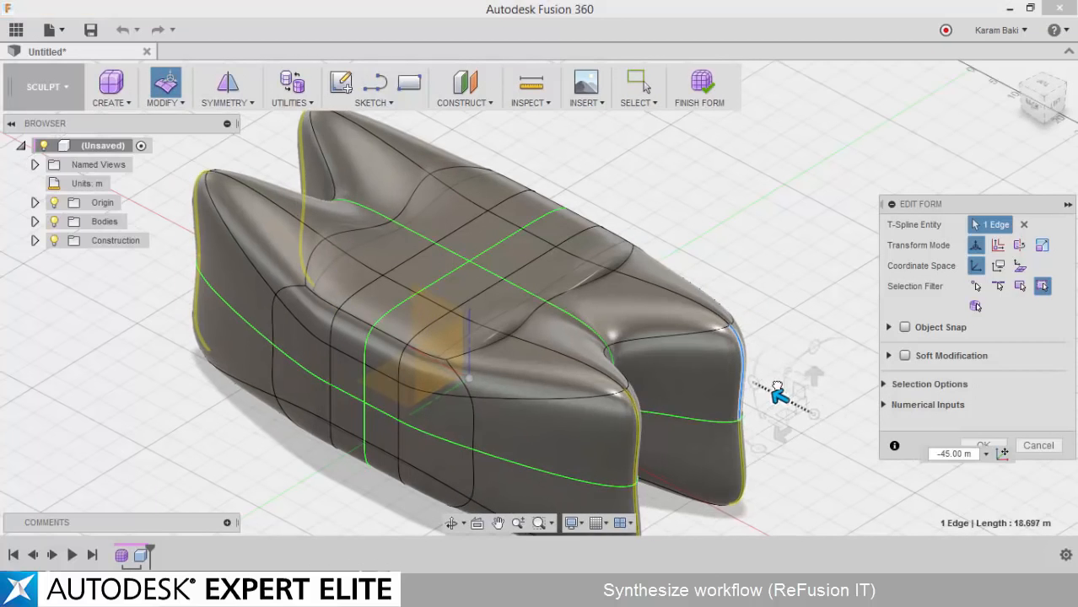
click(986, 445)
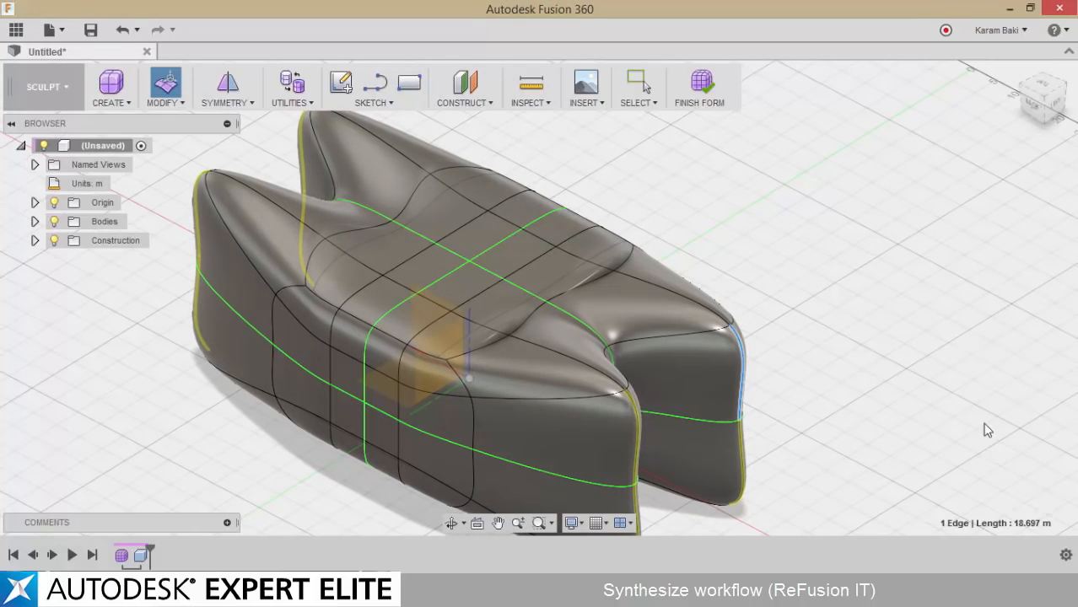
click(699, 84)
shift+middle_drag(731, 191, 715, 192)
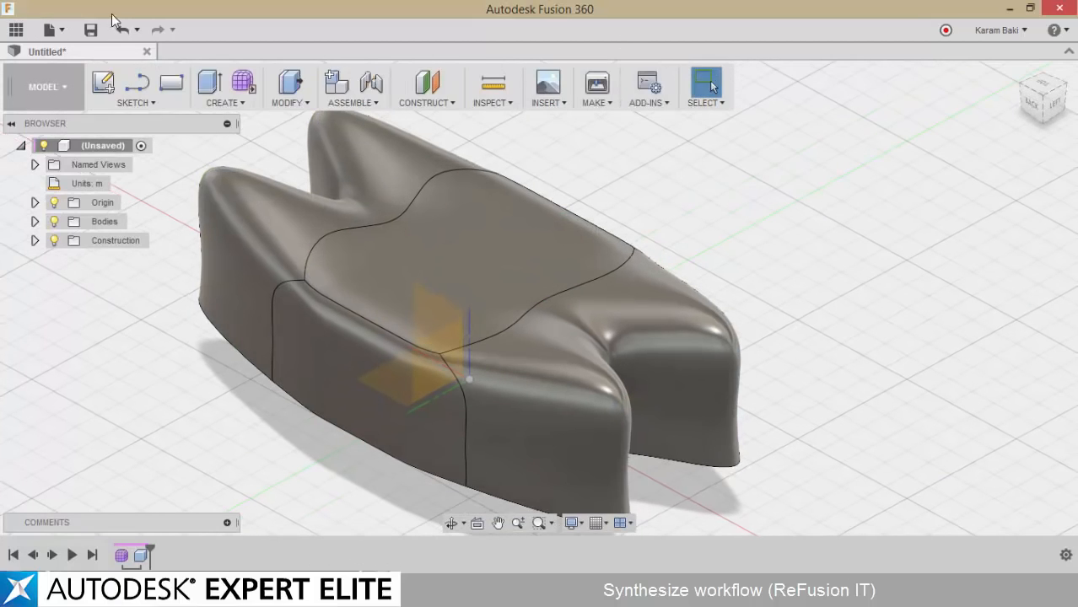
Export the reshaped form to the desktop as a SAT file, reusing the name of the existing ZUpTest.sat
click(63, 34)
click(62, 193)
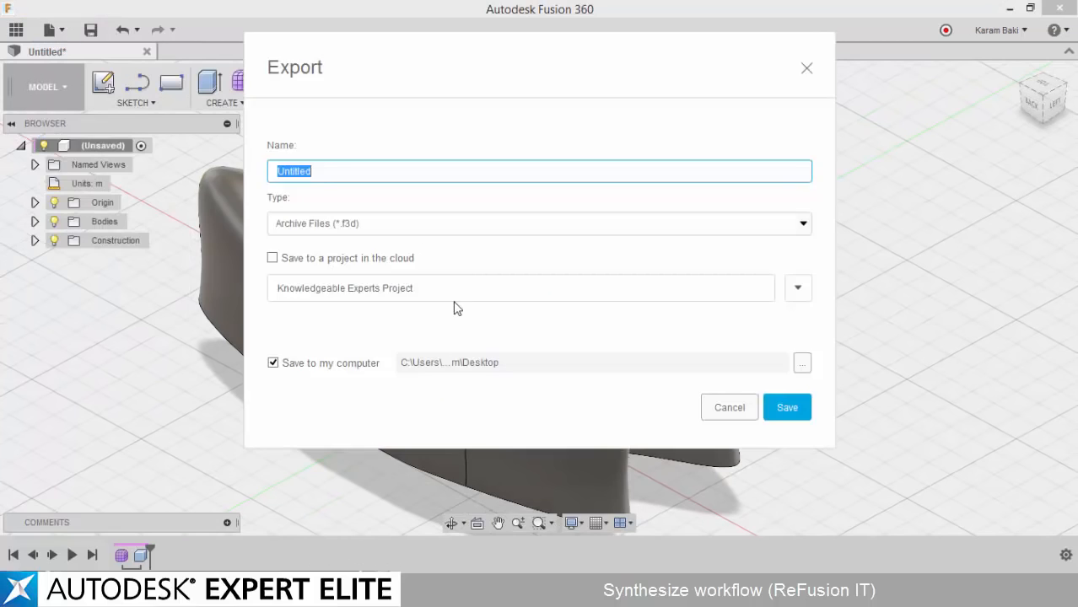
click(400, 222)
click(368, 268)
click(356, 178)
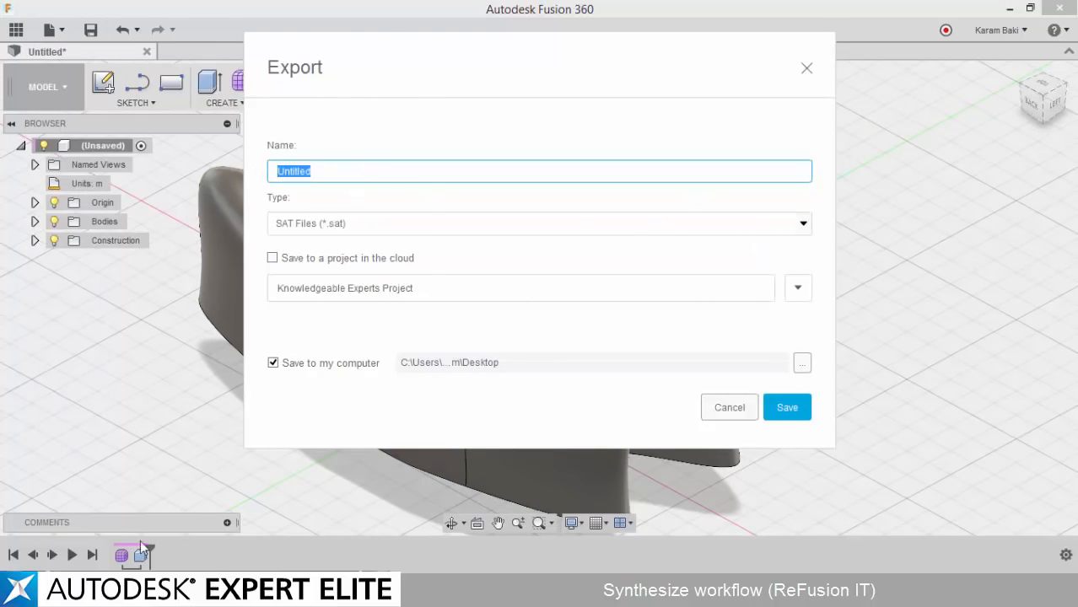
key(super+e)
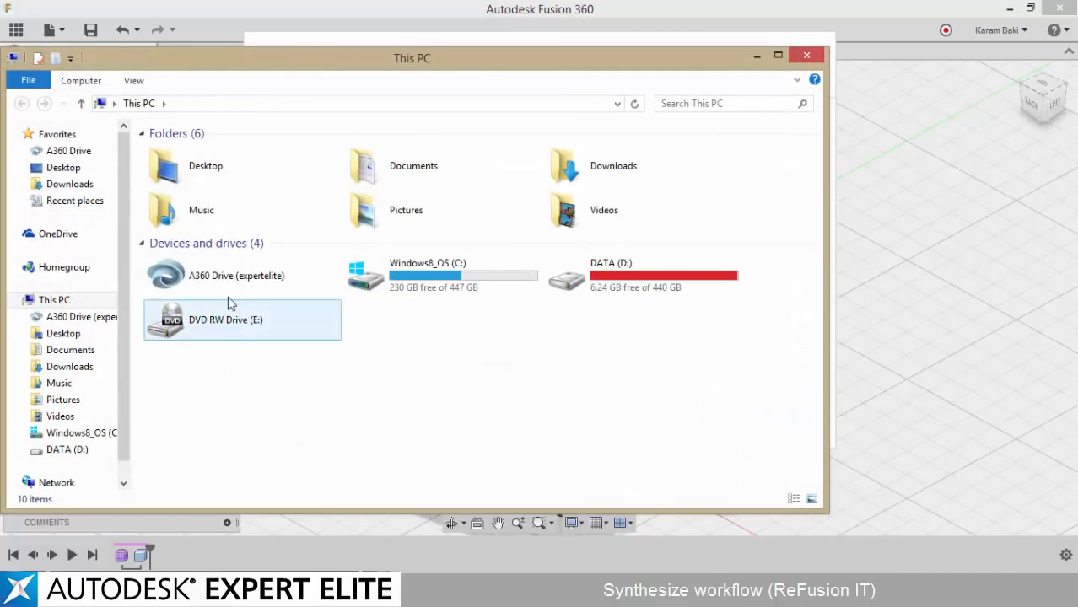
click(66, 168)
click(405, 409)
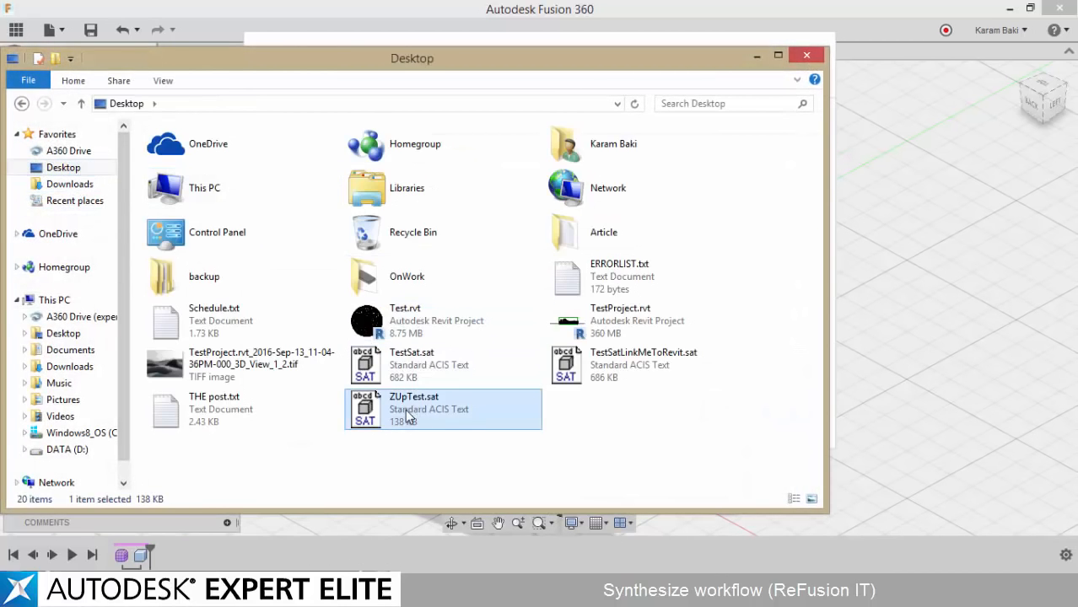
click(802, 58)
click(787, 408)
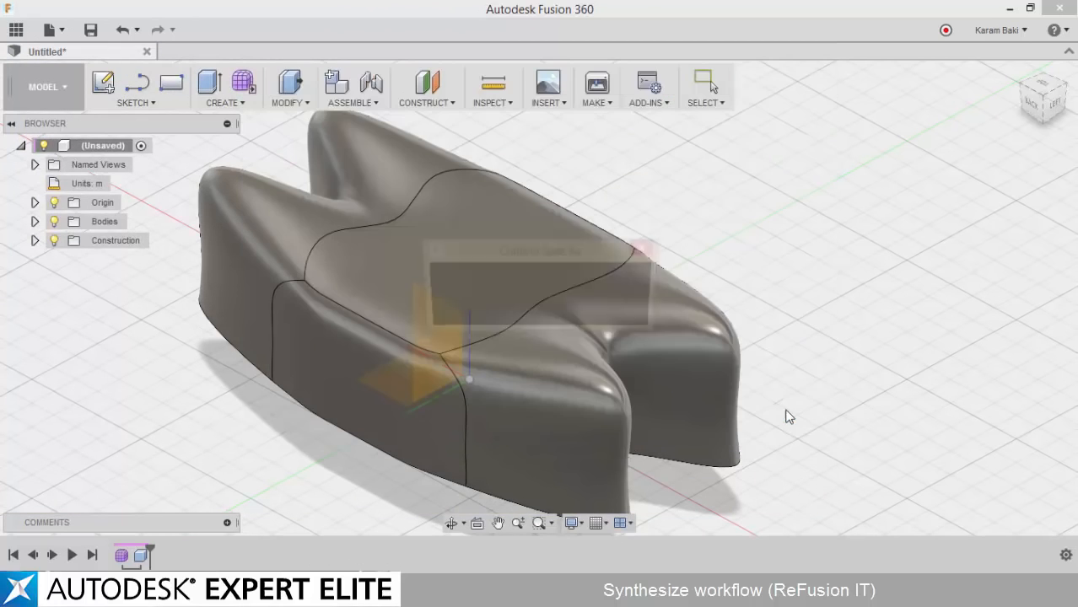
Switch to Revit, open the mass for in-place editing, and divide the surface of its wavy side face
click(557, 311)
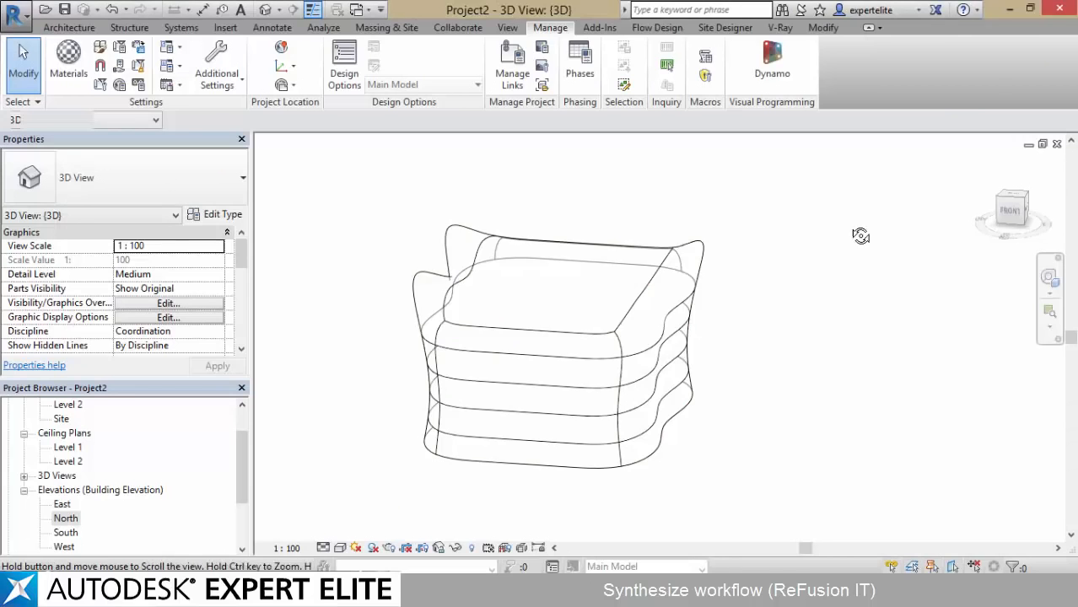
shift+middle_drag(855, 233, 689, 224)
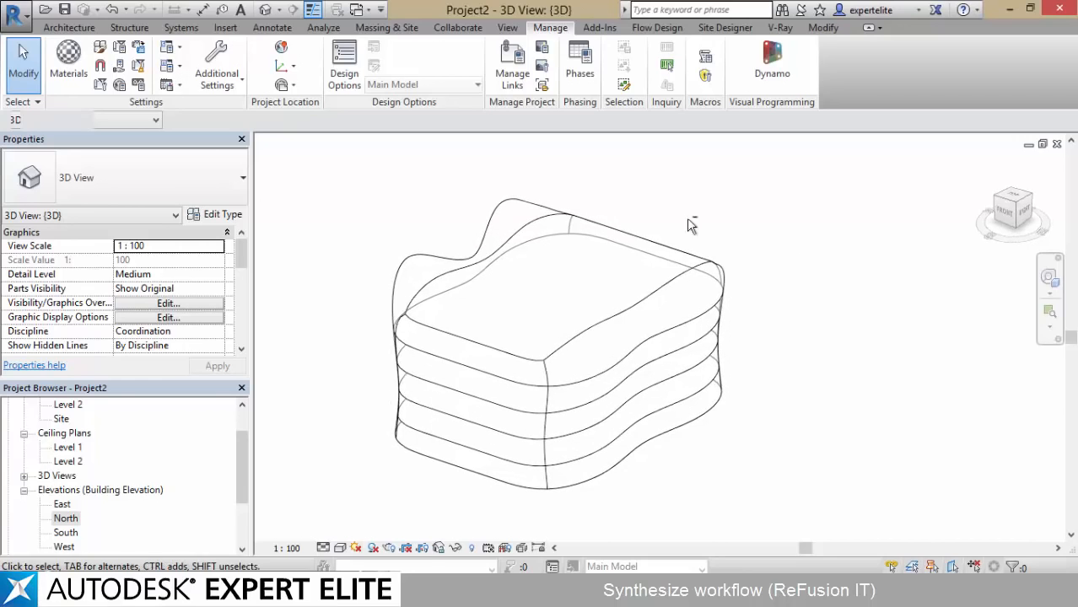
click(590, 301)
click(640, 67)
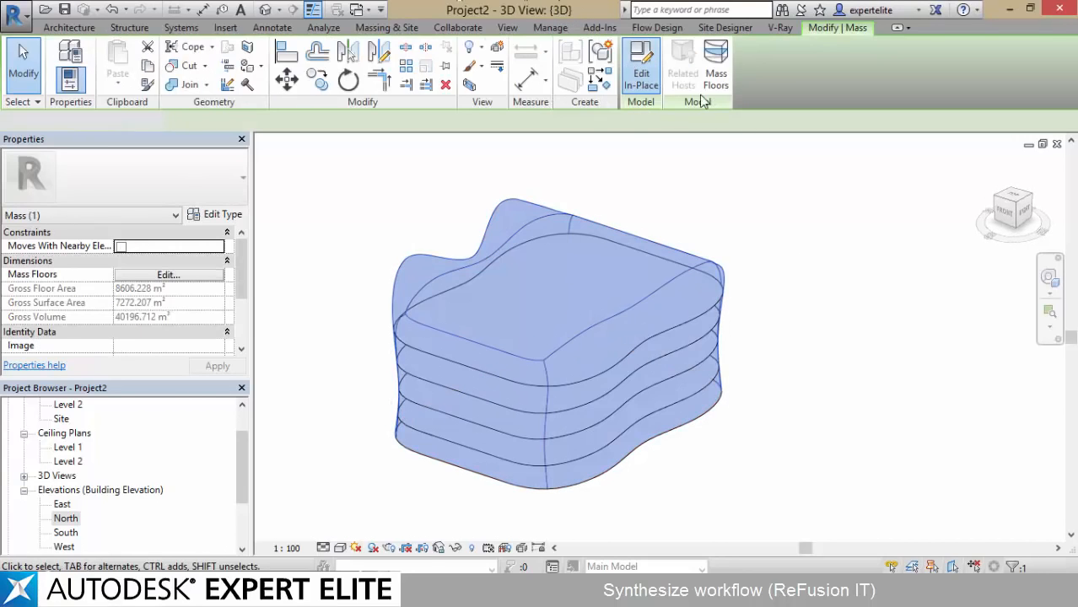
click(606, 369)
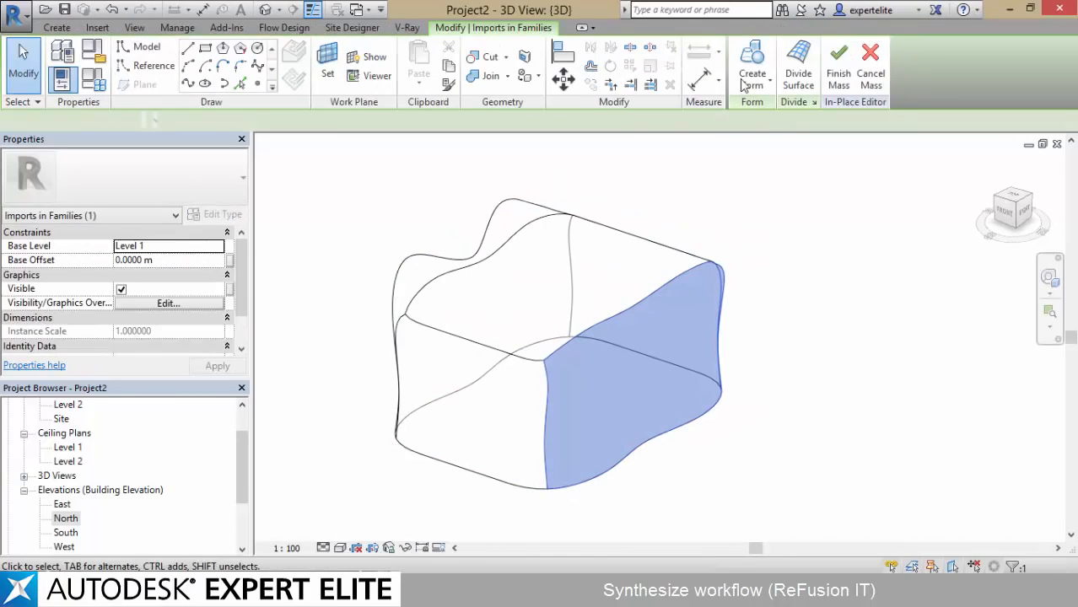
click(797, 66)
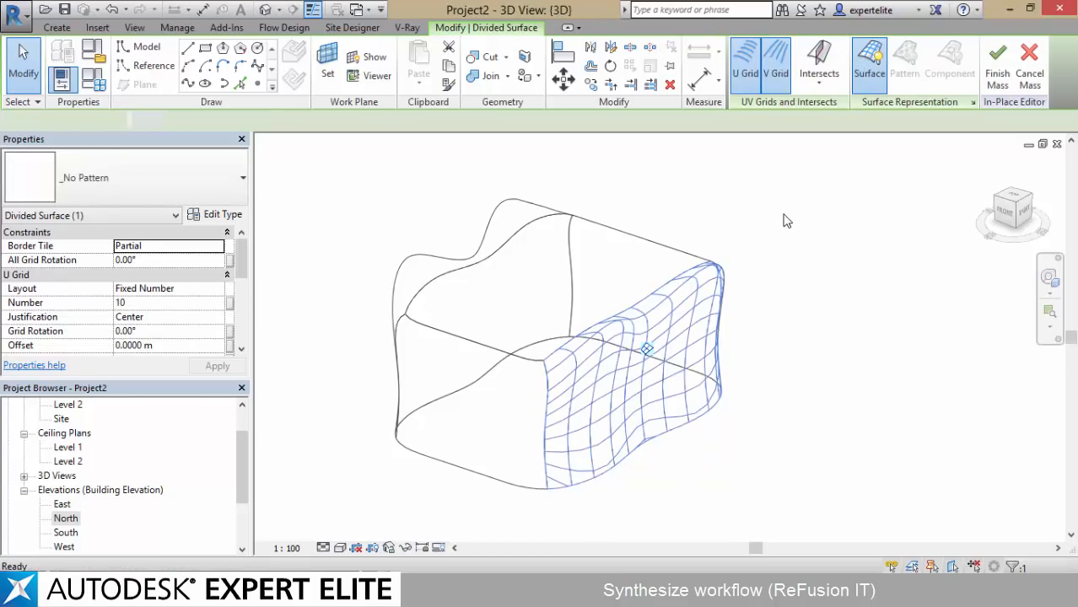
Apply the Octagon pattern to the divided side surface of the mass
click(759, 219)
click(623, 368)
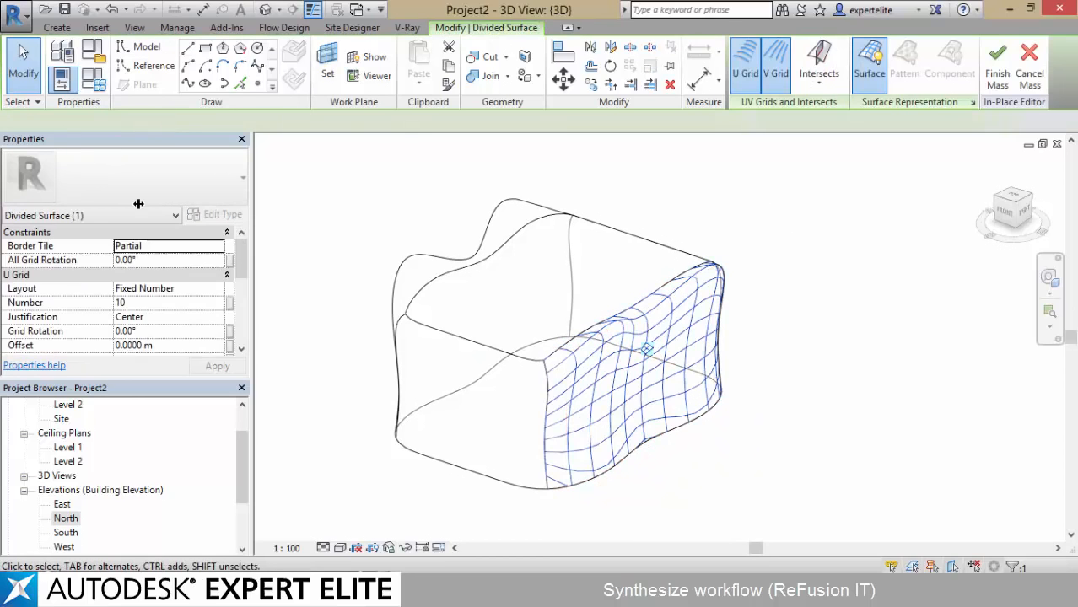
click(149, 173)
scroll(68, 389, down, 2)
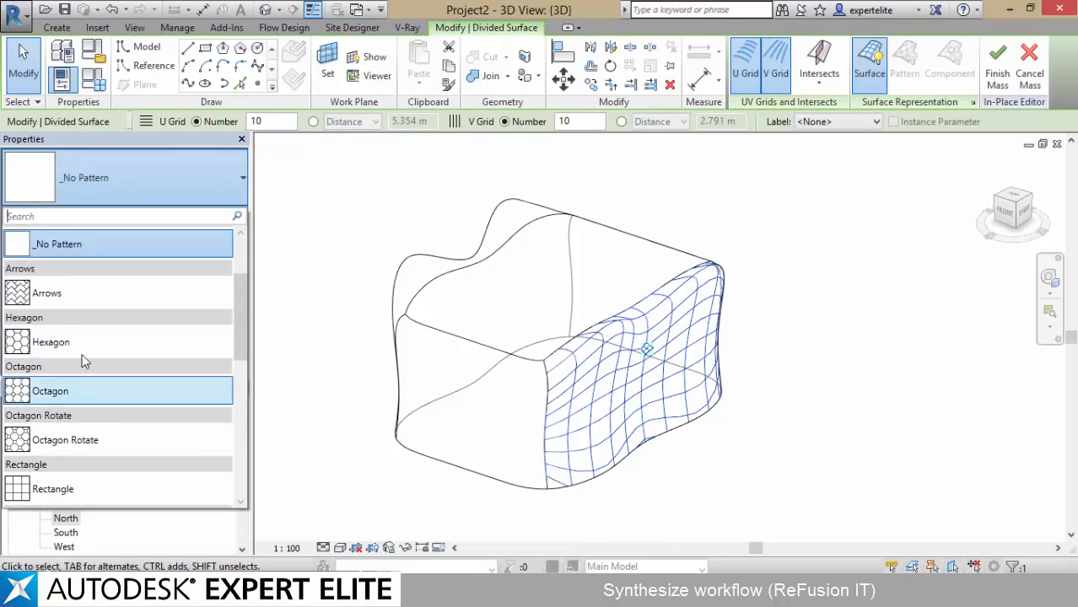
click(68, 391)
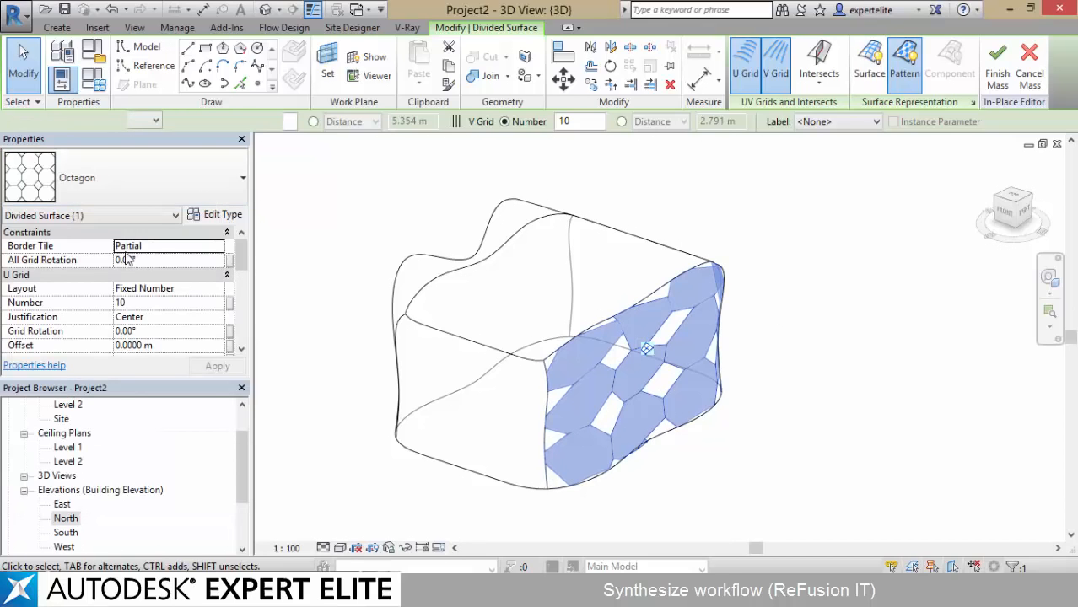
Change the divided surface's pattern to Rhomboid and finish the mass
click(101, 188)
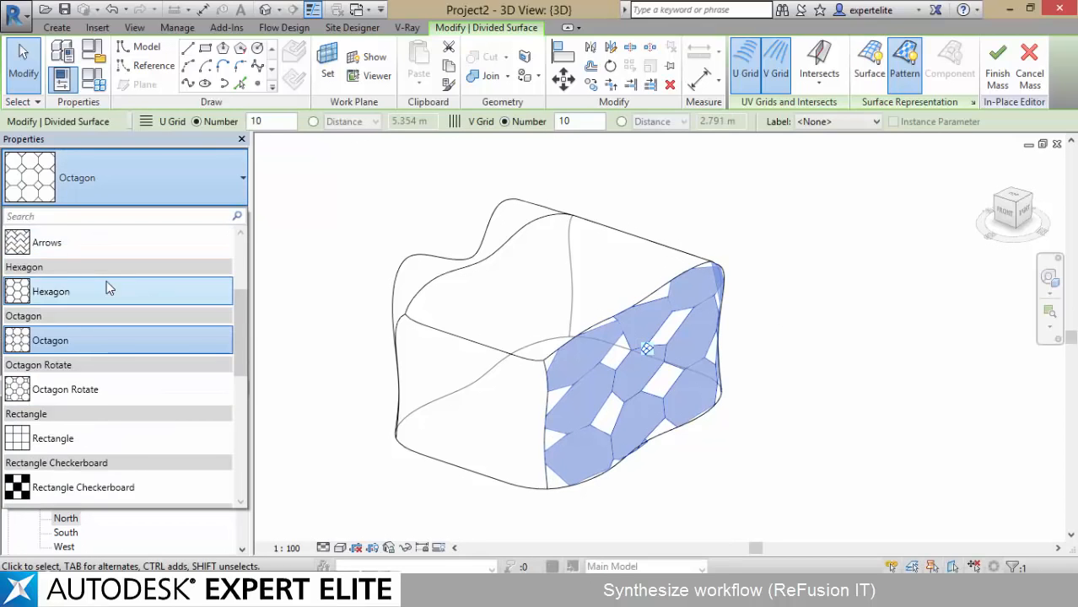
scroll(93, 376, up, 1)
scroll(81, 380, down, 4)
click(82, 363)
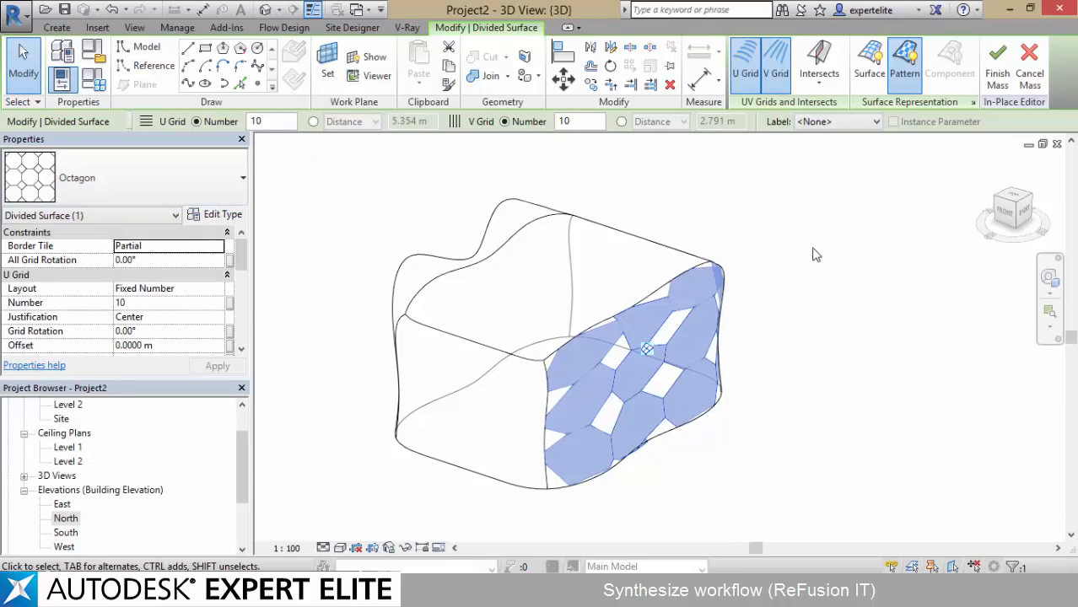
click(800, 247)
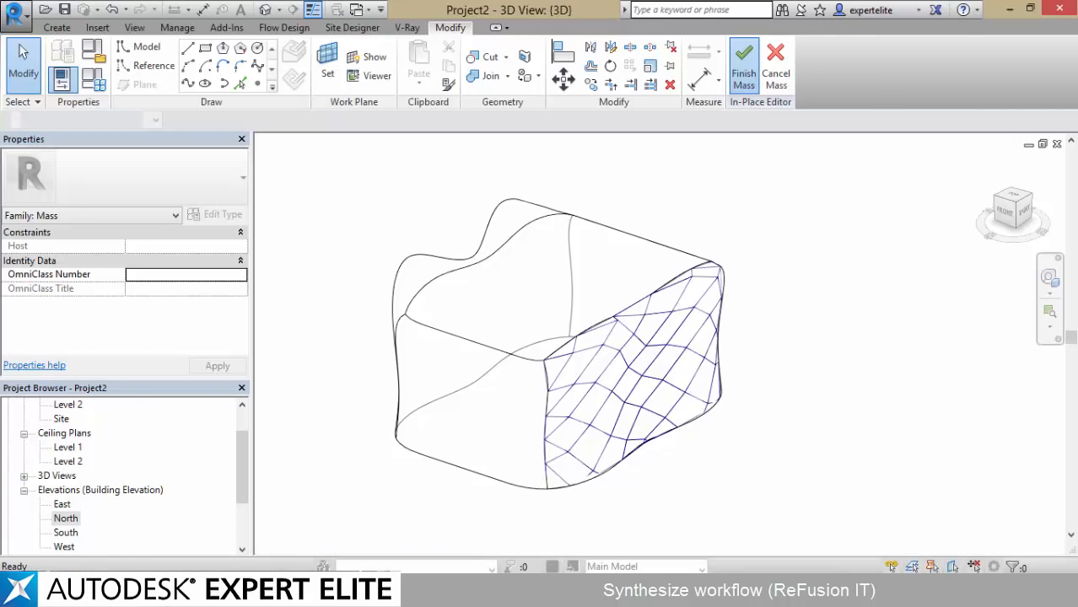
Create a new pattern-based curtain panel family and set its tile pattern grid to Rhomboid
click(14, 12)
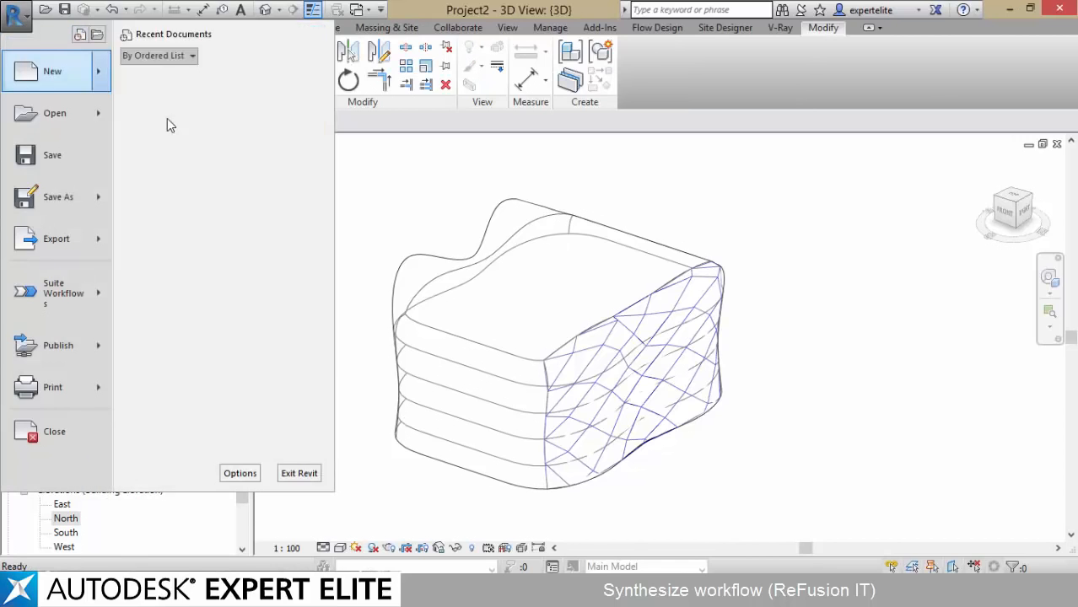
click(167, 118)
double_click(553, 313)
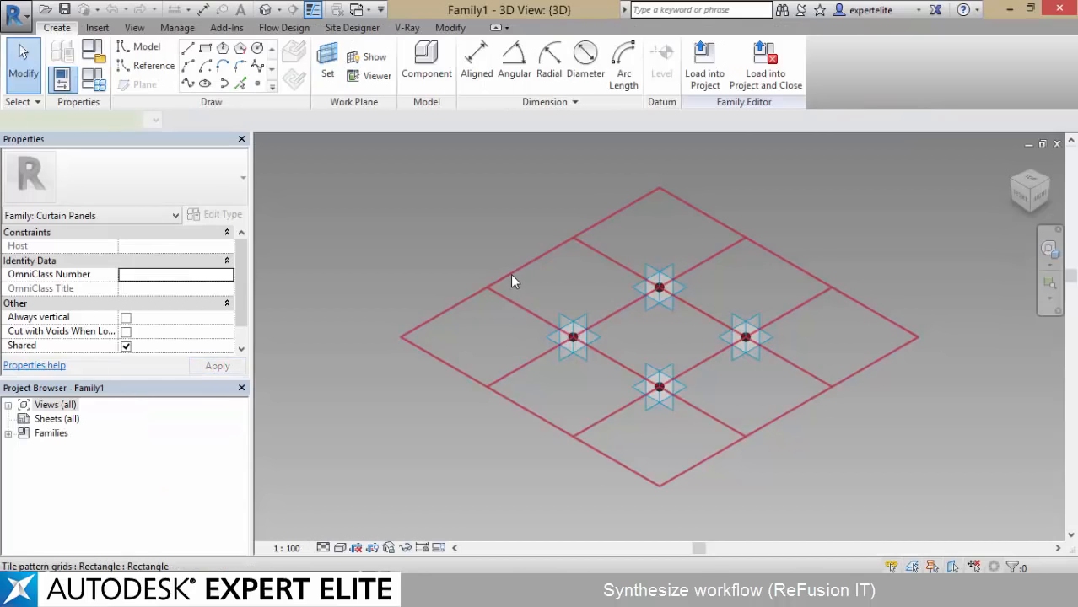
click(512, 275)
click(142, 166)
click(68, 338)
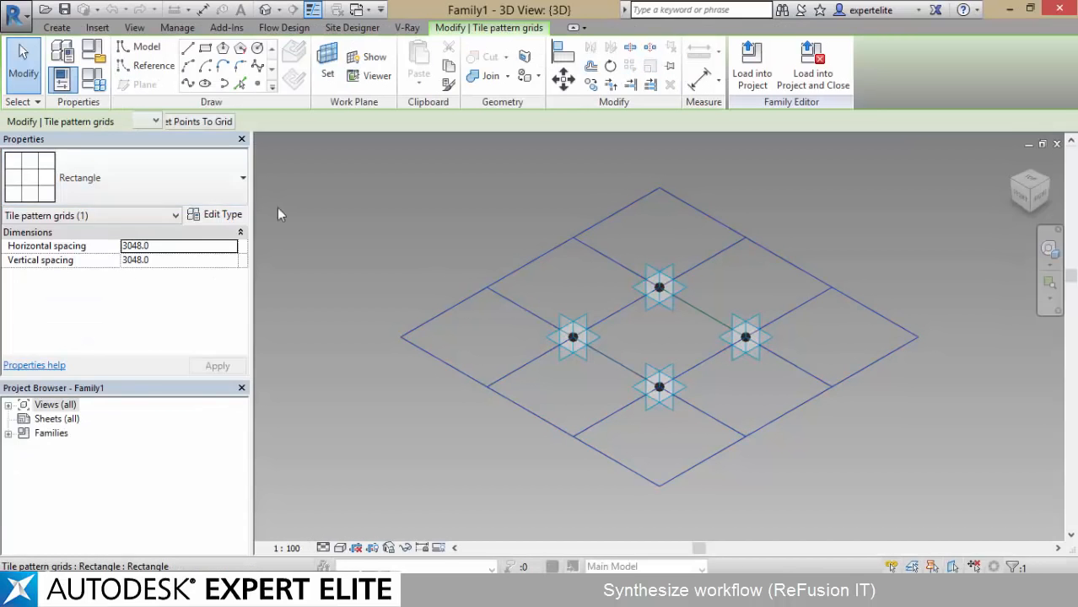
Place a reference point at the midpoint of the line between points 1 and 2, and draw a circle centred on it in its work plane
click(257, 84)
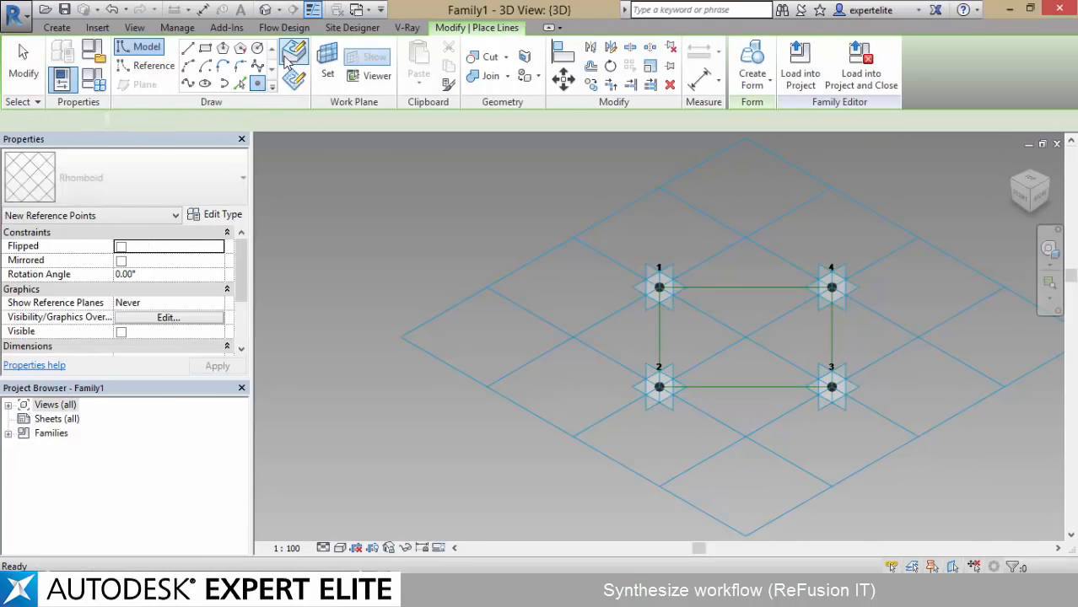
click(659, 338)
key(Escape)
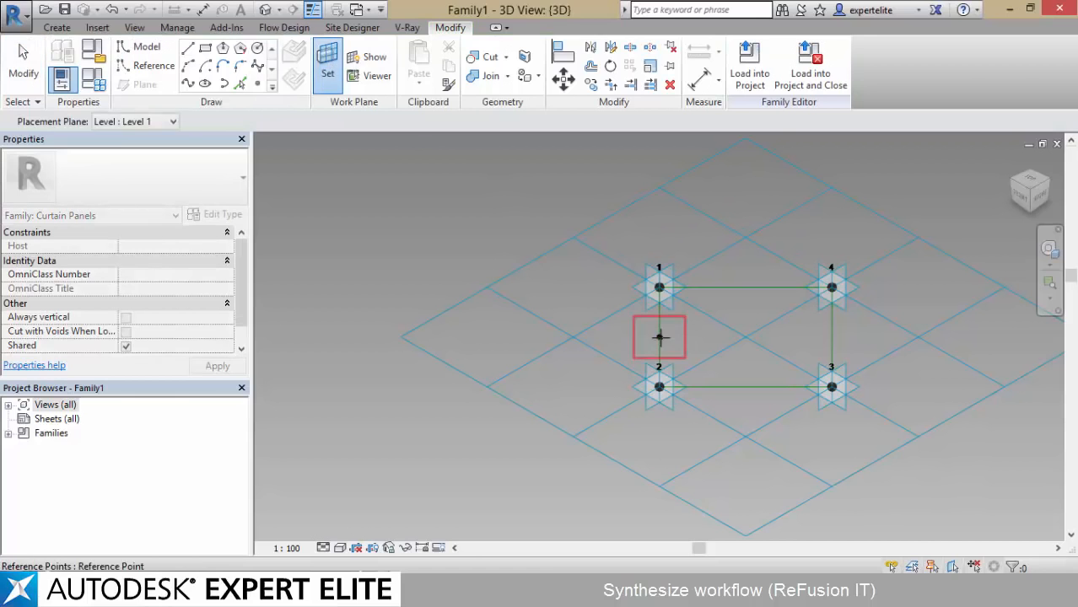
click(258, 48)
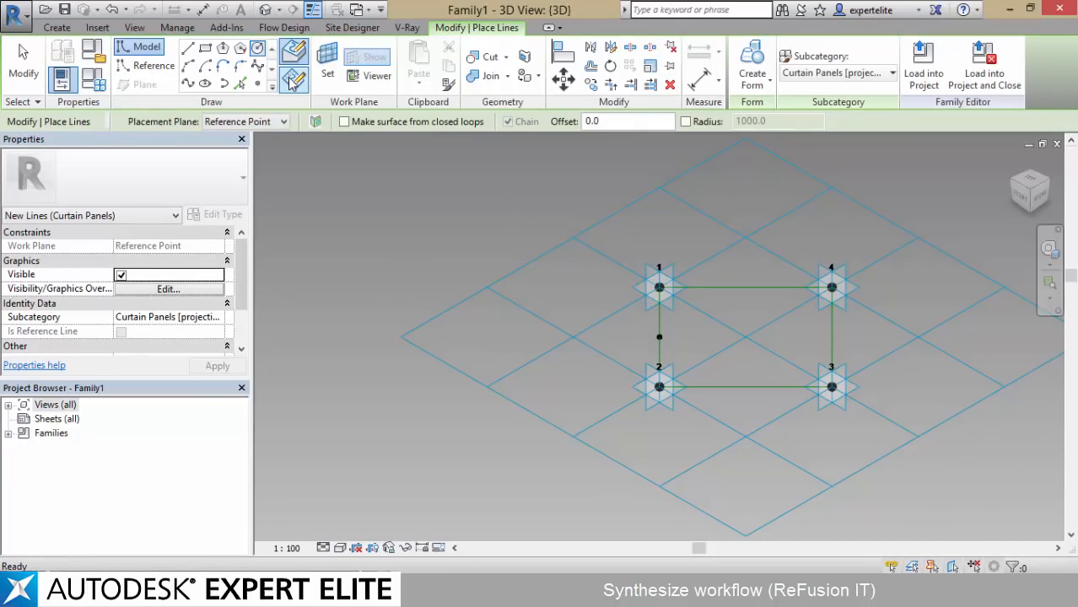
click(660, 334)
scroll(664, 335, up, 3)
key(Escape)
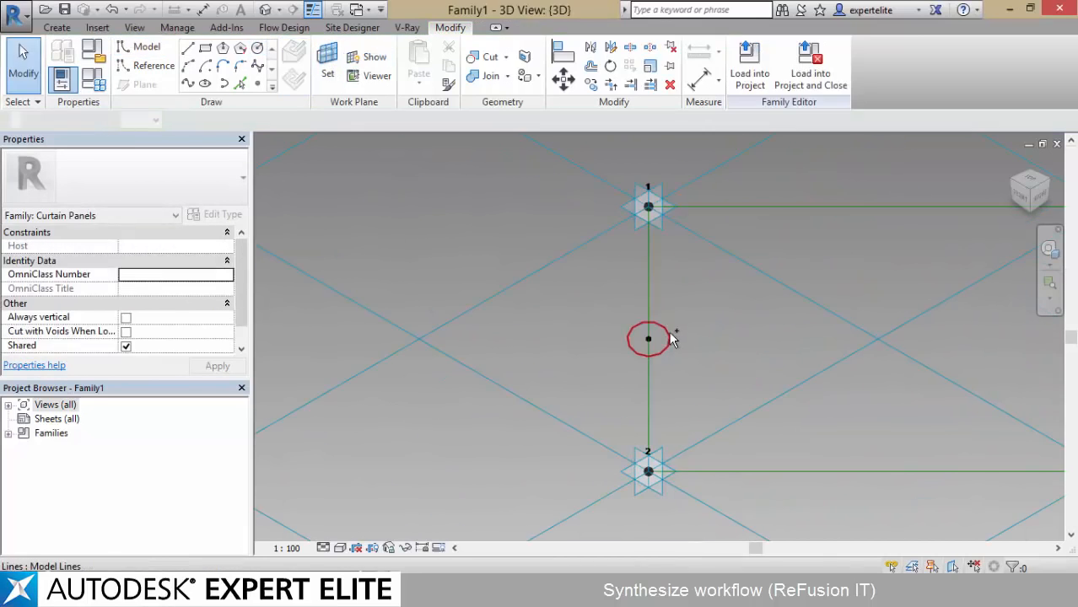
Set the circle's radius to 50 and create a form by sweeping it along the closed chain of rhomboid reference lines
click(667, 339)
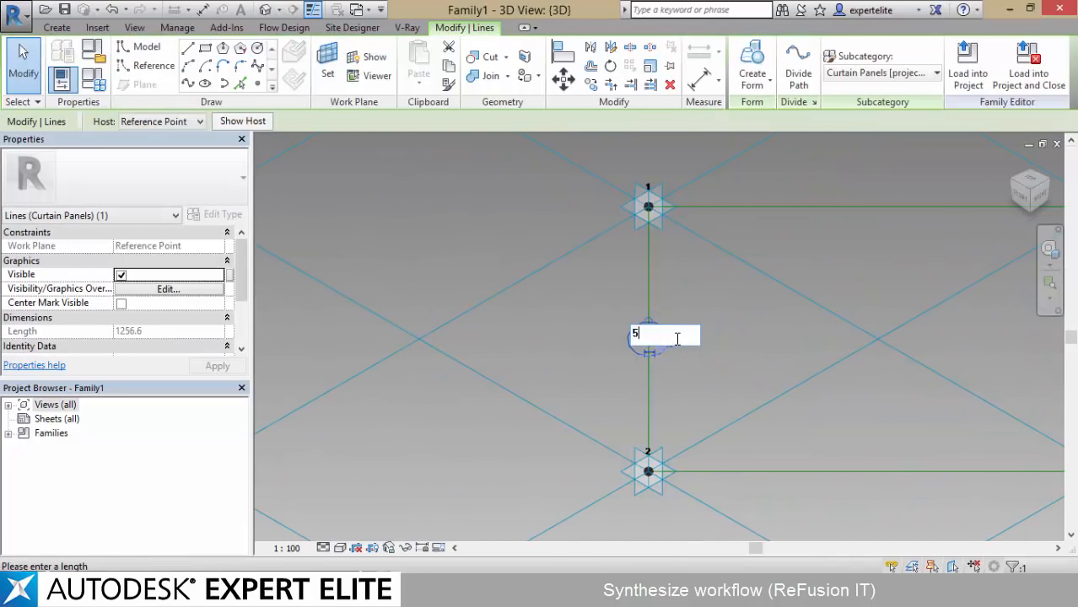
text(50)
key(Return)
key(Tab)
ctrl+click(647, 291)
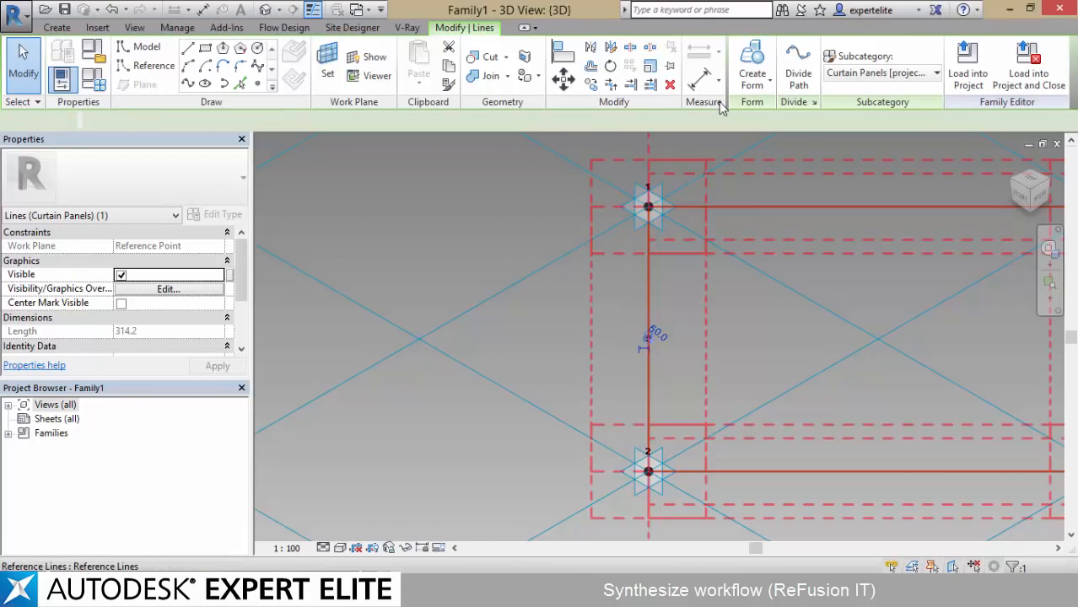
click(759, 71)
Load the curtain panel family into the project and close it without saving
click(785, 72)
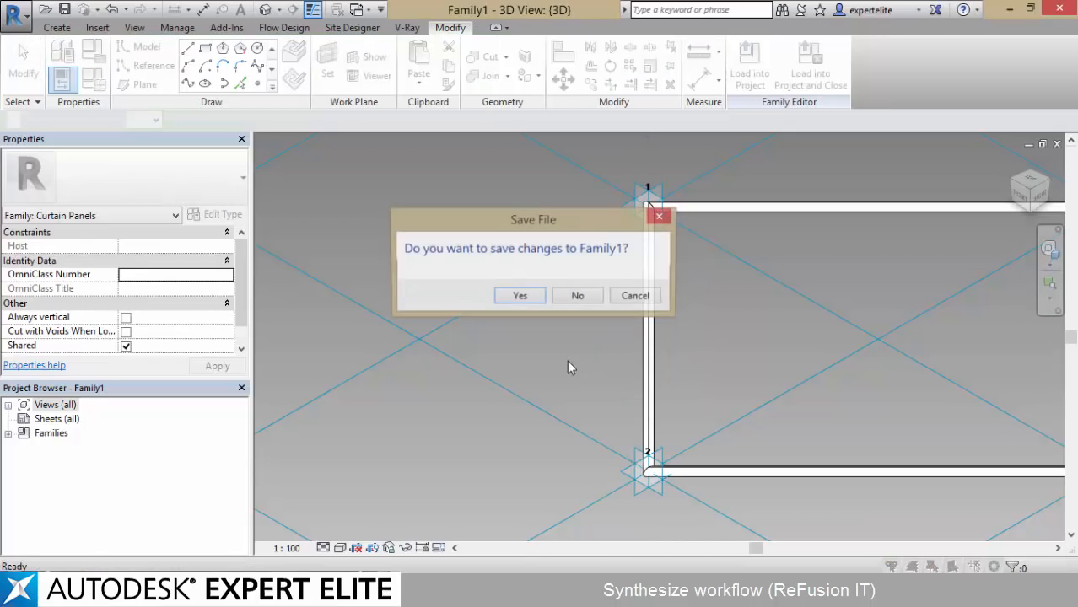
click(577, 295)
click(574, 318)
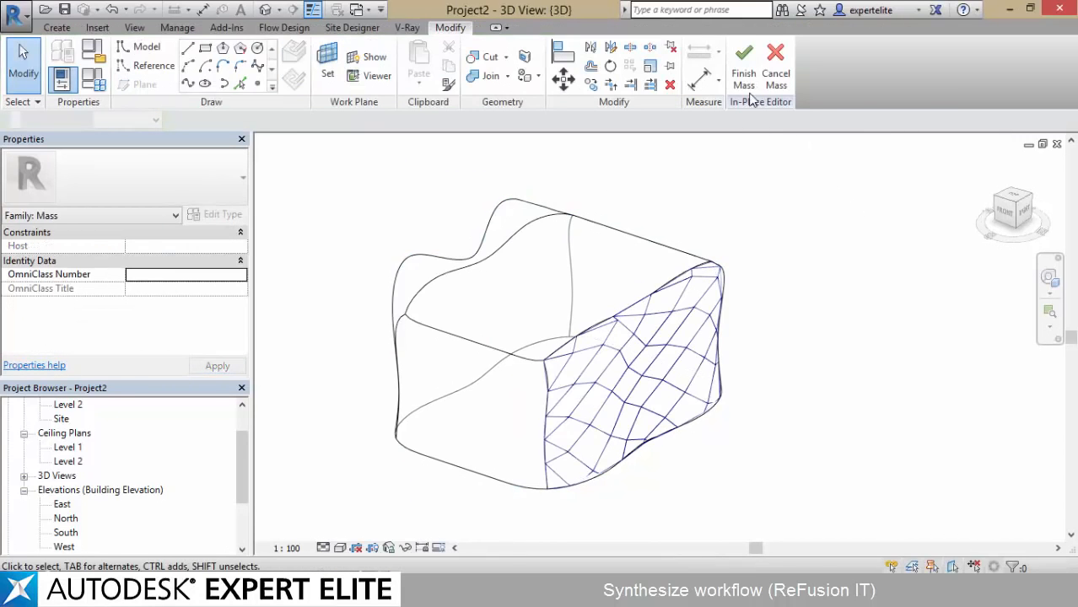
click(749, 88)
click(17, 17)
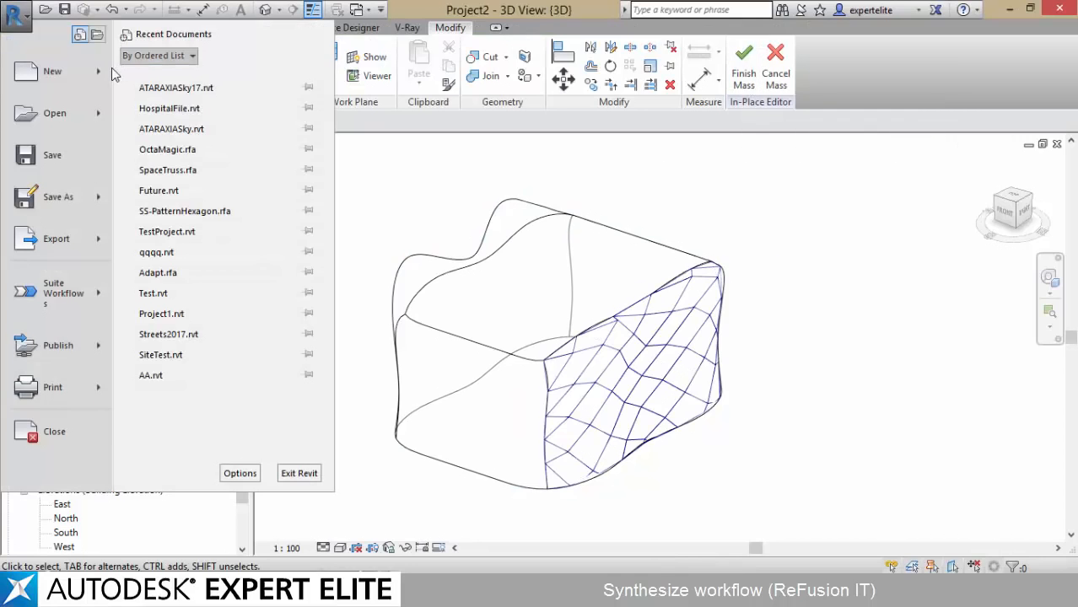
mouse_move(95, 72)
click(150, 110)
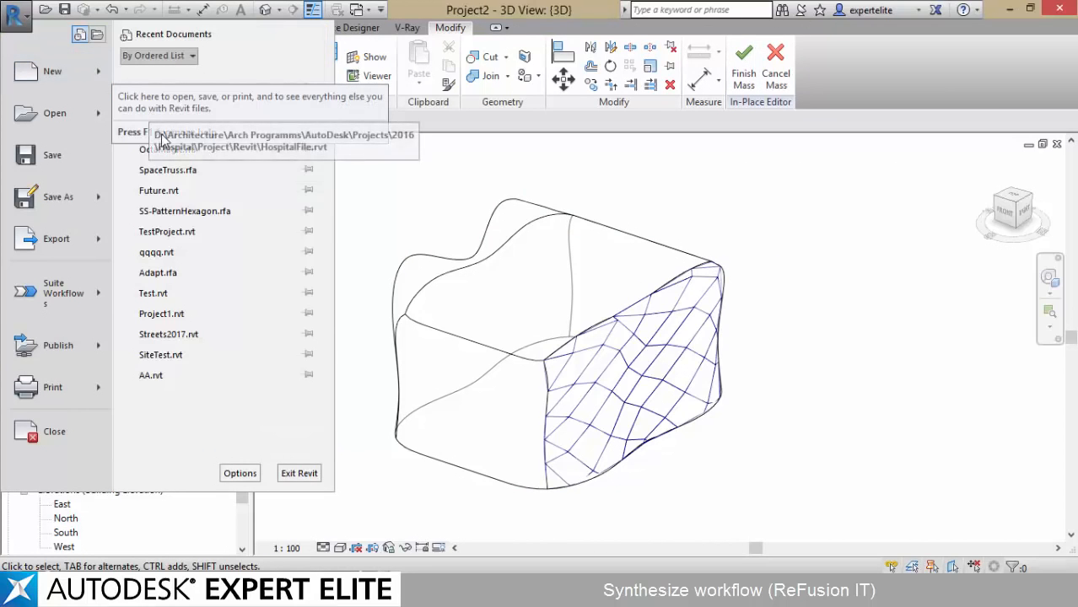
click(560, 225)
middle_drag(818, 187, 819, 178)
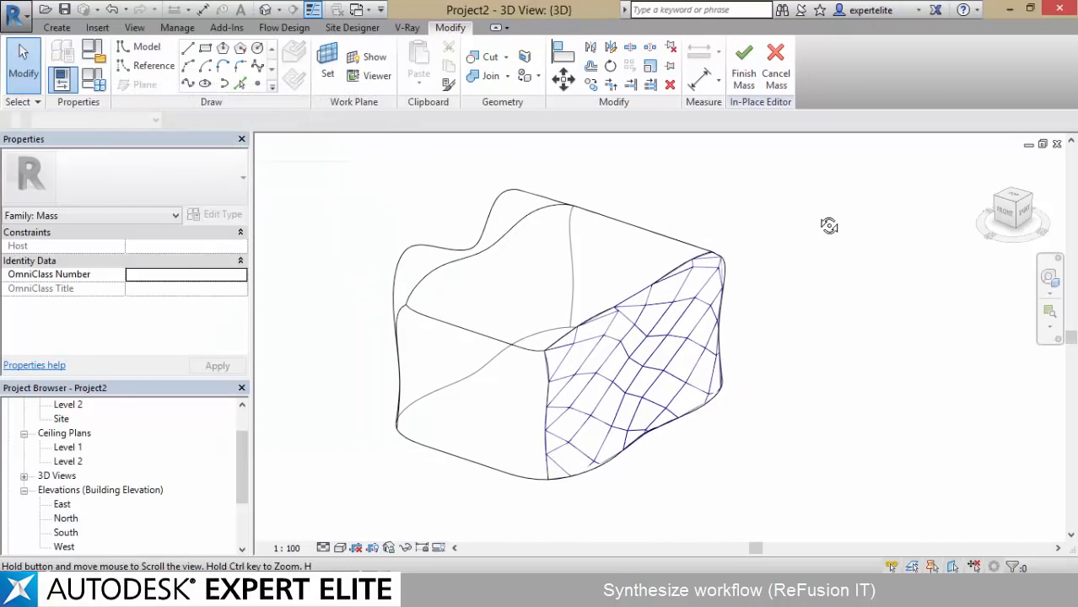
shift+middle_drag(829, 225, 818, 228)
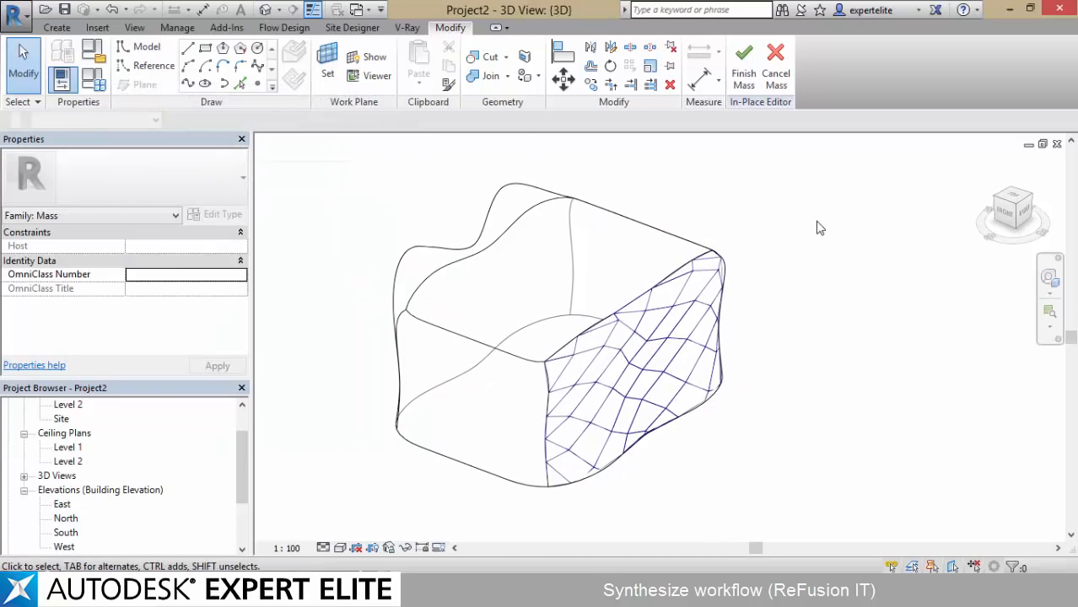
click(32, 15)
mouse_move(94, 71)
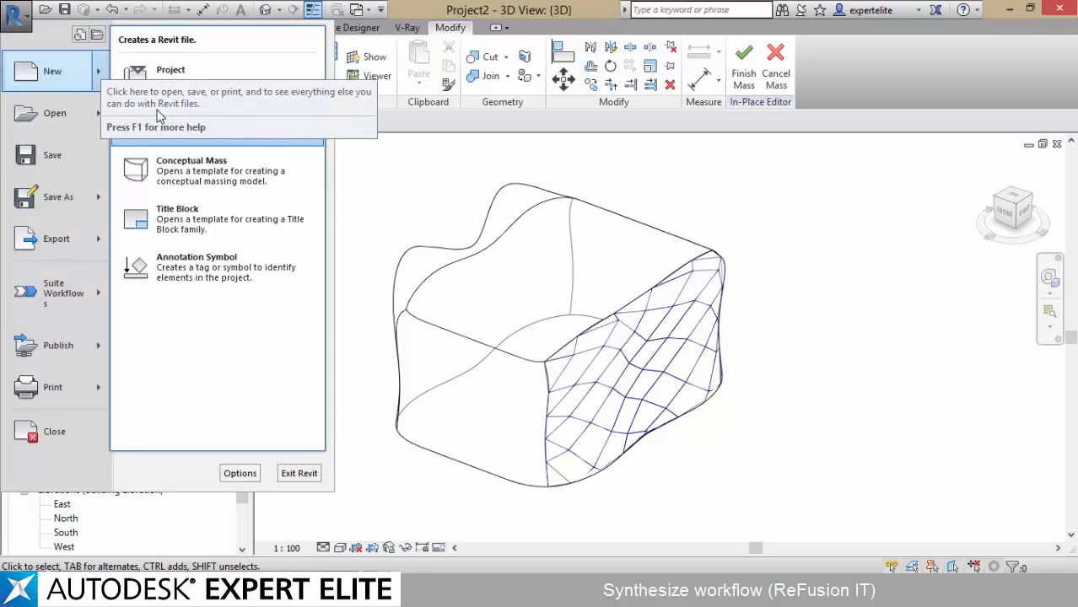
click(740, 74)
click(741, 74)
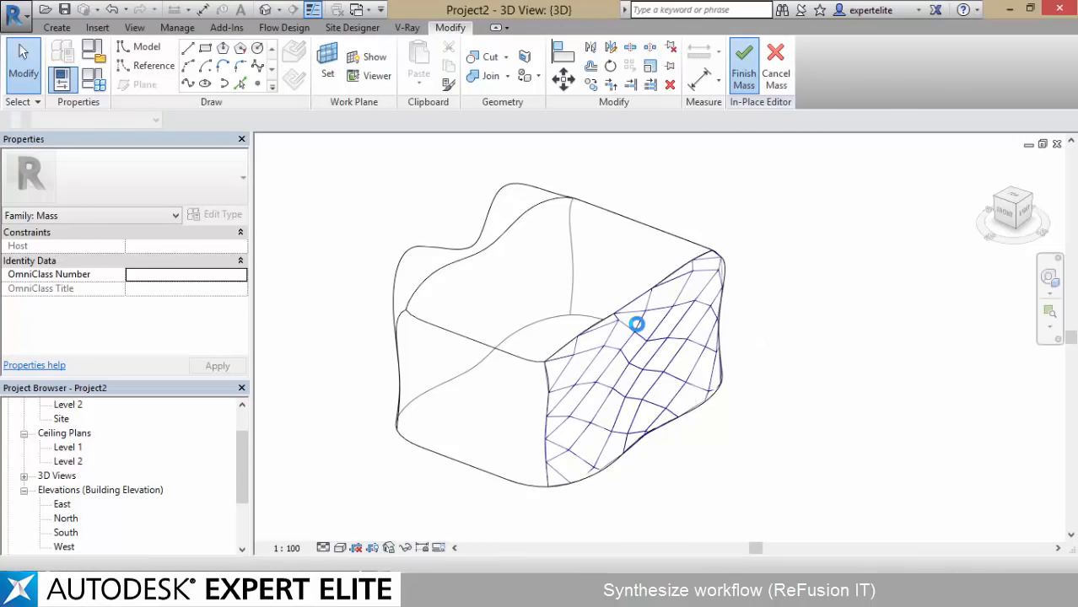
Apply the Family1 panel listed under Rhomboid to the divided side surface of the mass
click(627, 277)
click(679, 365)
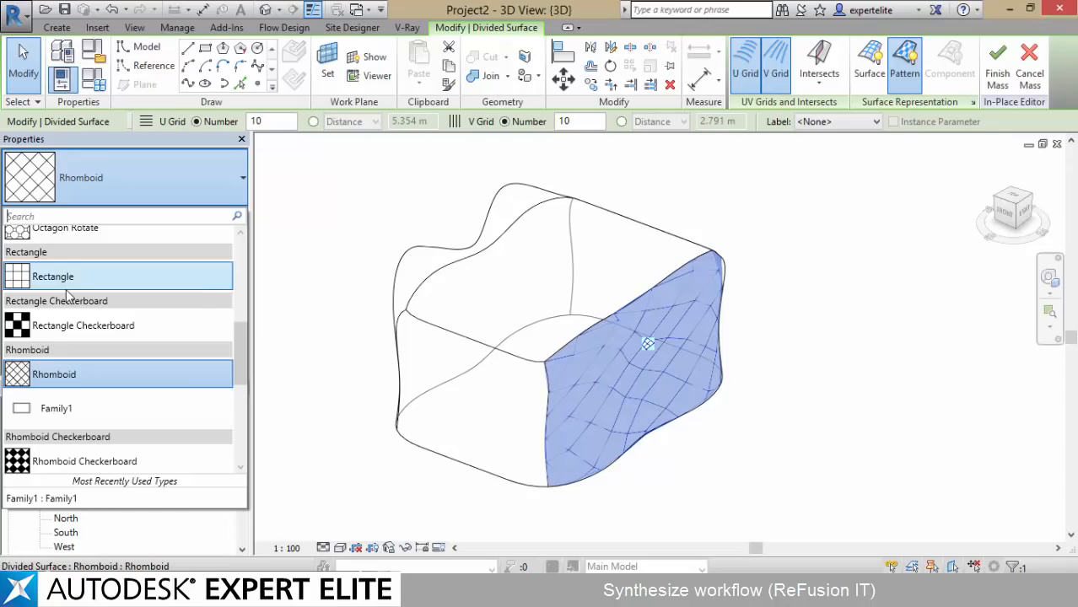
click(65, 409)
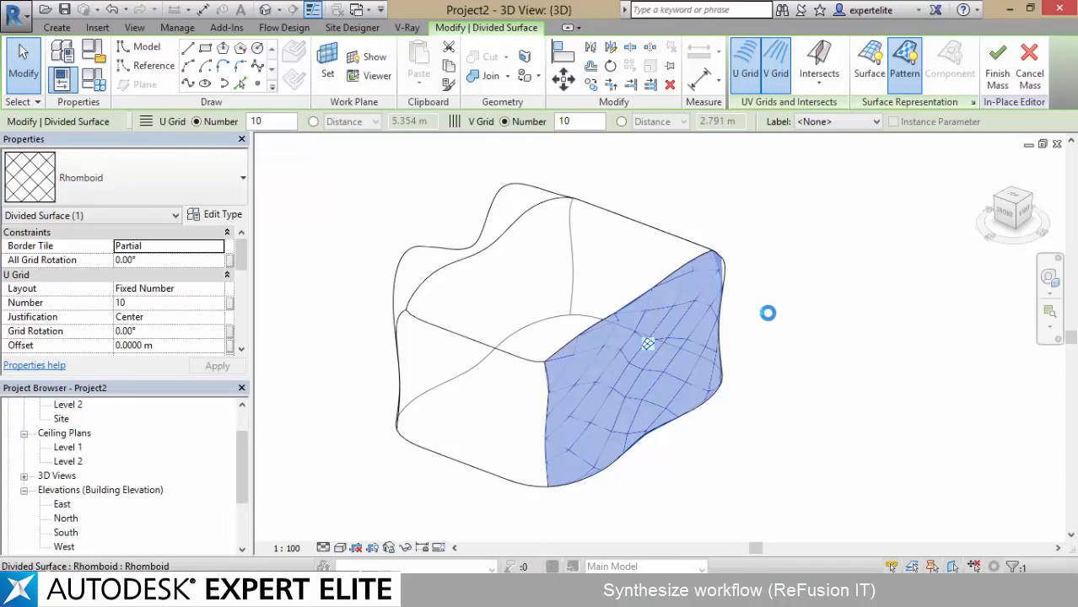
click(767, 313)
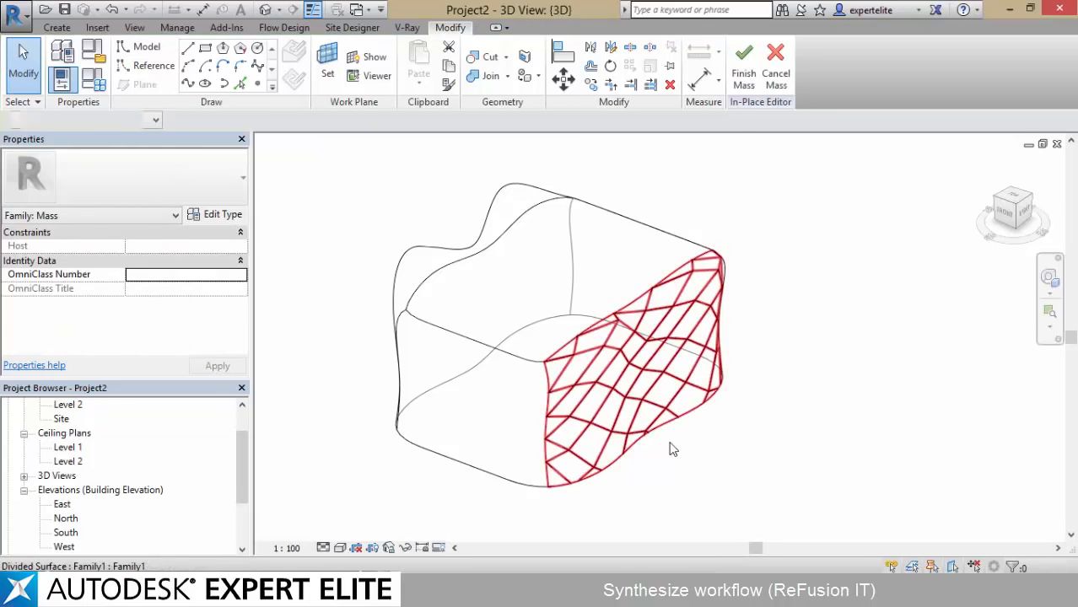
Edit the mass in place and set both the U Grid and V Grid numbers of its panelized divided surface to 20
scroll(672, 449, up, 5)
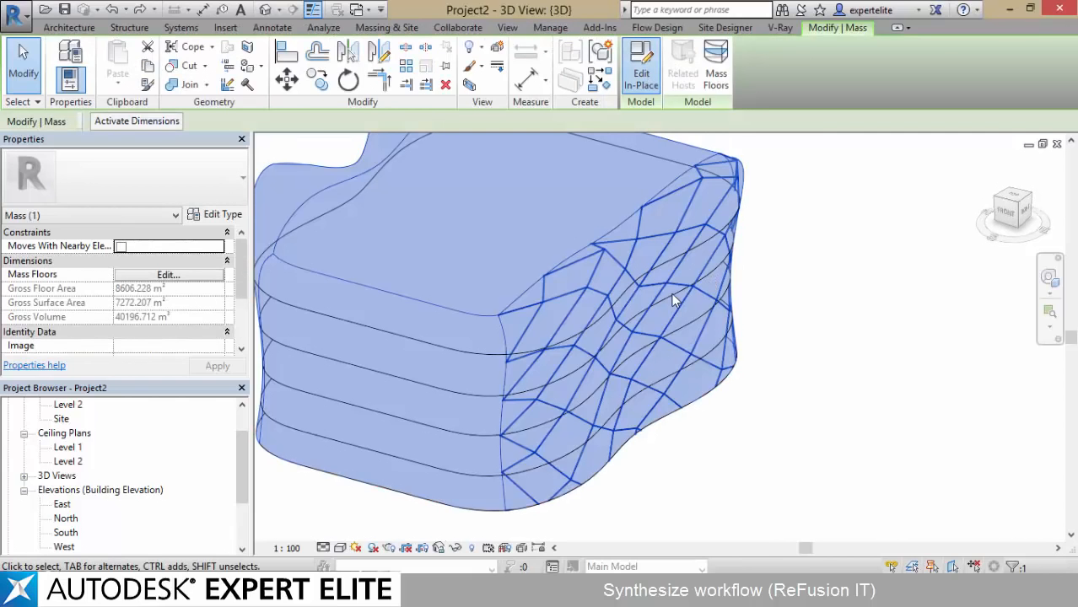
double_click(662, 297)
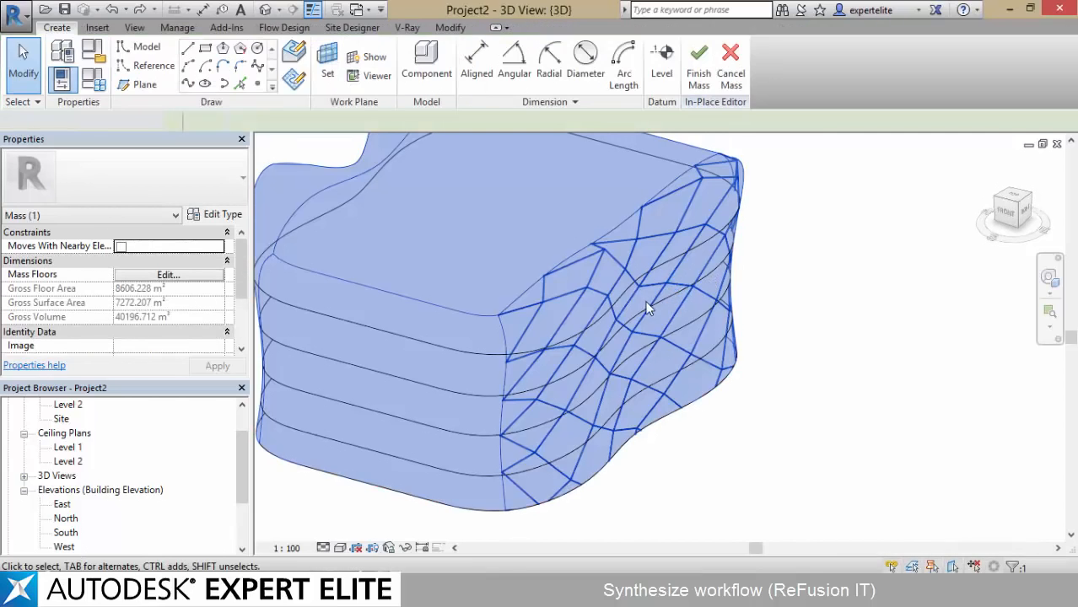
click(645, 314)
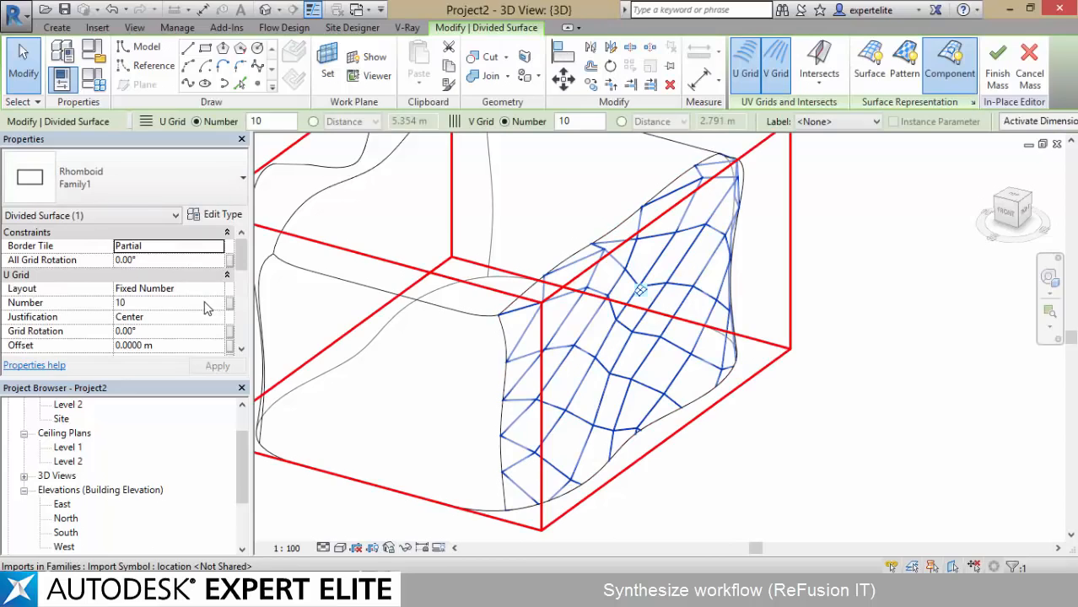
click(203, 305)
text(20)
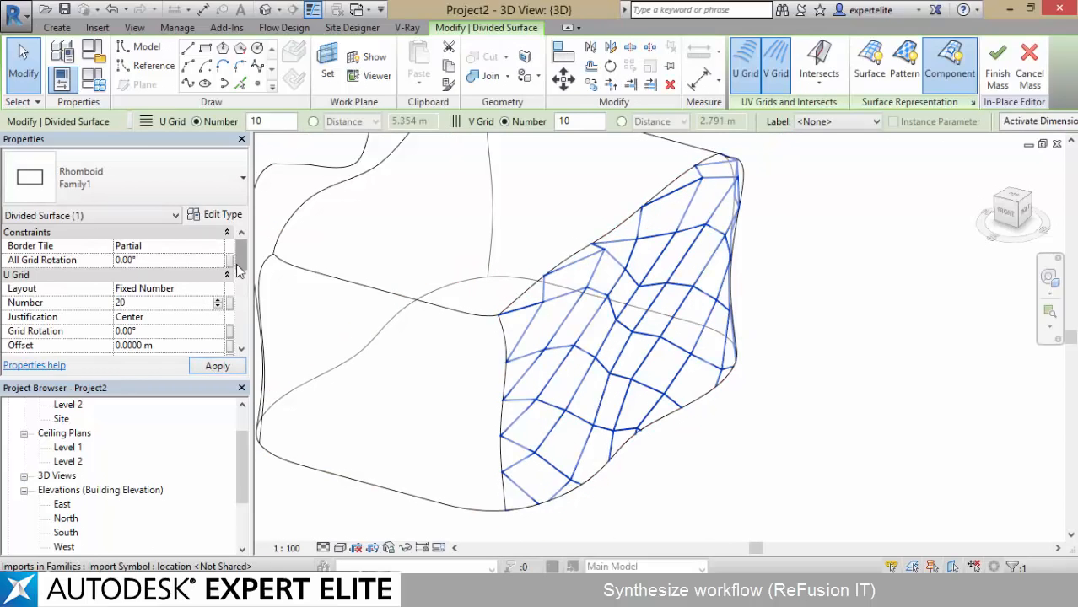
scroll(228, 270, down, 3)
click(177, 303)
text(20)
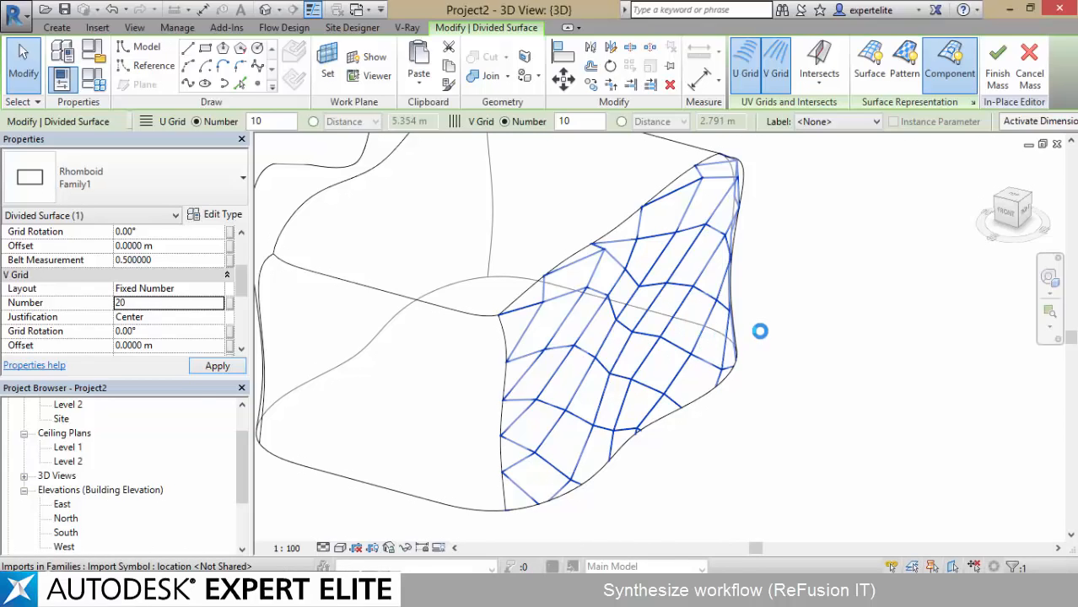
click(803, 280)
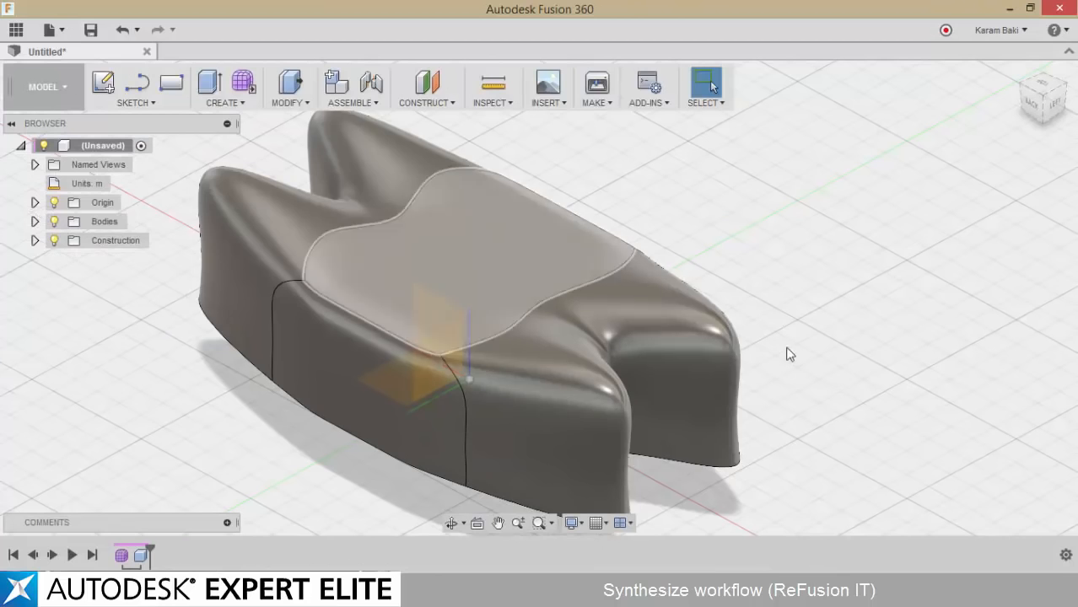
Reload the linked ZUpTest.sat CAD file in the Revit project and view the panelized side of the mass
middle_drag(705, 348, 735, 330)
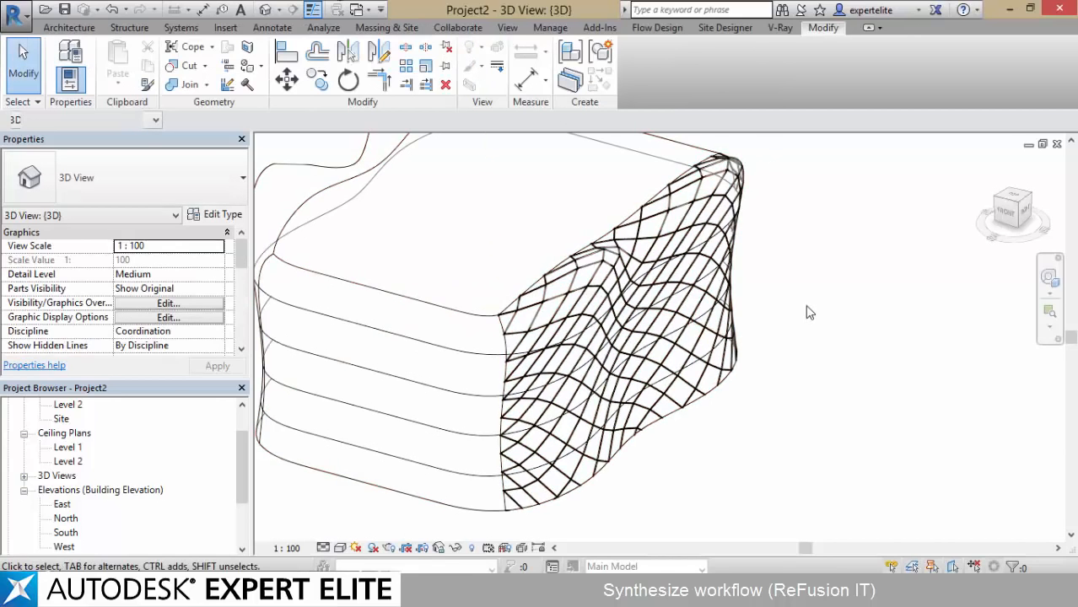
click(793, 257)
click(551, 28)
click(521, 84)
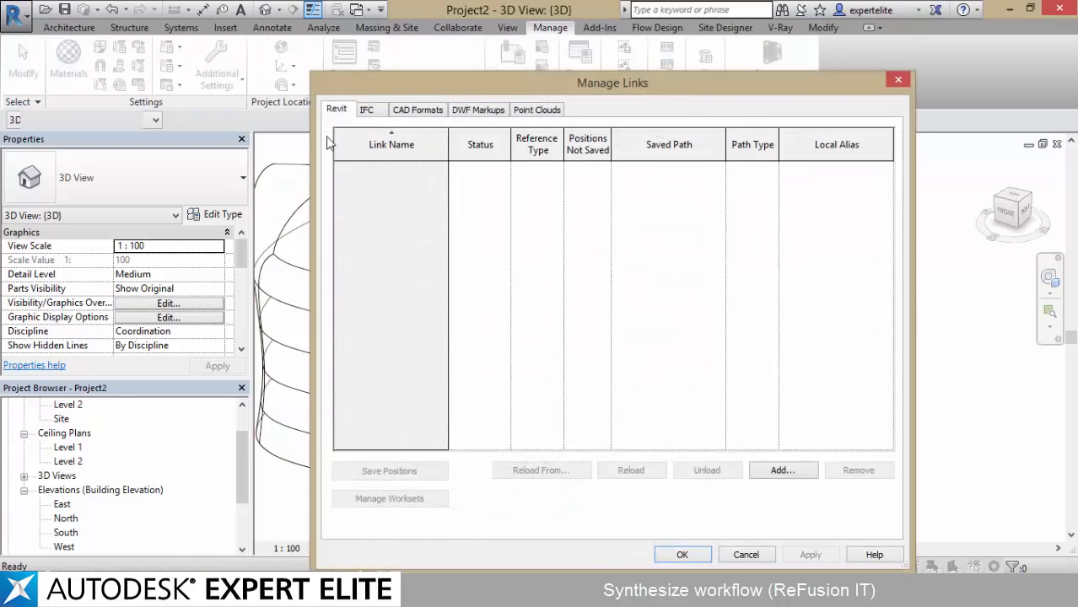
click(417, 110)
click(367, 168)
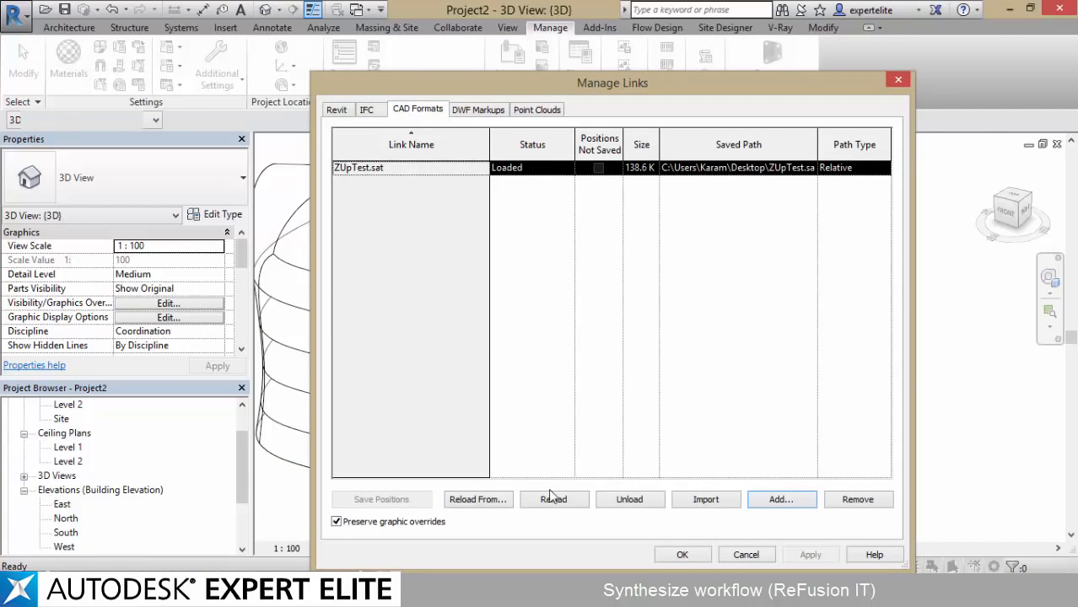
click(558, 501)
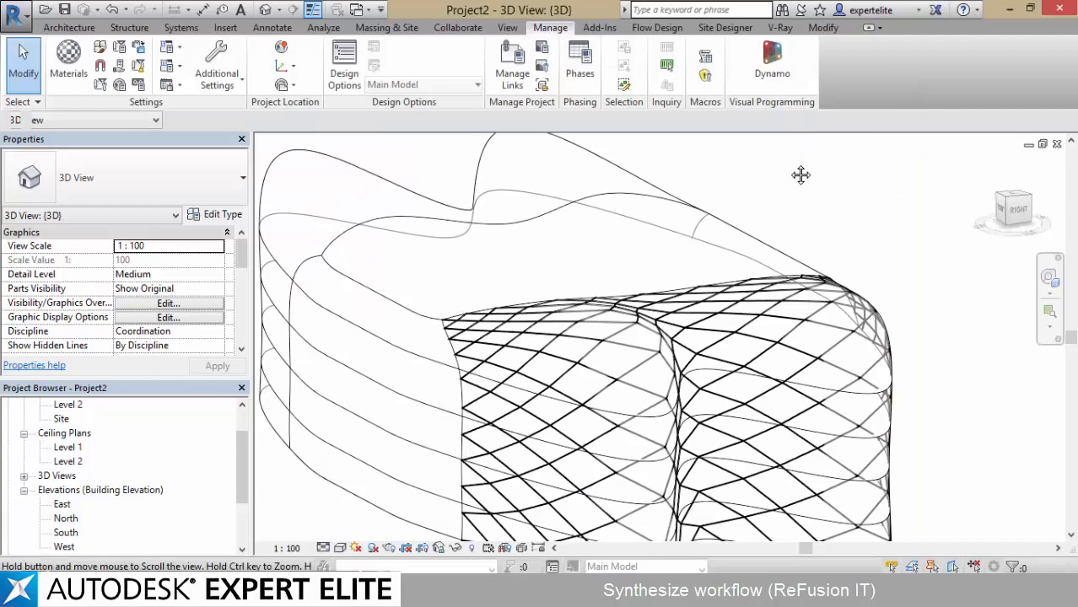
middle_drag(801, 174, 812, 179)
mouse_move(813, 178)
shift+middle_down()
mouse_move(827, 177)
mouse_move(734, 173)
mouse_move(794, 179)
shift+middle_up()
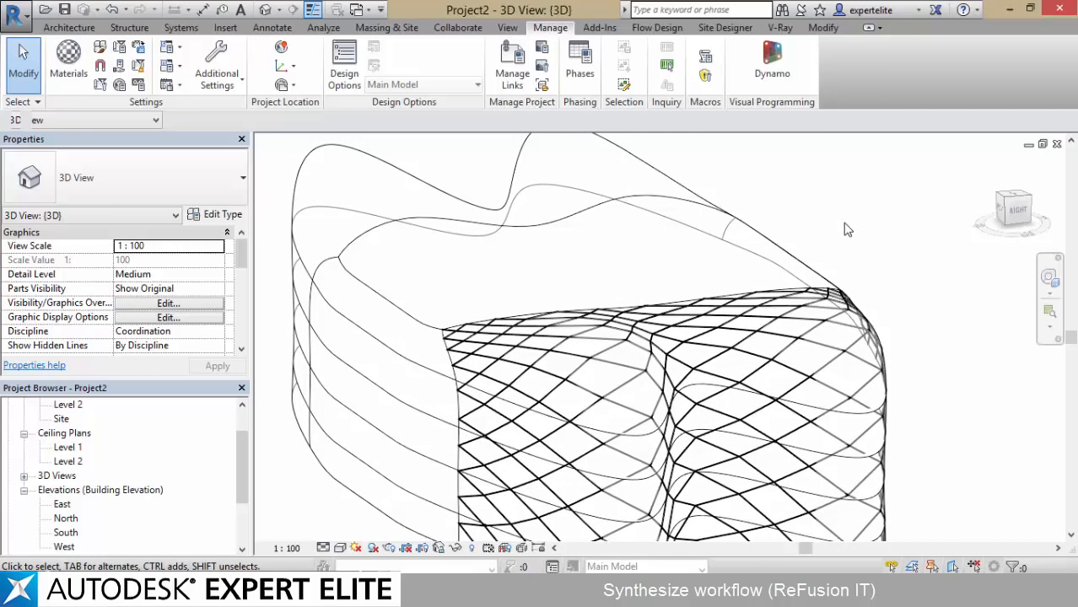
Close Project2 without saving its changes
click(1057, 145)
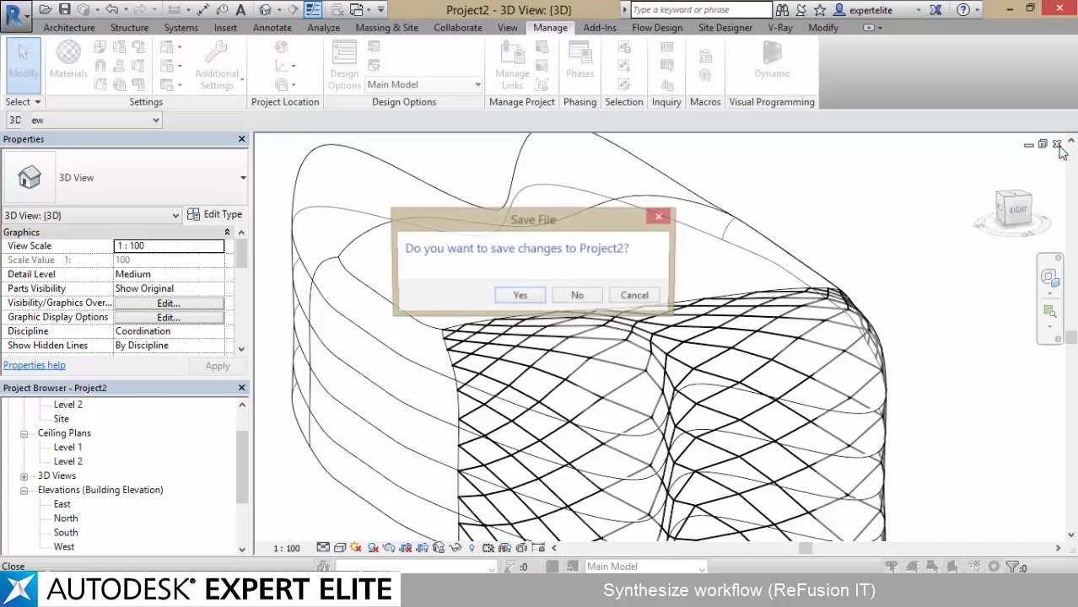
click(596, 293)
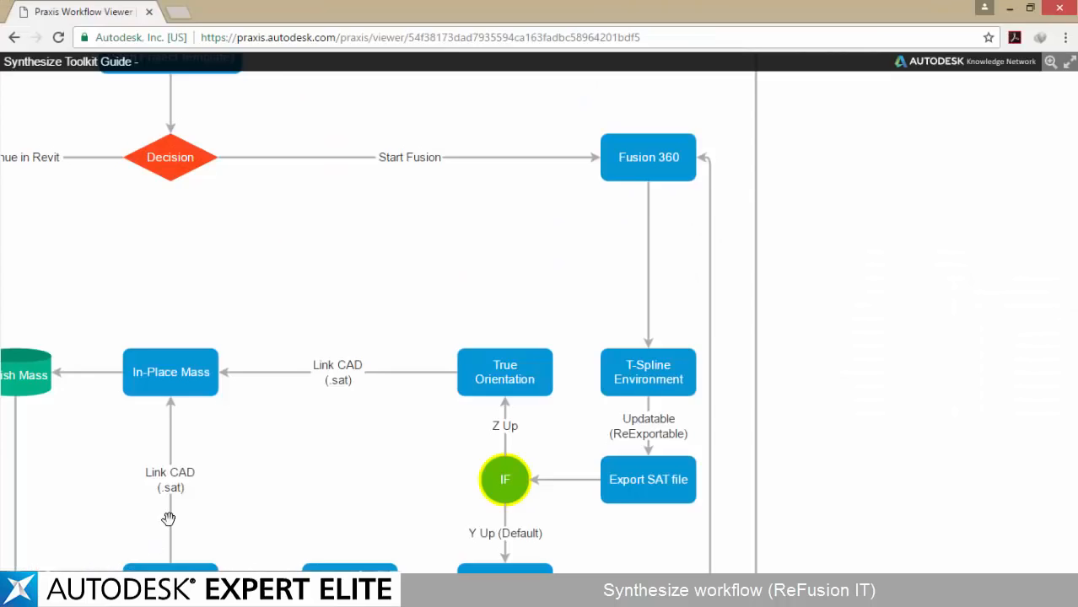
Switch to the Praxis Workflow Viewer in the browser and examine the Start Fusion branch, from the first decision through SAT export and orientation to Finish Mass
mouse_move(303, 299)
mouse_down()
mouse_move(428, 481)
mouse_move(597, 517)
mouse_up()
mouse_move(568, 296)
mouse_down()
mouse_move(599, 506)
mouse_move(599, 266)
mouse_up()
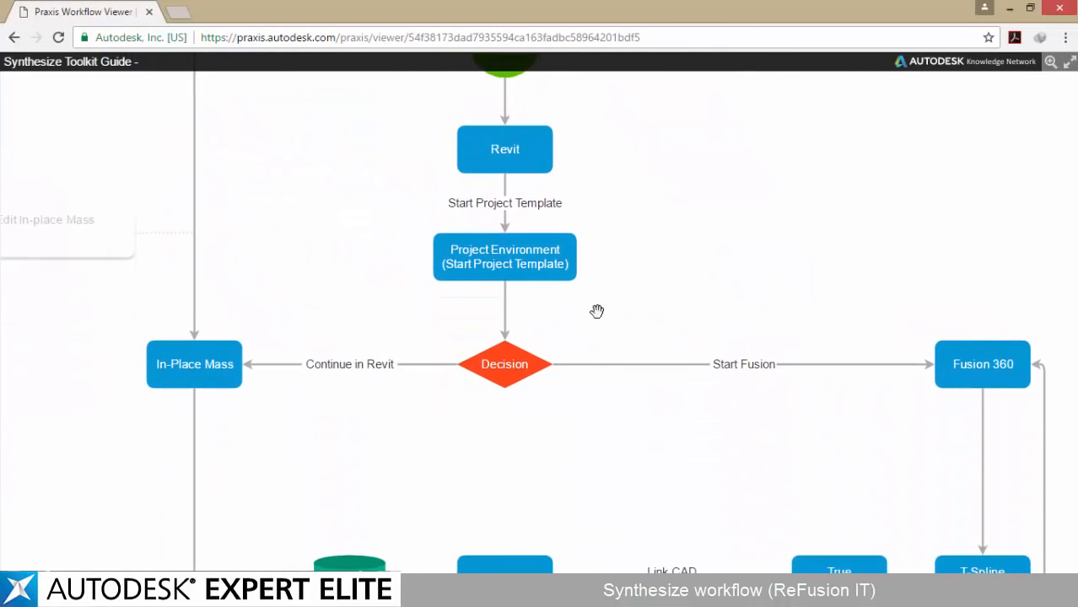
drag(688, 421, 366, 236)
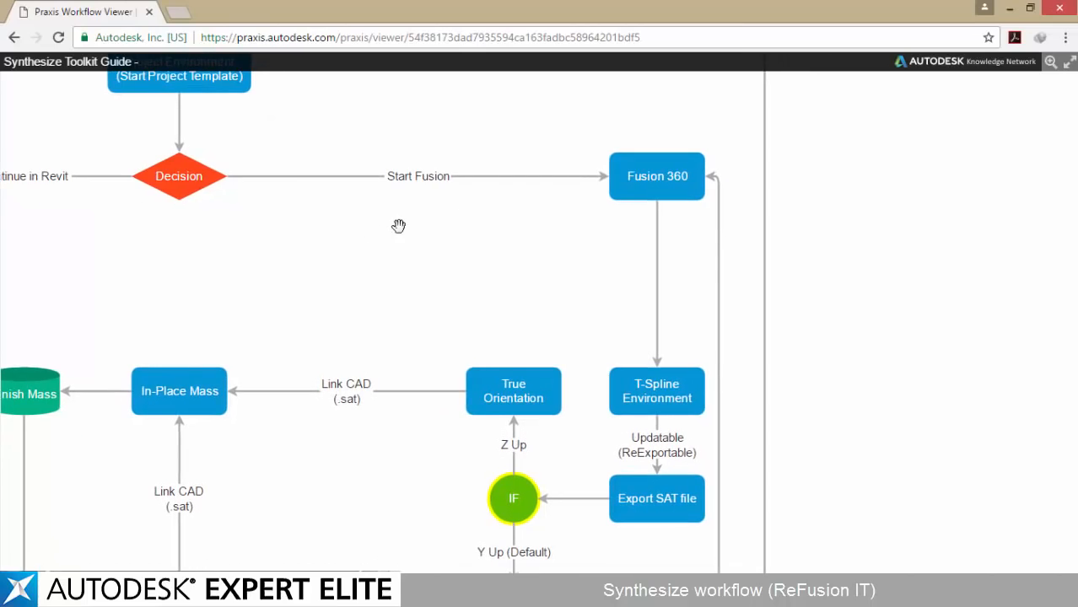
drag(637, 296, 641, 168)
drag(542, 270, 609, 266)
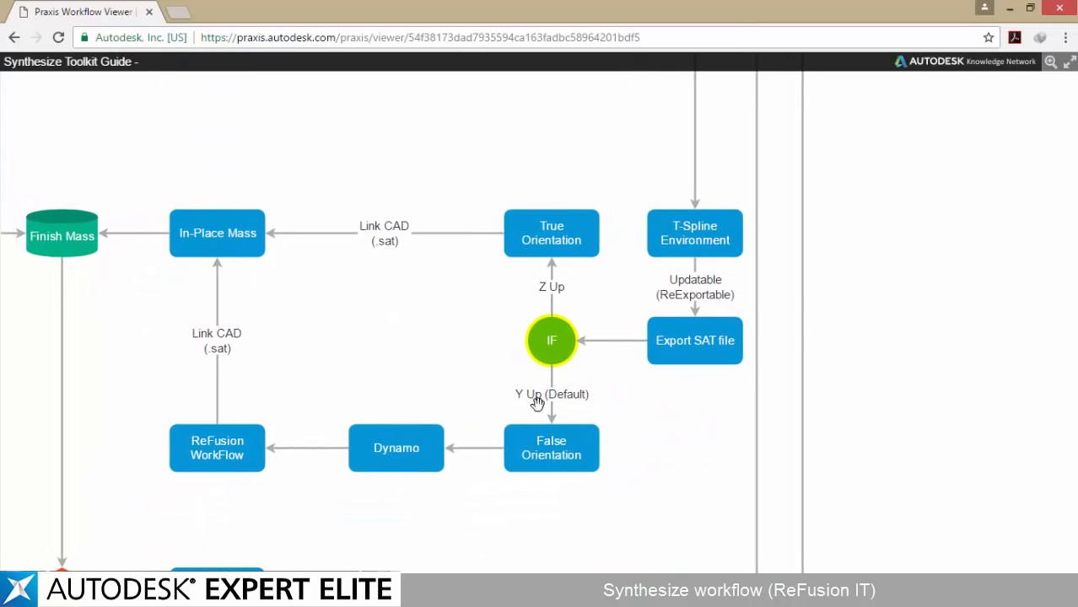
drag(462, 385, 587, 400)
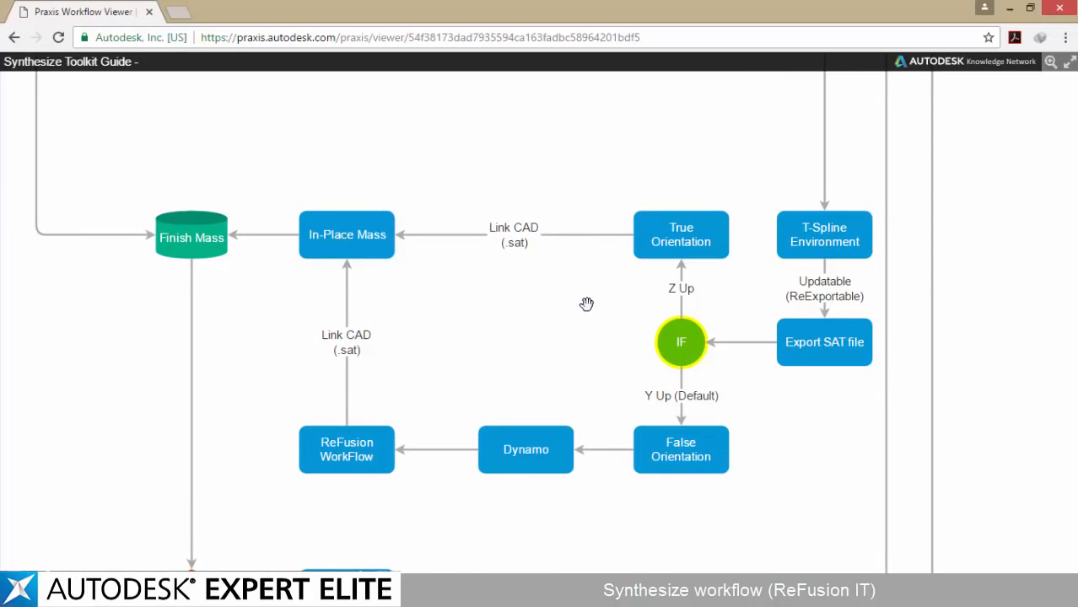
drag(586, 303, 483, 316)
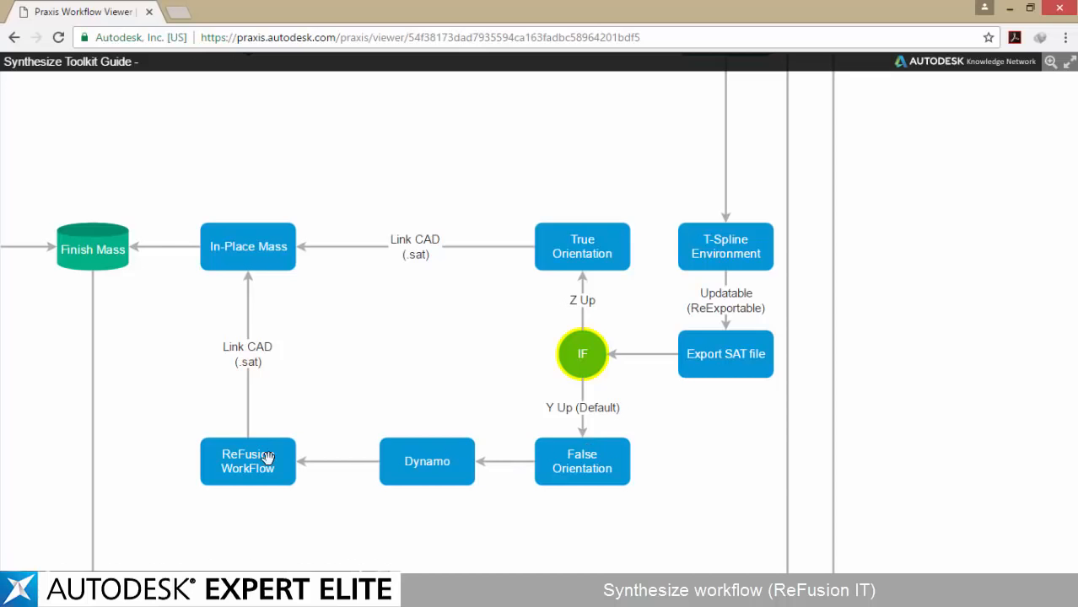
drag(350, 386, 349, 405)
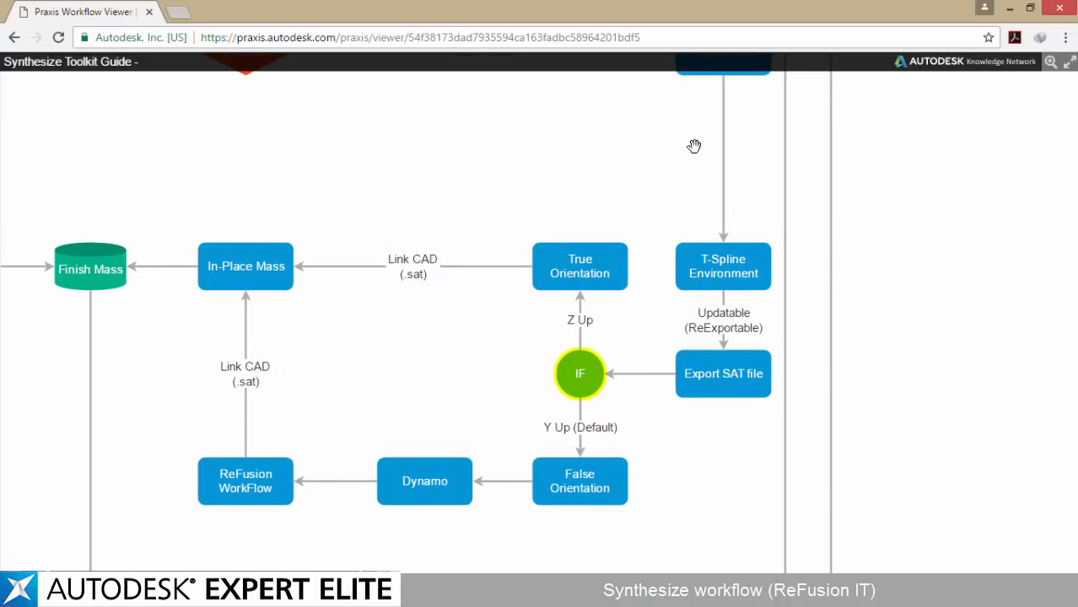
drag(655, 82, 584, 198)
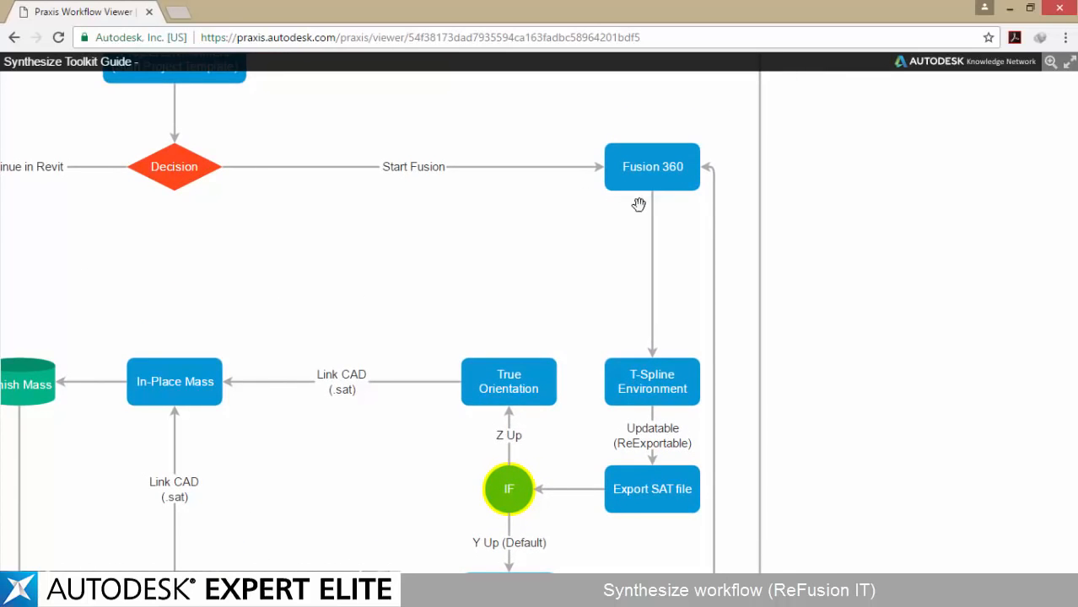
drag(489, 303, 650, 183)
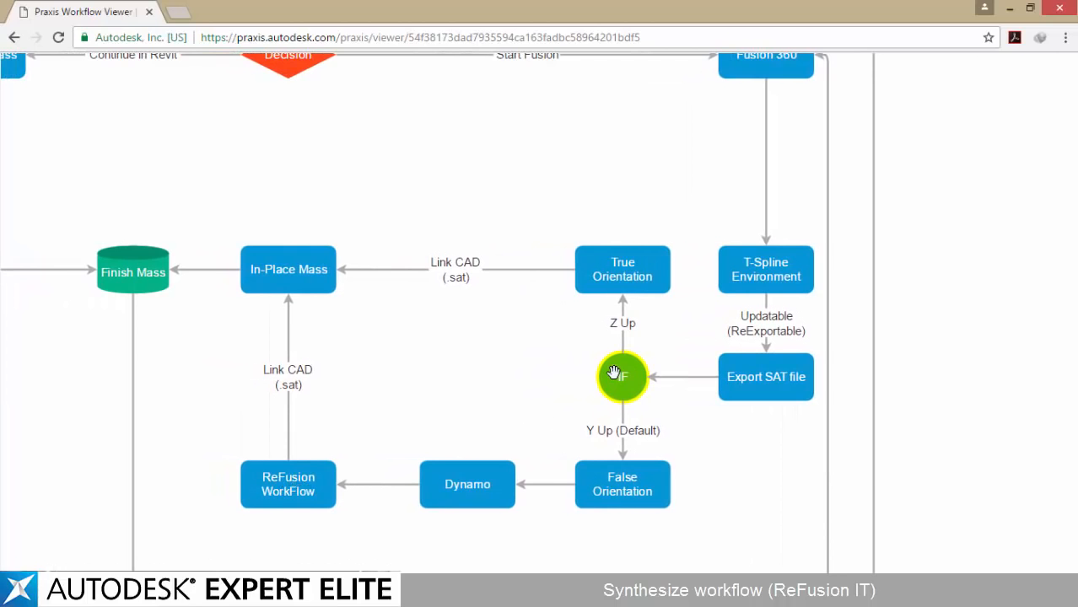
drag(534, 251, 698, 256)
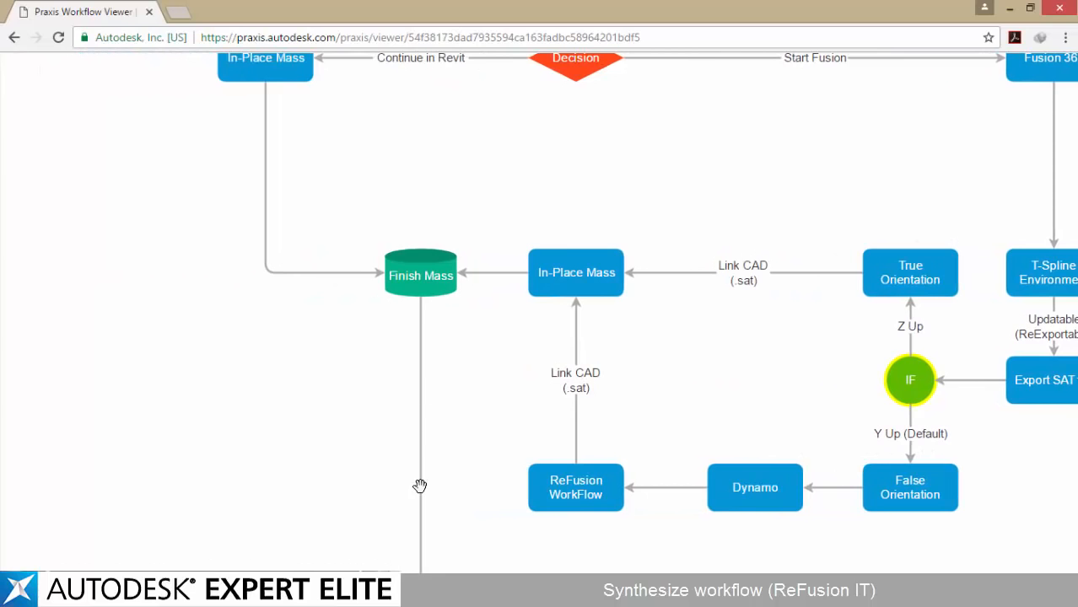
Examine the flowchart's Modify Mass, Dynamo and Voronoi branches down to End, and review the overall workflow from Start
drag(421, 484, 403, 136)
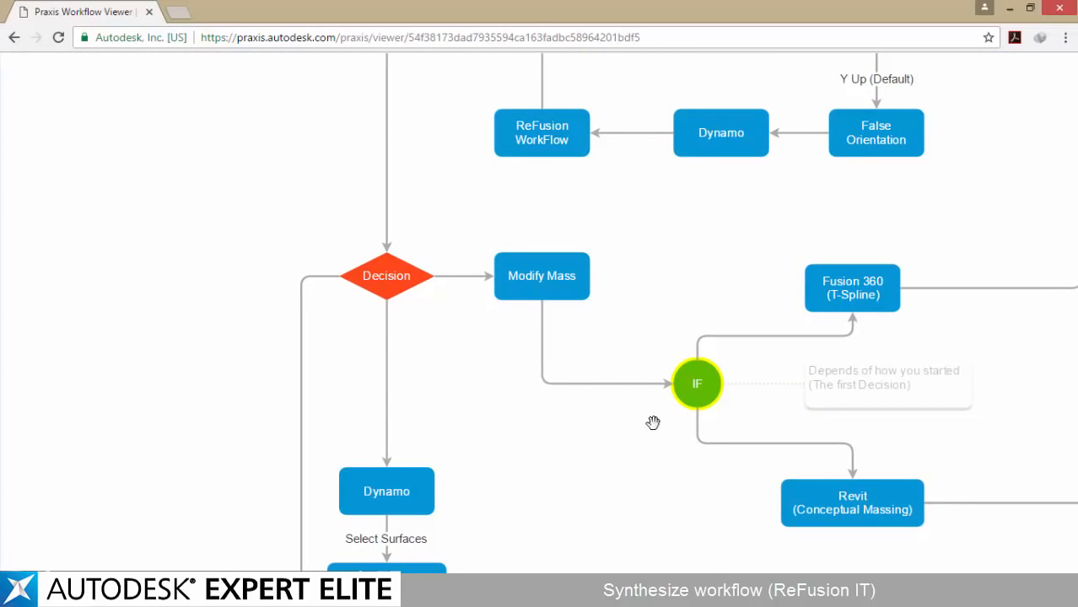
drag(503, 465, 579, 269)
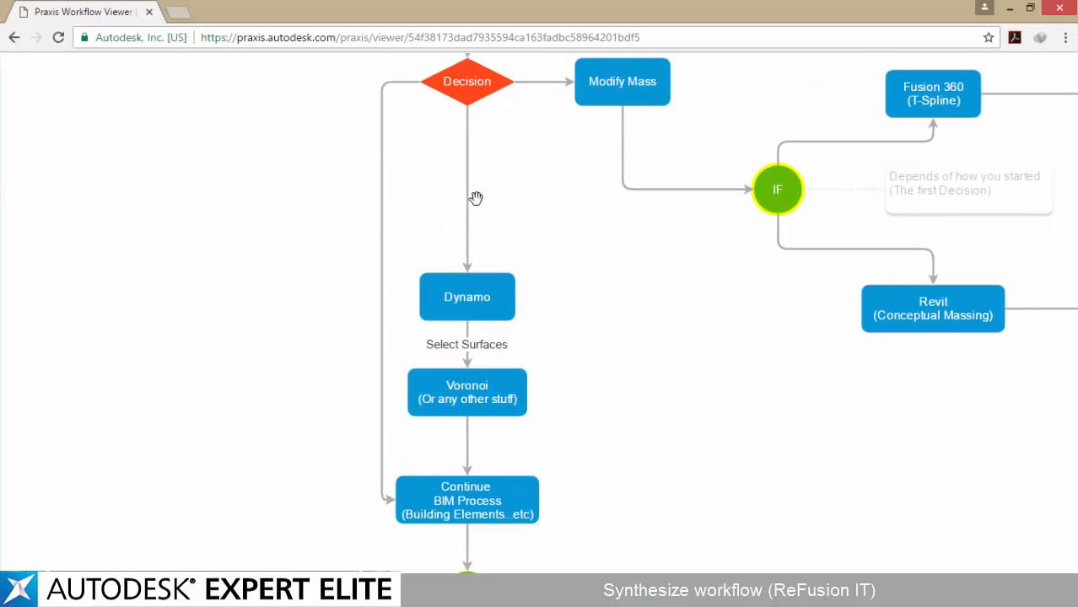
scroll(417, 300, down, 3)
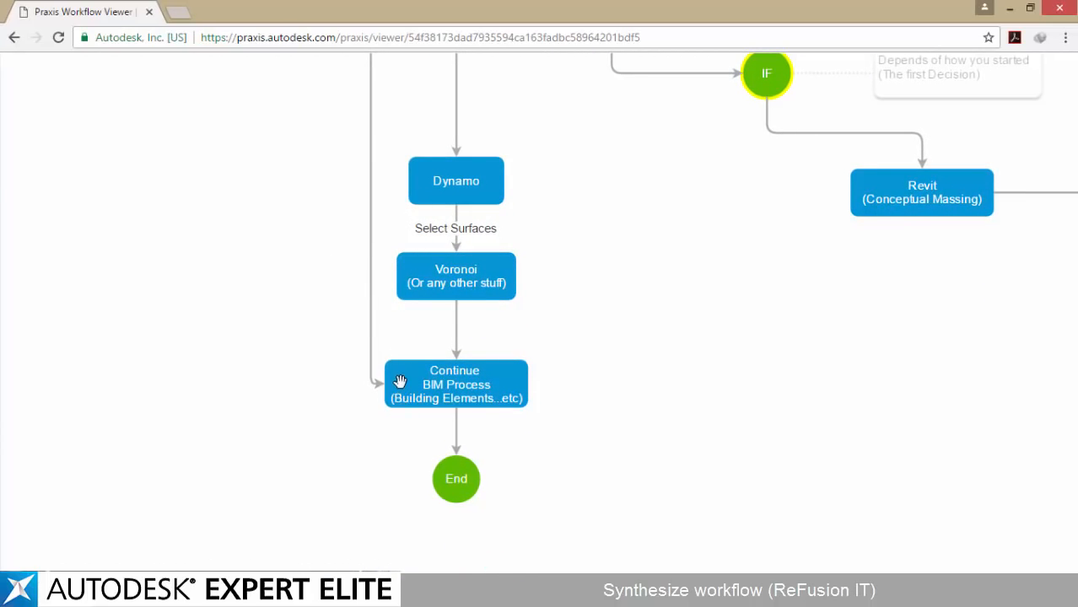
scroll(397, 224, up, 20)
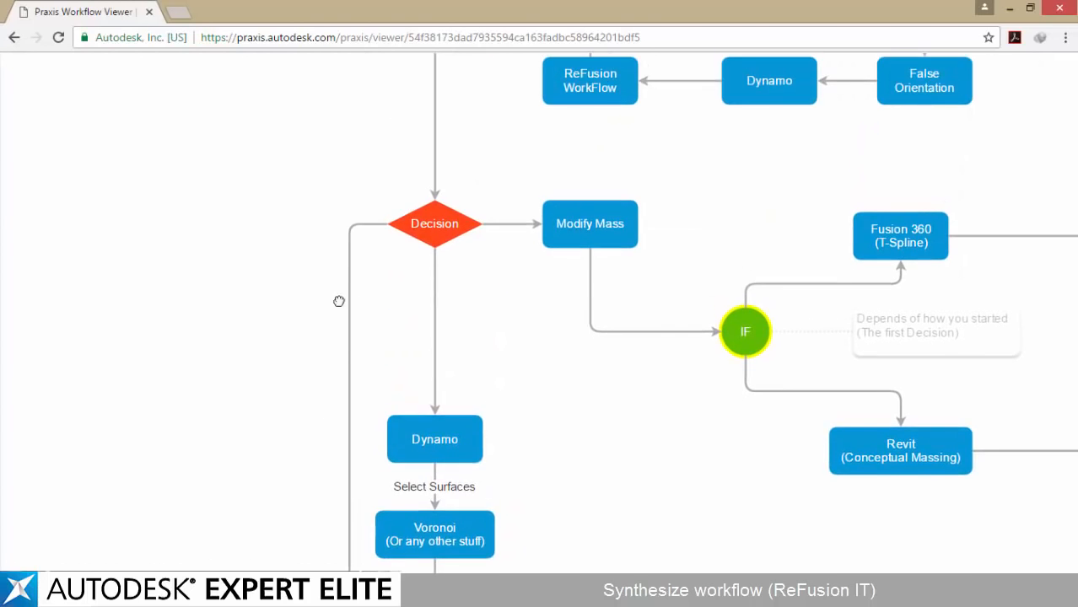
drag(405, 228, 336, 447)
scroll(409, 235, down, 5)
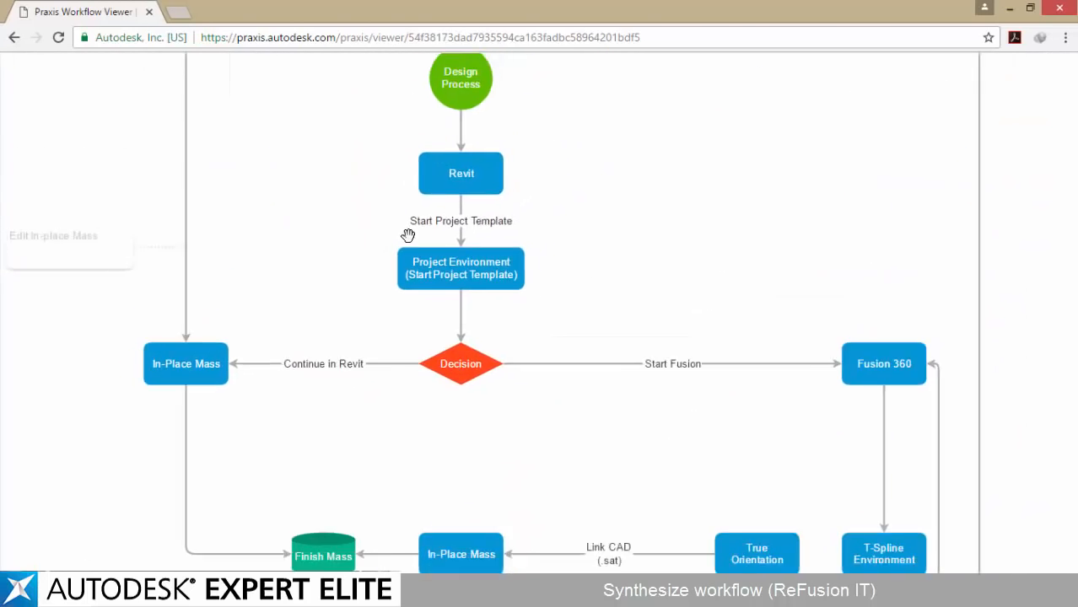
drag(365, 134, 391, 117)
scroll(380, 156, down, 2)
drag(380, 156, 399, 204)
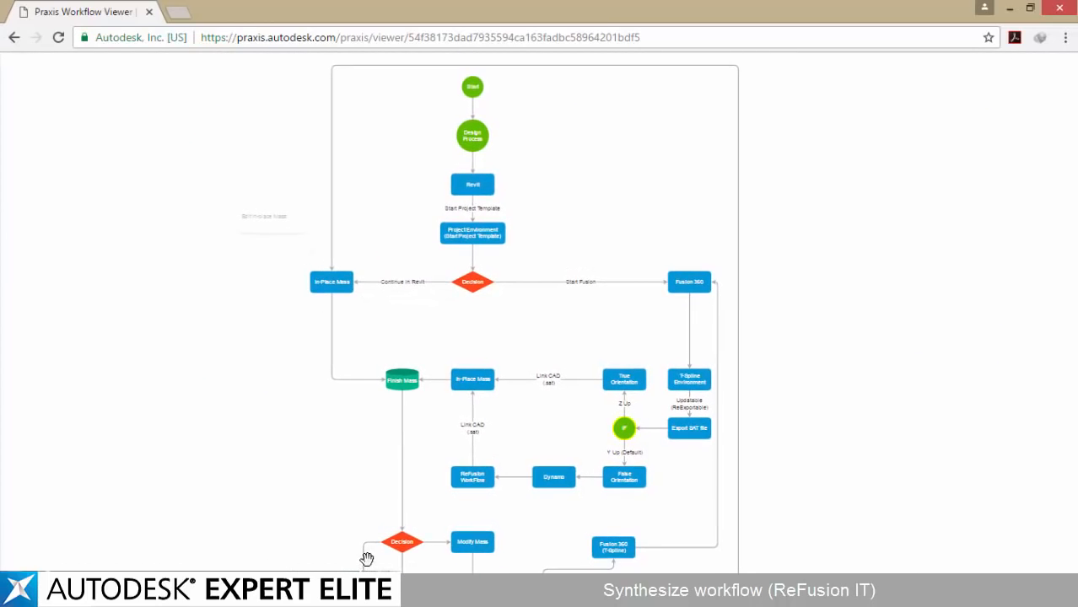
drag(380, 207, 381, 332)
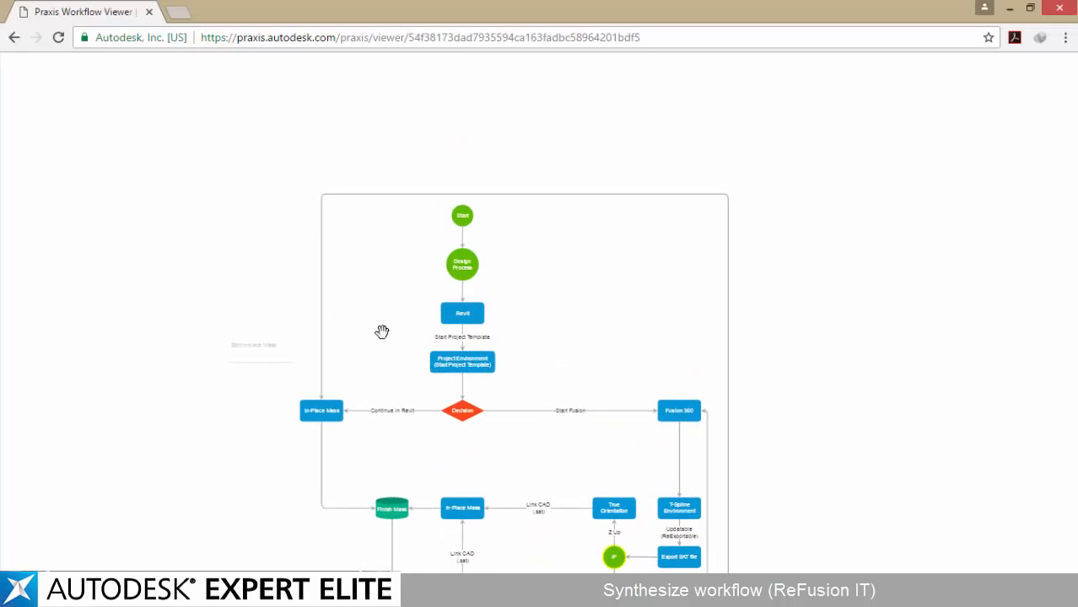